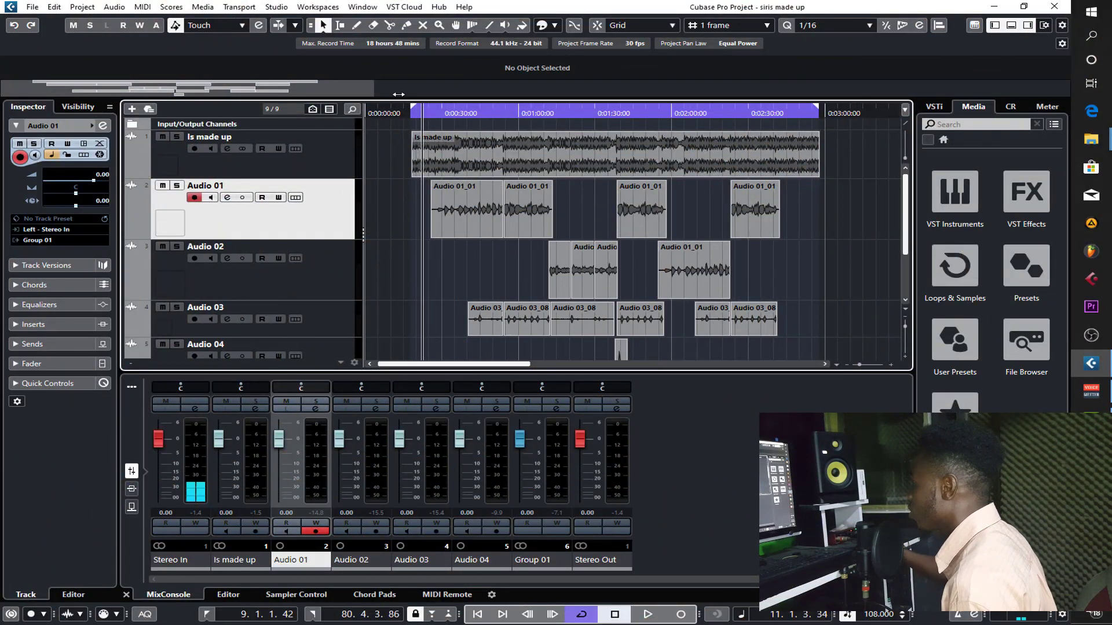
# - Solo the Audio 01 track, check the Audio 02 and Group 01 tracks, and leave Audio 01 selected
pyautogui.moveTo(383, 94); pyautogui.dragTo(312, 109)
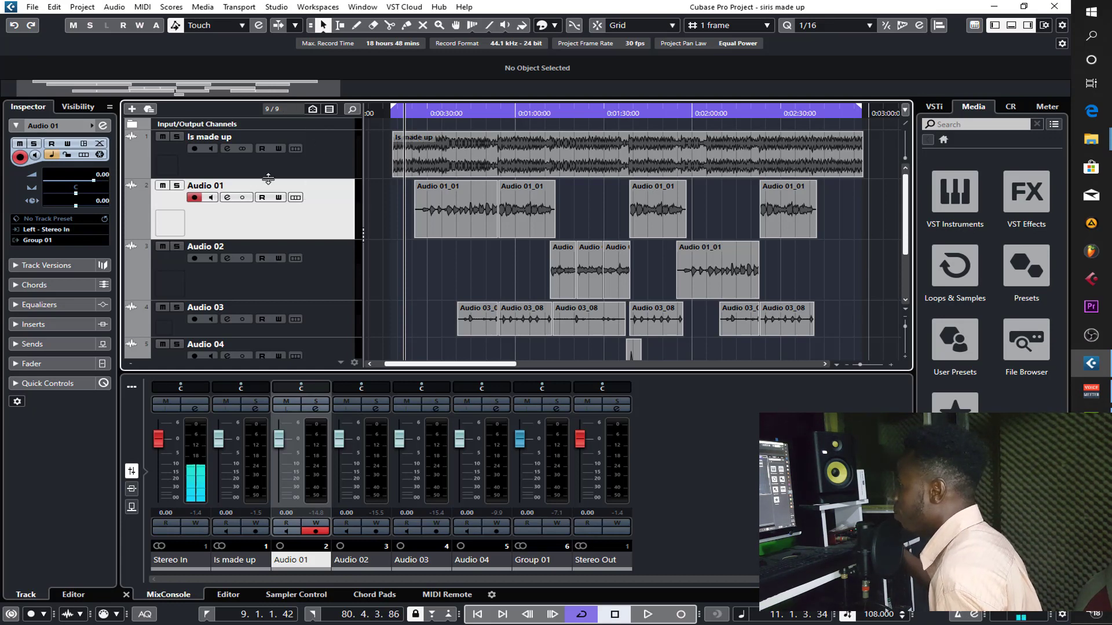
pyautogui.click(177, 187)
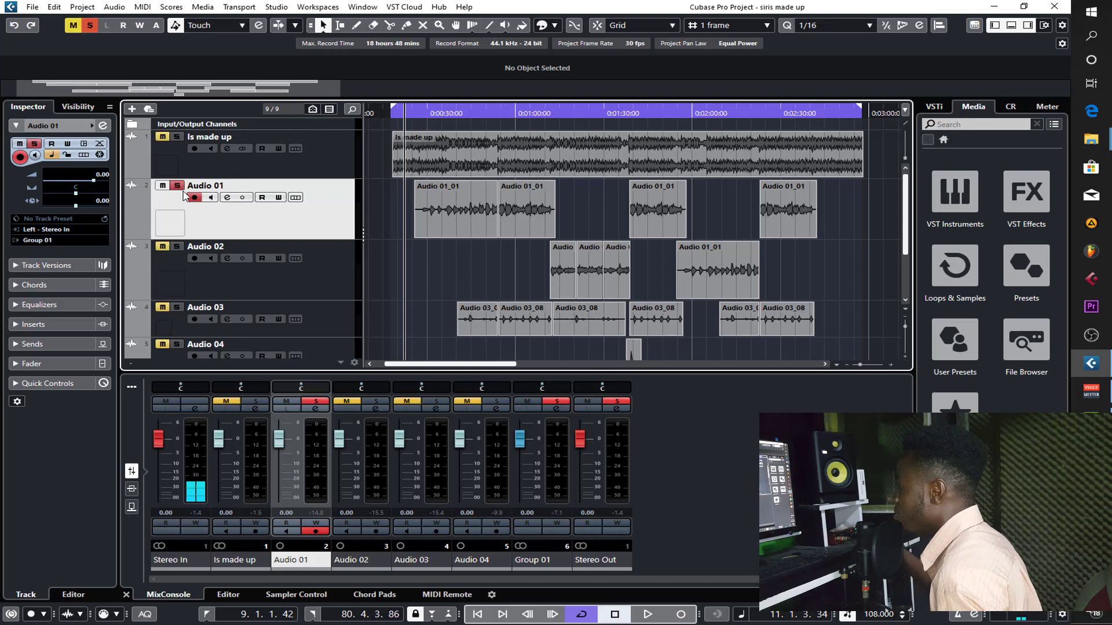
pyautogui.click(342, 261)
pyautogui.scroll(-3, 301, 255)
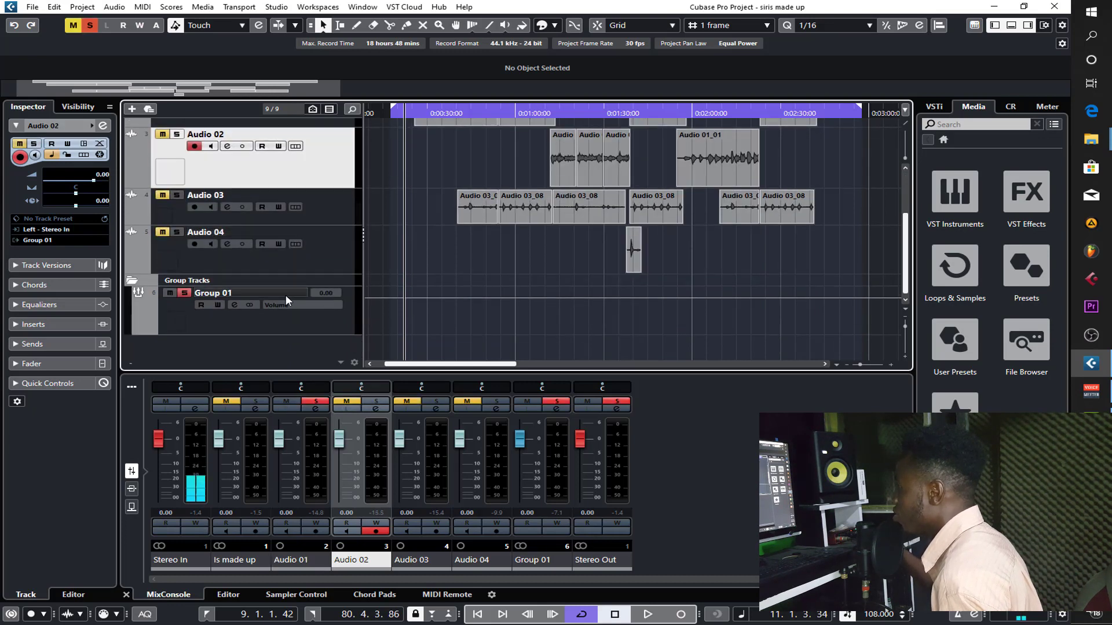
pyautogui.click(253, 328)
pyautogui.scroll(3, 332, 269)
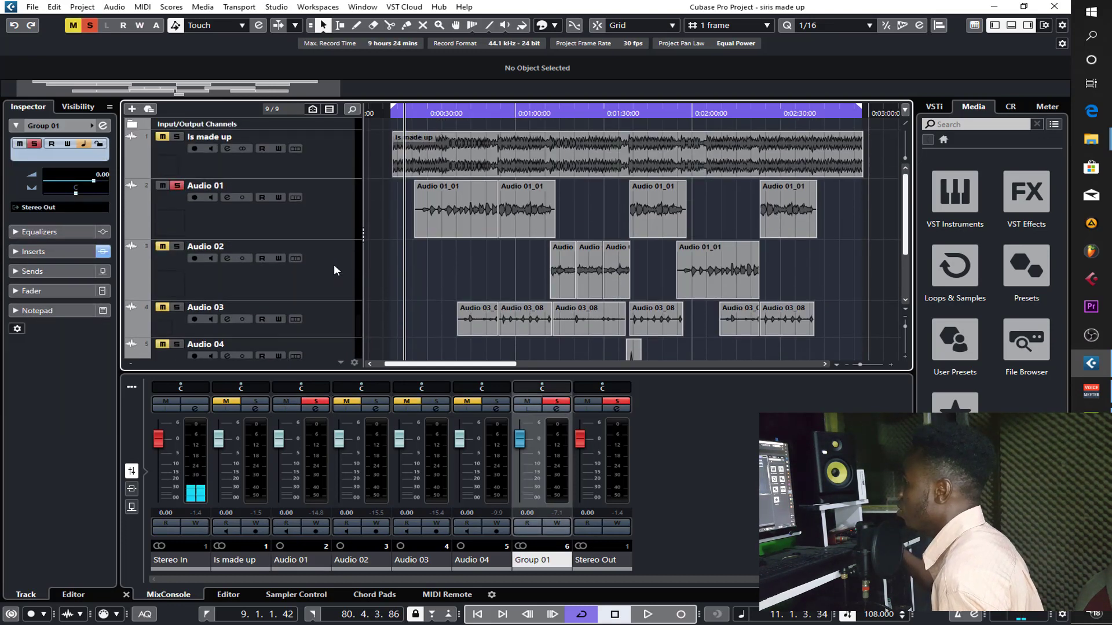
pyautogui.click(317, 214)
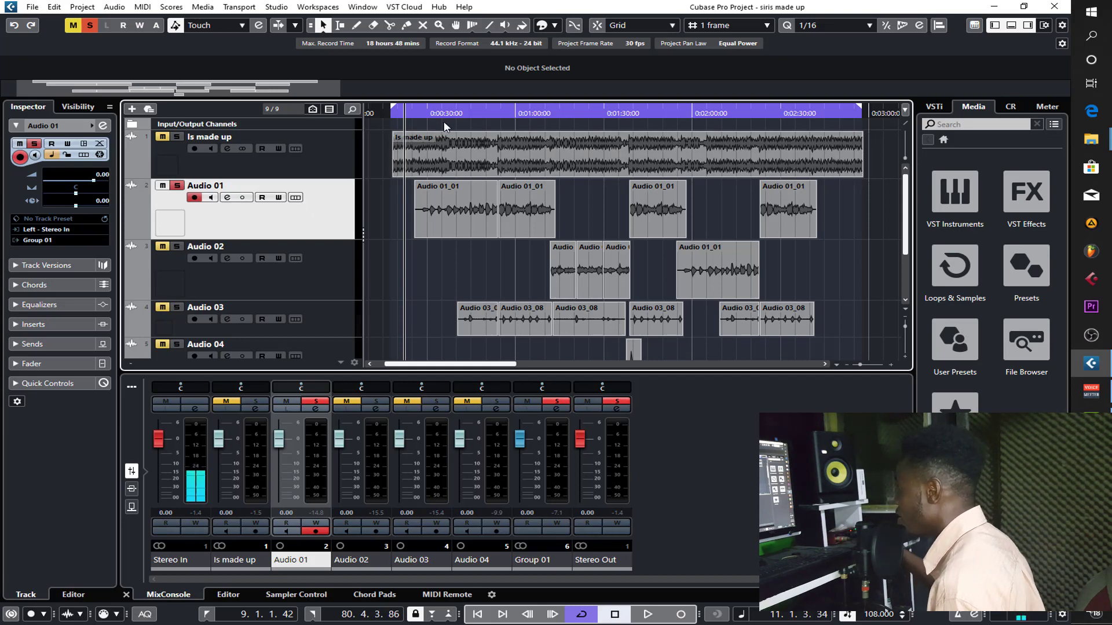
# - Play the soloed Audio 01 track from near the start of its first clip and stop playback
pyautogui.click(431, 115)
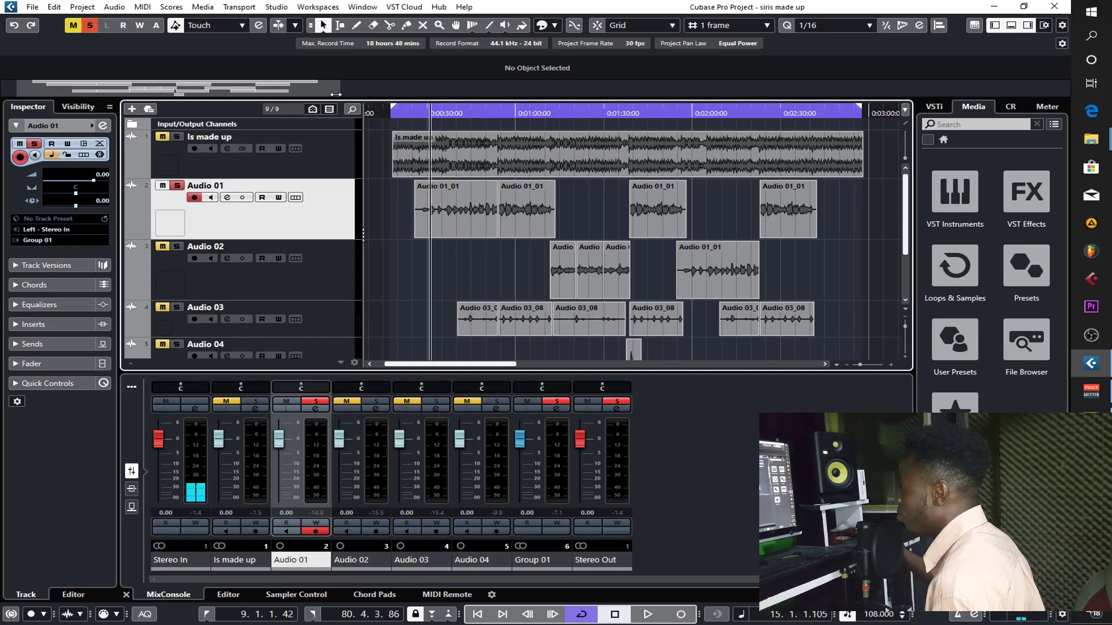
pyautogui.moveTo(335, 94); pyautogui.dragTo(204, 101)
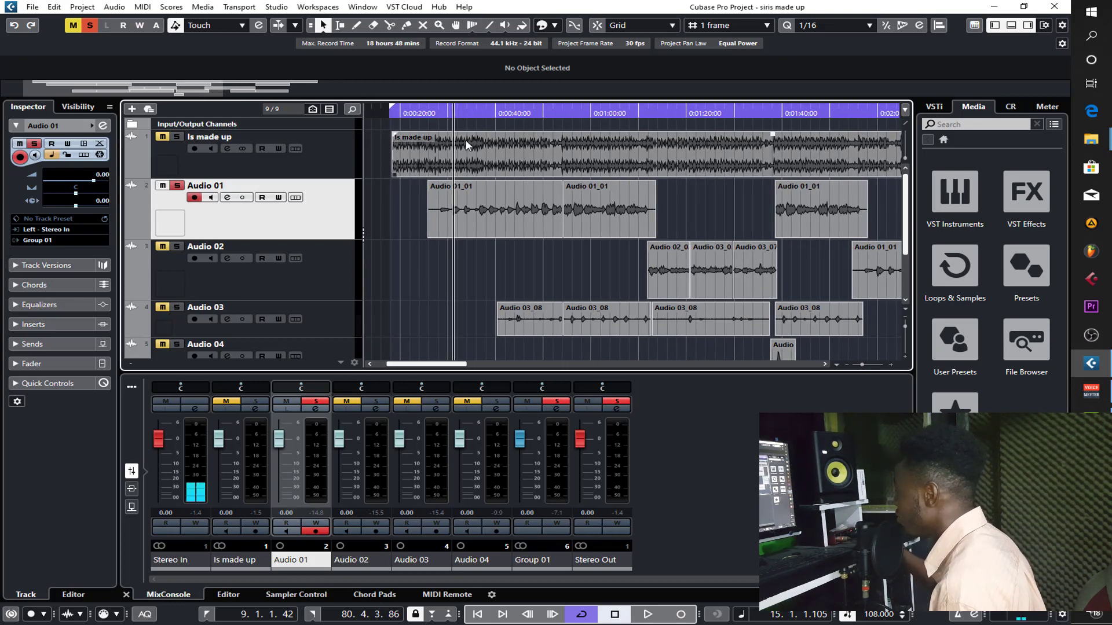
pyautogui.click(436, 112)
pyautogui.press('space')
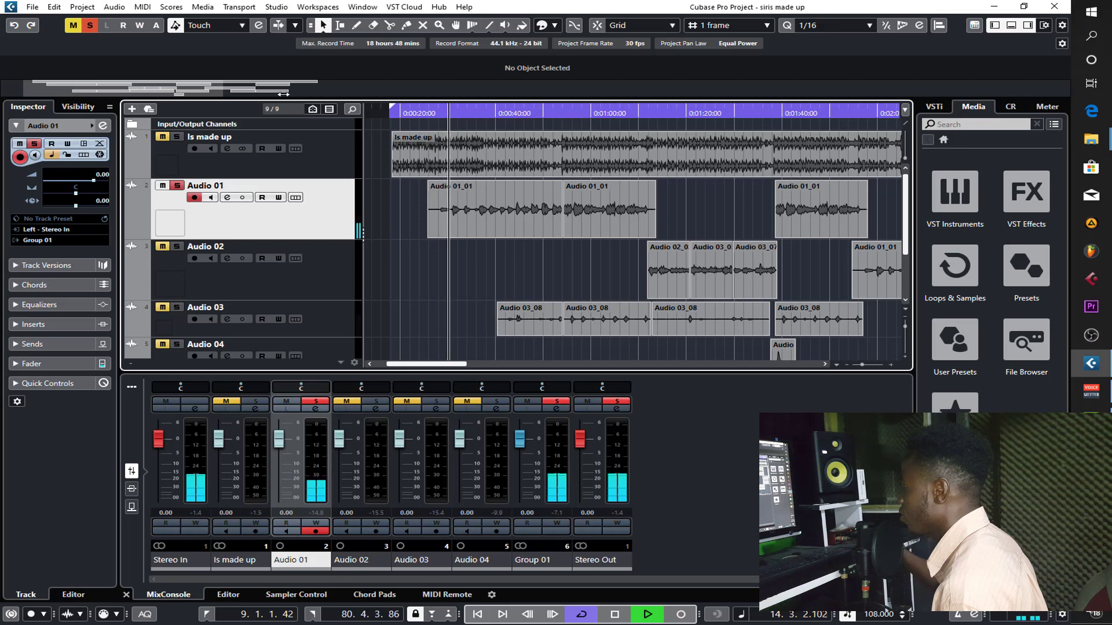
pyautogui.moveTo(223, 91); pyautogui.dragTo(142, 91)
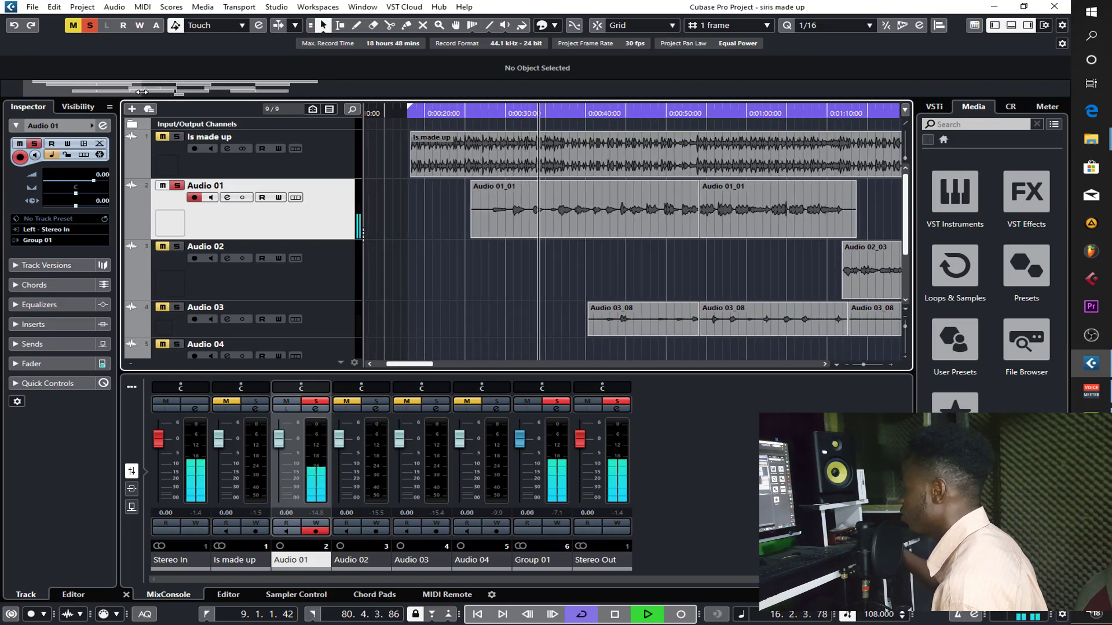
pyautogui.press('space')
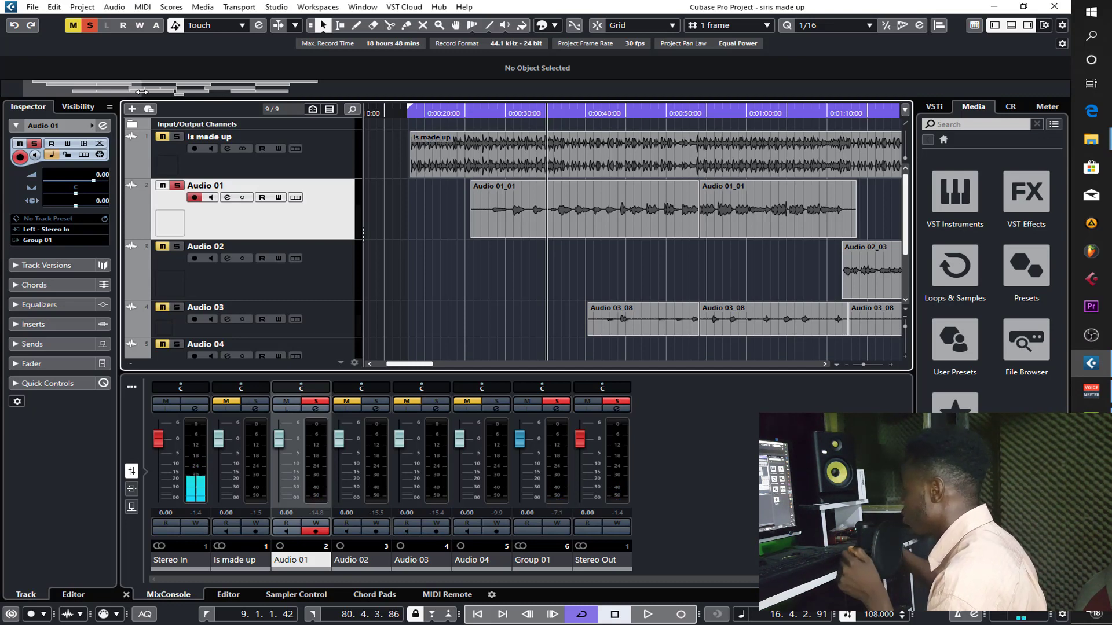
# - Increase the height of the Audio 01 track and replay the opening of its first clip
pyautogui.moveTo(341, 238); pyautogui.dragTo(340, 275)
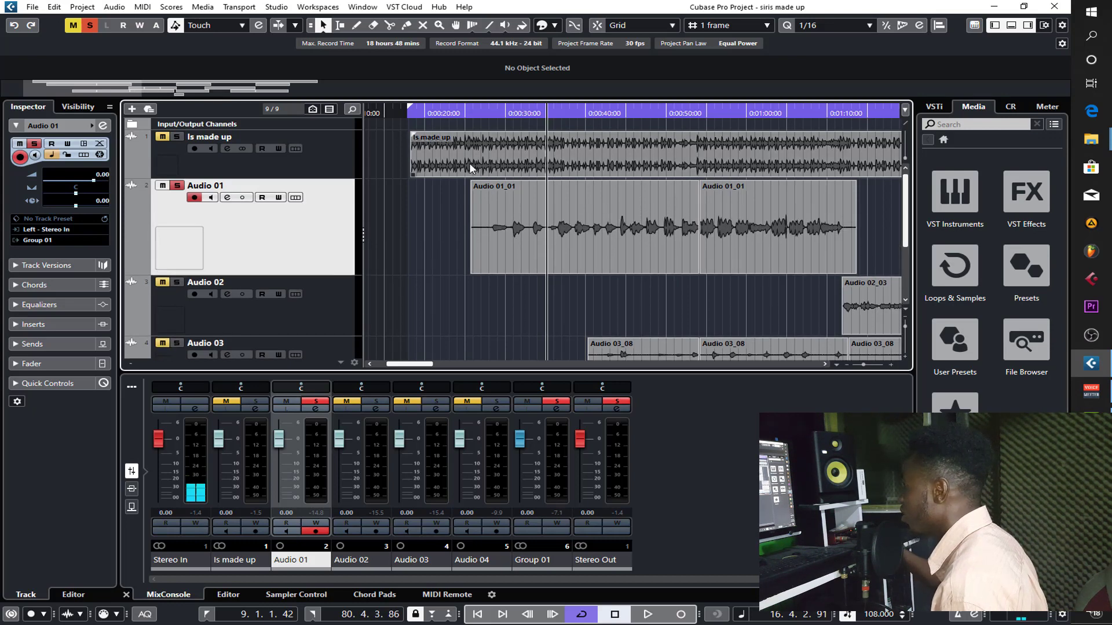
pyautogui.click(474, 114)
pyautogui.press('space')
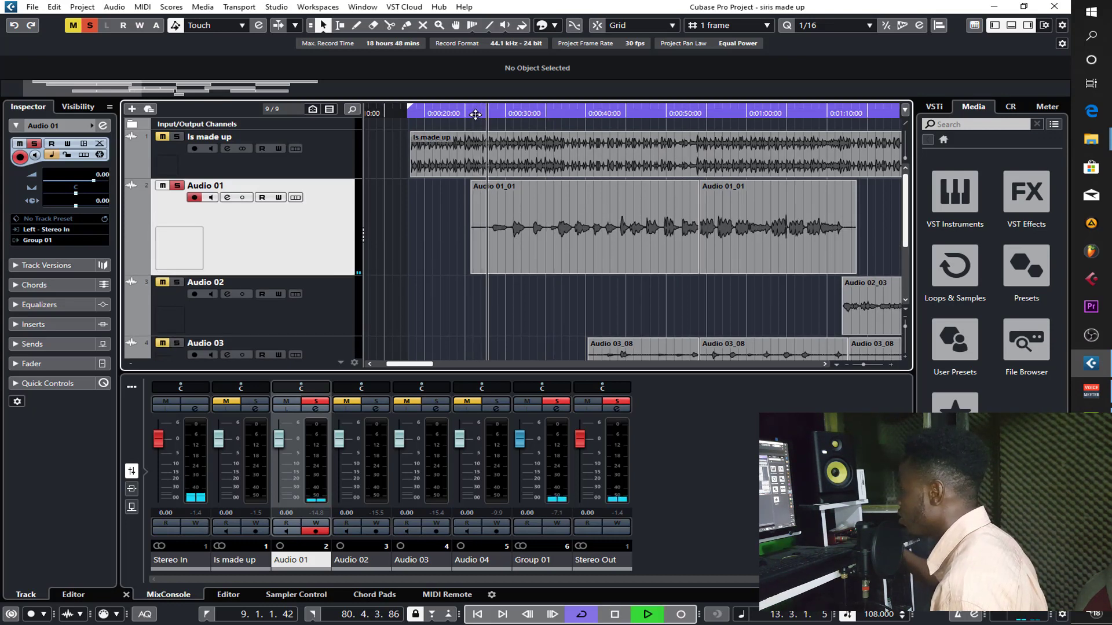
pyautogui.press('space')
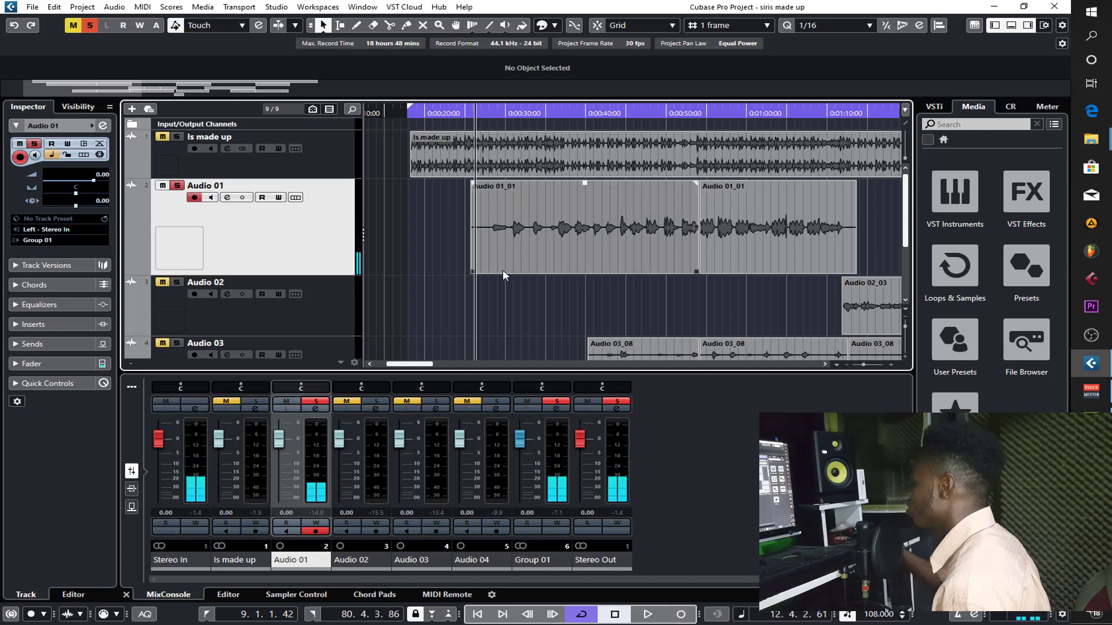
# - Trim the start of the first Audio 01 clip to 00:00:28:06
pyautogui.moveTo(471, 270); pyautogui.dragTo(491, 244)
pyautogui.press('h')
pyautogui.press('h')
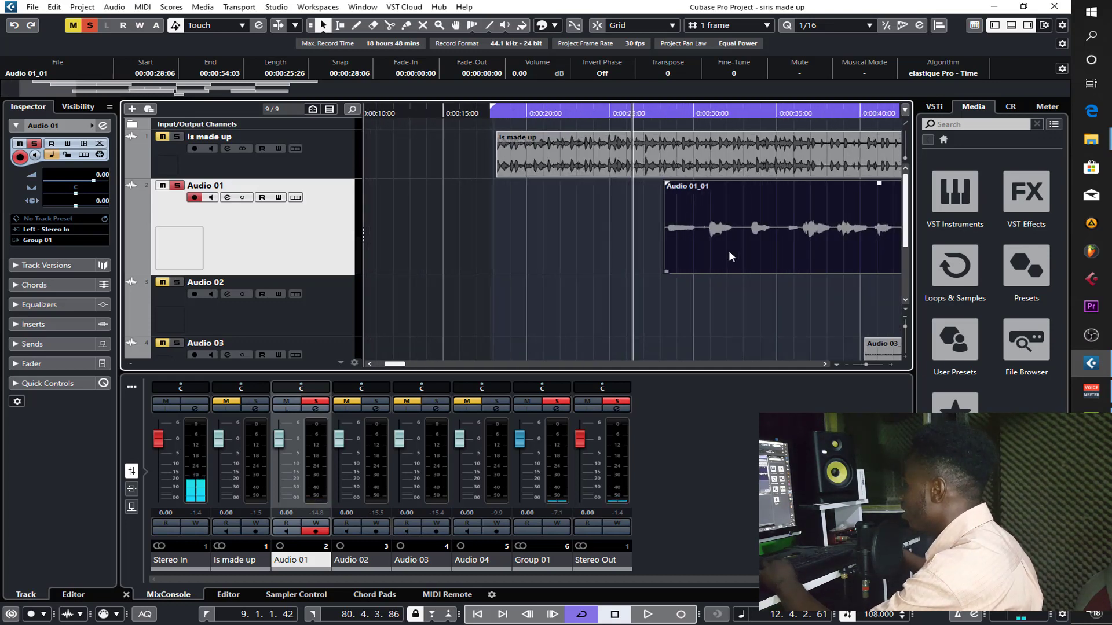
# - Open the first Audio 01 clip in the sample editor and try selecting the quiet stretch at its start
pyautogui.rightClick(736, 251)
pyautogui.click(802, 254)
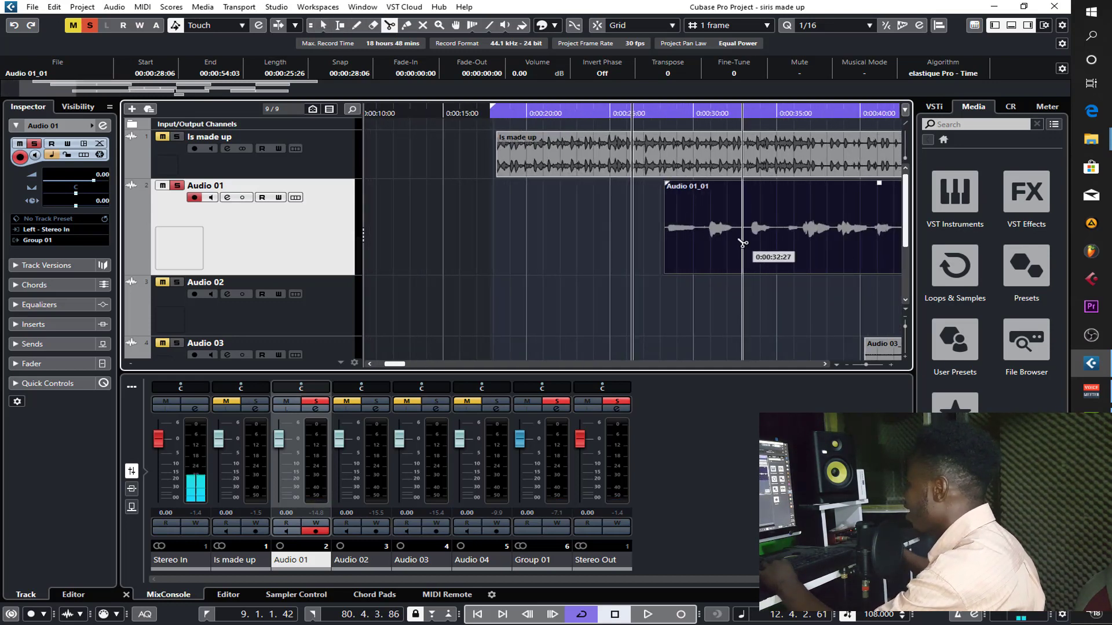
pyautogui.rightClick(740, 239)
pyautogui.click(740, 239)
pyautogui.doubleClick(738, 238)
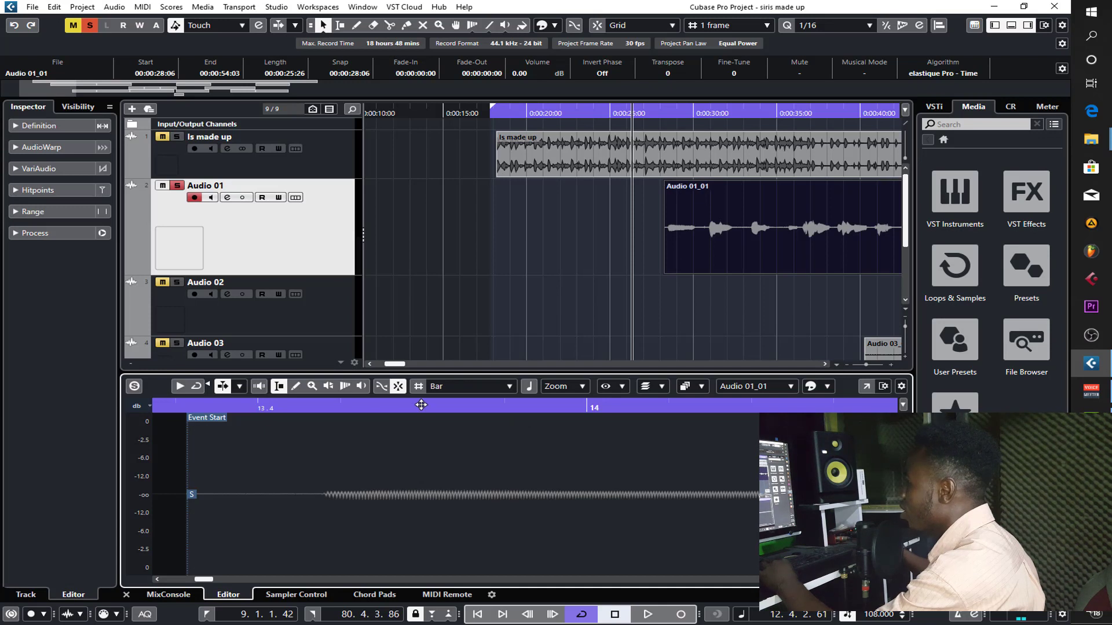
pyautogui.moveTo(206, 479); pyautogui.dragTo(313, 479)
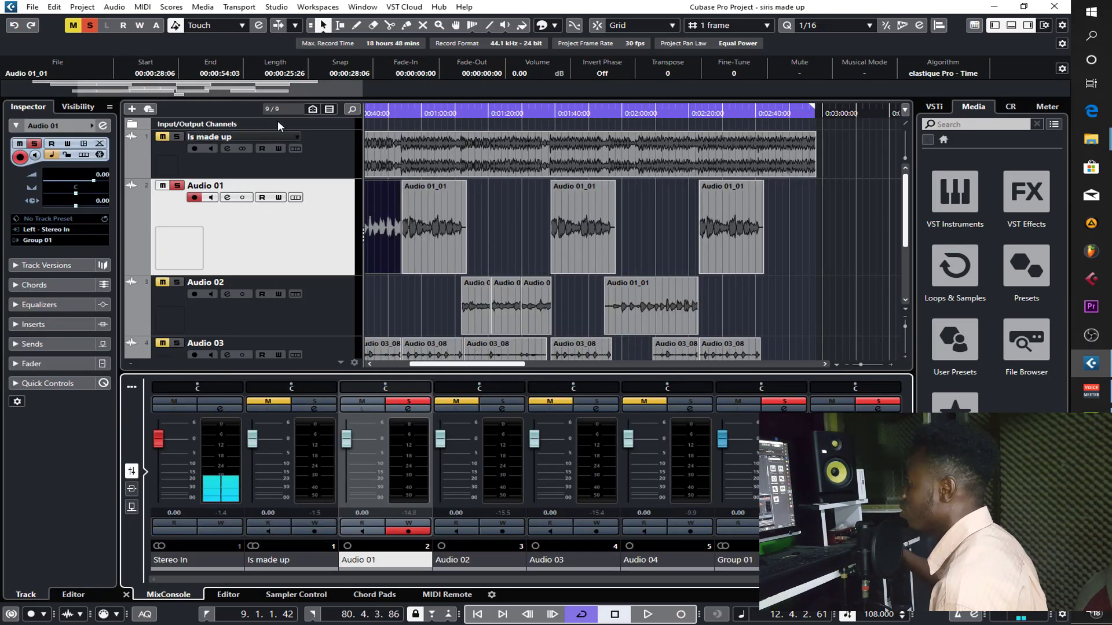
# - Extend the start of the first Audio 01 clip back to 00:00:24:10
pyautogui.moveTo(278, 100); pyautogui.dragTo(167, 97)
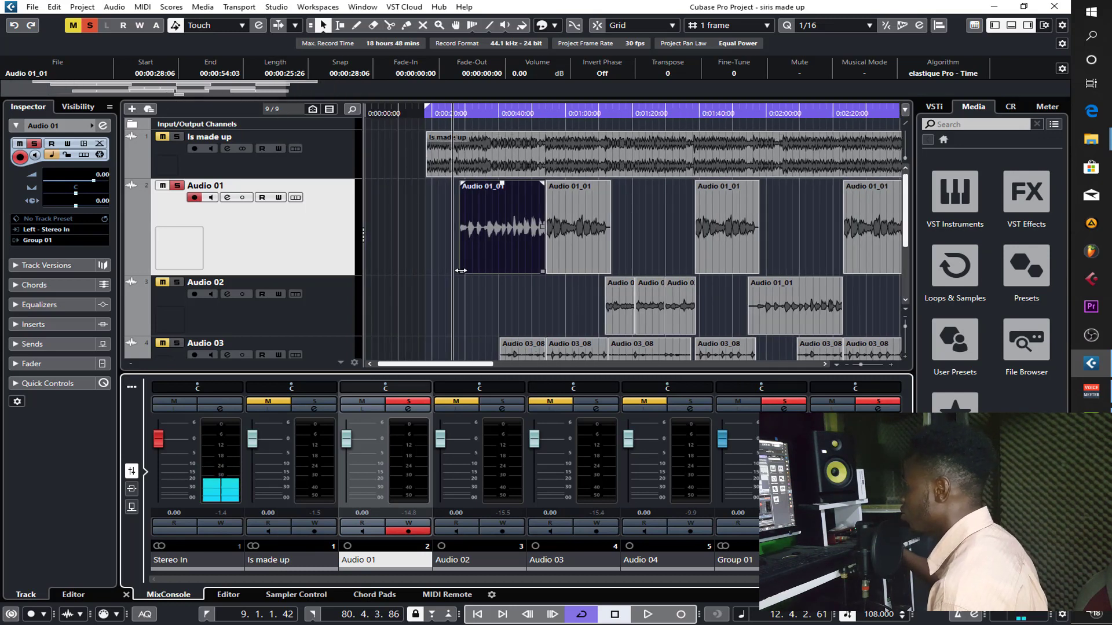
pyautogui.moveTo(460, 271); pyautogui.dragTo(448, 278)
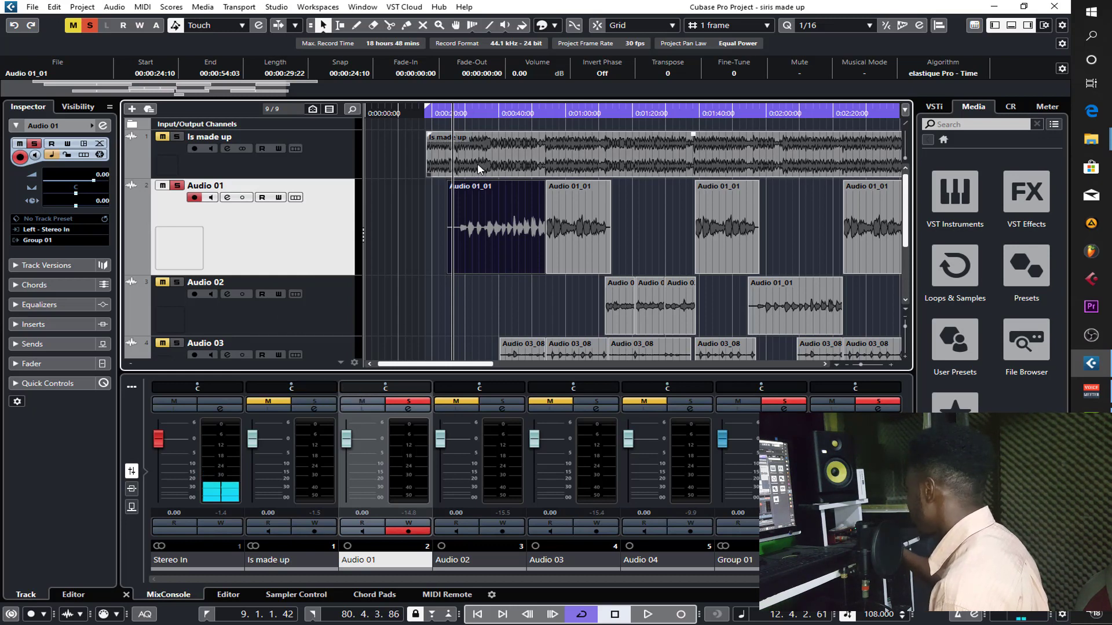
# - Load the FabFilter Pro-G gate from the Dynamics effects into the first insert slot of Audio 01
pyautogui.click(62, 322)
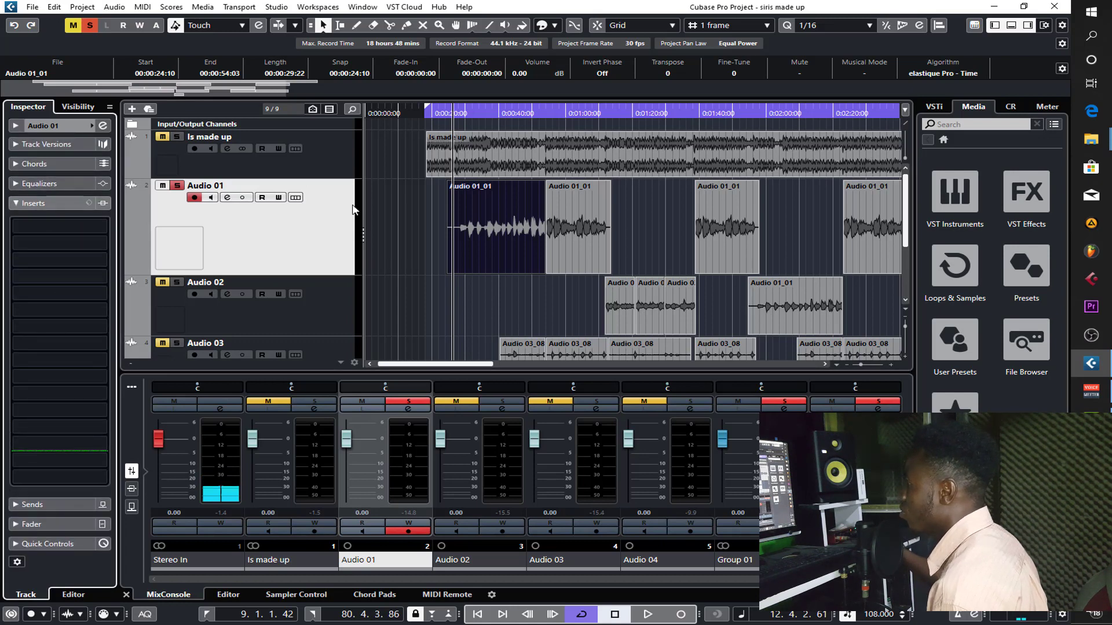
pyautogui.scroll(-2, 335, 258)
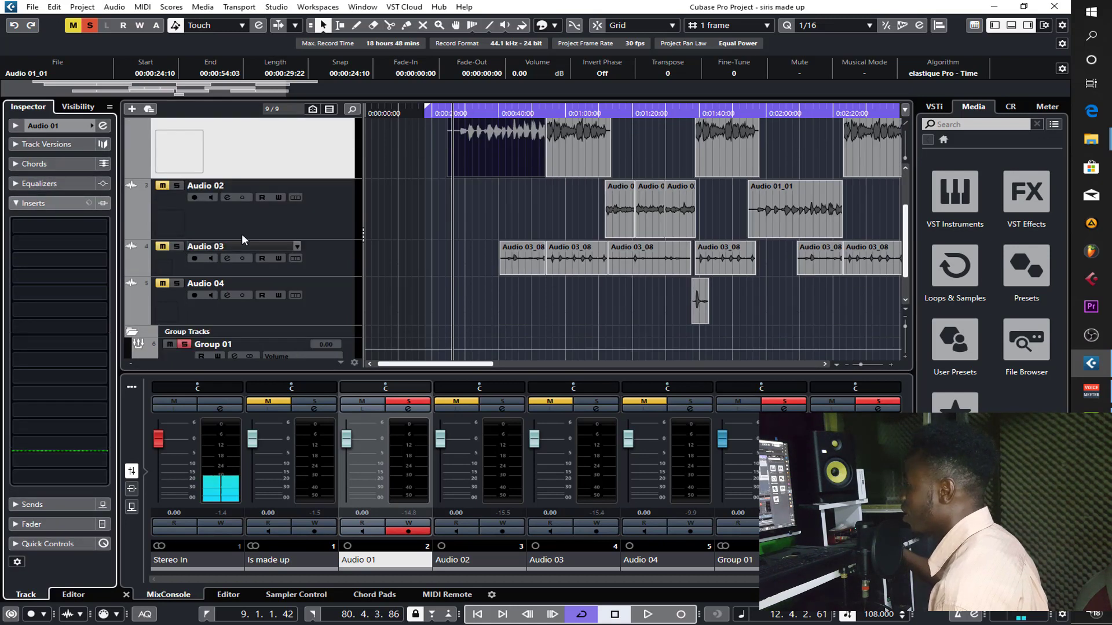
pyautogui.click(61, 231)
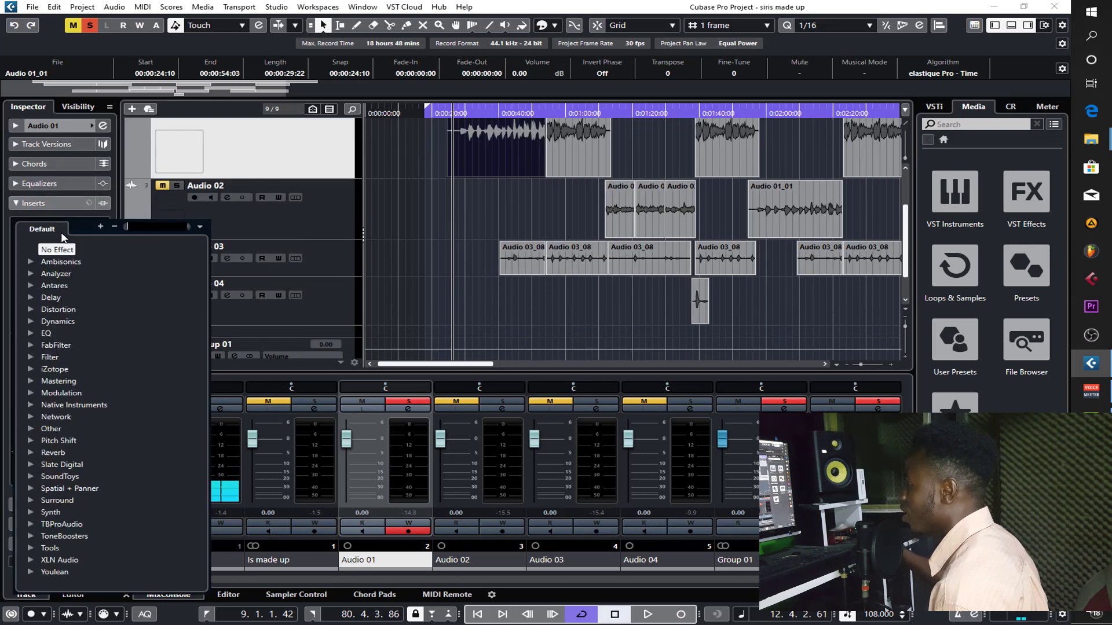
pyautogui.click(32, 318)
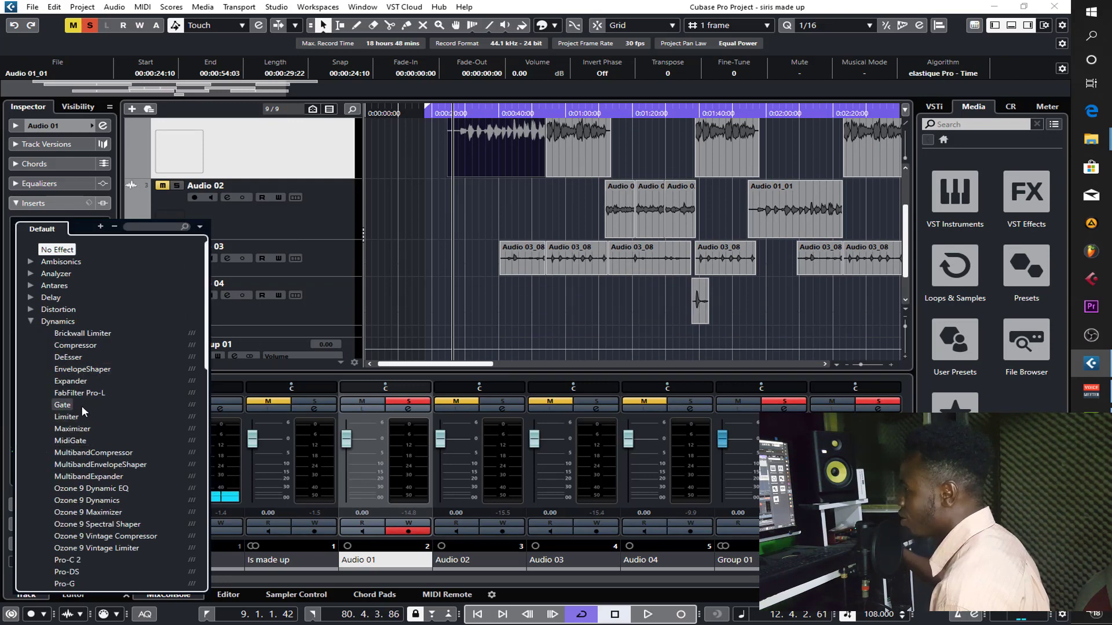
pyautogui.scroll(-2, 98, 521)
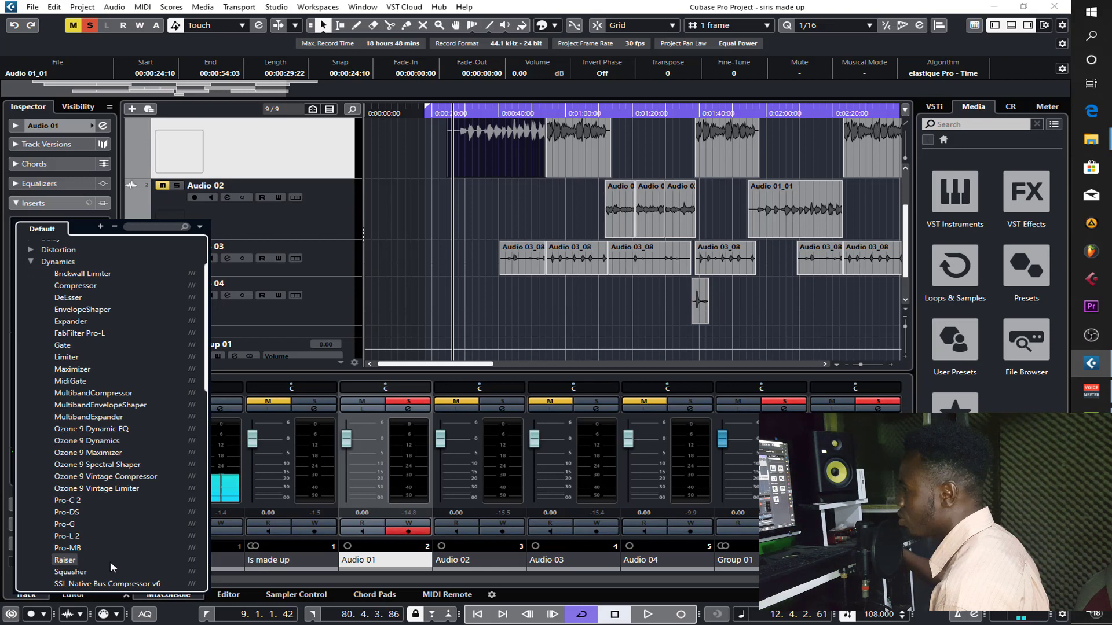
pyautogui.click(77, 524)
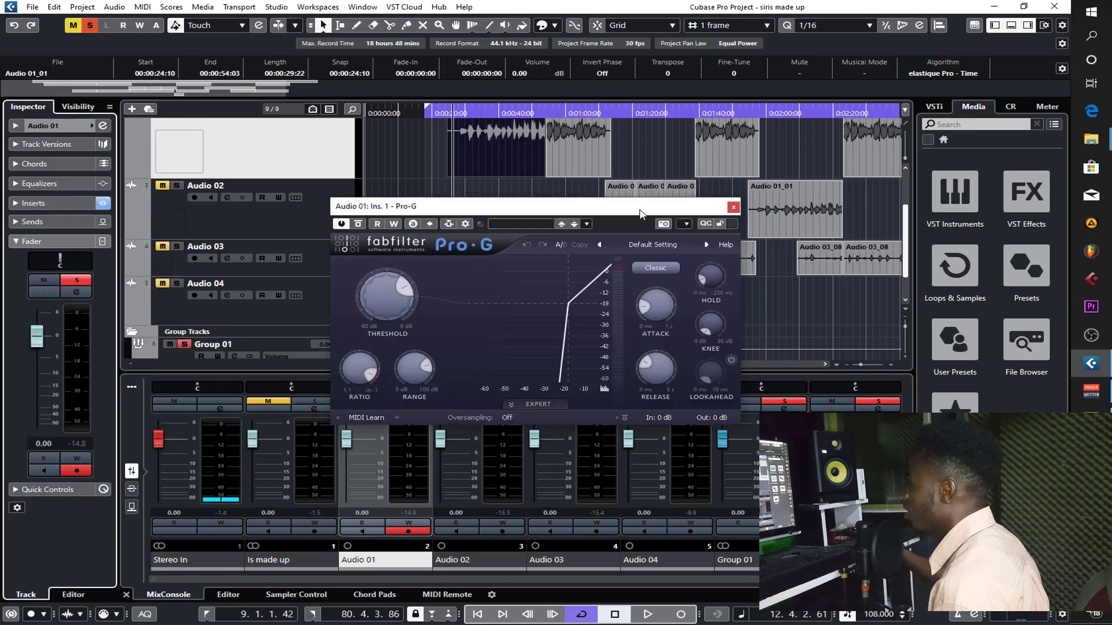
# - Move the Pro-G window clear of the timeline and play the opening of the first Audio 01 clip through it
pyautogui.moveTo(549, 207); pyautogui.dragTo(664, 253)
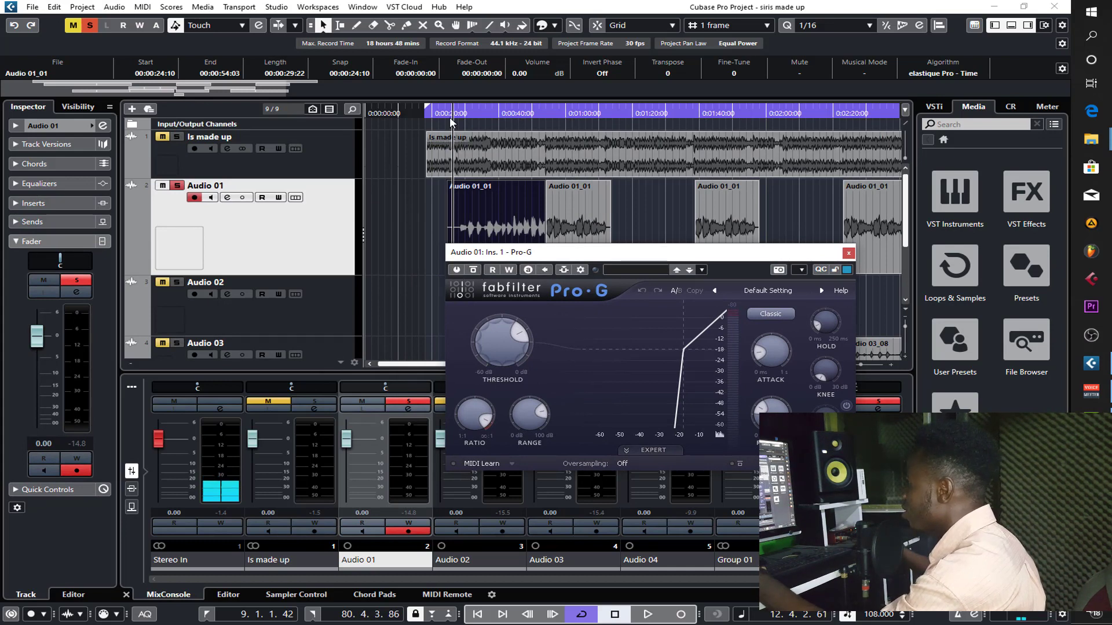
pyautogui.click(450, 110)
pyautogui.press('space')
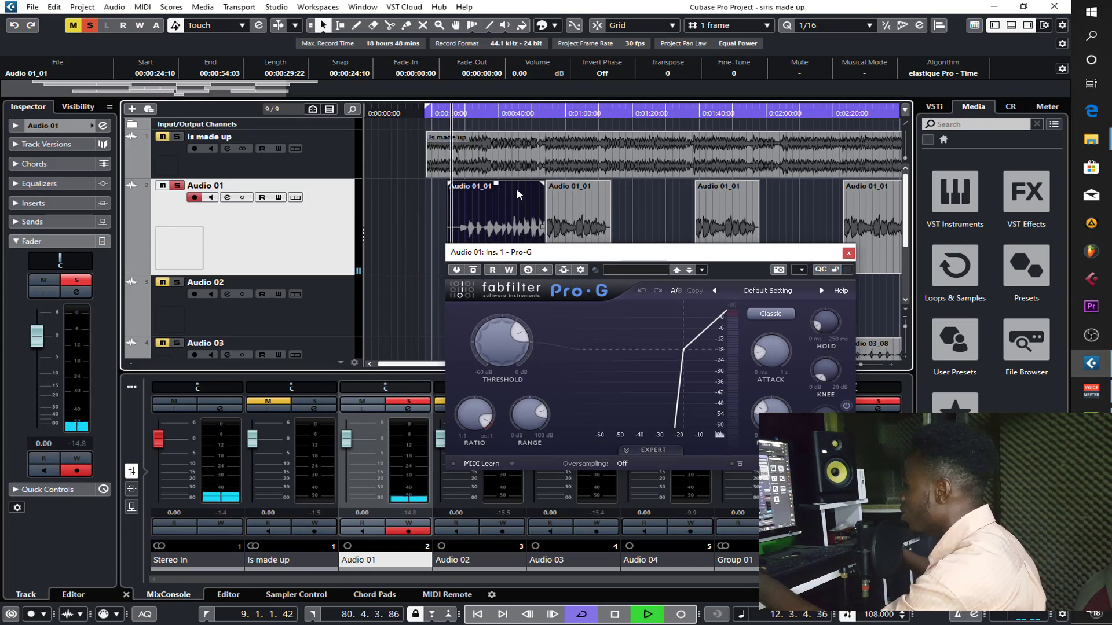
pyautogui.press('space')
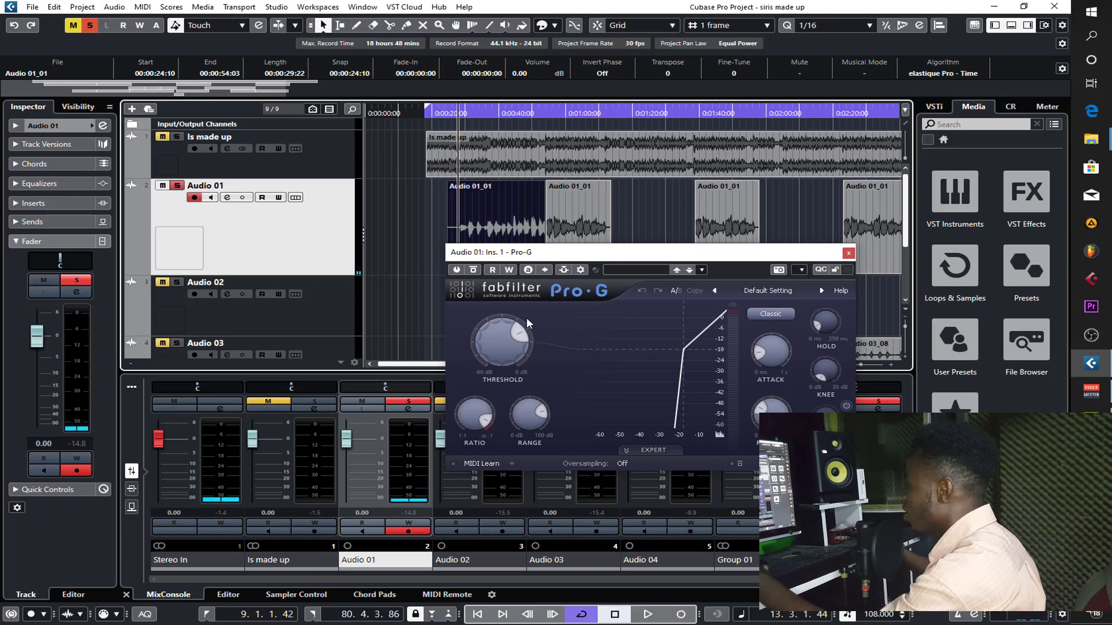
# - Lower the Pro-G threshold to -35.80 dB while auditioning the opening of the first Audio 01 clip
pyautogui.moveTo(520, 338)
pyautogui.moveTo(519, 338); pyautogui.dragTo(496, 334)
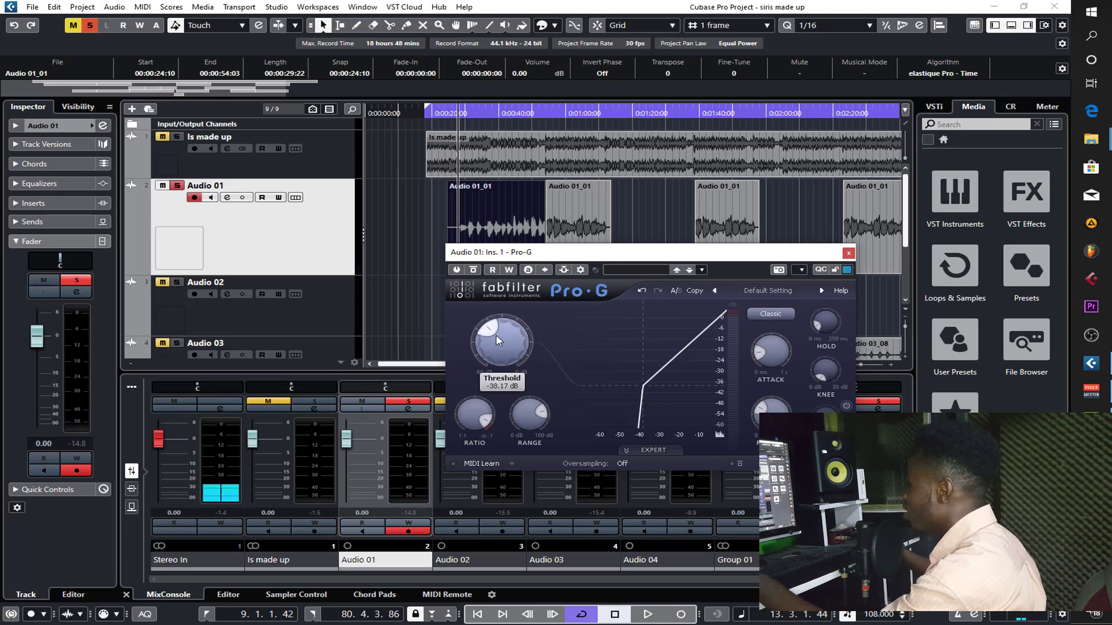
pyautogui.click(451, 112)
pyautogui.press('space')
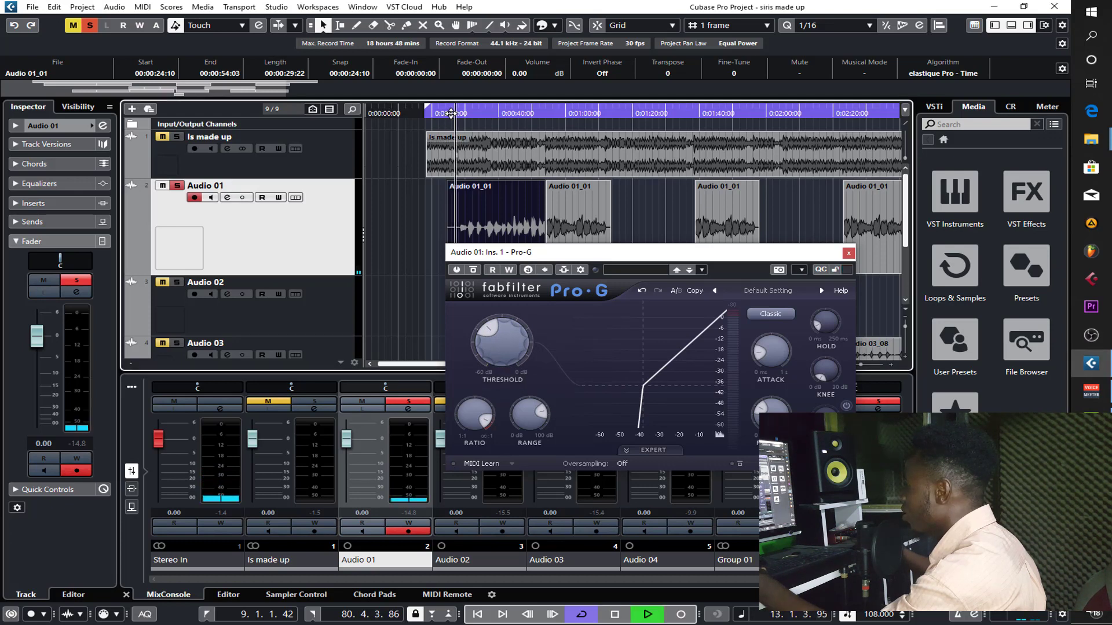
pyautogui.press('space')
pyautogui.click(490, 330)
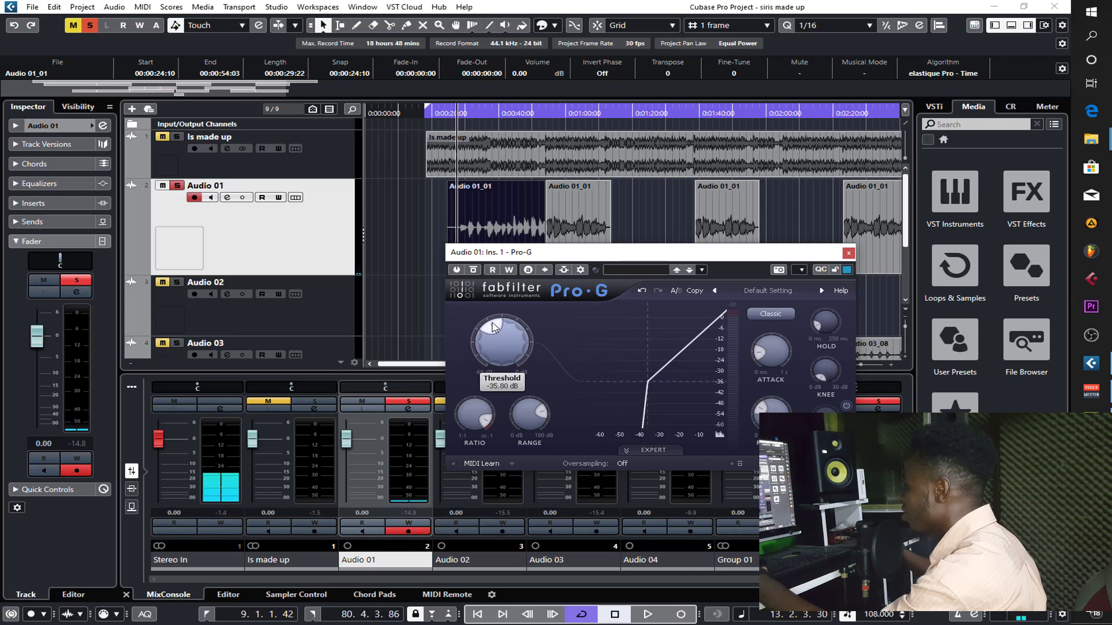
# - Move the Pro-G window below the Audio 01 clips and raise the threshold to about -29 dB during playback
pyautogui.press('h')
pyautogui.press('h')
pyautogui.press('h')
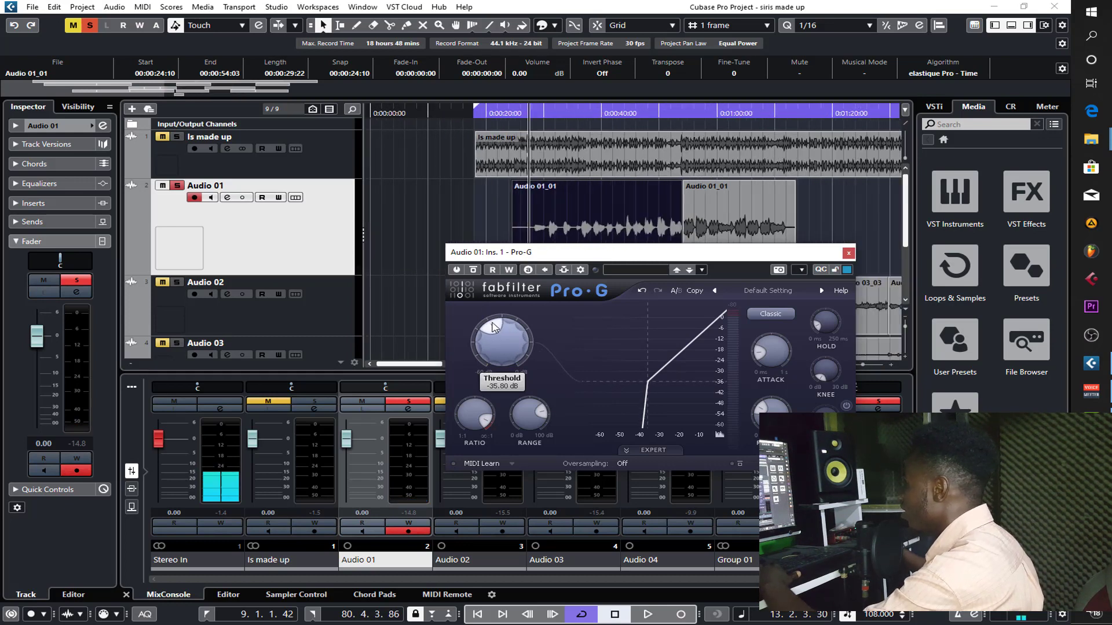
pyautogui.moveTo(605, 260); pyautogui.dragTo(355, 296)
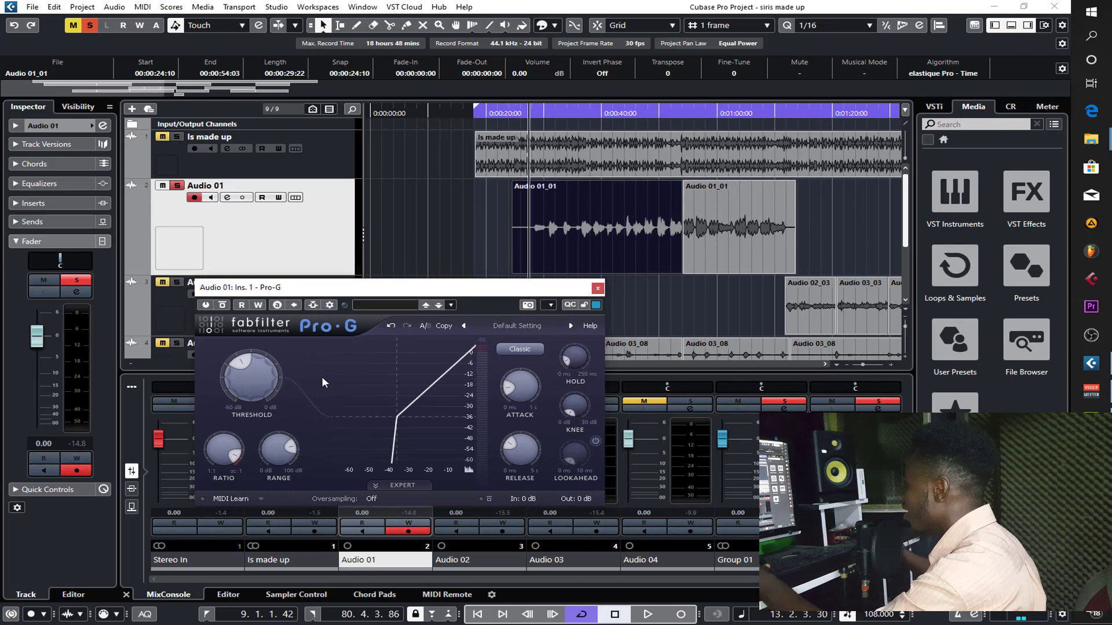
pyautogui.moveTo(260, 375)
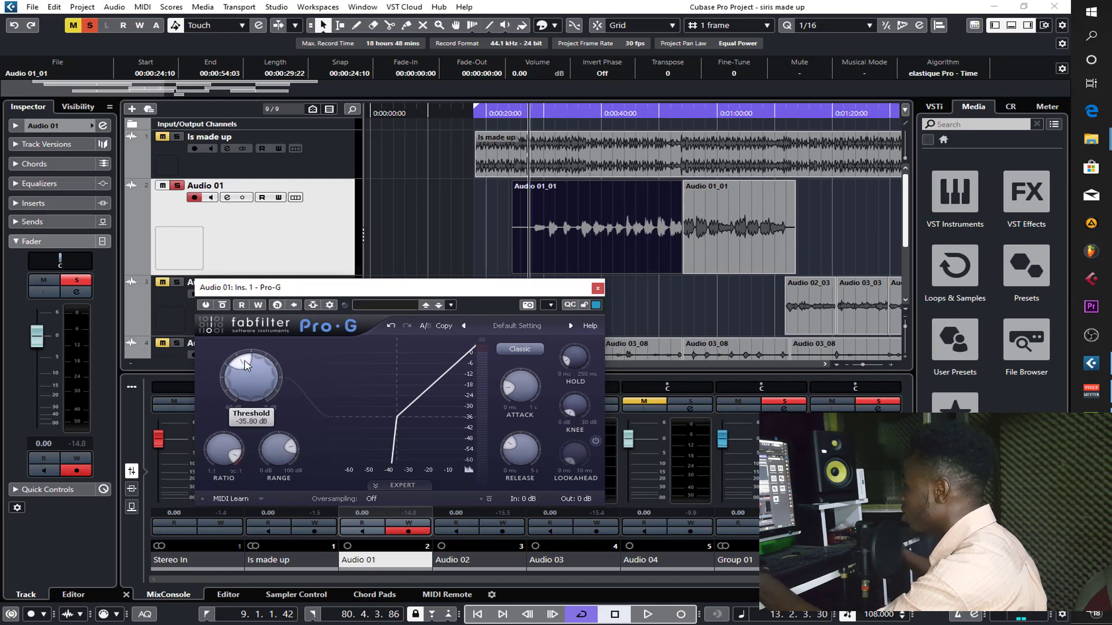
pyautogui.press('space')
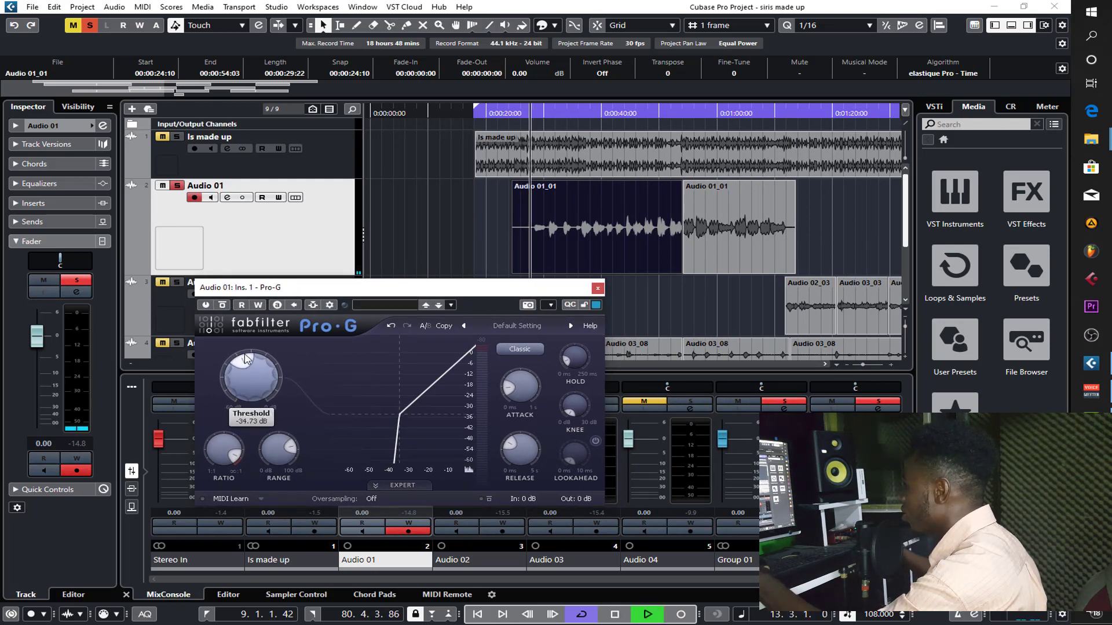
pyautogui.moveTo(244, 354); pyautogui.dragTo(255, 357)
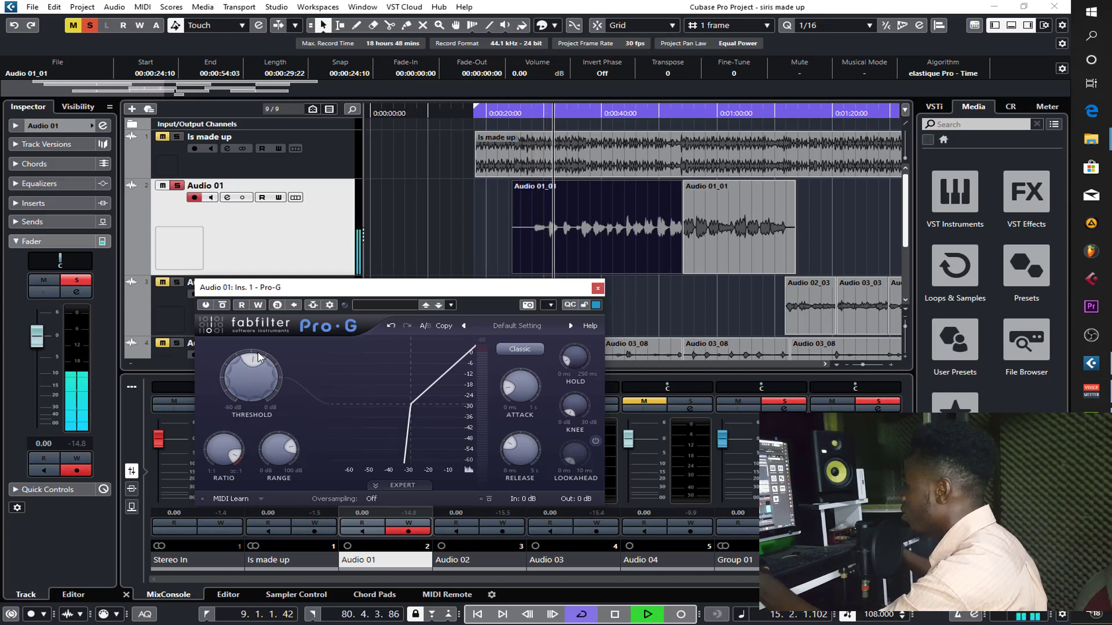
pyautogui.moveTo(220, 297); pyautogui.dragTo(284, 302)
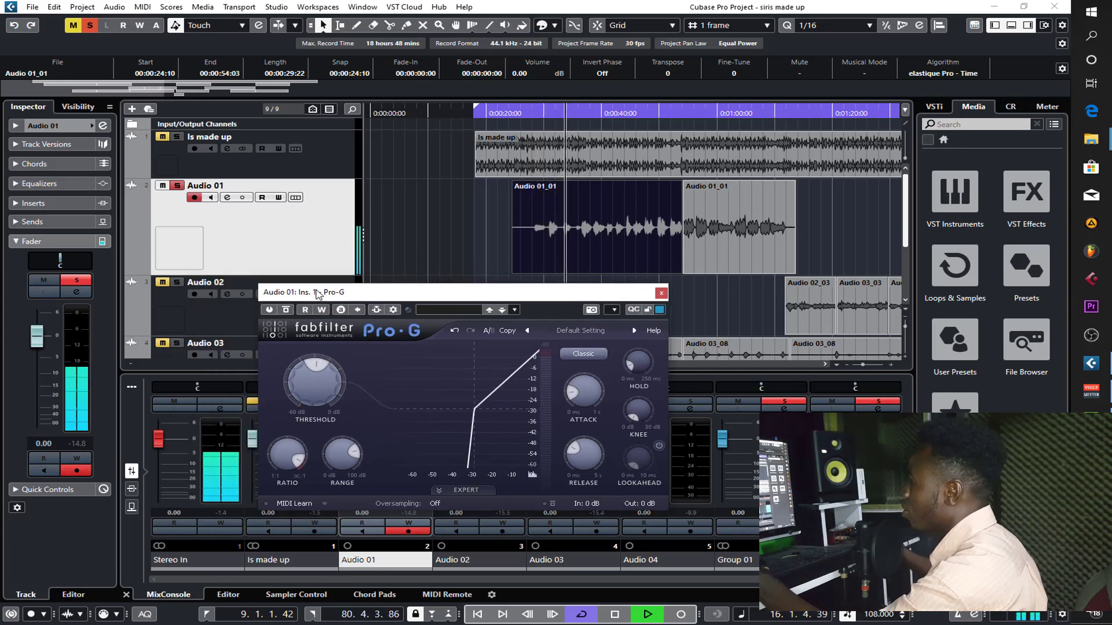
# - Activate Pro-G, replay the opening of the first Audio 01 clip and lower the threshold to -32.57 dB
pyautogui.click(270, 309)
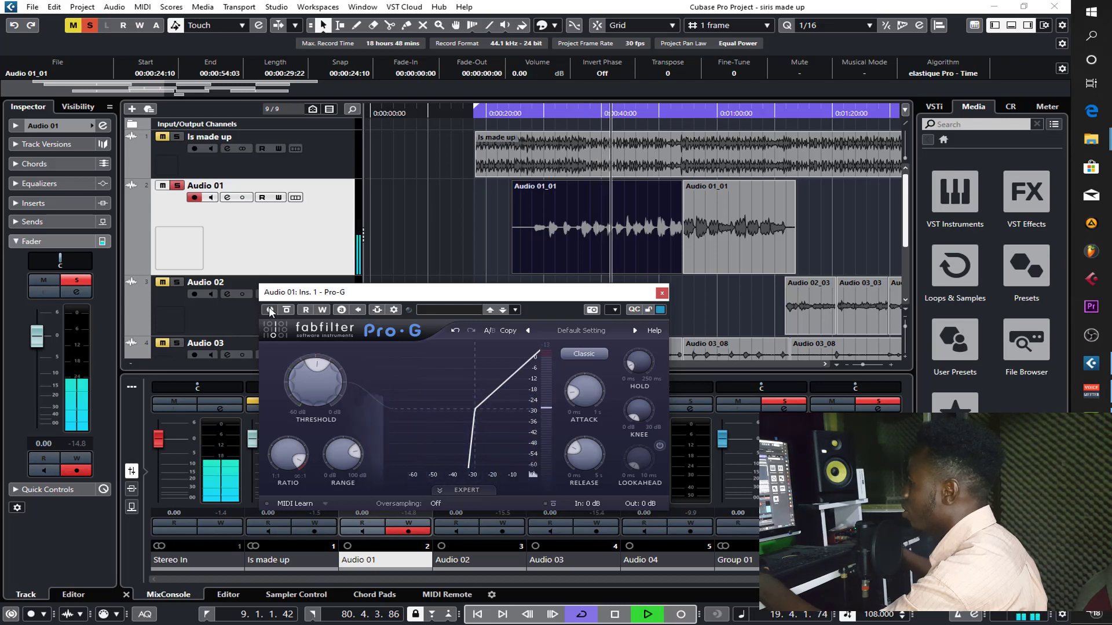
pyautogui.press('space')
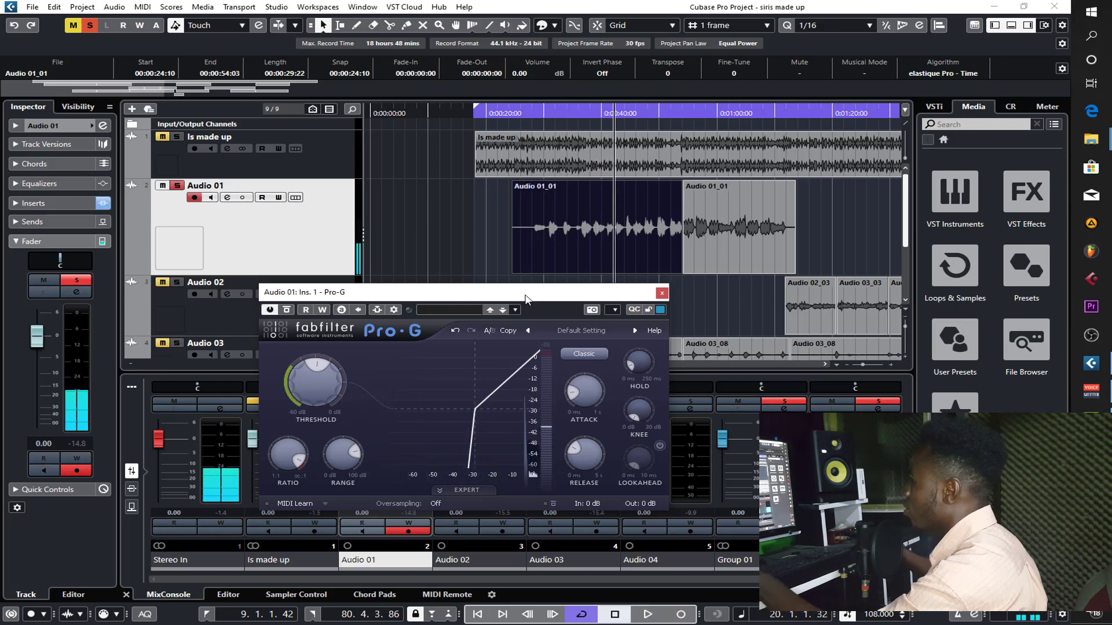
pyautogui.click(526, 113)
pyautogui.press('space')
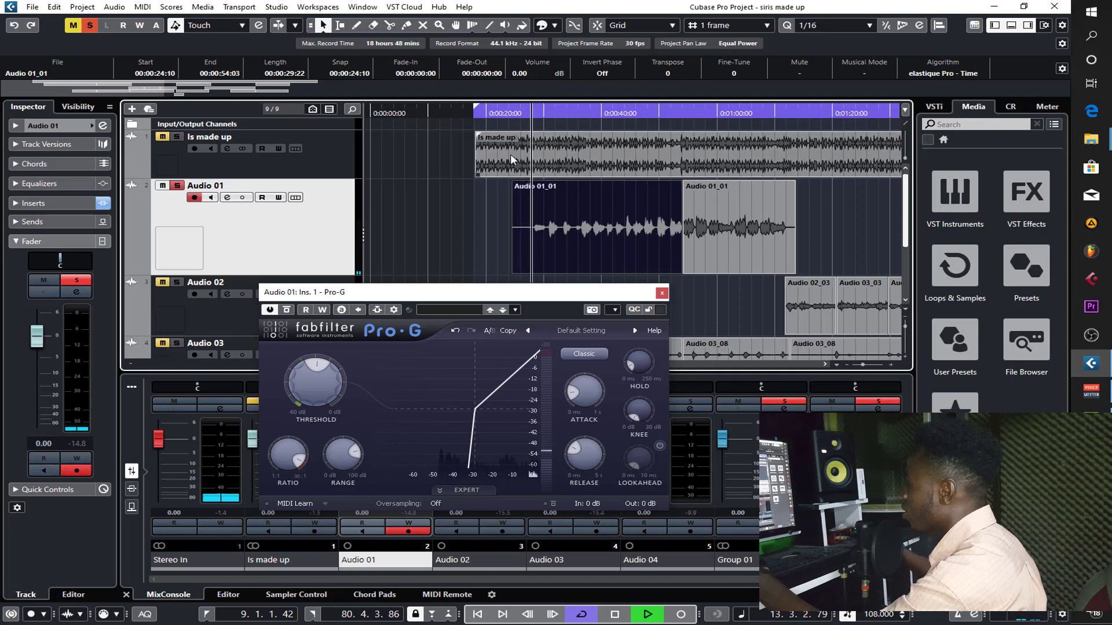
pyautogui.moveTo(313, 358); pyautogui.dragTo(313, 371)
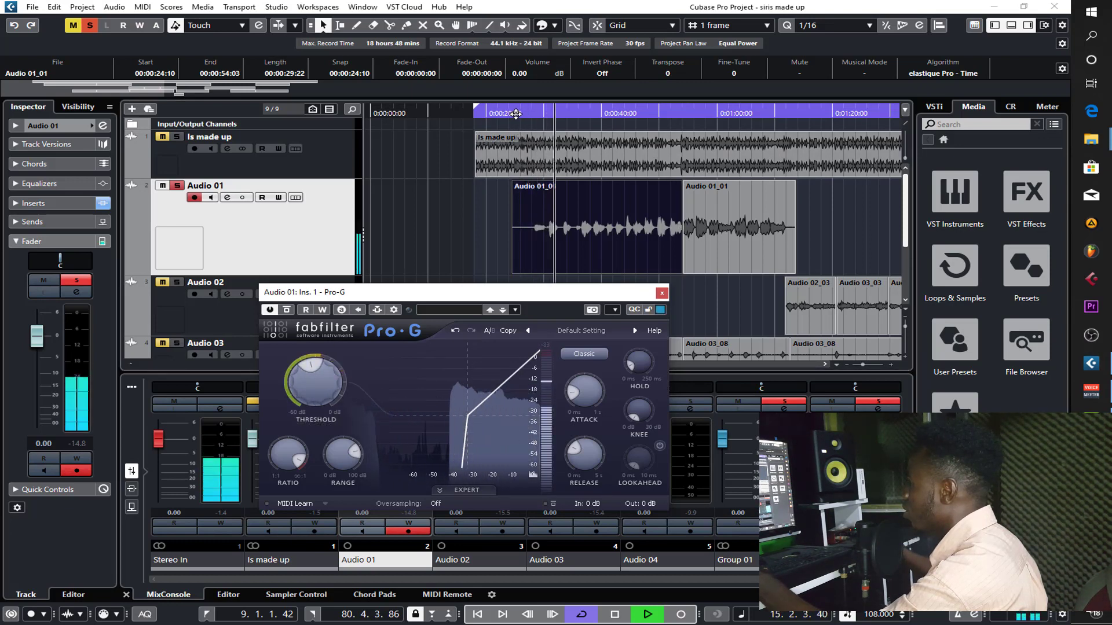
# - Compare the opening of the first Audio 01 clip with Pro-G active and bypassed, and leave the gate active
pyautogui.click(513, 112)
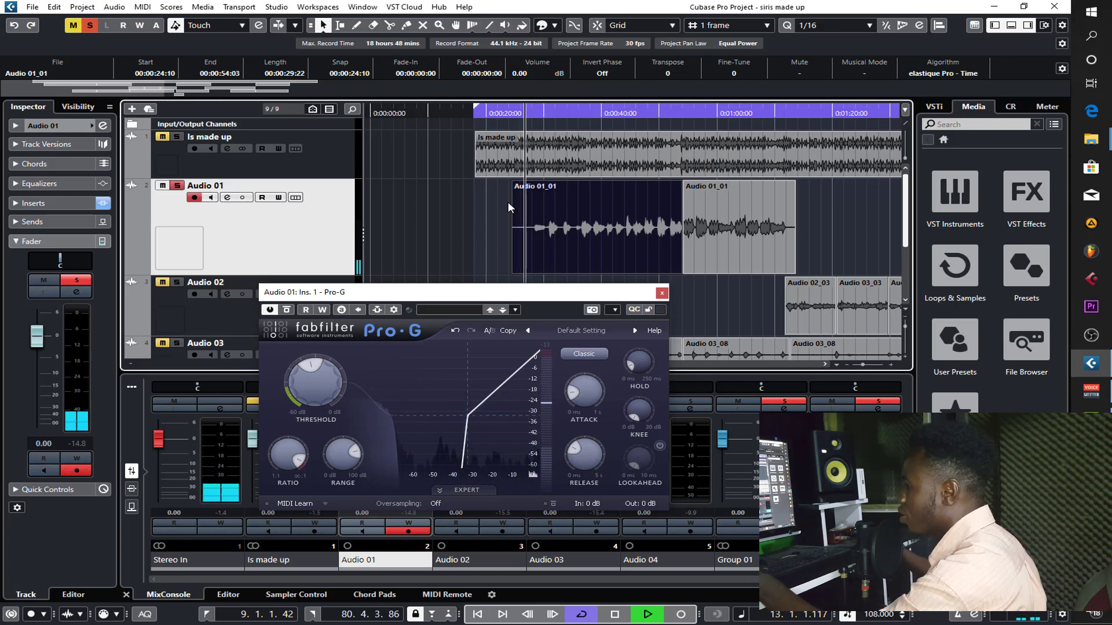
pyautogui.press('space')
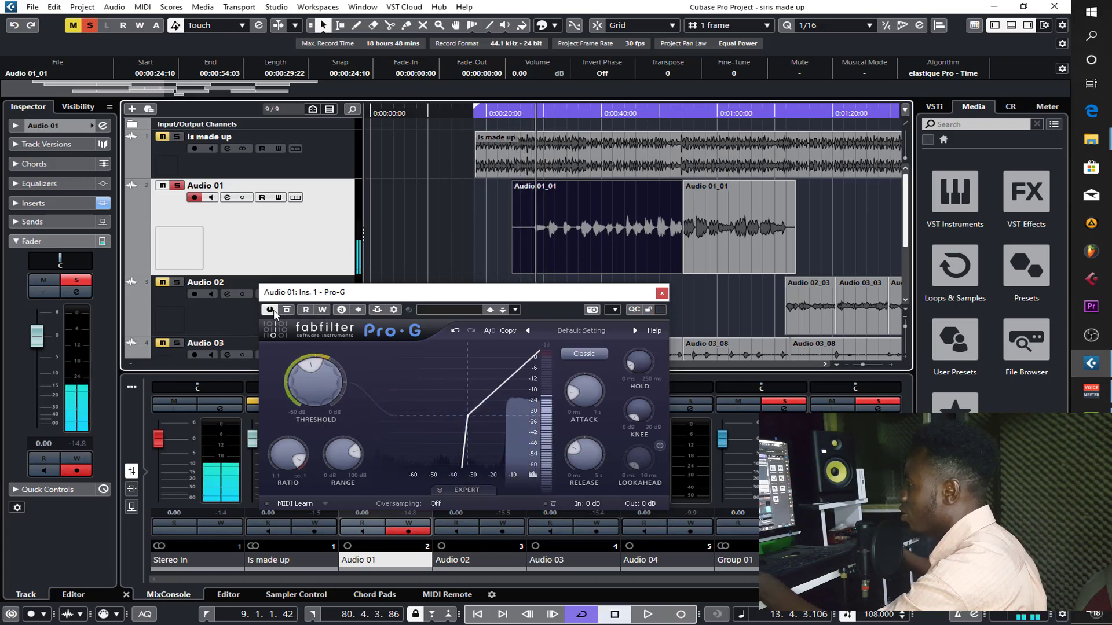
pyautogui.click(270, 310)
pyautogui.click(517, 114)
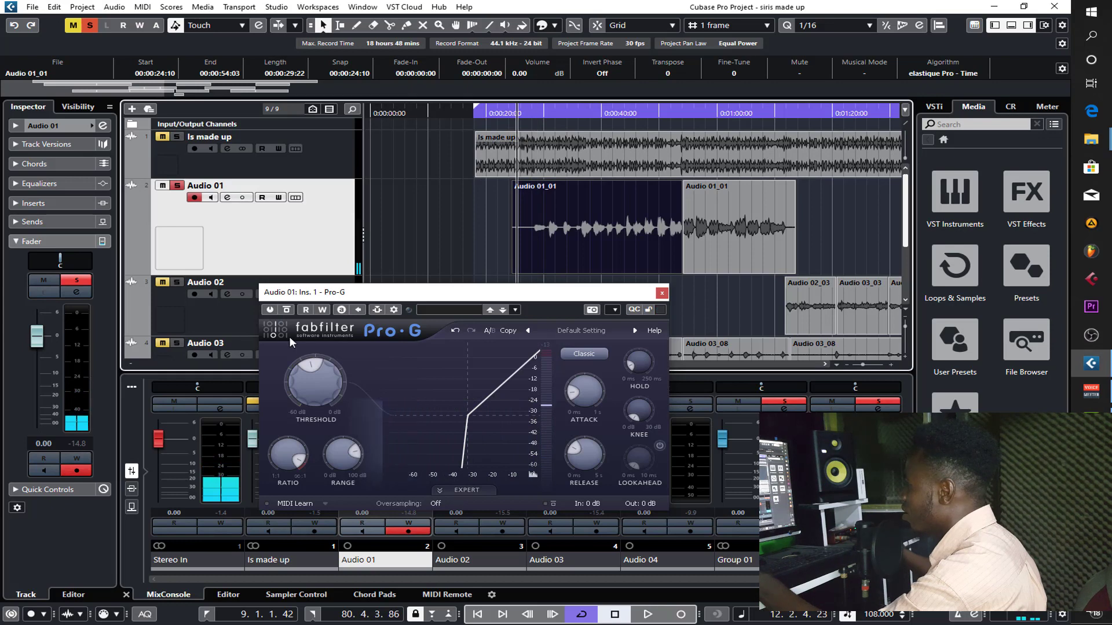
pyautogui.press('space')
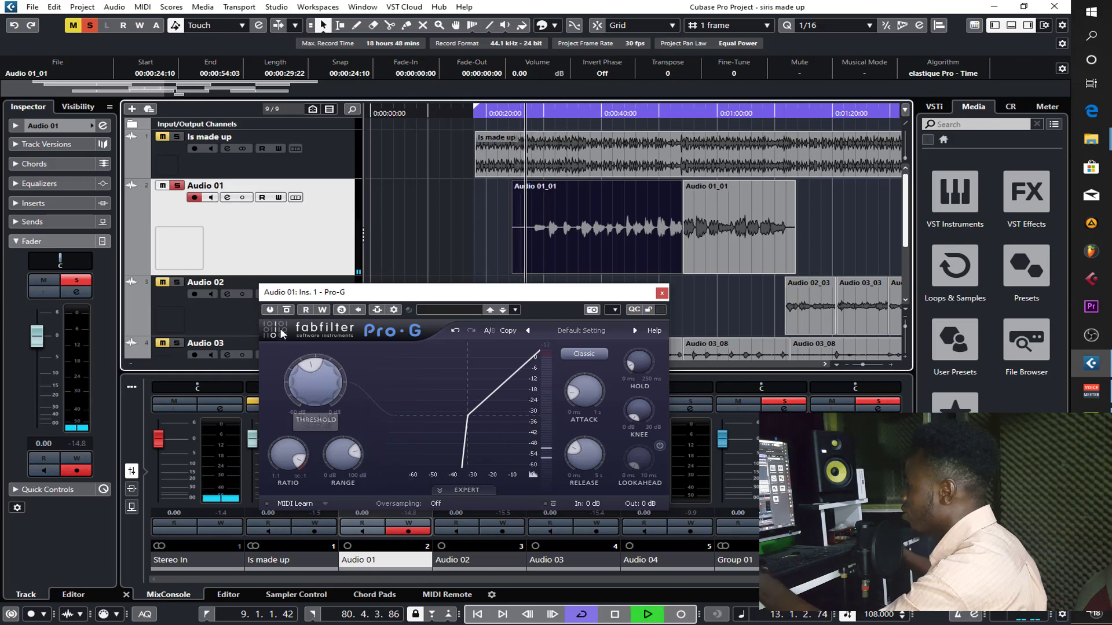
pyautogui.click(269, 310)
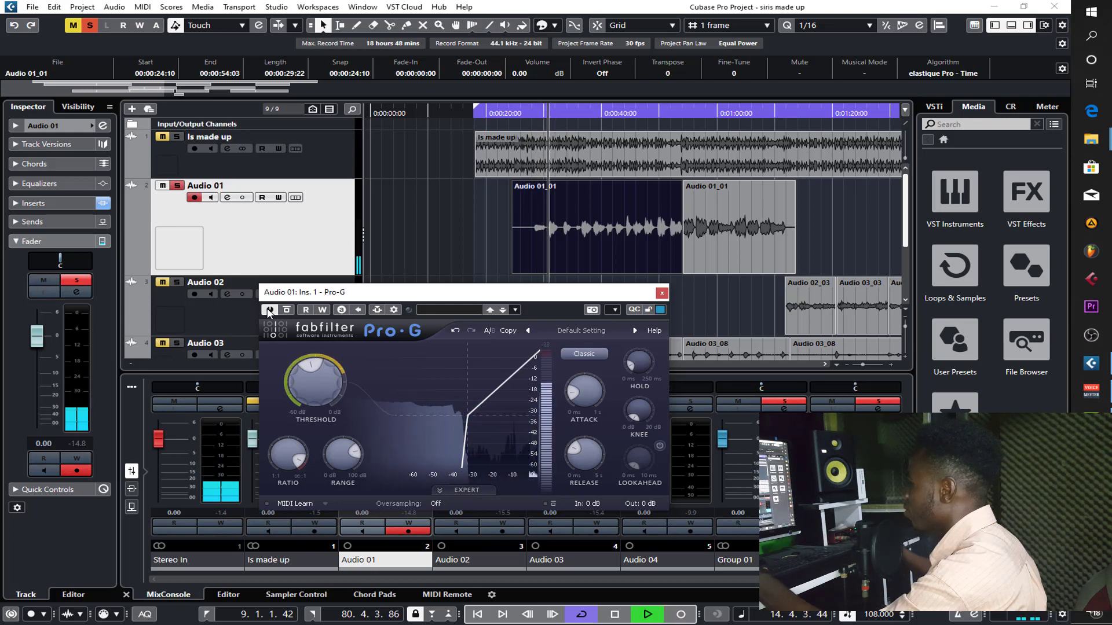
# - Lower the Pro-G threshold on Audio 01 to -34.29 dB, then close the plug-in window and stop playback
pyautogui.moveTo(310, 371)
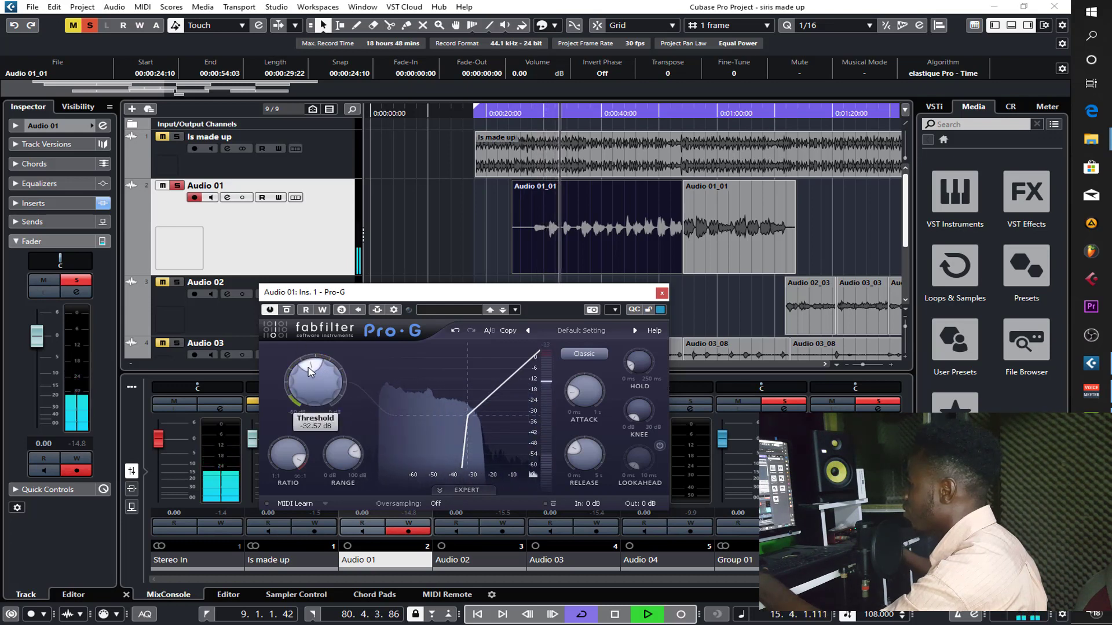
pyautogui.moveTo(310, 372); pyautogui.dragTo(308, 377)
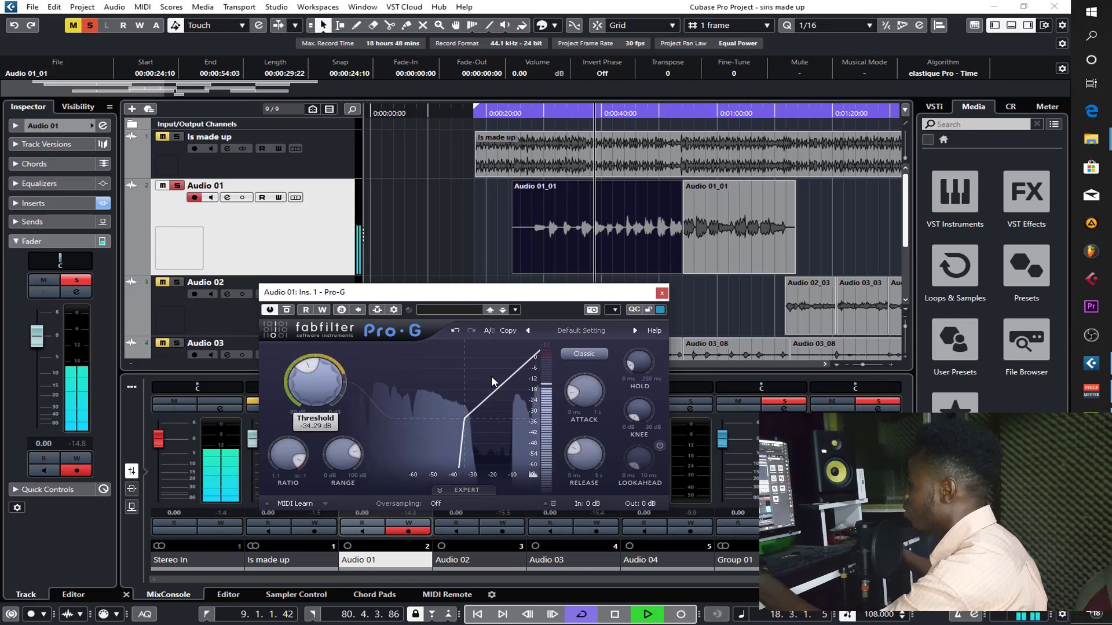
pyautogui.click(662, 293)
pyautogui.press('space')
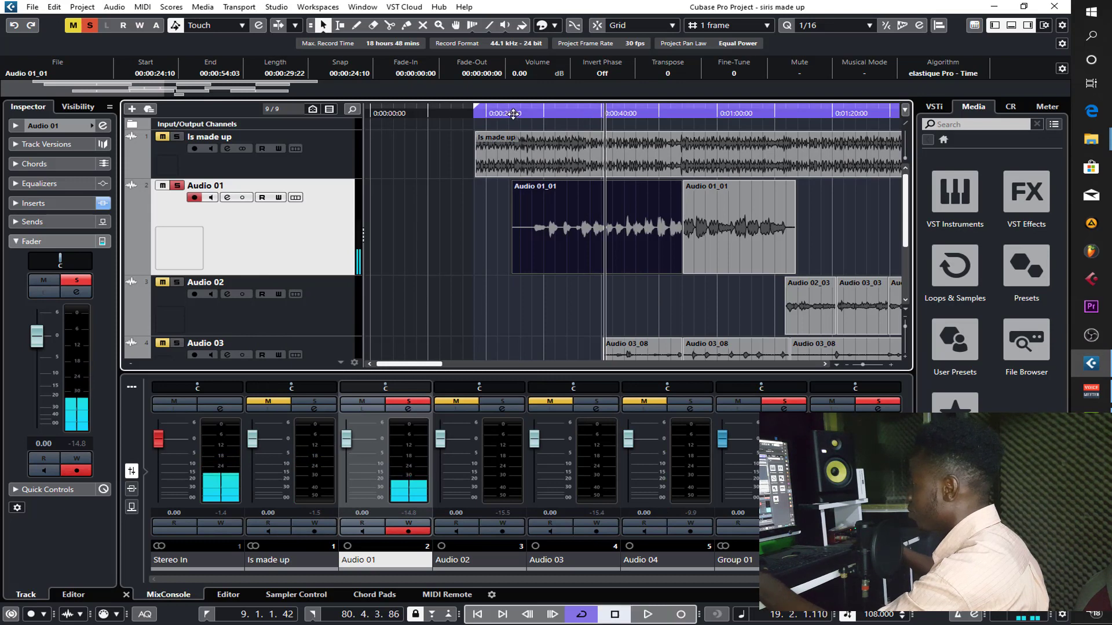
# - Audition the gated opening of the first Audio 01 clip once more with the plug-in window closed
pyautogui.click(522, 114)
pyautogui.press('space')
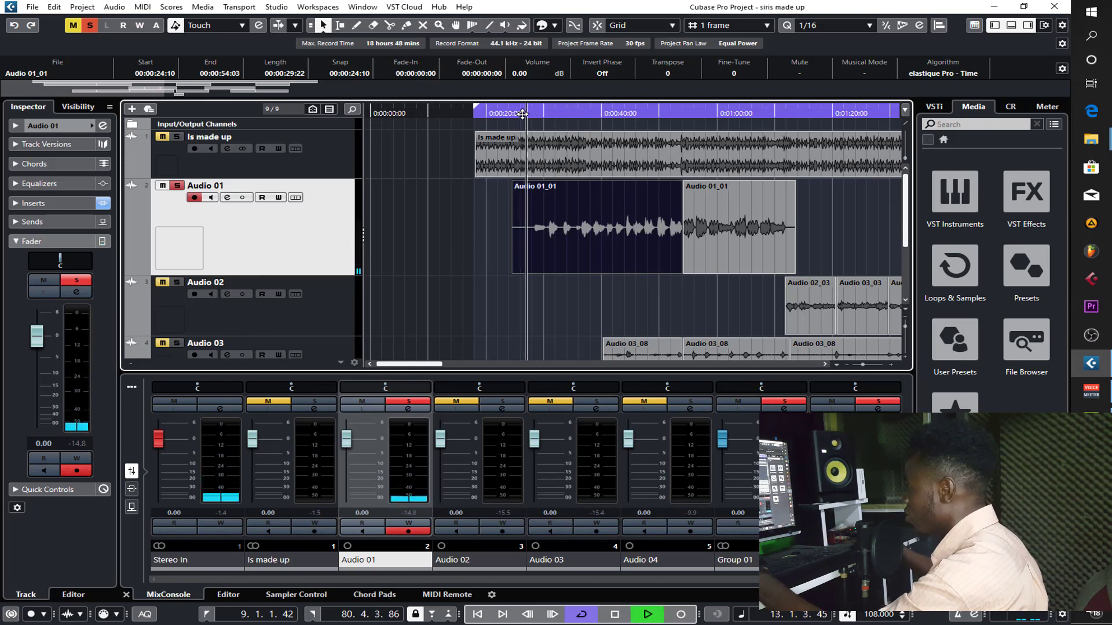
pyautogui.press('space')
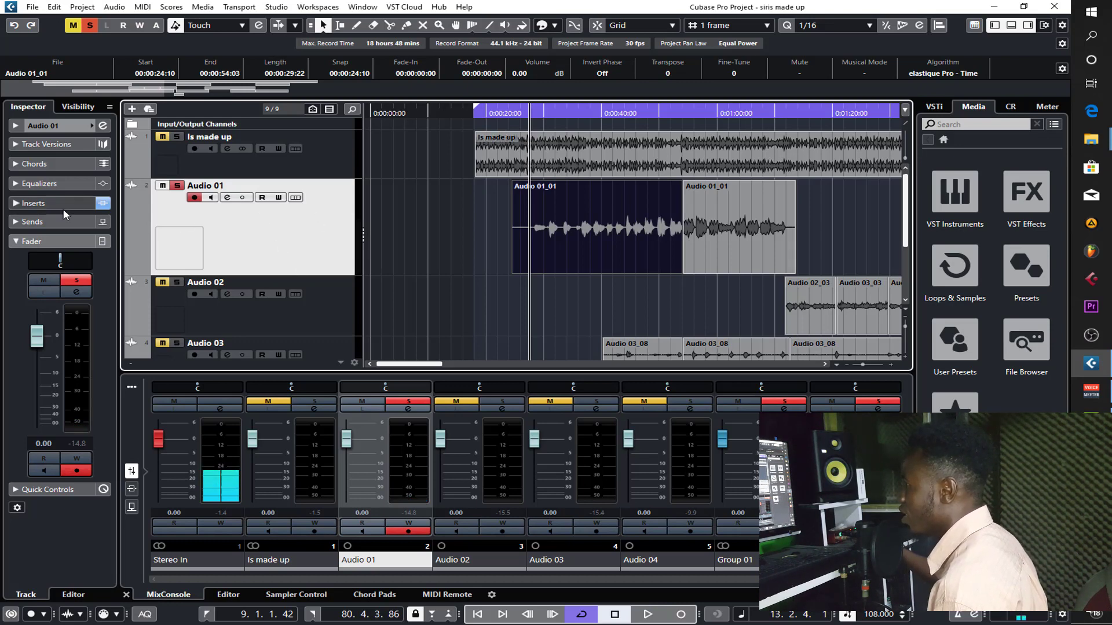
# - Show the inserts of Audio 01 and reopen Pro-G to review its threshold before closing it
pyautogui.scroll(-3, 355, 262)
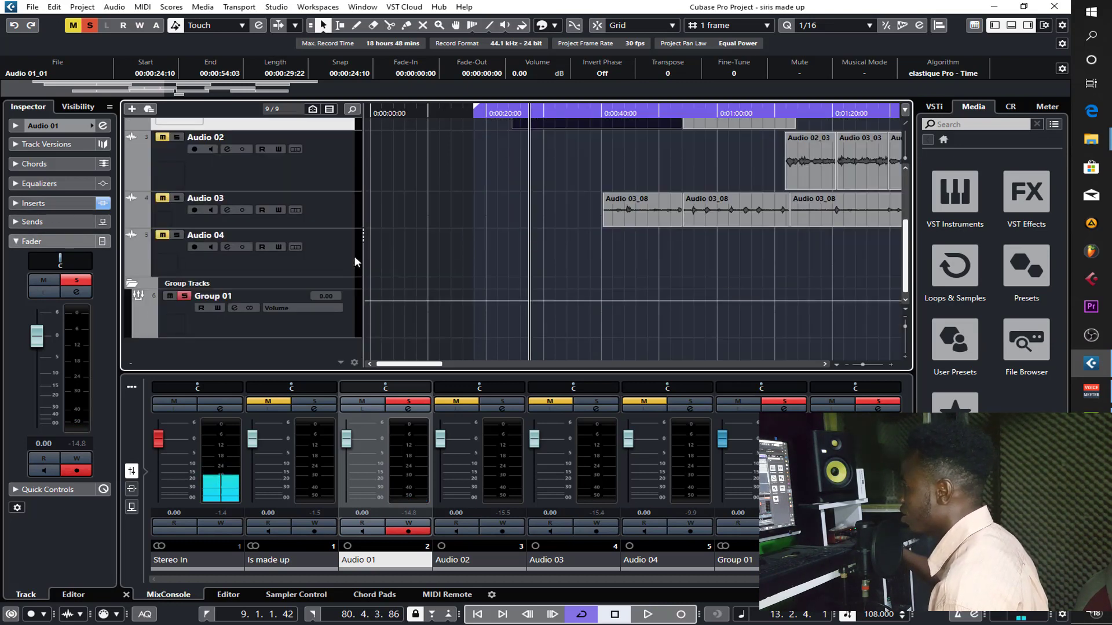
pyautogui.scroll(1, 355, 262)
pyautogui.scroll(1, 369, 265)
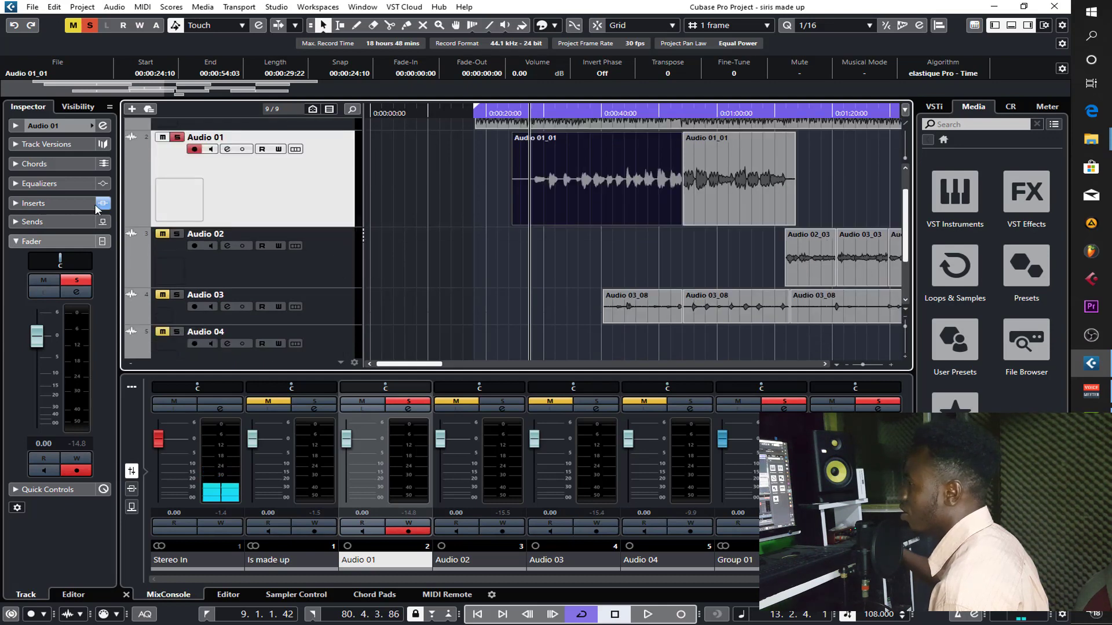
pyautogui.click(54, 203)
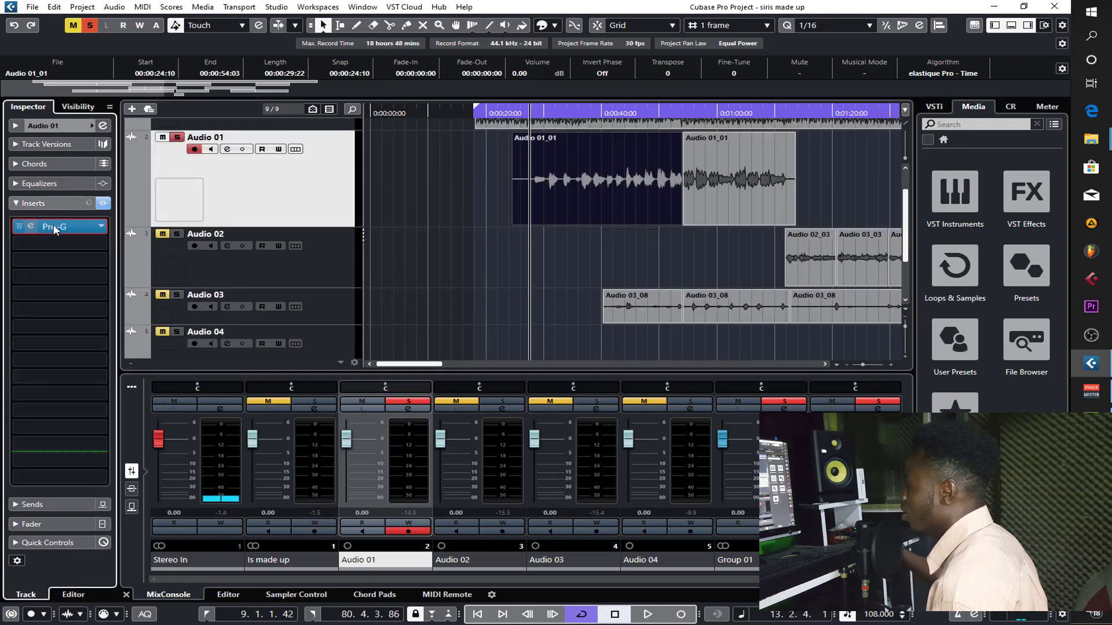
pyautogui.click(53, 226)
pyautogui.moveTo(316, 371)
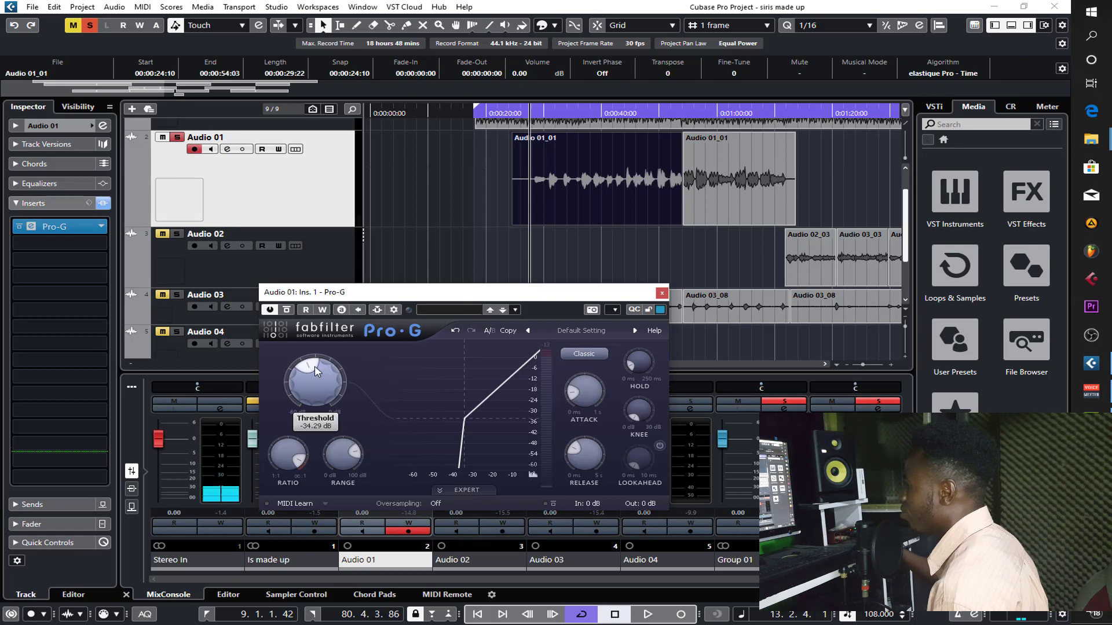
pyautogui.click(662, 294)
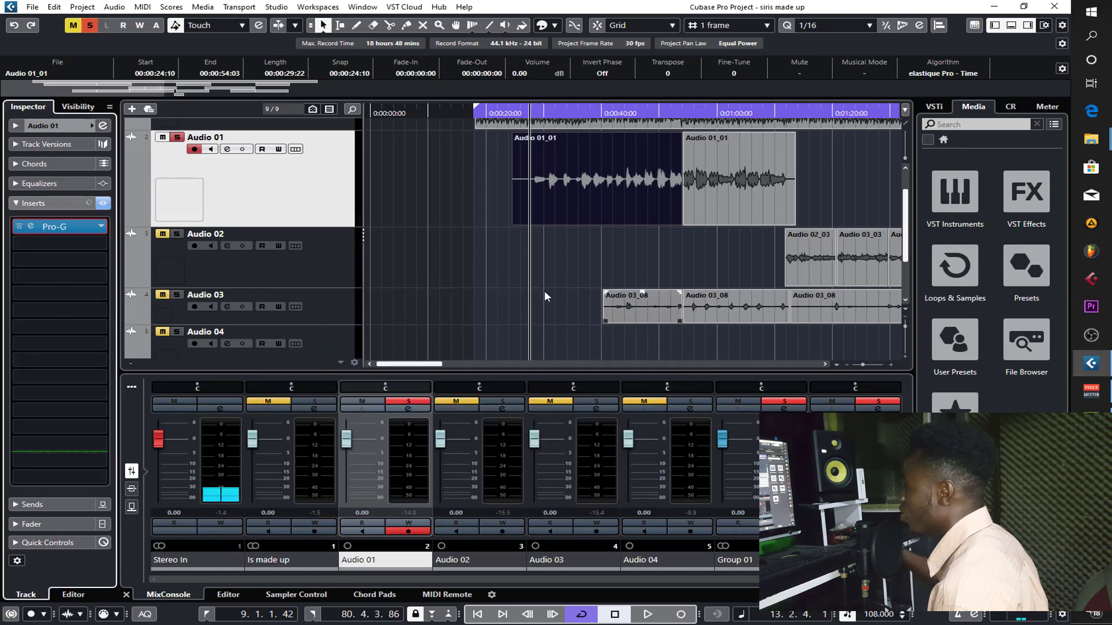
# - Load Pro-G from the Dynamics effects into the first insert slot of Audio 02 and set its threshold to about -34 dB
pyautogui.click(347, 275)
pyautogui.click(53, 224)
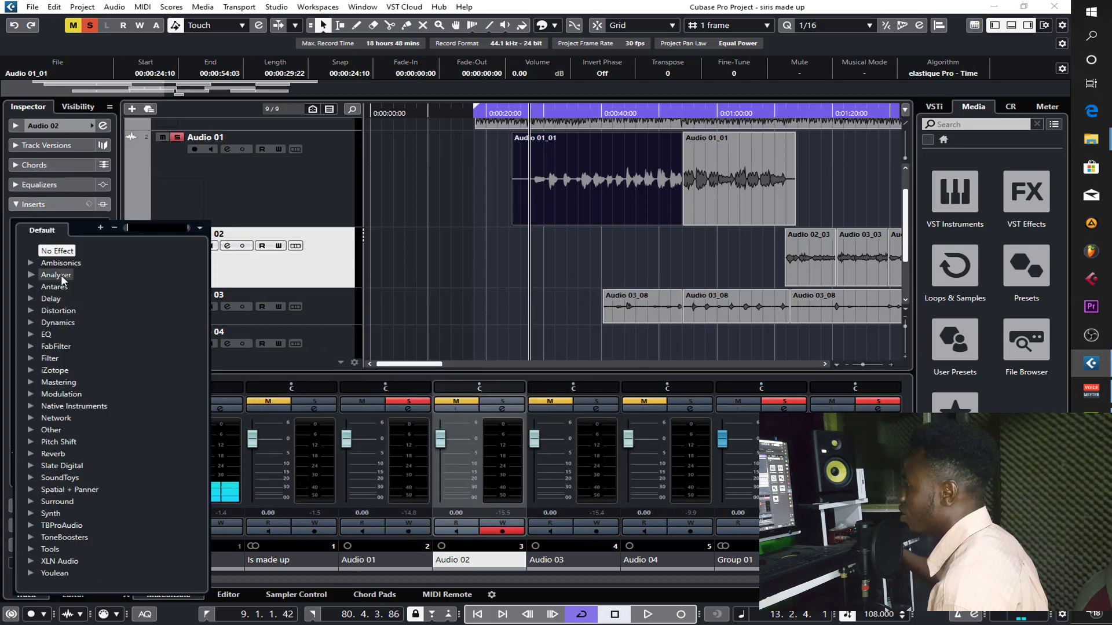
pyautogui.click(27, 327)
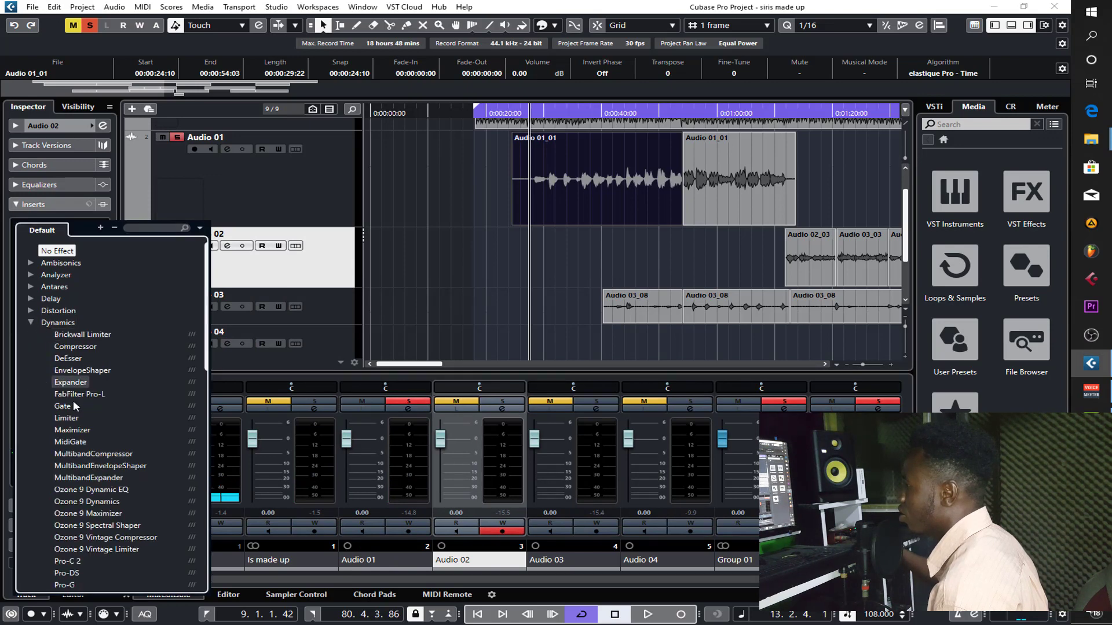
pyautogui.click(87, 585)
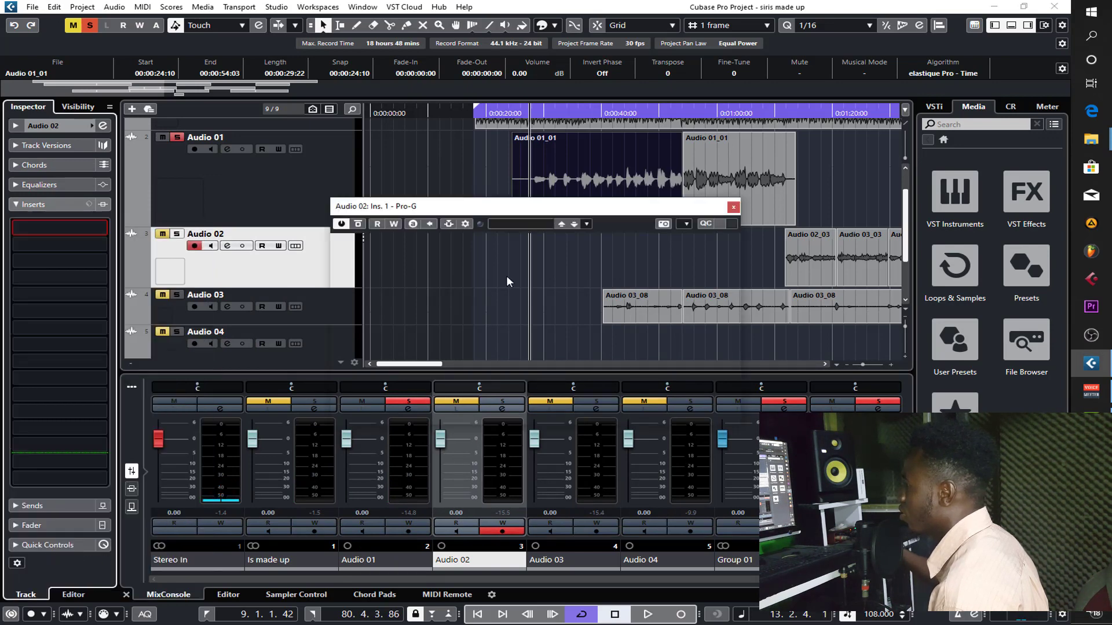
pyautogui.moveTo(404, 294); pyautogui.dragTo(378, 274)
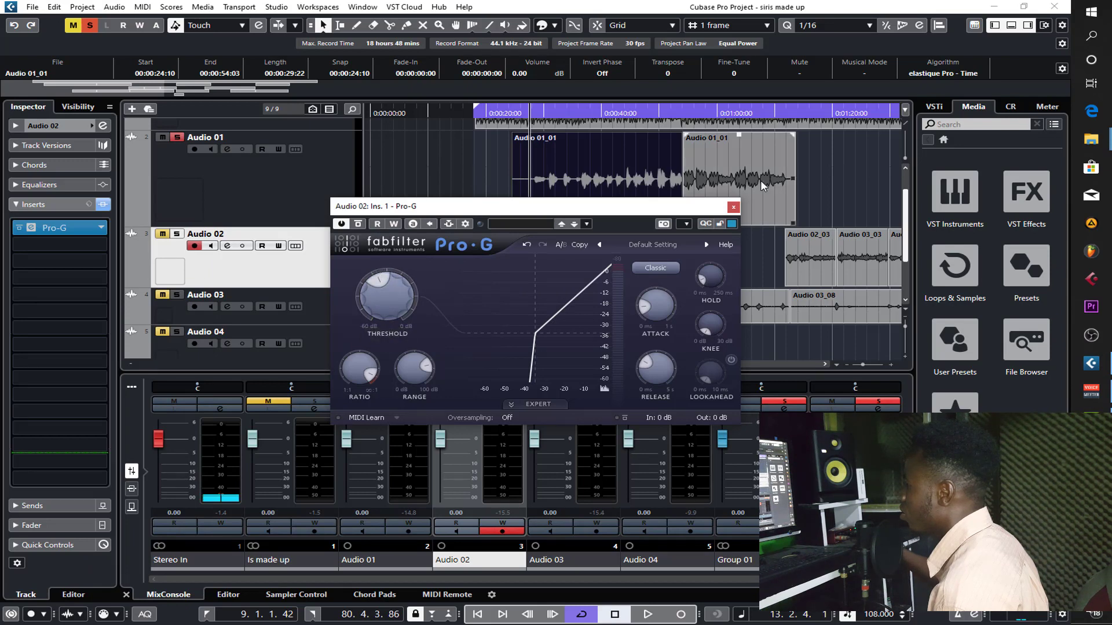
pyautogui.click(734, 208)
# - Load Pro-G from the Dynamics effects into the first insert slot of Audio 03 and set its threshold to about -34 dB
pyautogui.click(333, 312)
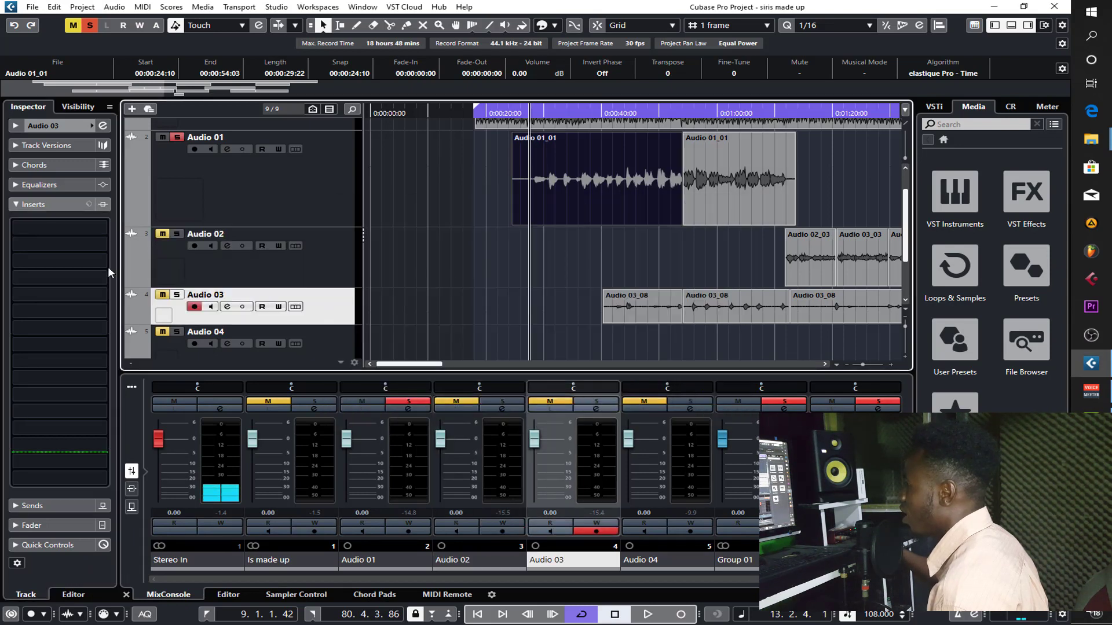
pyautogui.click(67, 228)
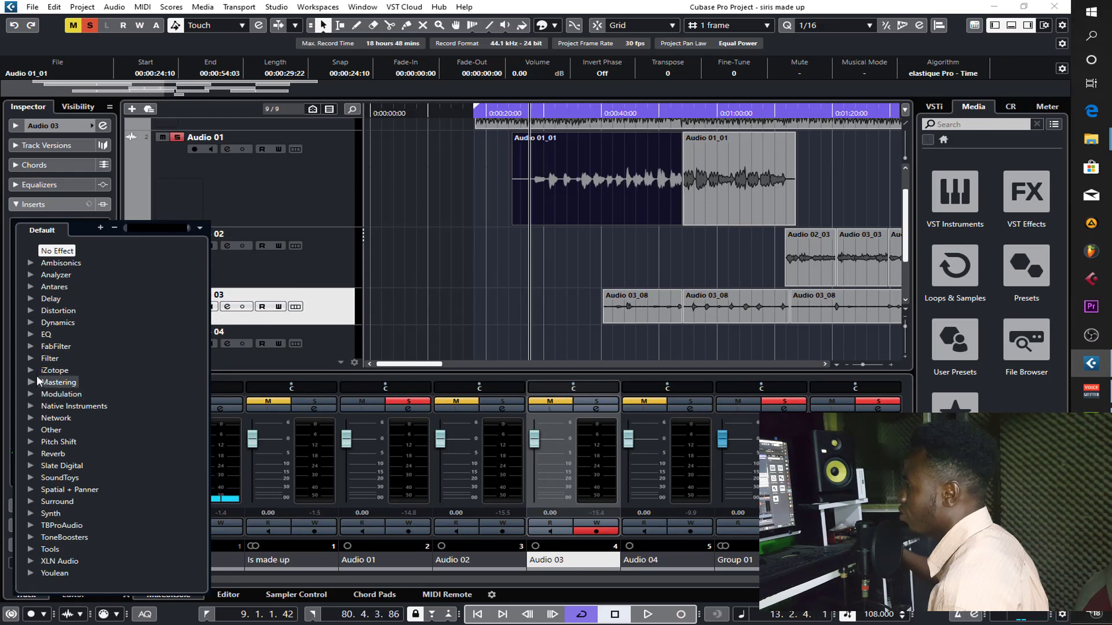
pyautogui.click(31, 322)
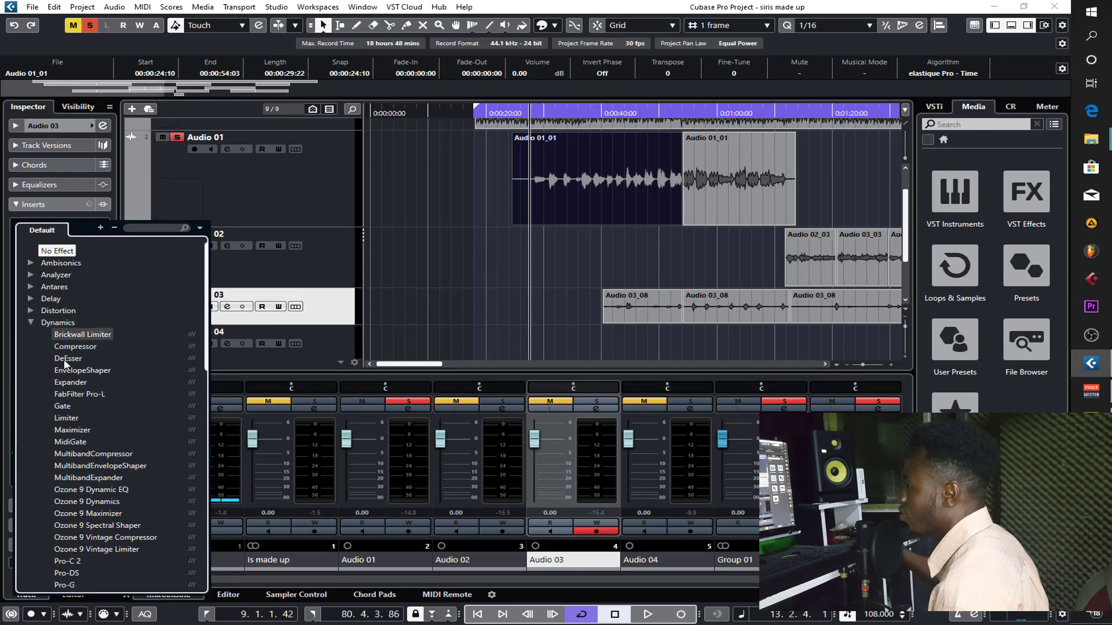
pyautogui.click(90, 586)
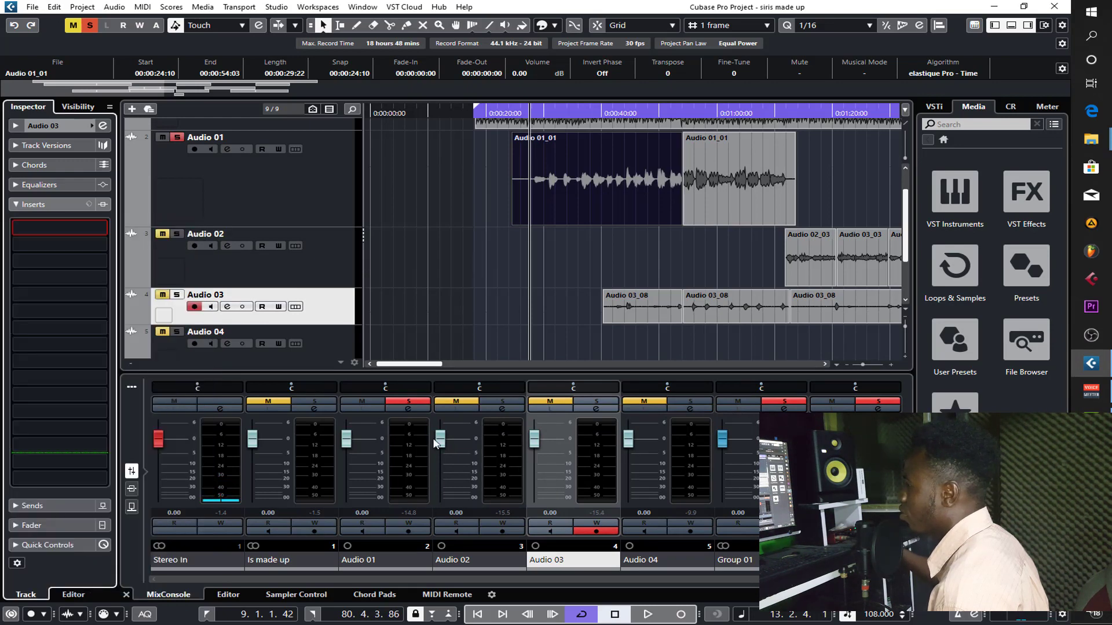
pyautogui.moveTo(404, 288); pyautogui.dragTo(382, 291)
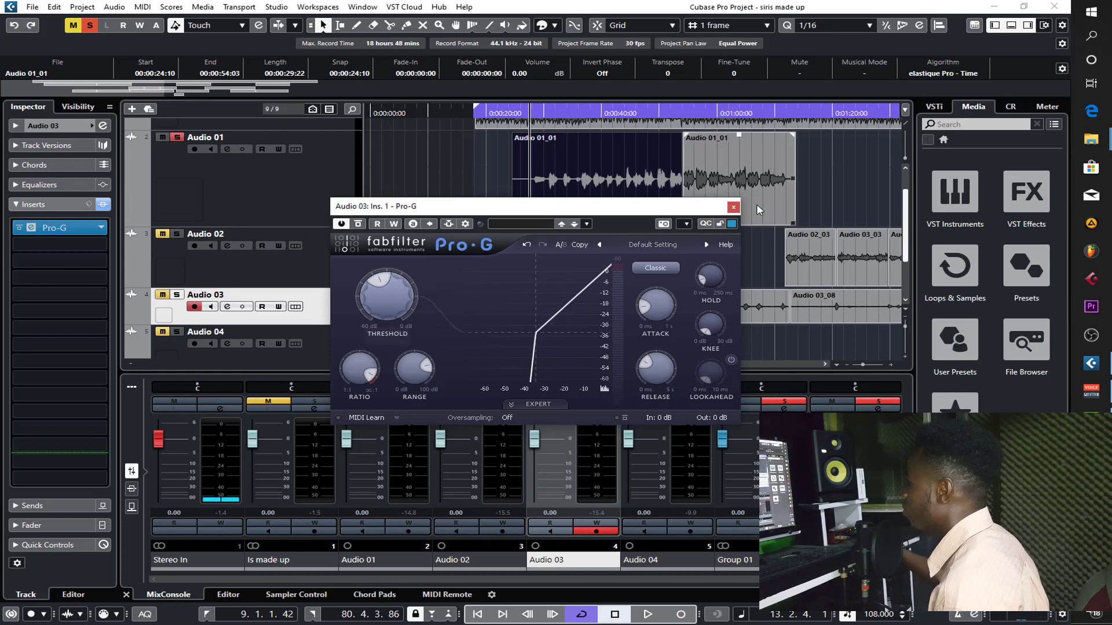
pyautogui.click(733, 206)
pyautogui.click(479, 240)
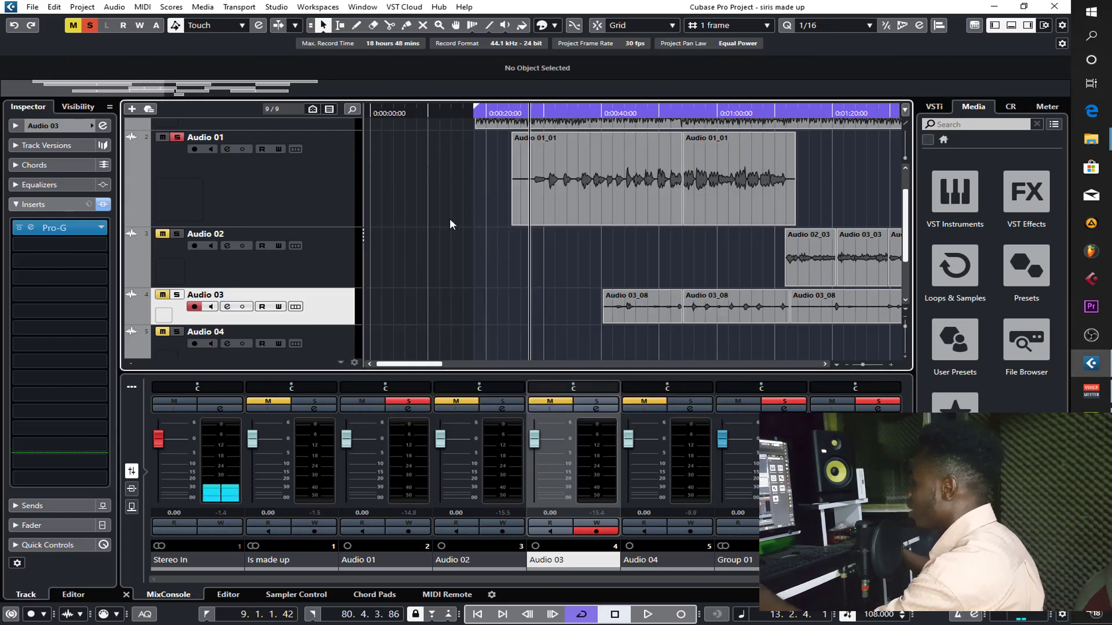
# - Solo Audio 03, turn off the solo on Audio 01, and make the Audio 03 track taller
pyautogui.click(177, 296)
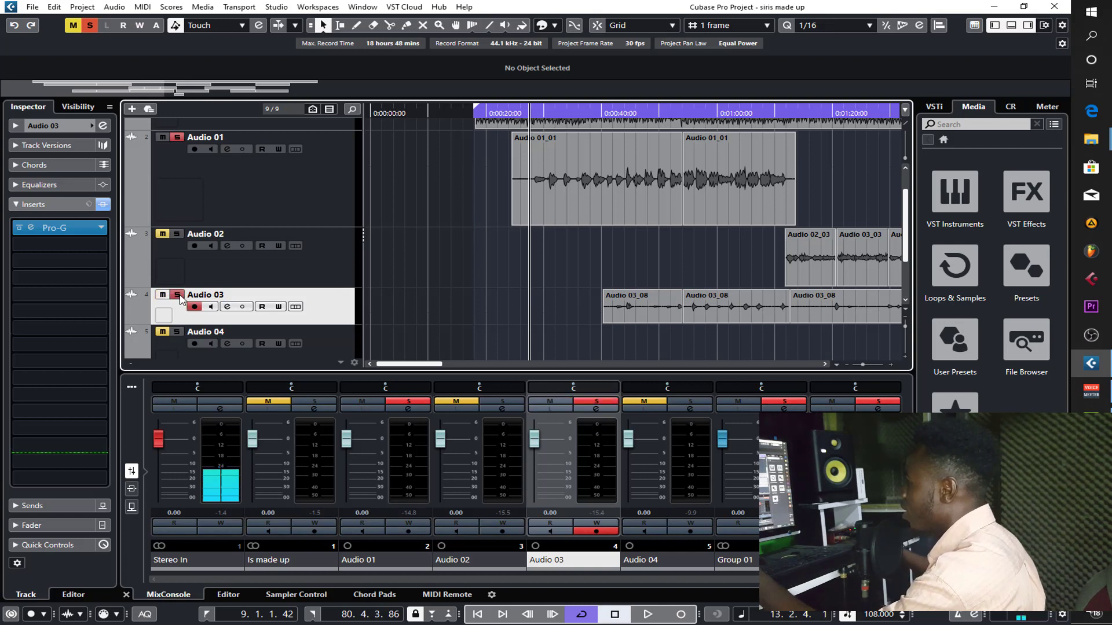
pyautogui.click(178, 138)
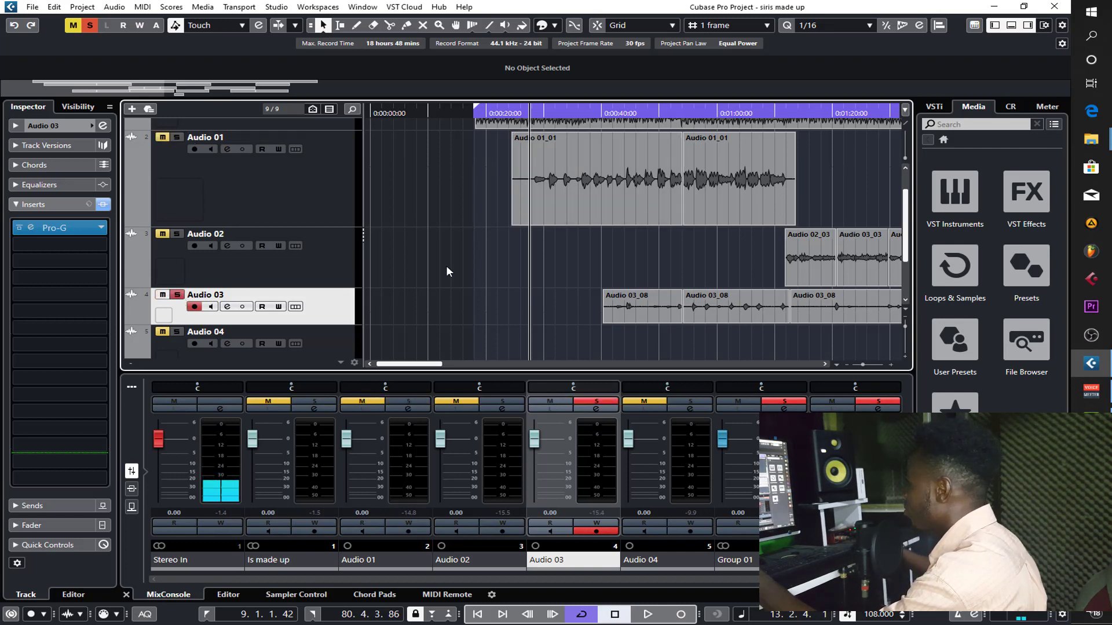
pyautogui.moveTo(346, 322); pyautogui.dragTo(345, 348)
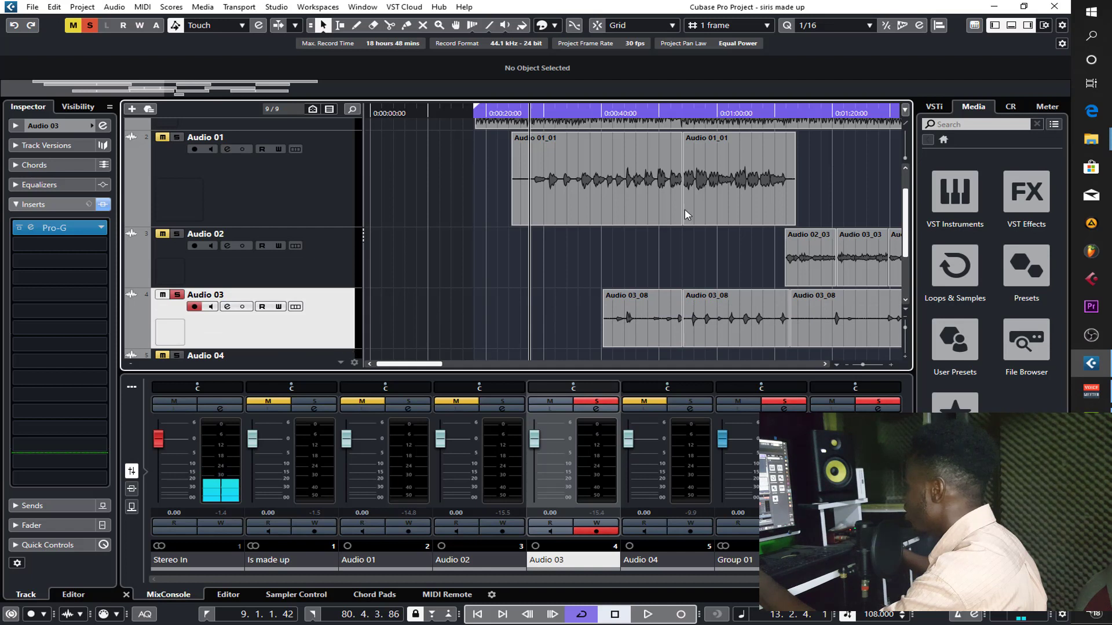
# - Audition the gated first Audio 03 clip from near its beginning, skipping ahead during playback to its later part
pyautogui.click(612, 113)
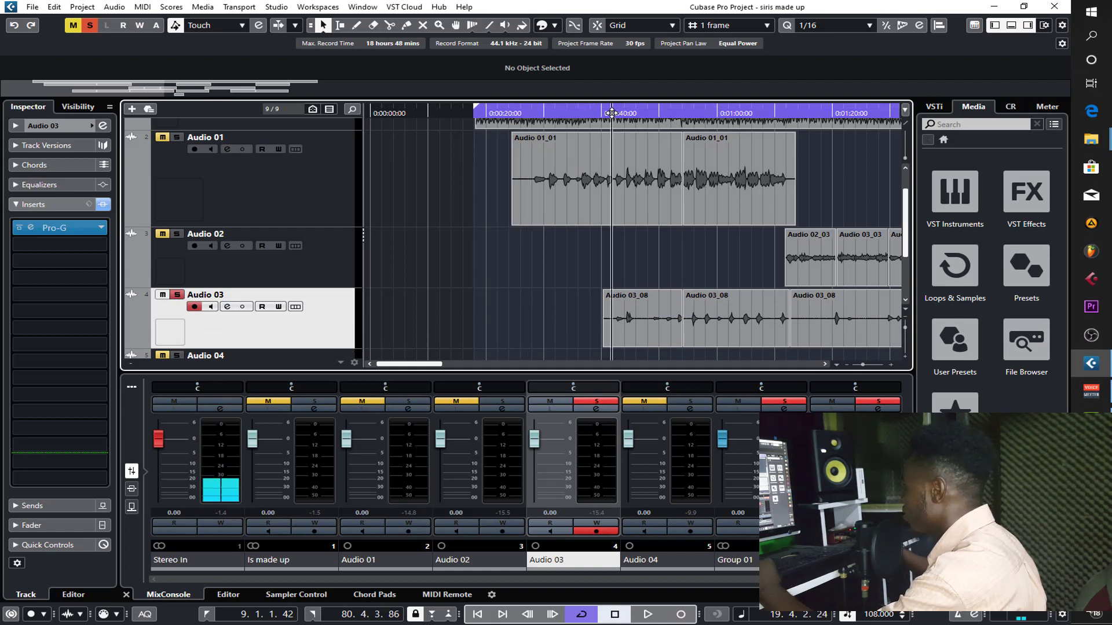
pyautogui.press('space')
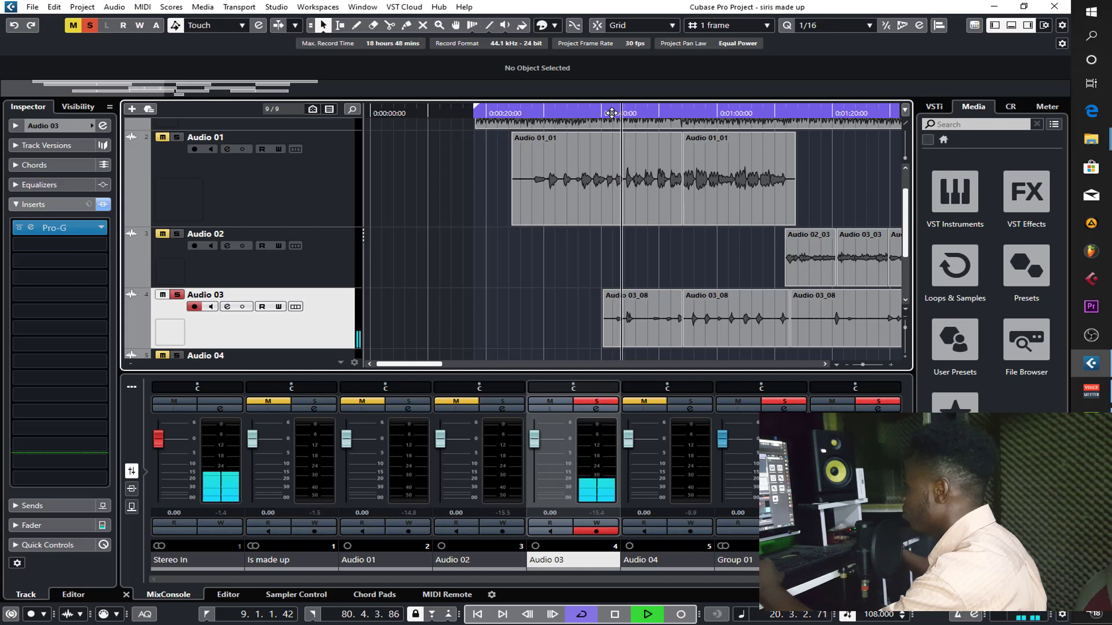
pyautogui.click(655, 112)
pyautogui.click(651, 111)
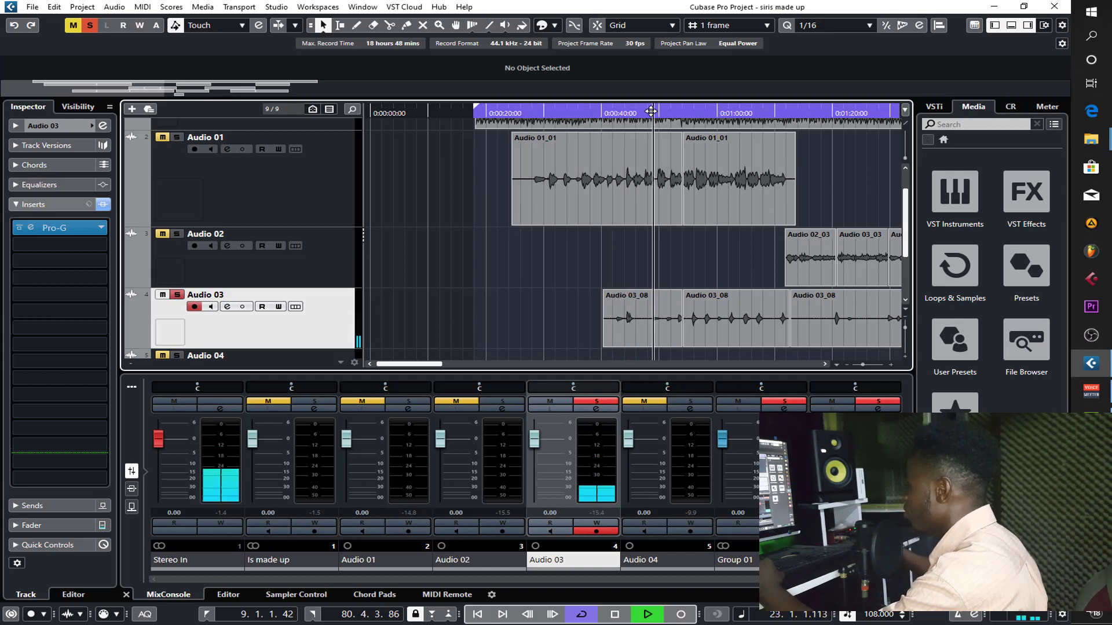
pyautogui.press('space')
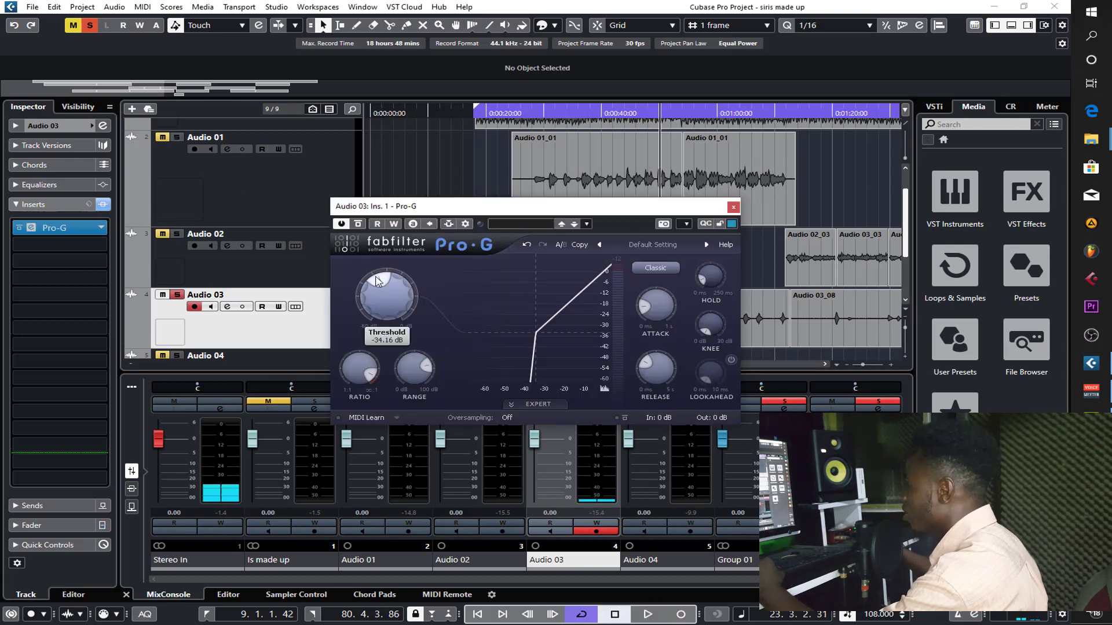
# - Lower the Pro-G threshold on Audio 03 to about -36 dB, close the plug-in and audition the track again
pyautogui.moveTo(376, 281); pyautogui.dragTo(375, 285)
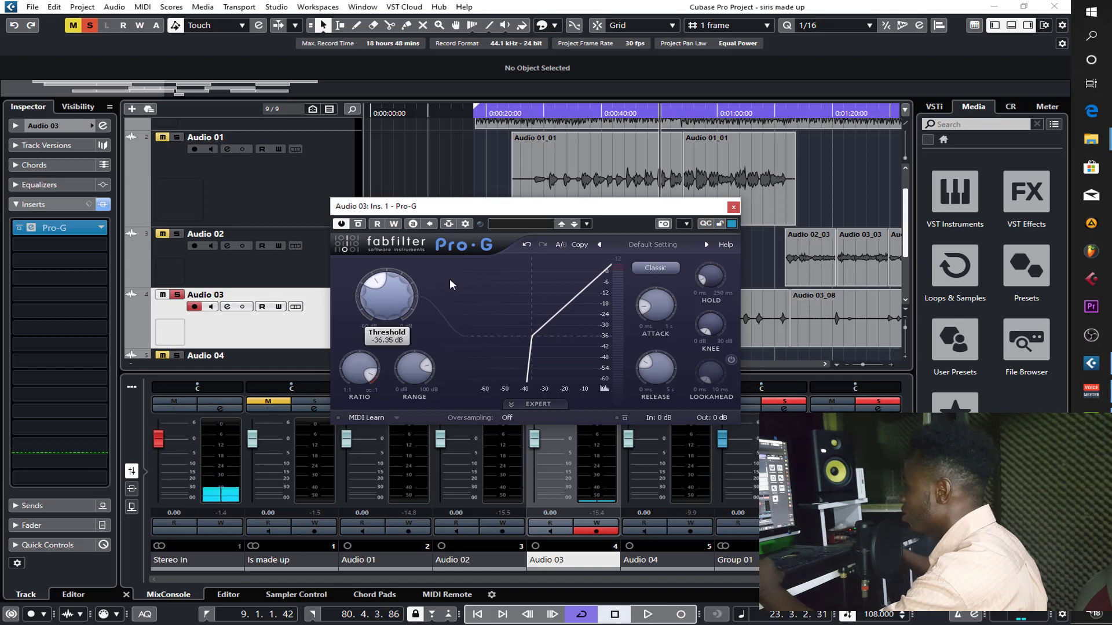
pyautogui.click(733, 206)
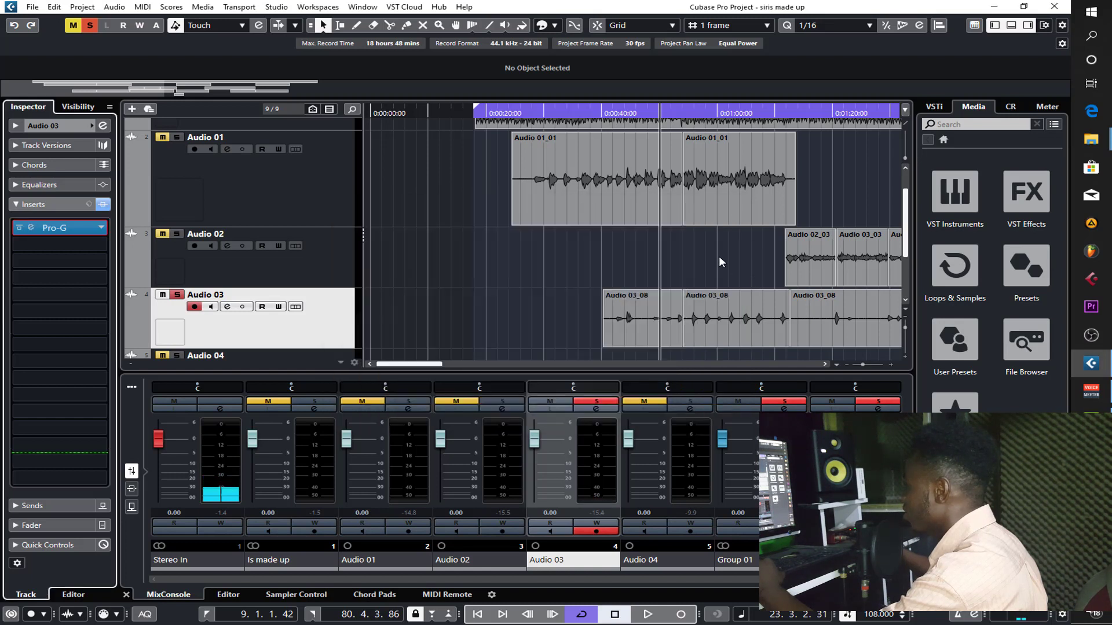
pyautogui.press('space')
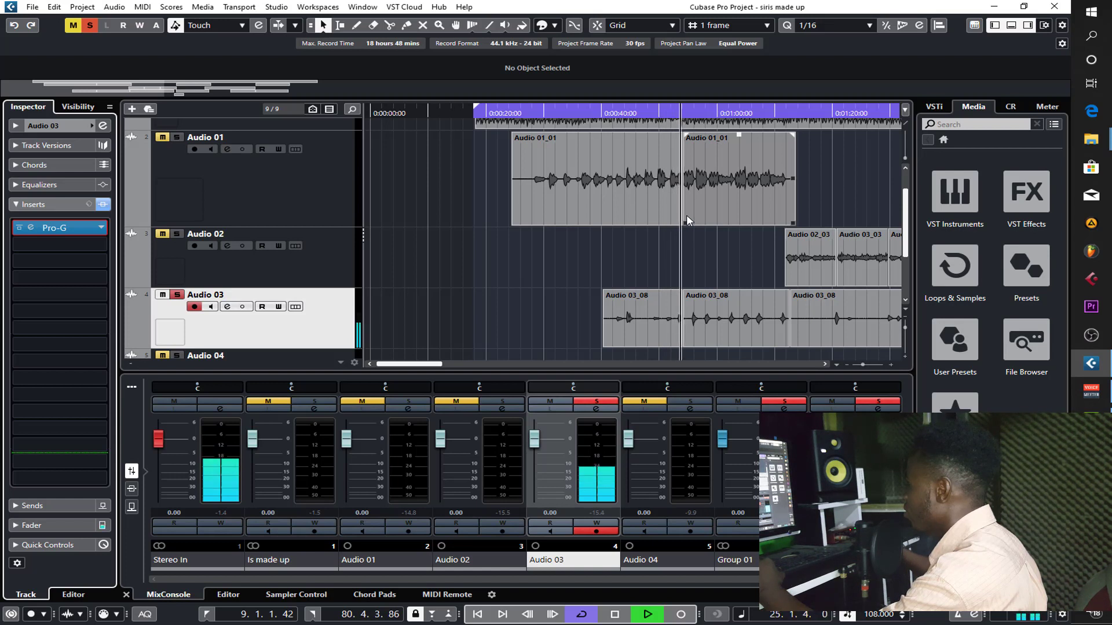
pyautogui.press('space')
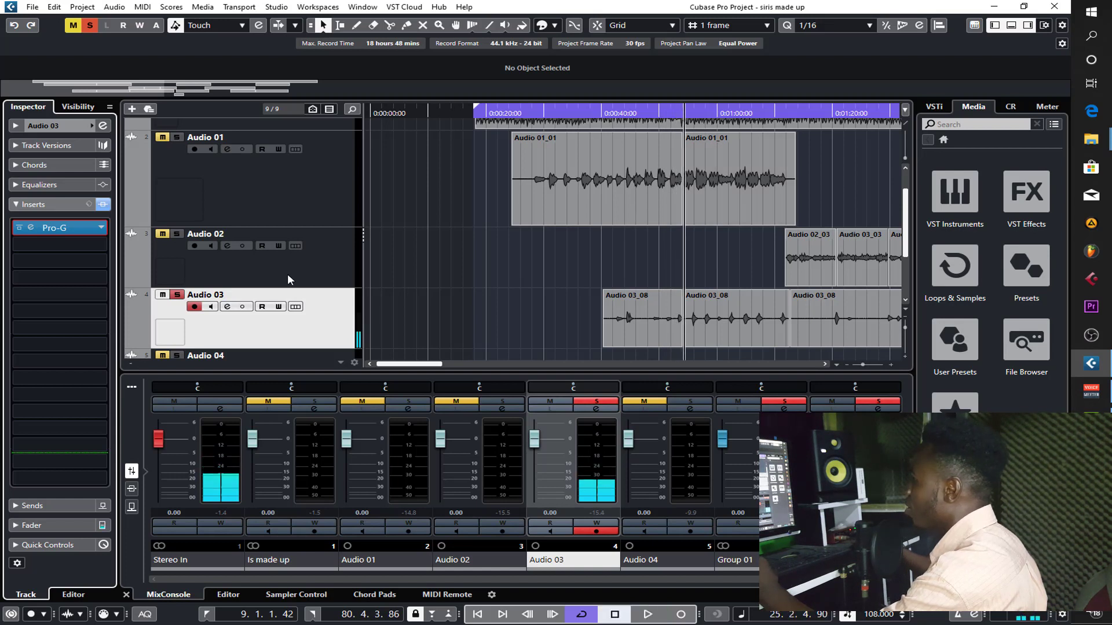
# - Solo Audio 01 again and load Auto-Tune Pro from the Pitch Shift effects into its second insert slot
pyautogui.click(200, 206)
pyautogui.click(178, 137)
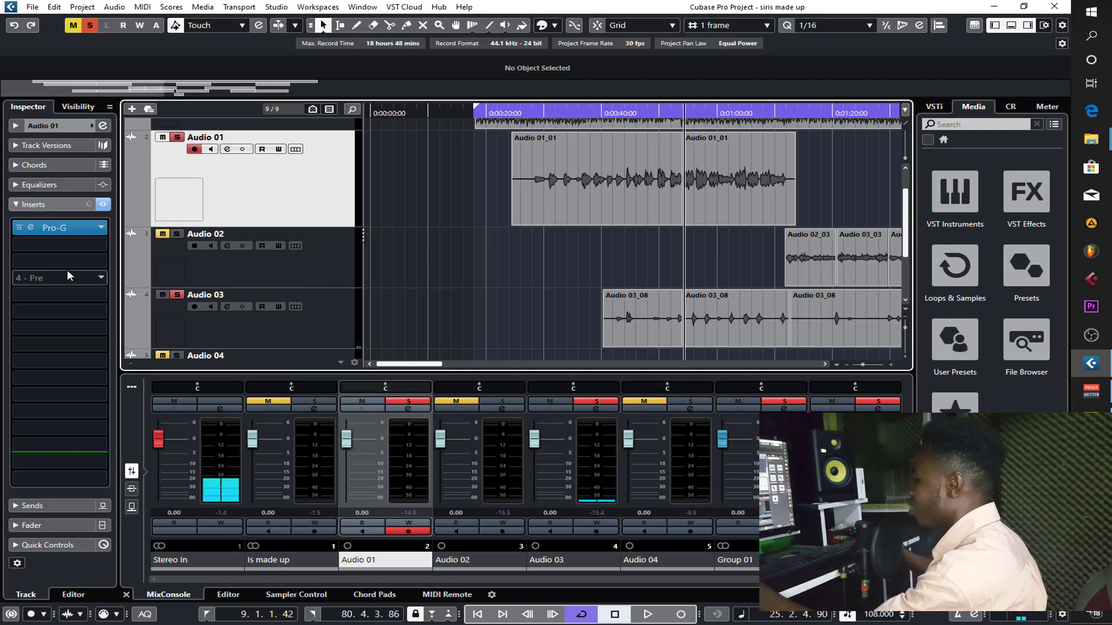
pyautogui.click(51, 246)
pyautogui.click(50, 245)
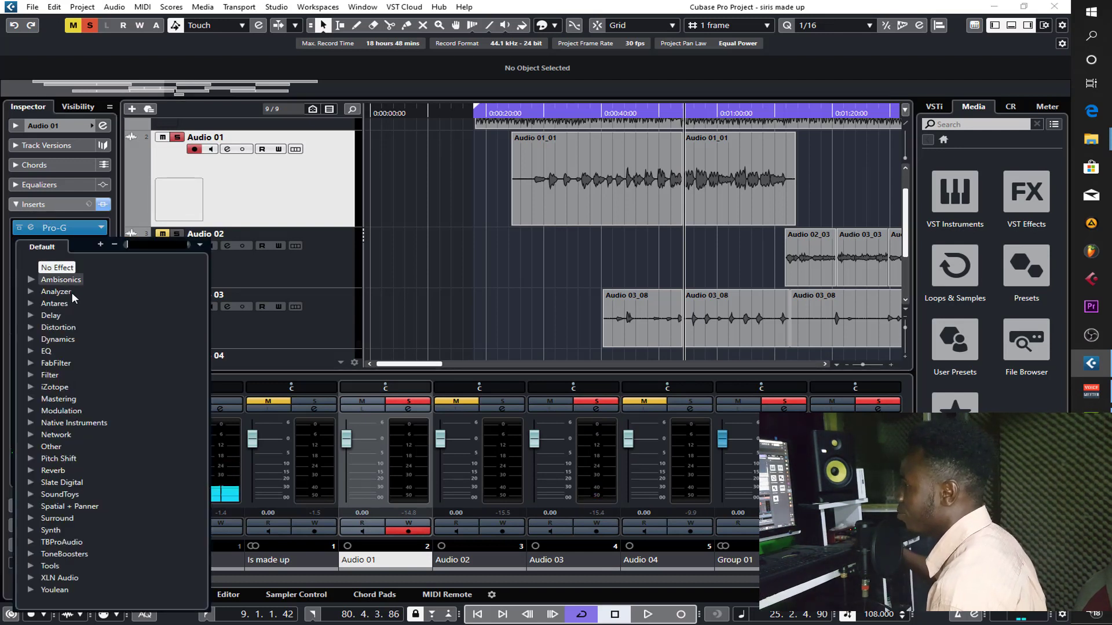
pyautogui.click(32, 458)
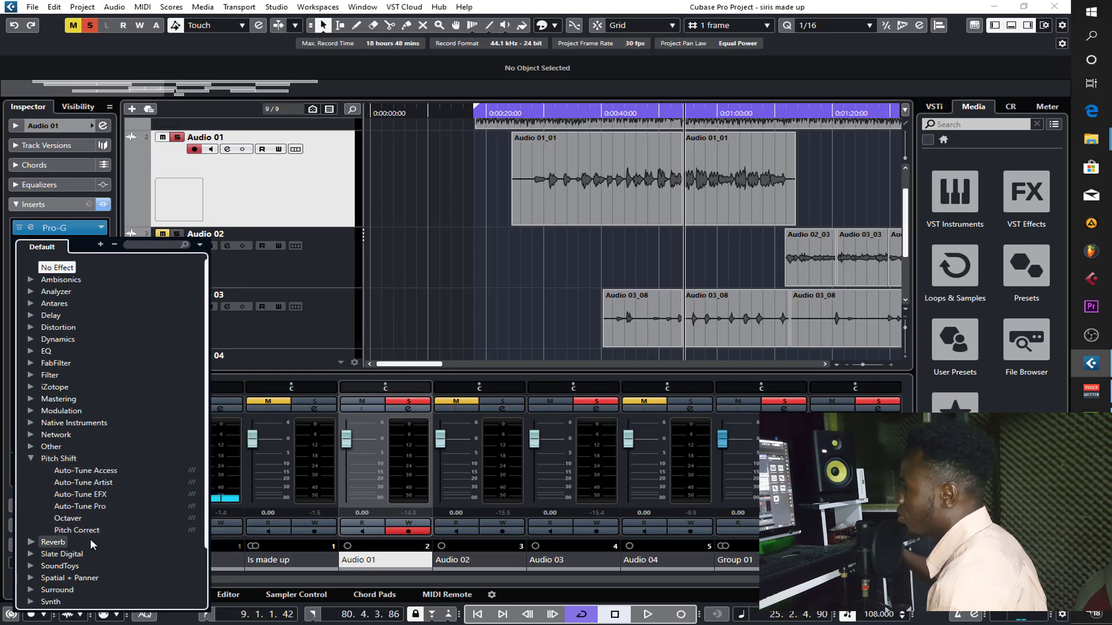
pyautogui.click(91, 507)
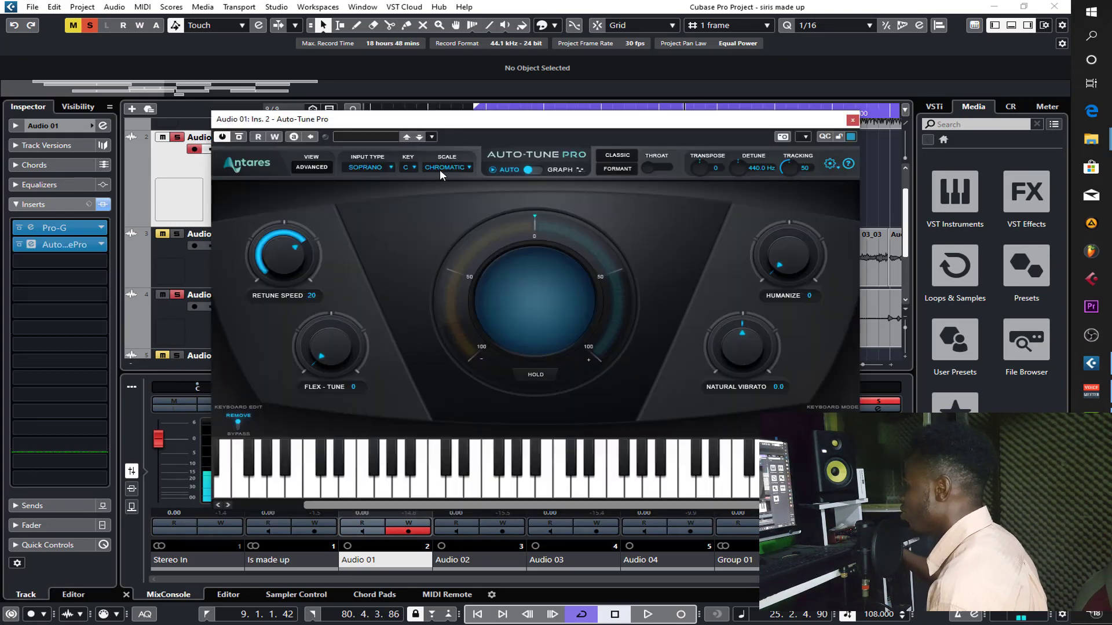
# - Set Auto-Tune Pro on Audio 01 to the F major scale with Retune Speed 15 and Humanize 41, then close it
pyautogui.click(440, 169)
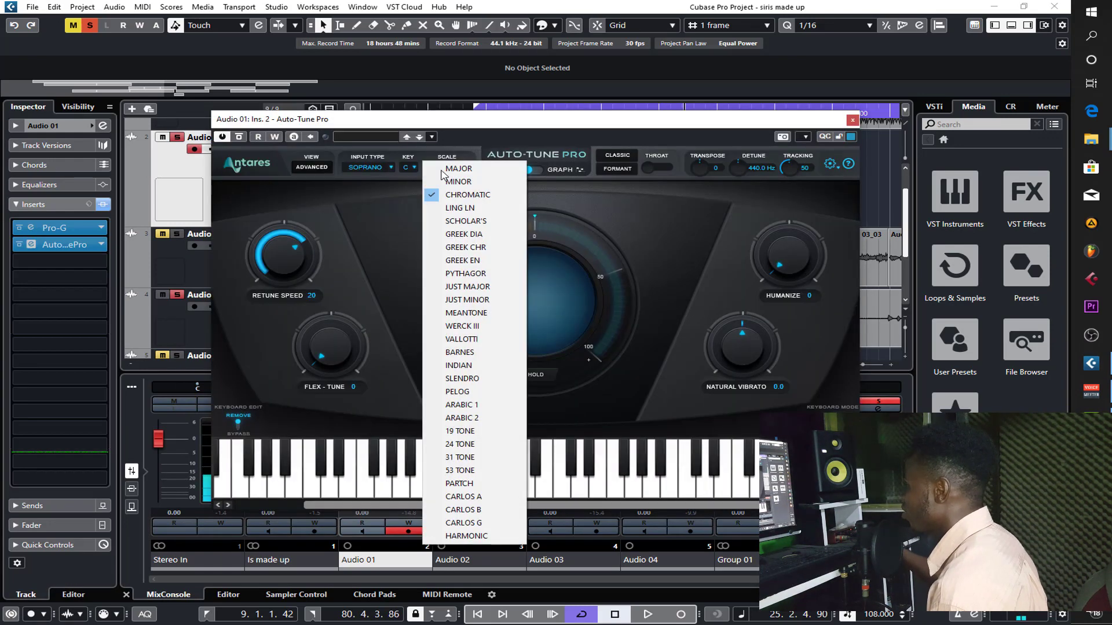
pyautogui.click(444, 170)
pyautogui.click(412, 168)
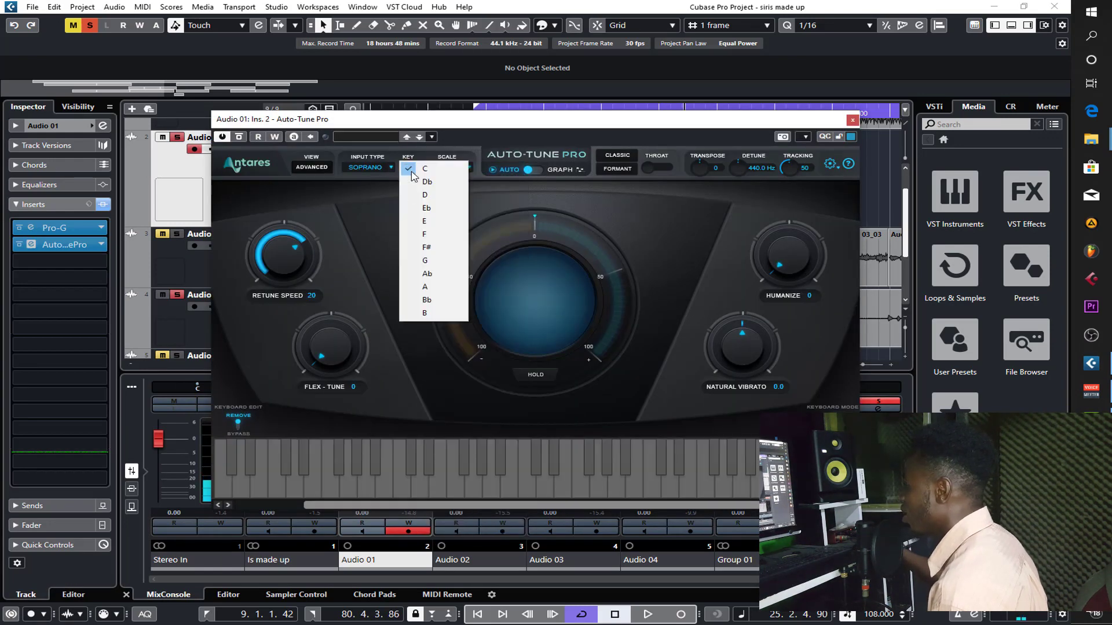
pyautogui.click(424, 234)
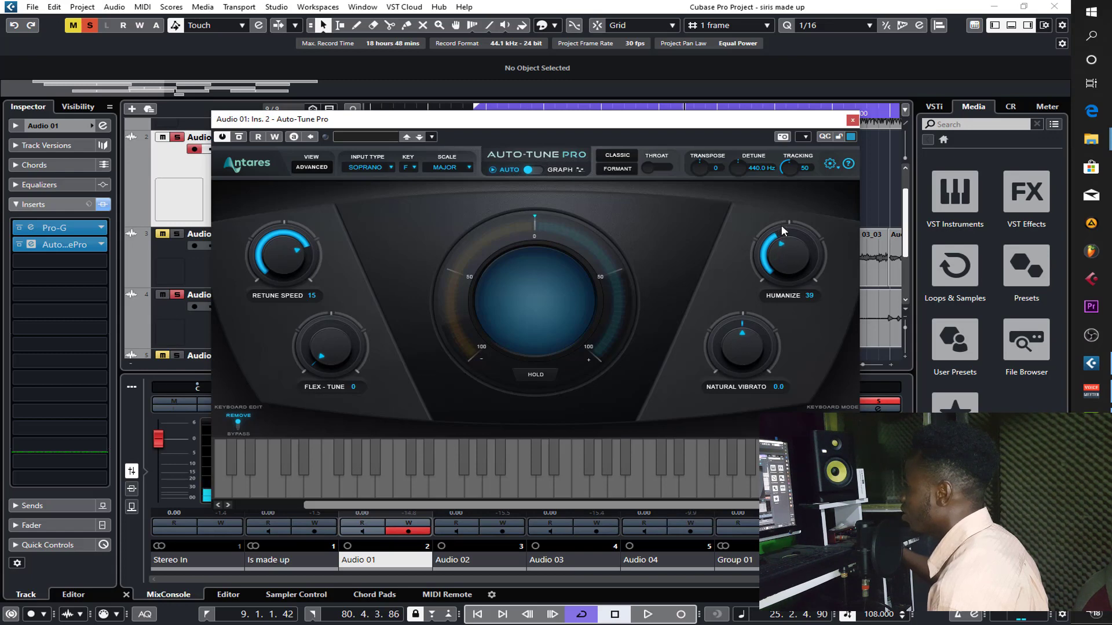
pyautogui.moveTo(781, 226); pyautogui.dragTo(783, 225)
pyautogui.click(852, 121)
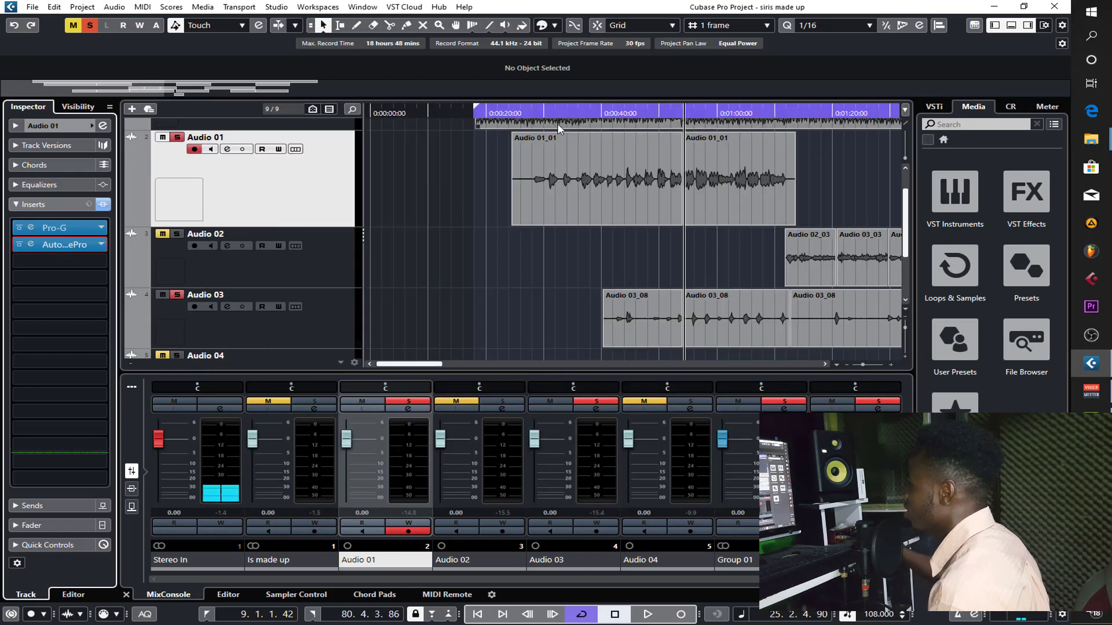
# - Play the tuned Audio 01 vocal from near its start and refine Auto-Tune Pro to Humanize 44 and Retune Speed 13
pyautogui.click(535, 111)
pyautogui.press('space')
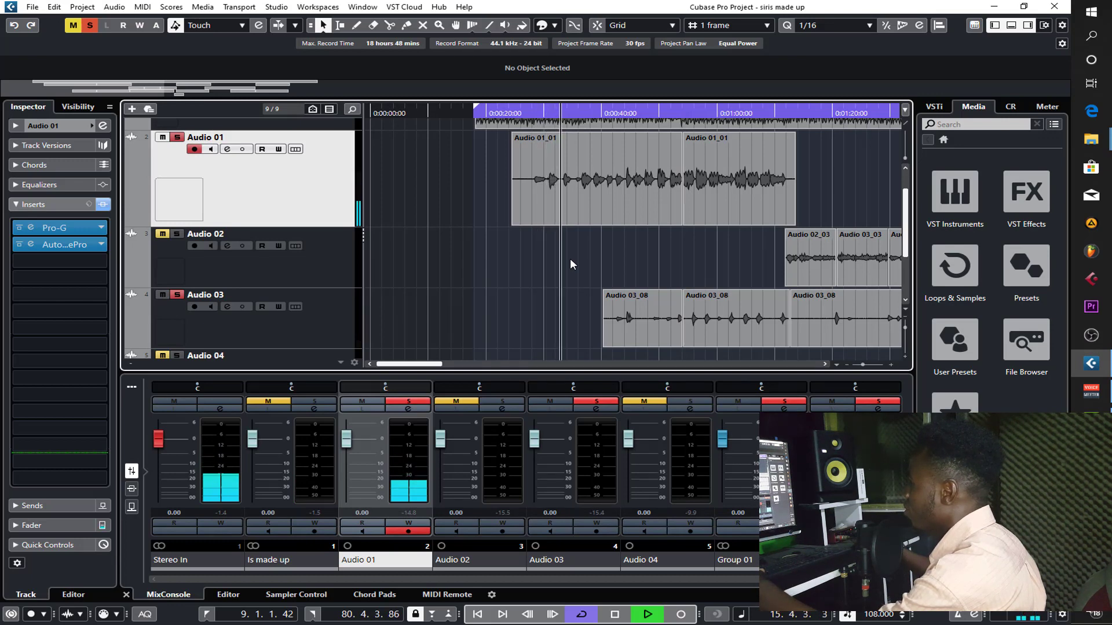
pyautogui.click(68, 245)
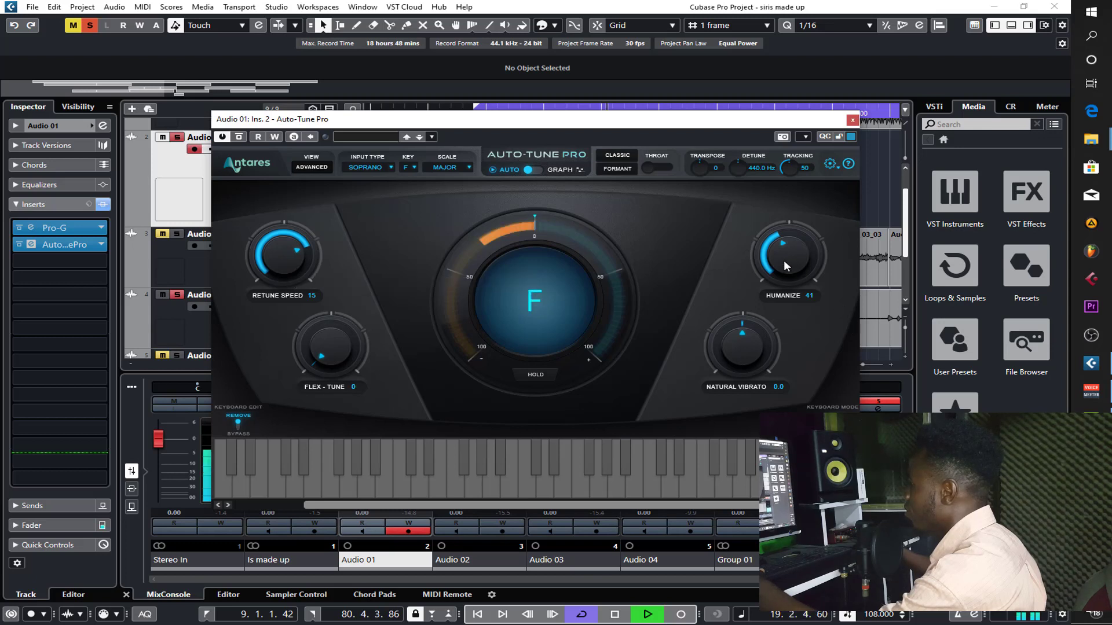
pyautogui.moveTo(784, 260); pyautogui.dragTo(784, 256)
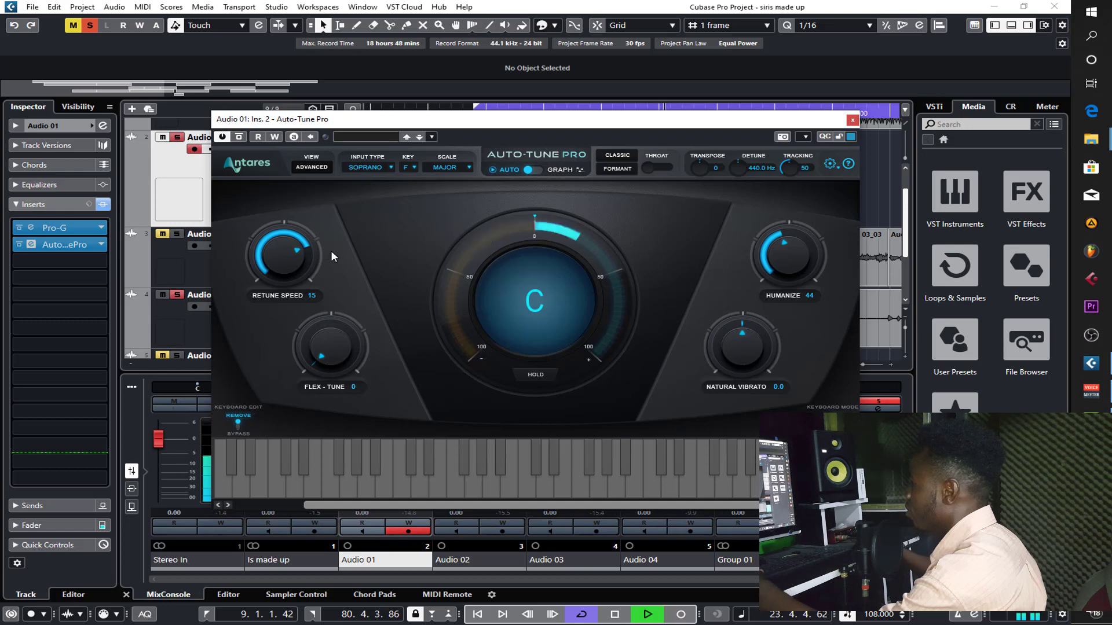
pyautogui.press('space')
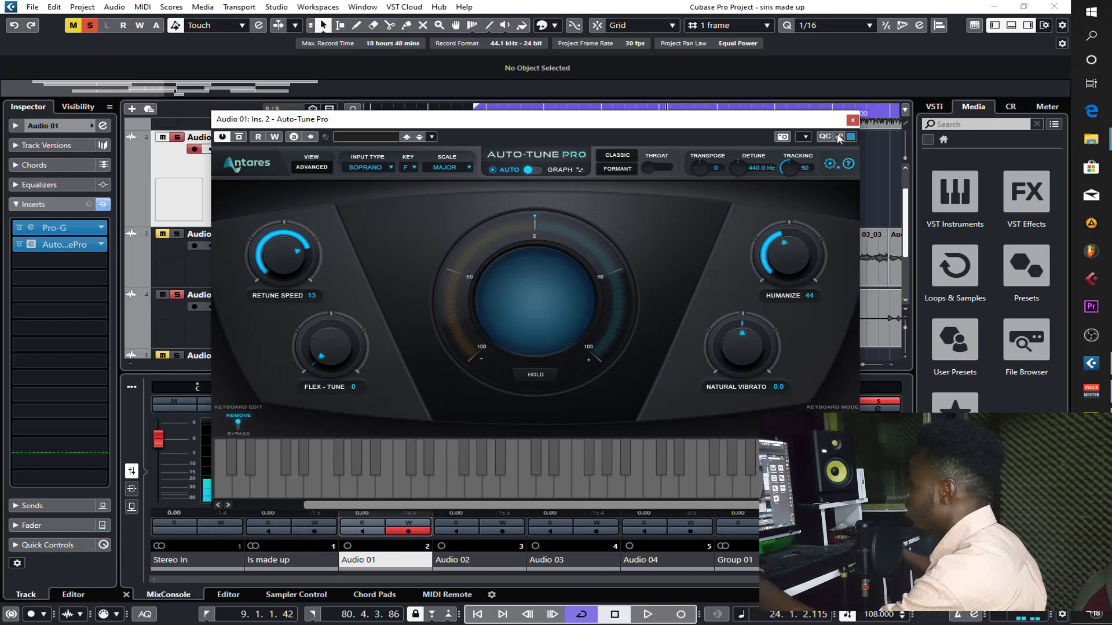
pyautogui.click(852, 120)
# - Audition Audio 01 together with Audio 03, and reopen Auto-Tune Pro on Audio 01 to review its settings before closing it
pyautogui.press('space')
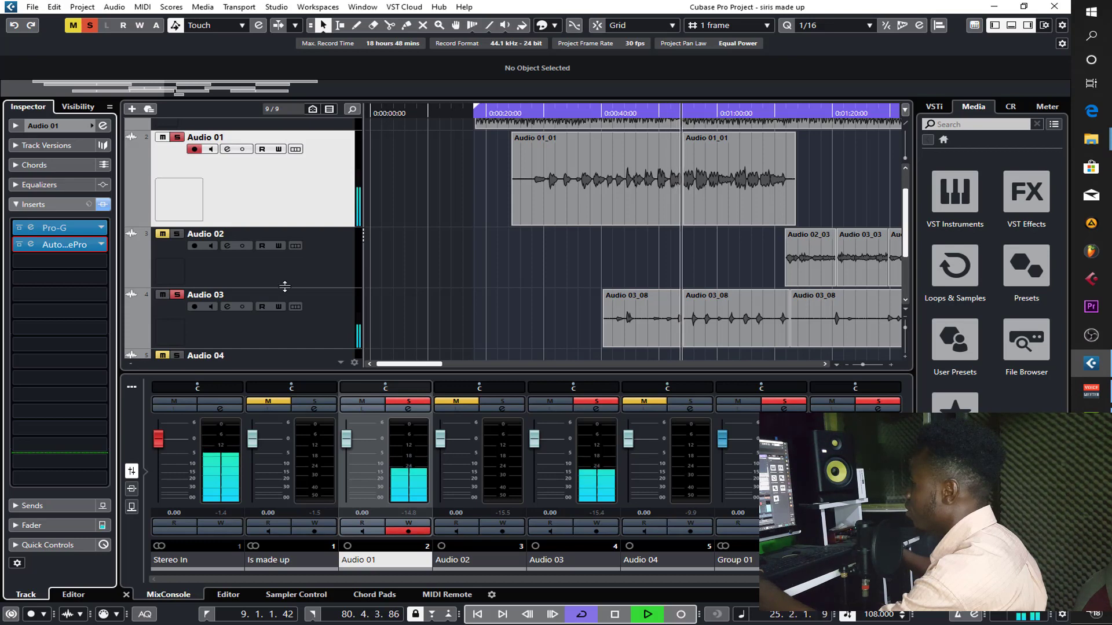
pyautogui.press('space')
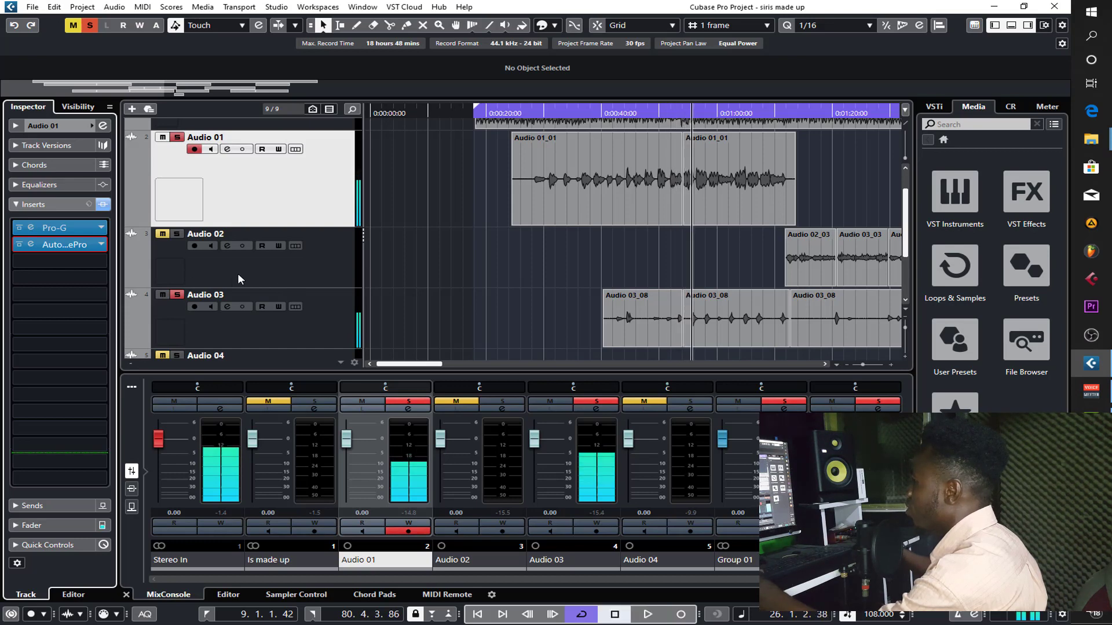
pyautogui.click(72, 246)
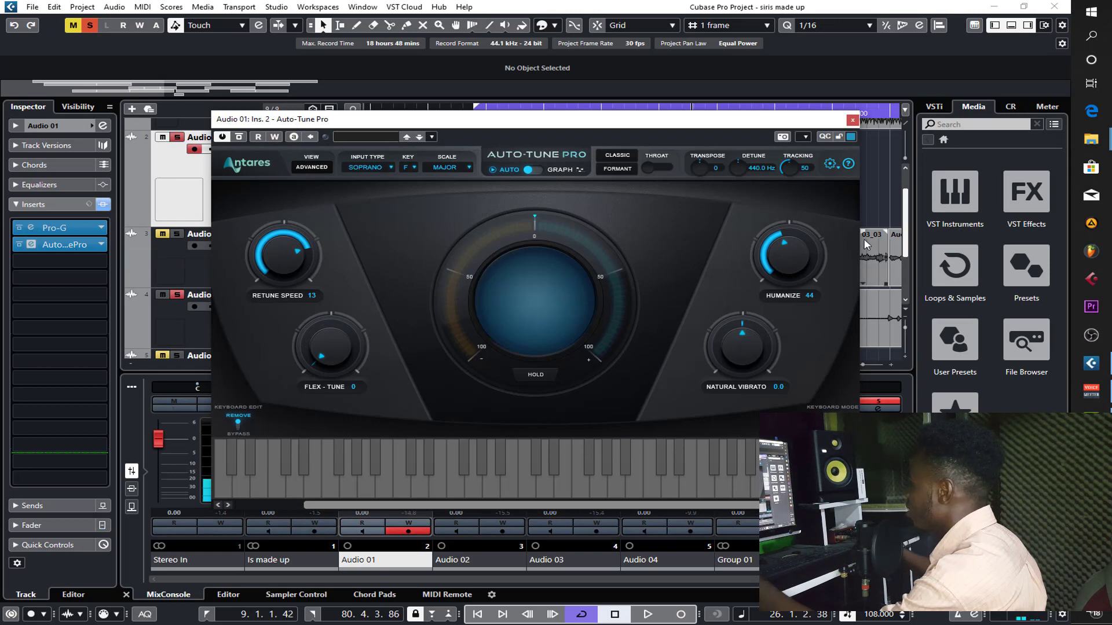
pyautogui.click(853, 119)
# - Load Auto-Tune Pro from the Pitch Shift effects into the second insert slot of Audio 02
pyautogui.click(304, 284)
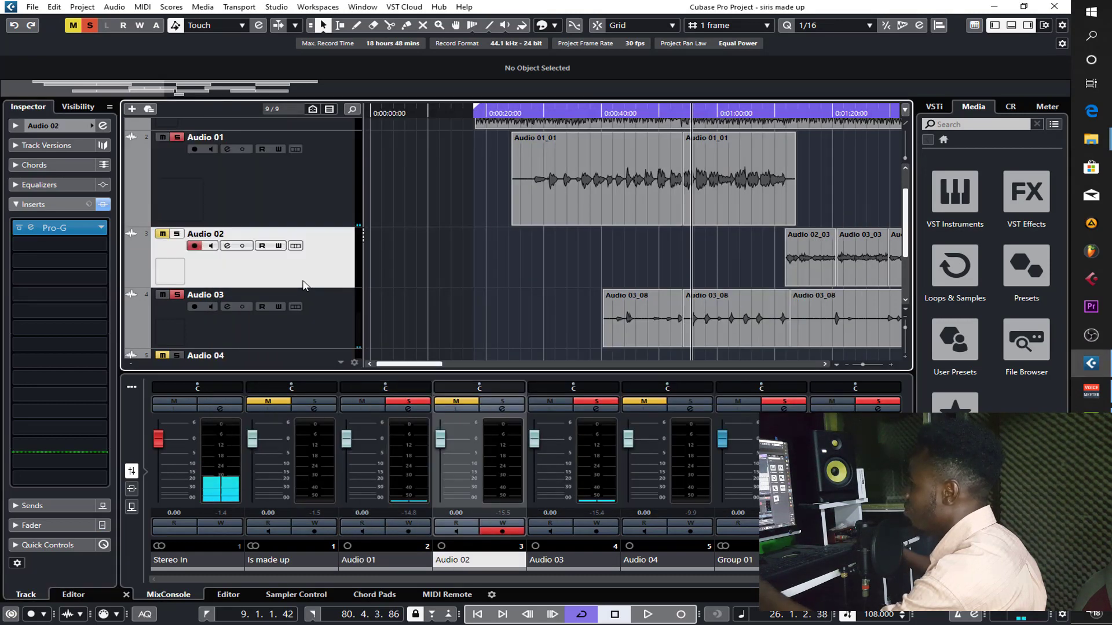
pyautogui.click(71, 248)
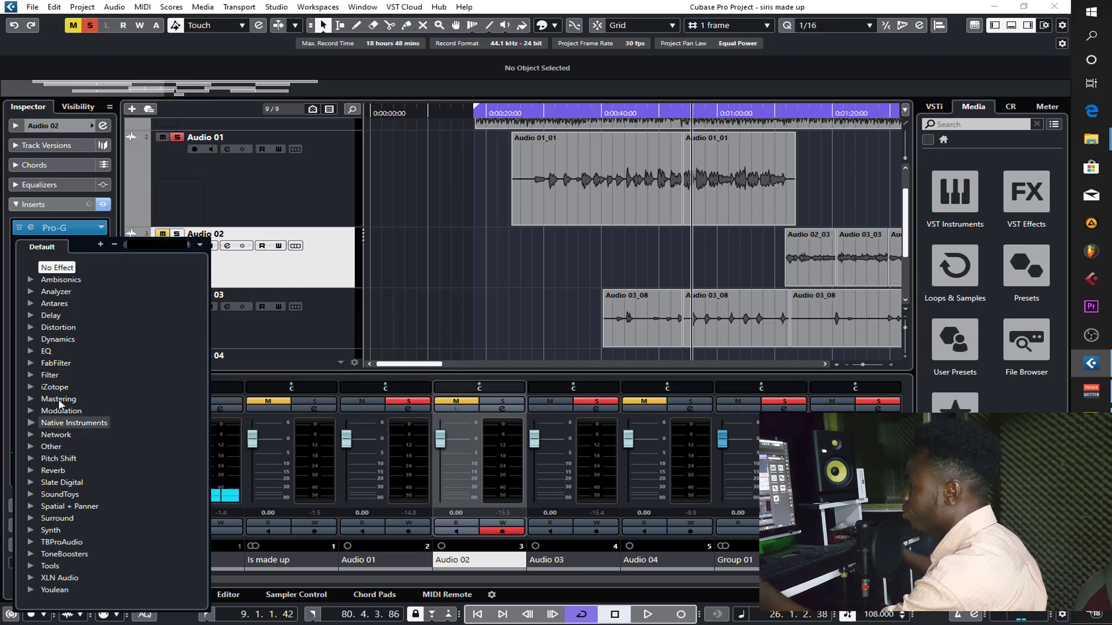
pyautogui.click(33, 461)
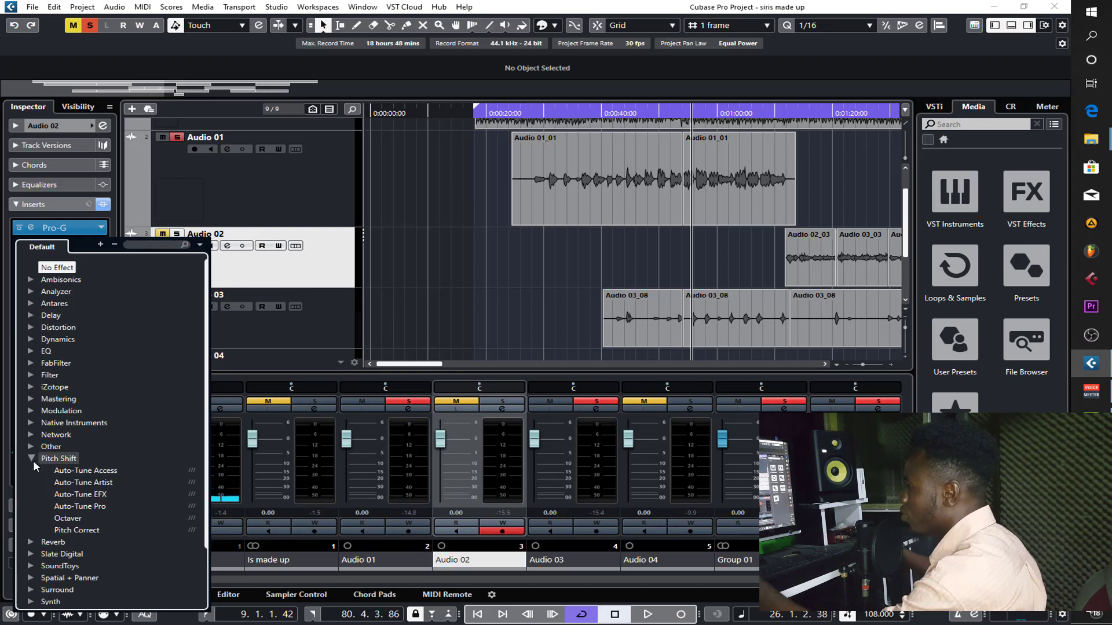
pyautogui.click(95, 508)
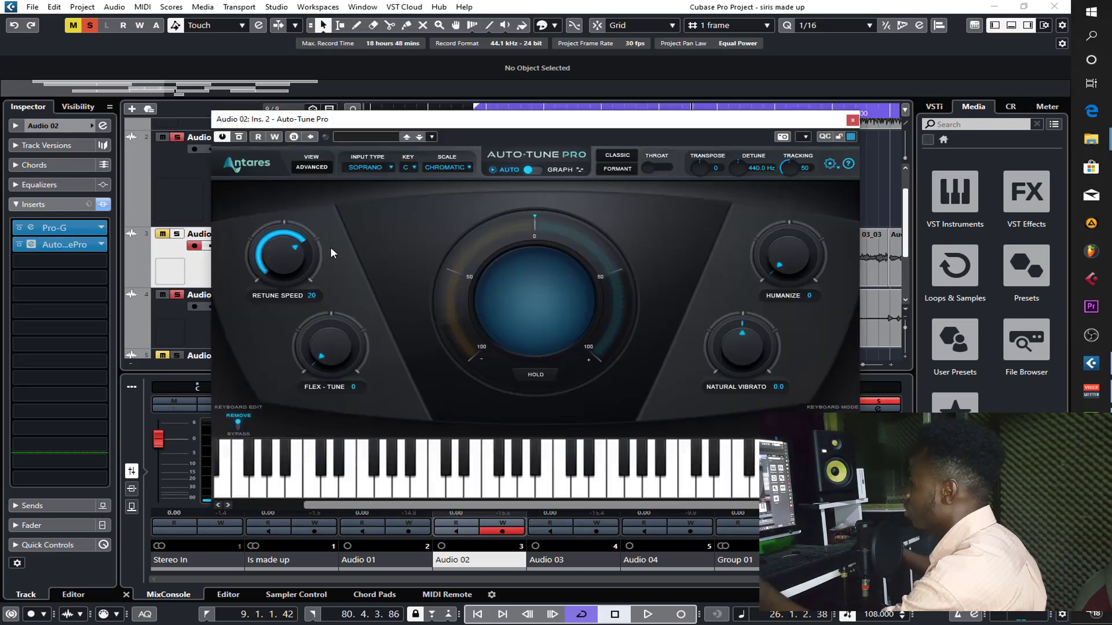
# - Set Auto-Tune Pro on Audio 02 to the F major scale with Retune Speed 14 and Humanize 47, then close it
pyautogui.click(454, 168)
pyautogui.click(446, 180)
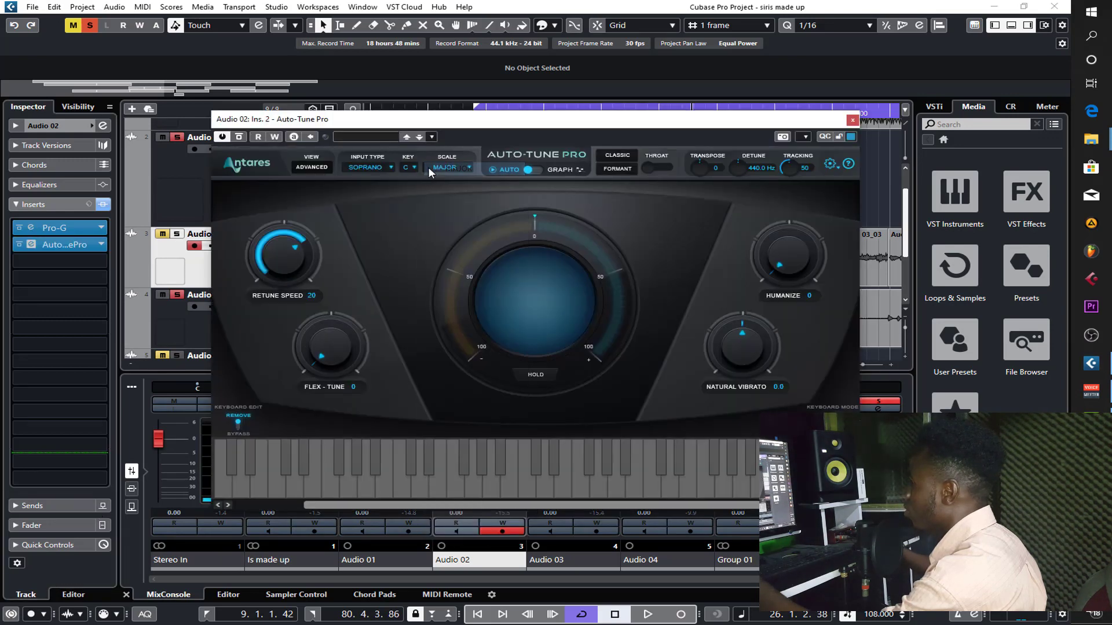
pyautogui.click(409, 167)
pyautogui.click(425, 234)
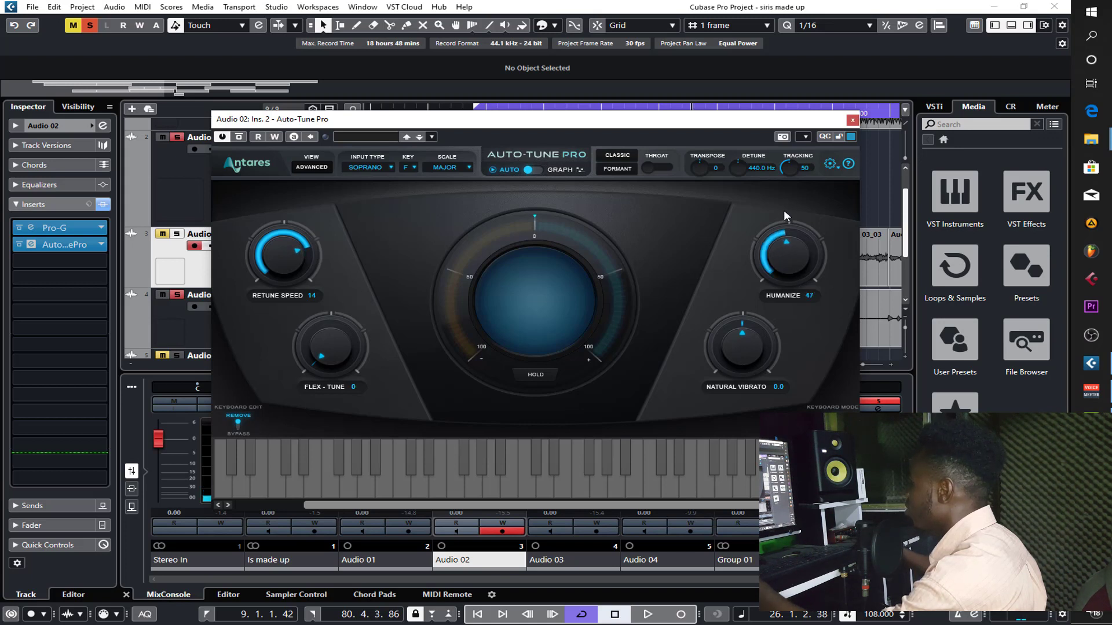
pyautogui.click(852, 120)
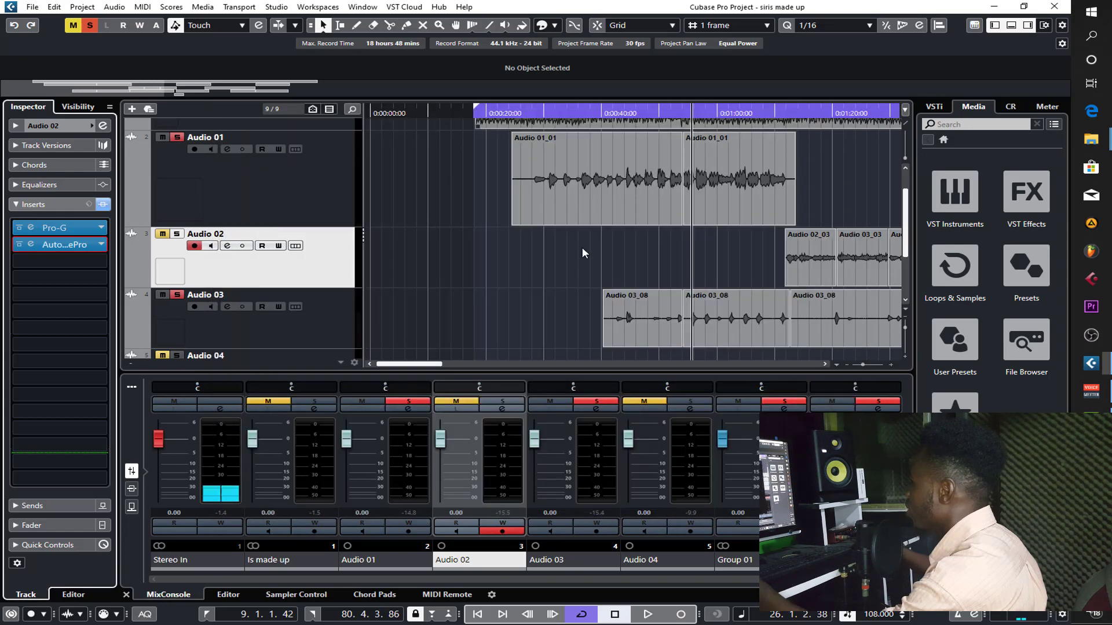
# - Load Auto-Tune Pro from the Pitch Shift effects into the second insert slot of Audio 03
pyautogui.click(284, 333)
pyautogui.click(55, 244)
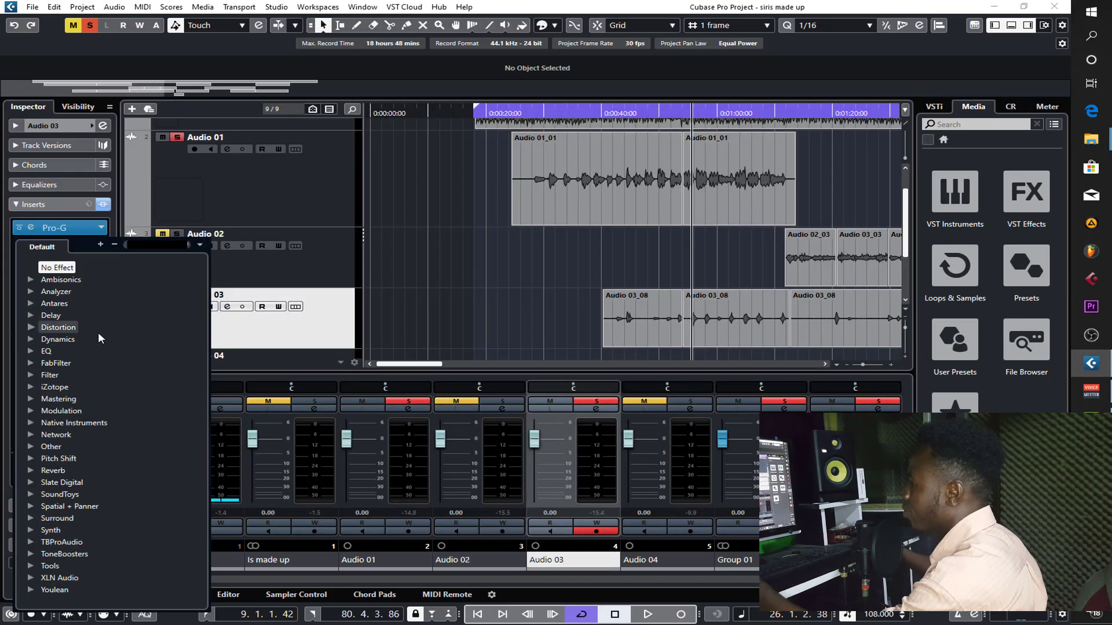
pyautogui.click(32, 458)
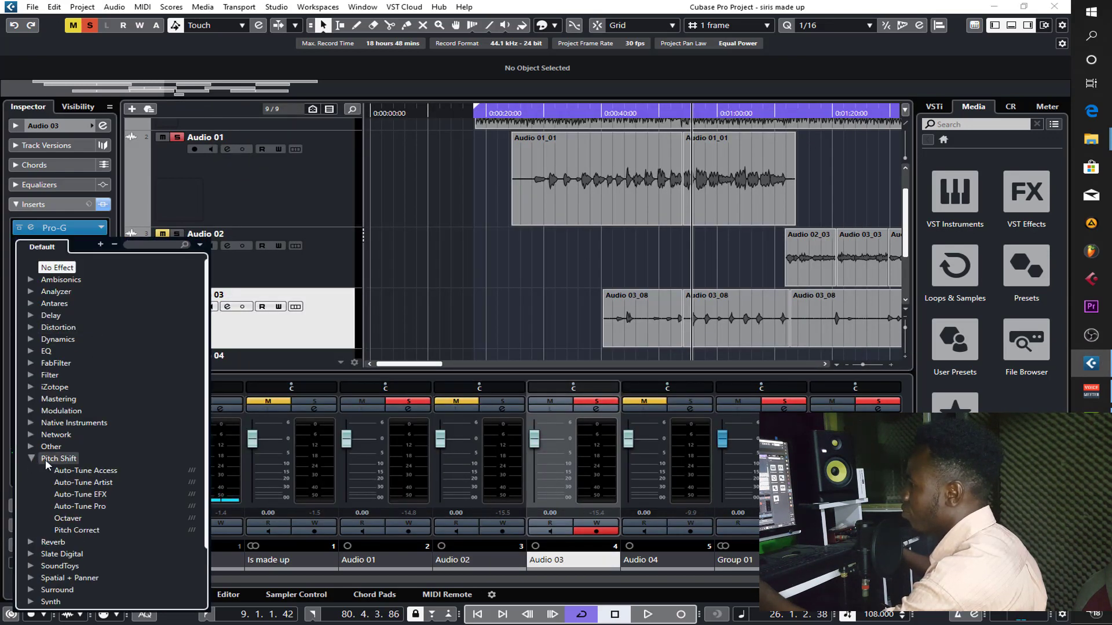
pyautogui.click(80, 506)
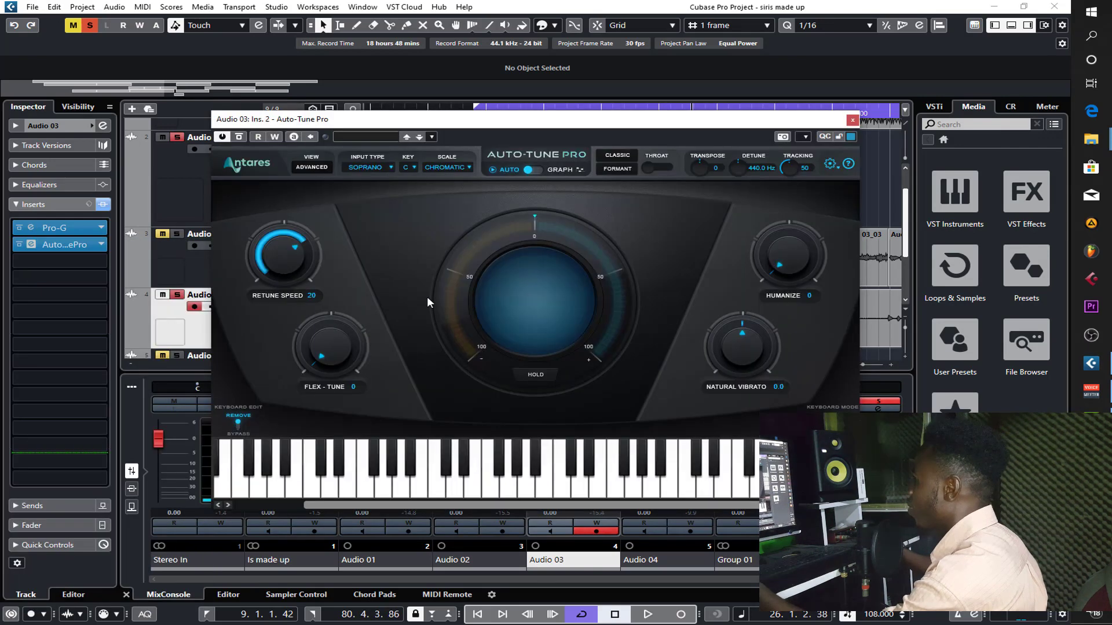
# - Set Auto-Tune Pro on Audio 03 to F major with Retune Speed 13, raise its Humanize amount, and close it
pyautogui.moveTo(292, 256); pyautogui.dragTo(293, 247)
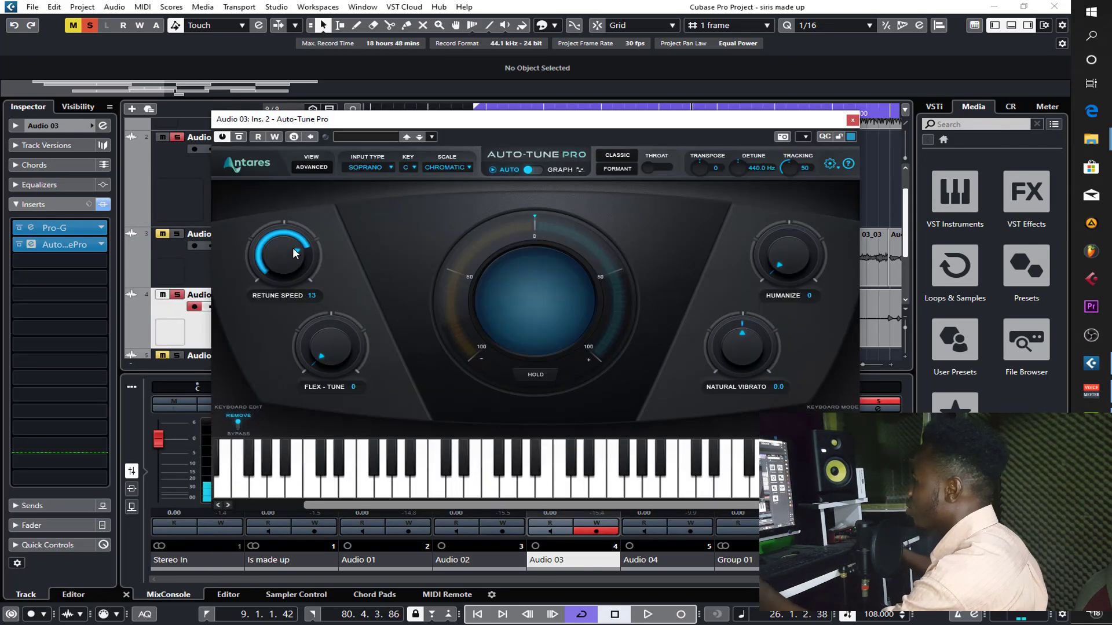
pyautogui.click(447, 167)
pyautogui.click(457, 169)
pyautogui.click(409, 167)
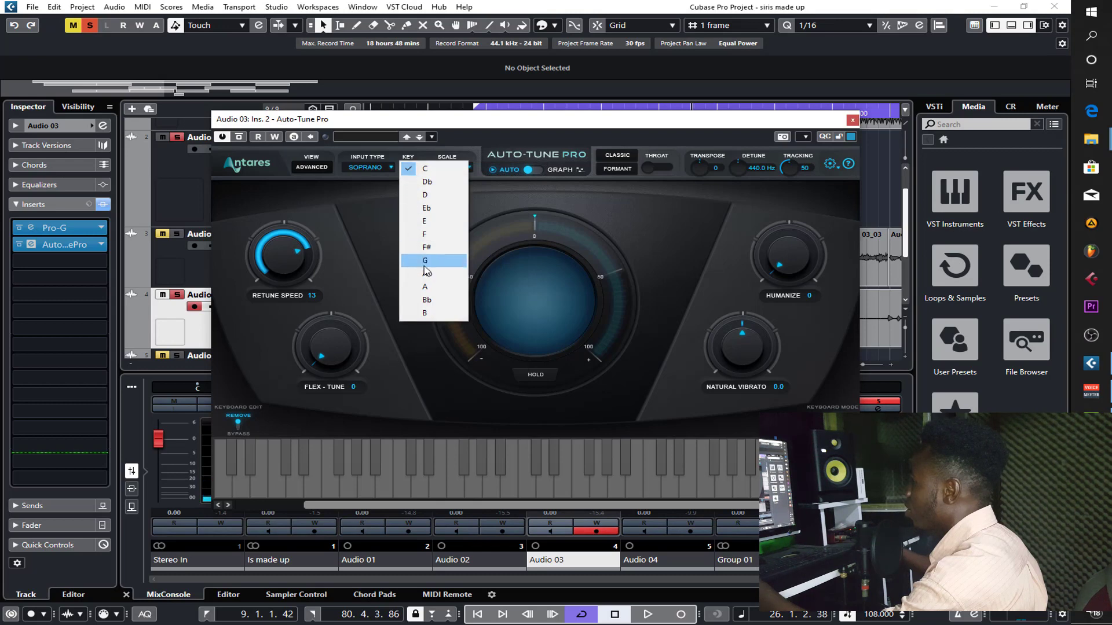
pyautogui.click(427, 234)
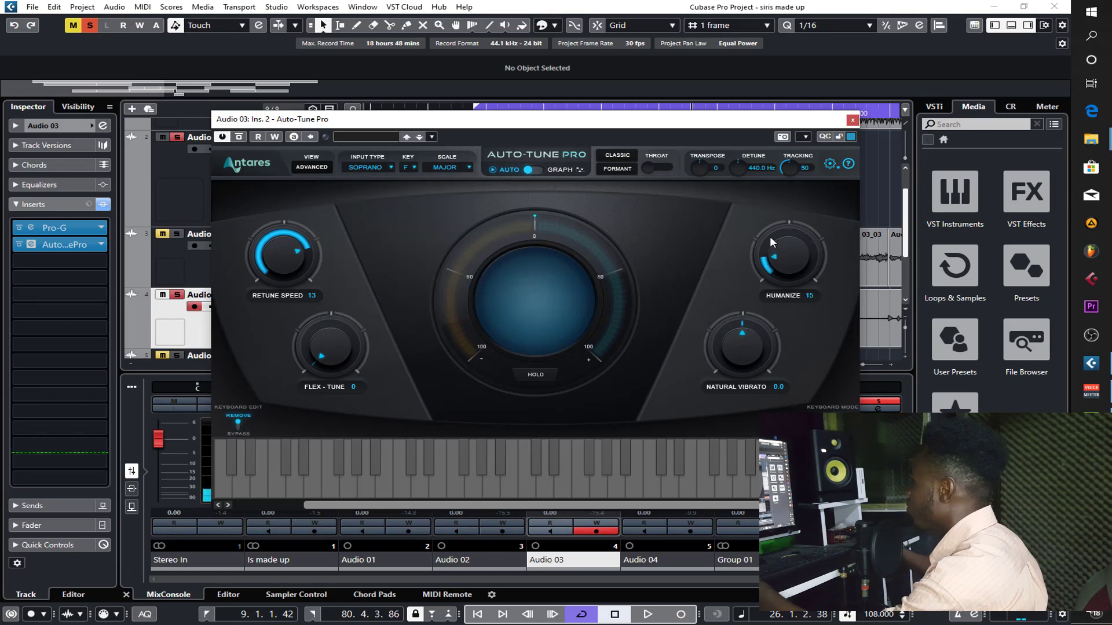
pyautogui.click(853, 119)
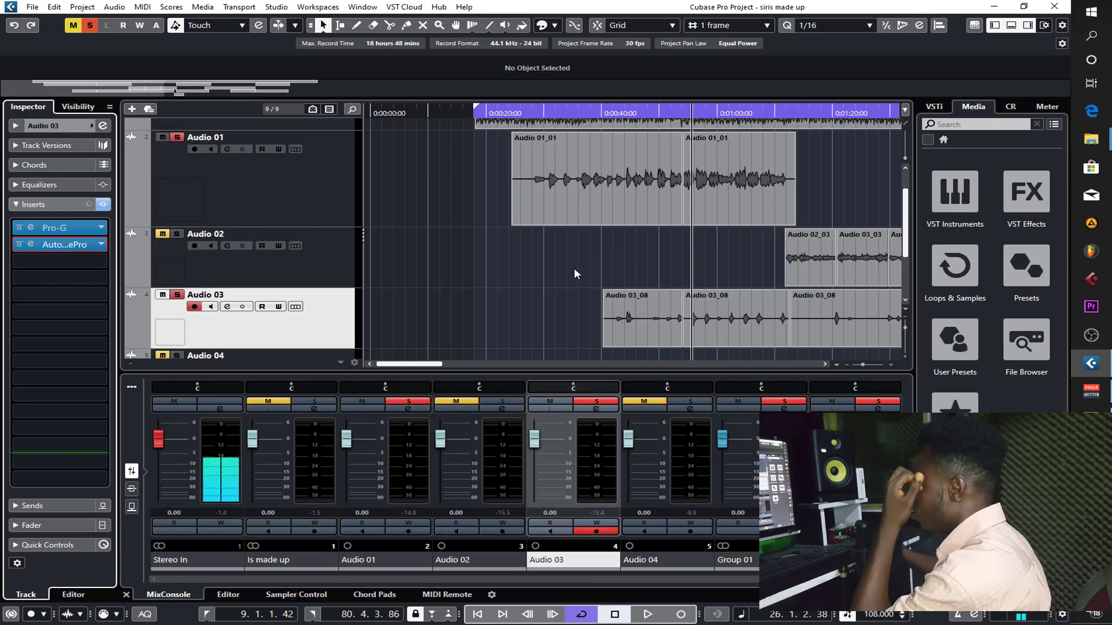
# - Clear all mutes and solos, and audition the full mix from near the start of the Audio 01 vocal
pyautogui.scroll(-2, 494, 268)
pyautogui.scroll(5, 494, 267)
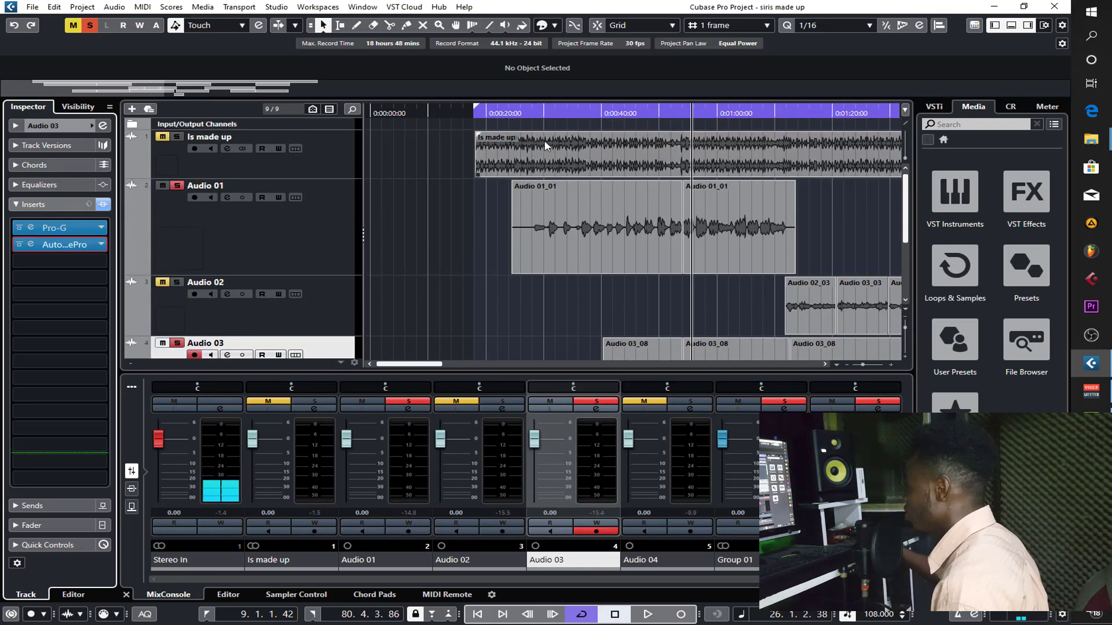
pyautogui.click(538, 110)
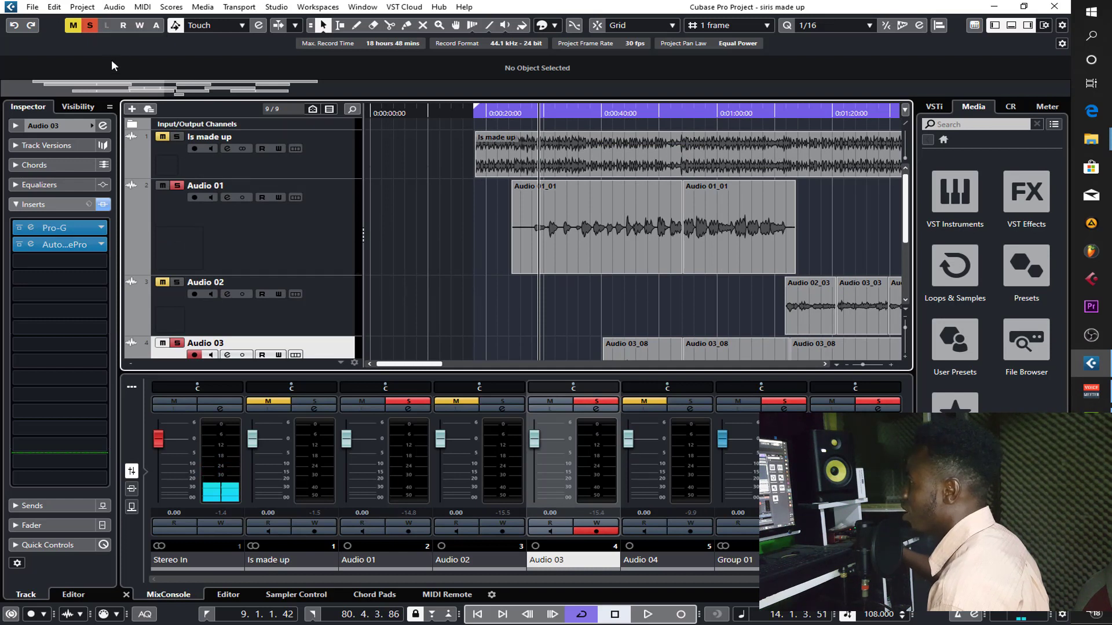
pyautogui.click(89, 26)
pyautogui.click(73, 26)
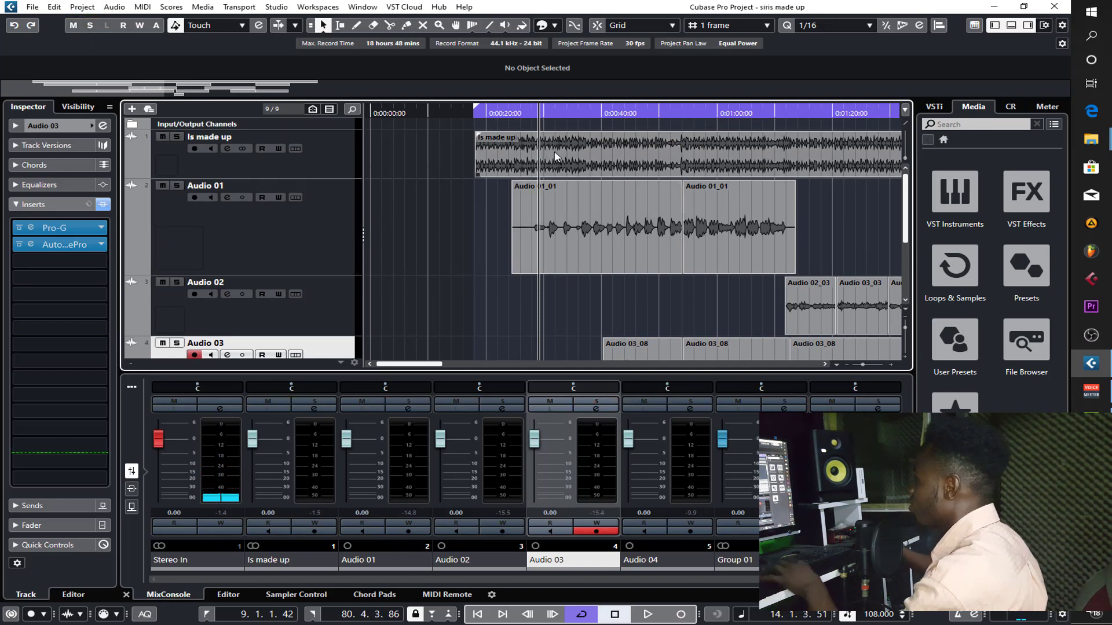
pyautogui.press('space')
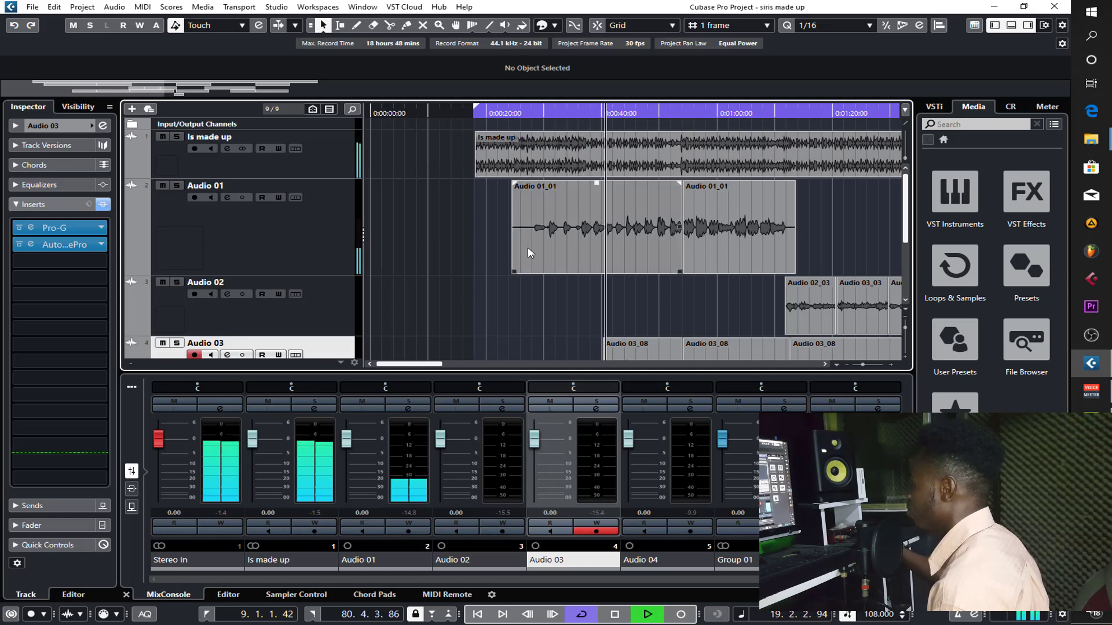
pyautogui.scroll(-1, 495, 266)
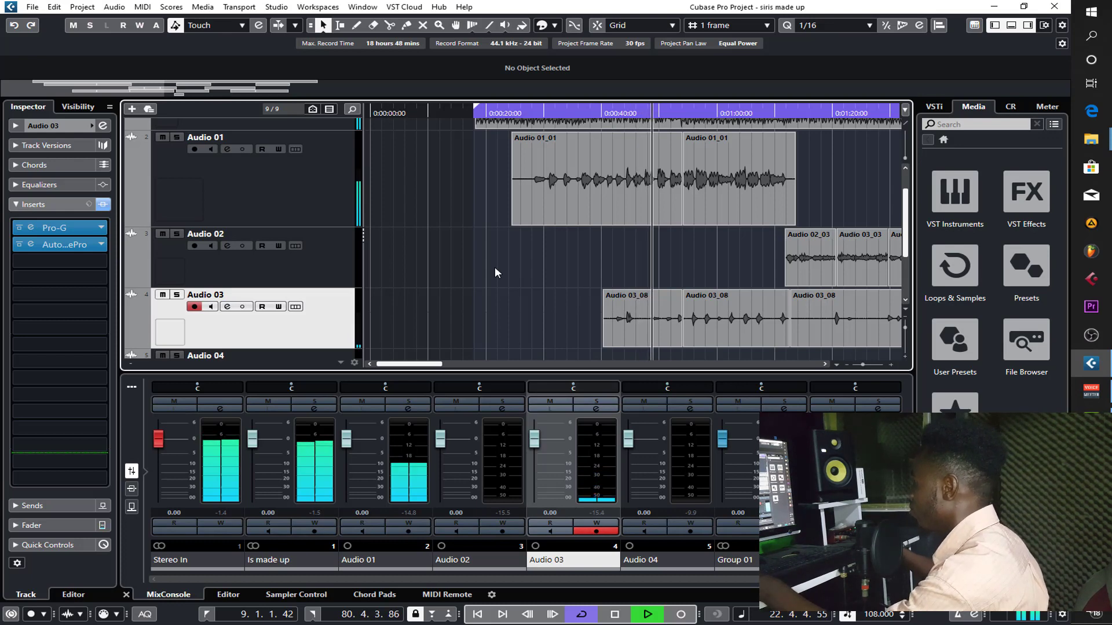
pyautogui.press('space')
# - Select the Group 01 track and remove Pro-C 2 from its first insert slot
pyautogui.scroll(-3, 494, 266)
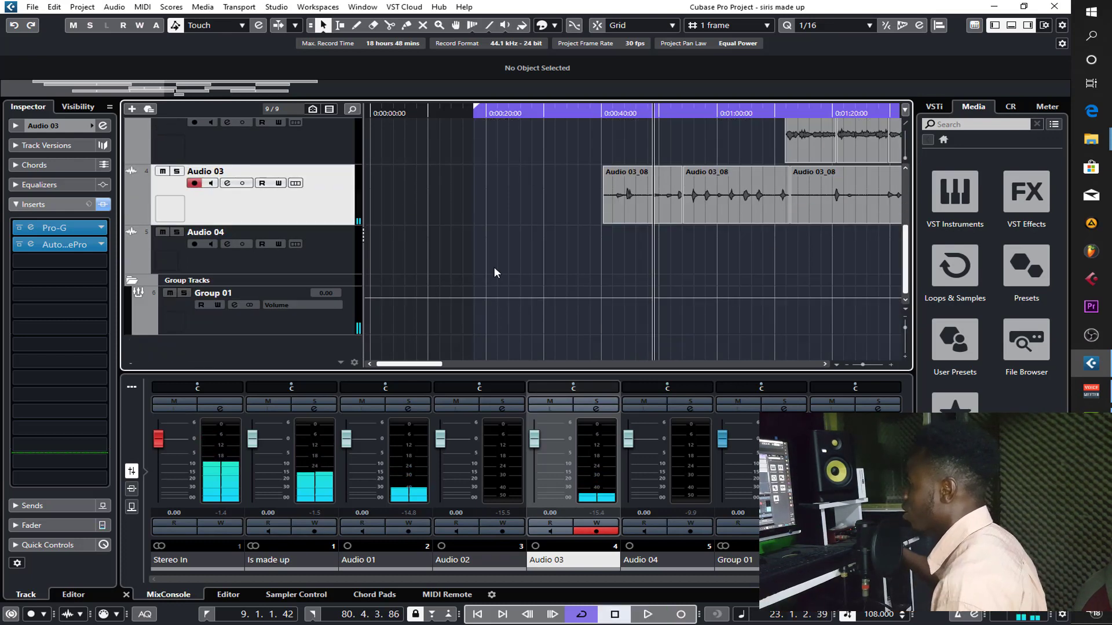
pyautogui.click(305, 332)
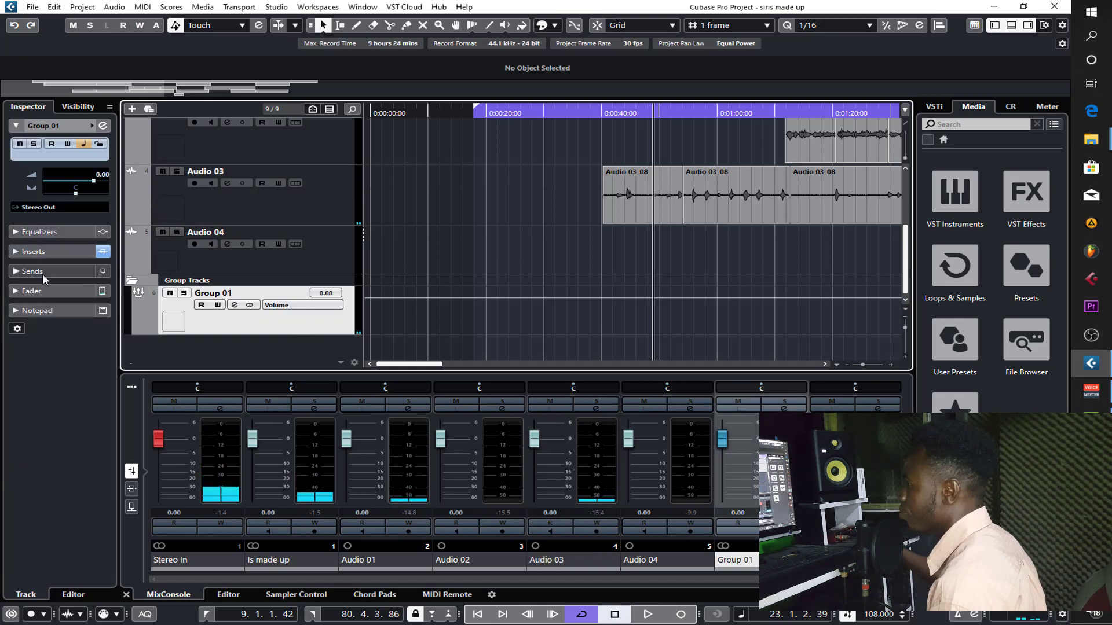
pyautogui.click(43, 255)
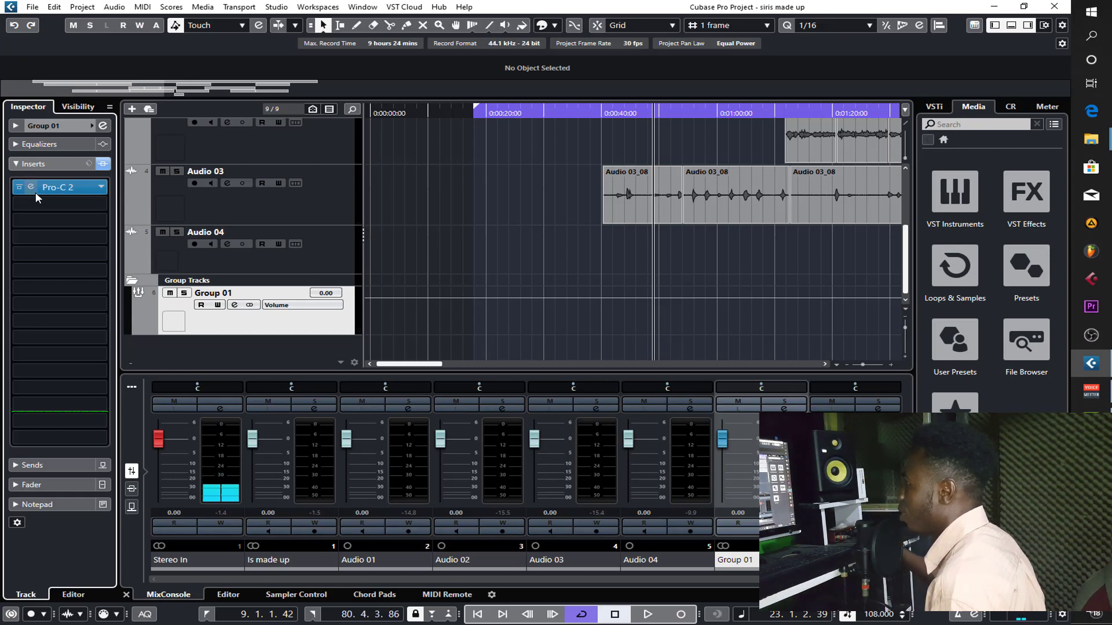
pyautogui.click(60, 189)
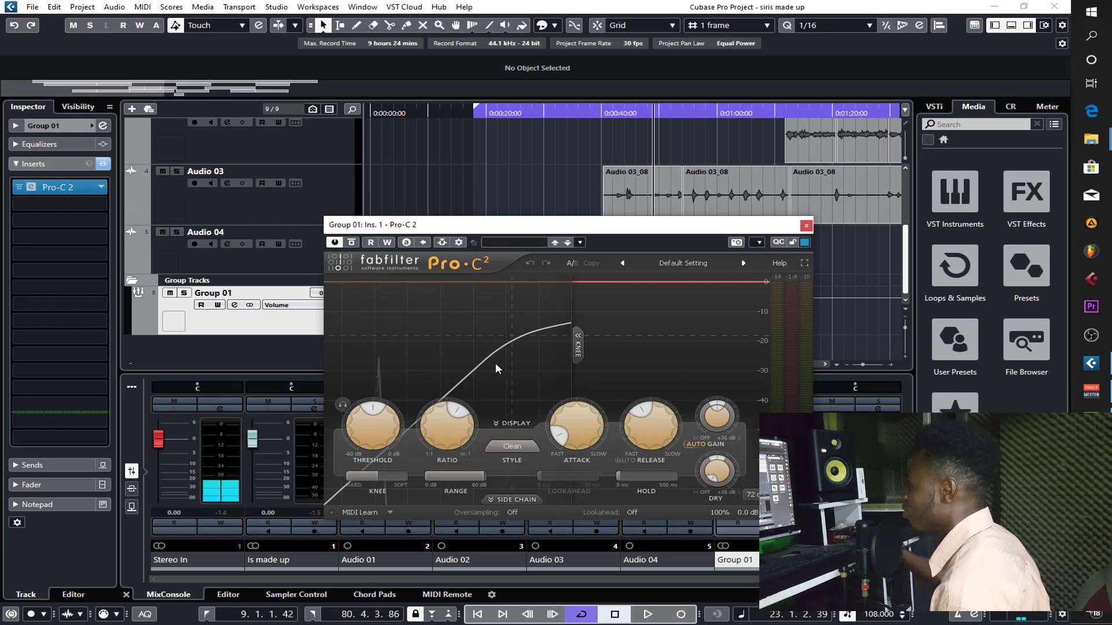
pyautogui.click(101, 188)
pyautogui.click(68, 218)
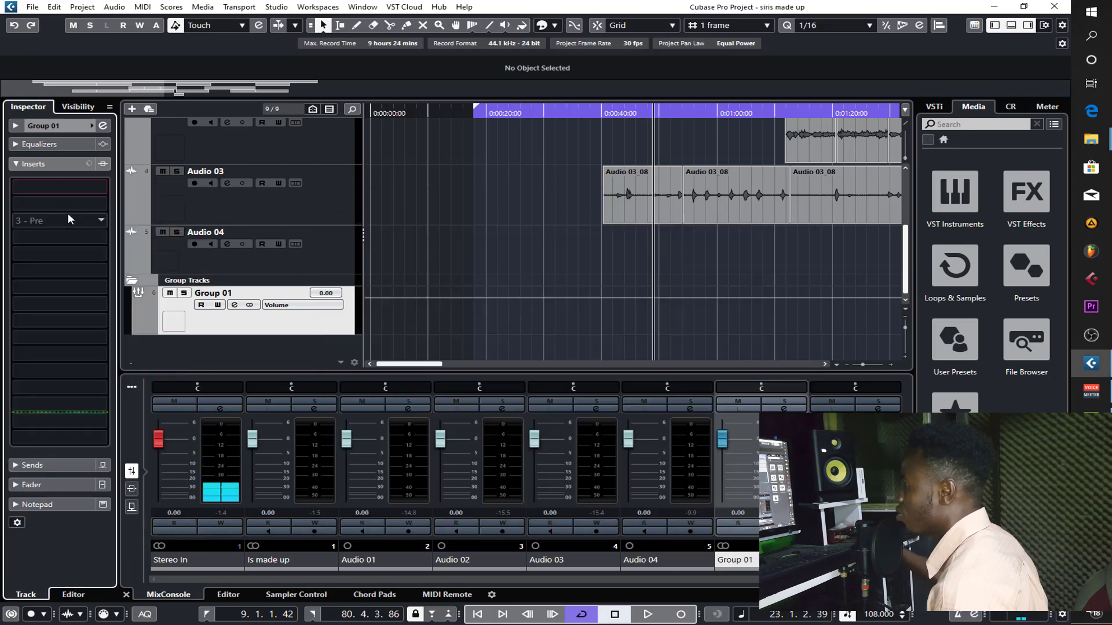
# - Solo Group 01, load Pro-Q 3 from the EQ effects into its first insert slot, and move the plug-in window clear of the timeline
pyautogui.click(184, 293)
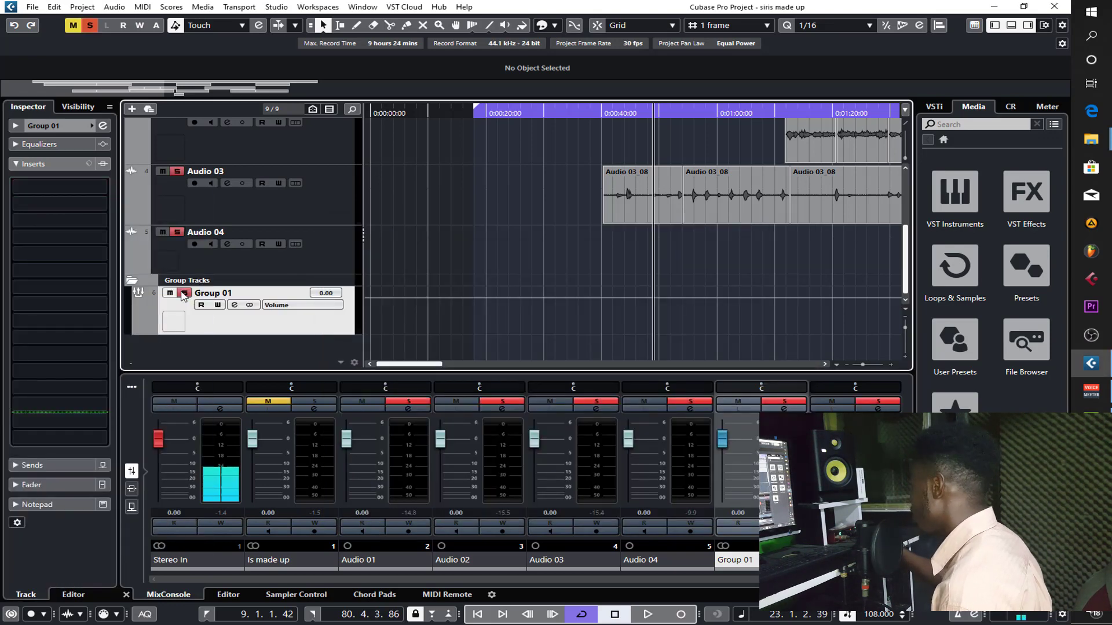
pyautogui.scroll(3, 421, 259)
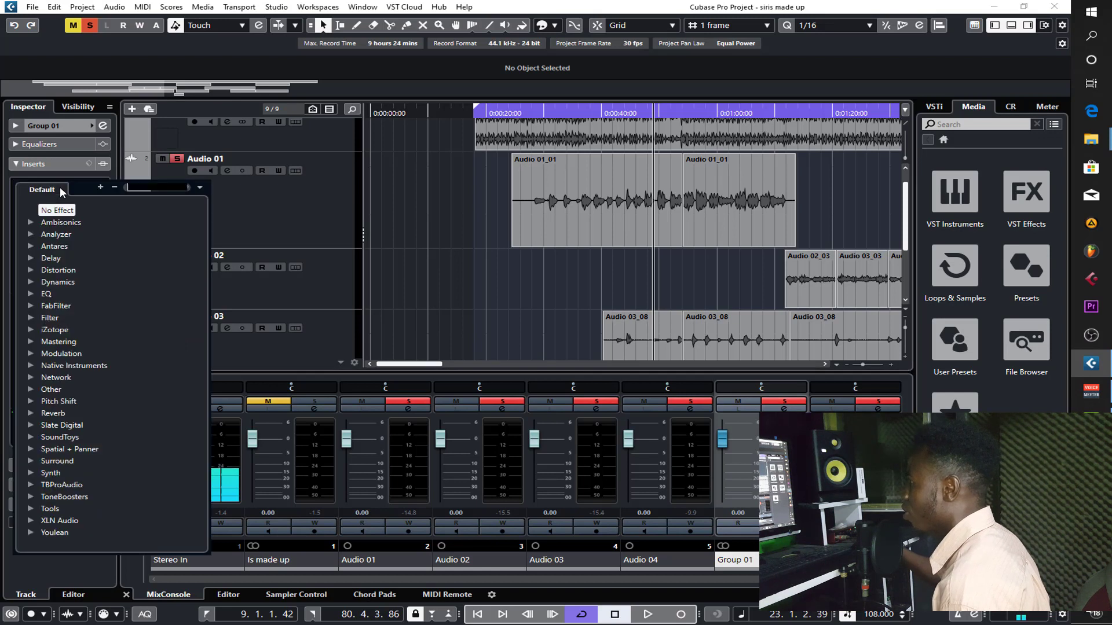
pyautogui.click(71, 187)
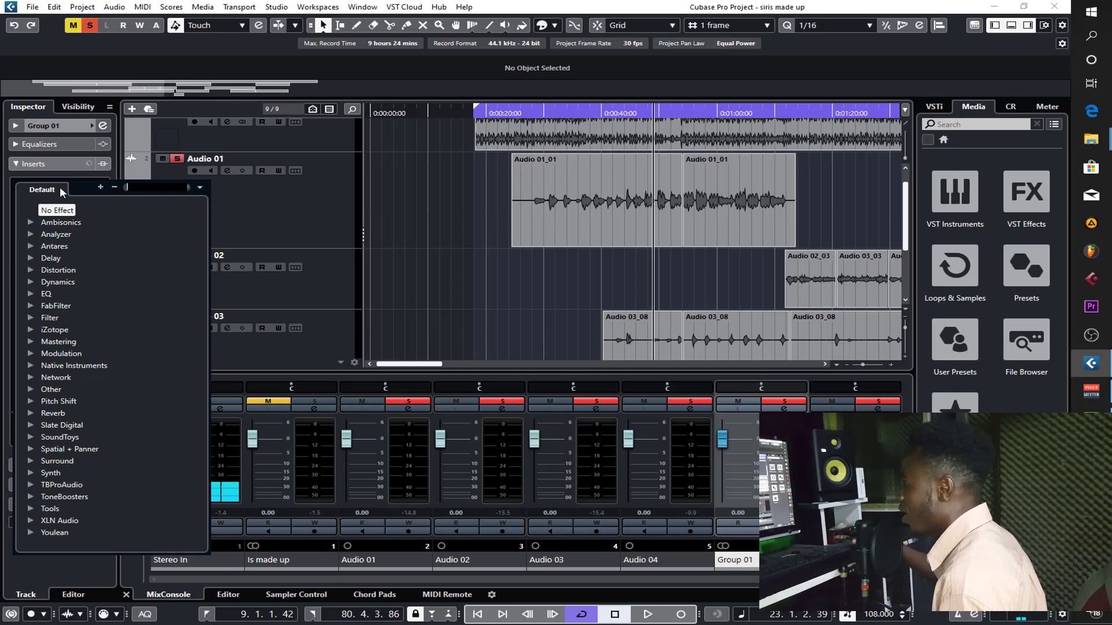
pyautogui.click(30, 294)
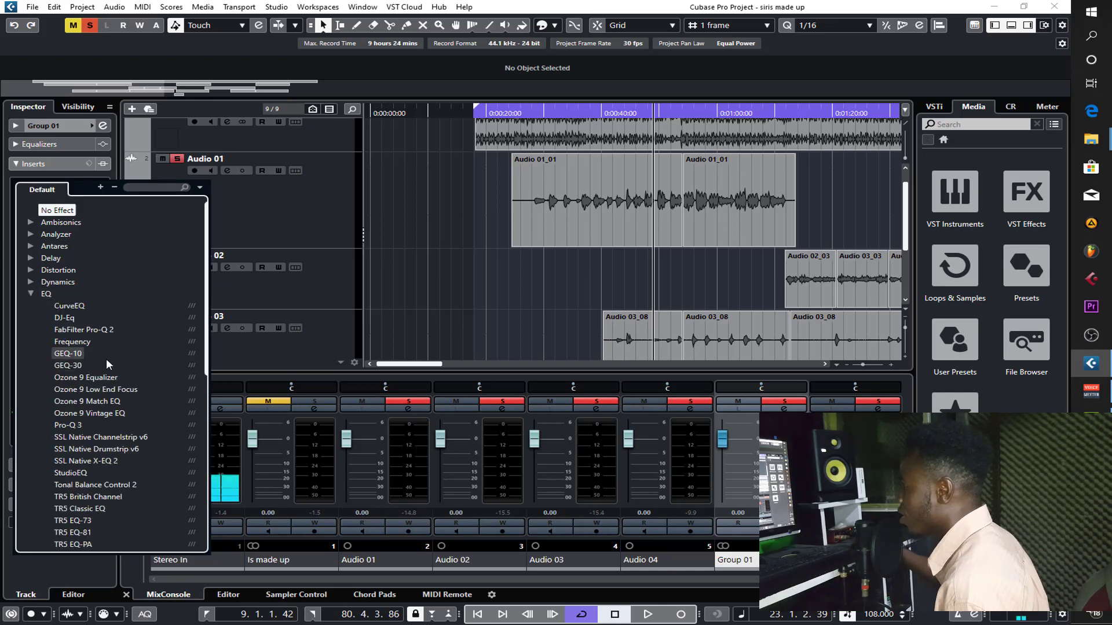
pyautogui.scroll(-2, 134, 494)
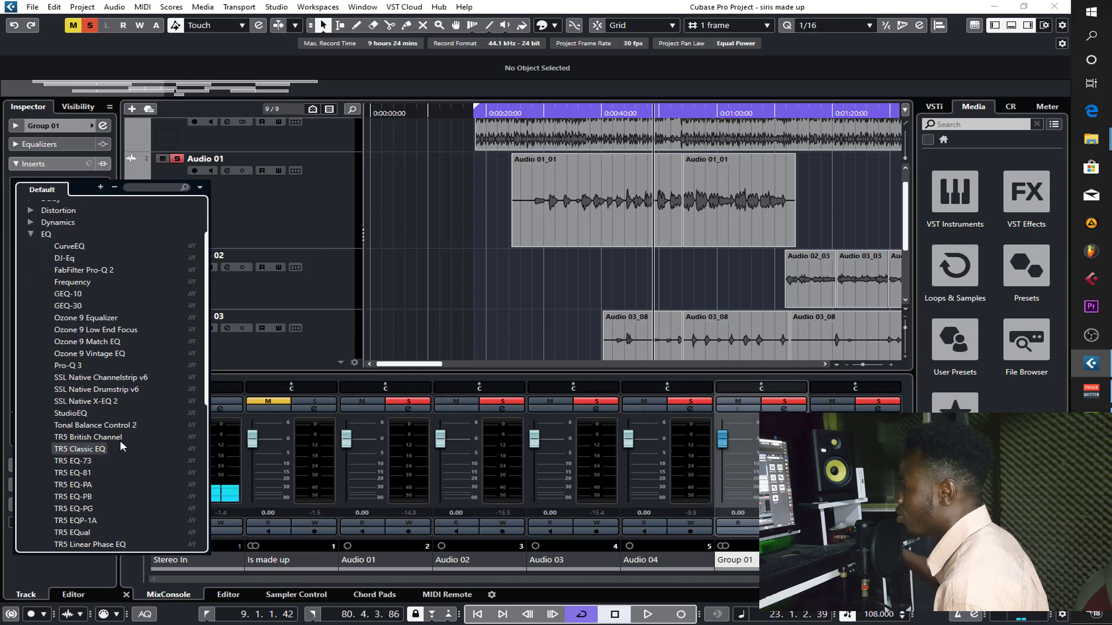
pyautogui.click(78, 366)
pyautogui.click(78, 363)
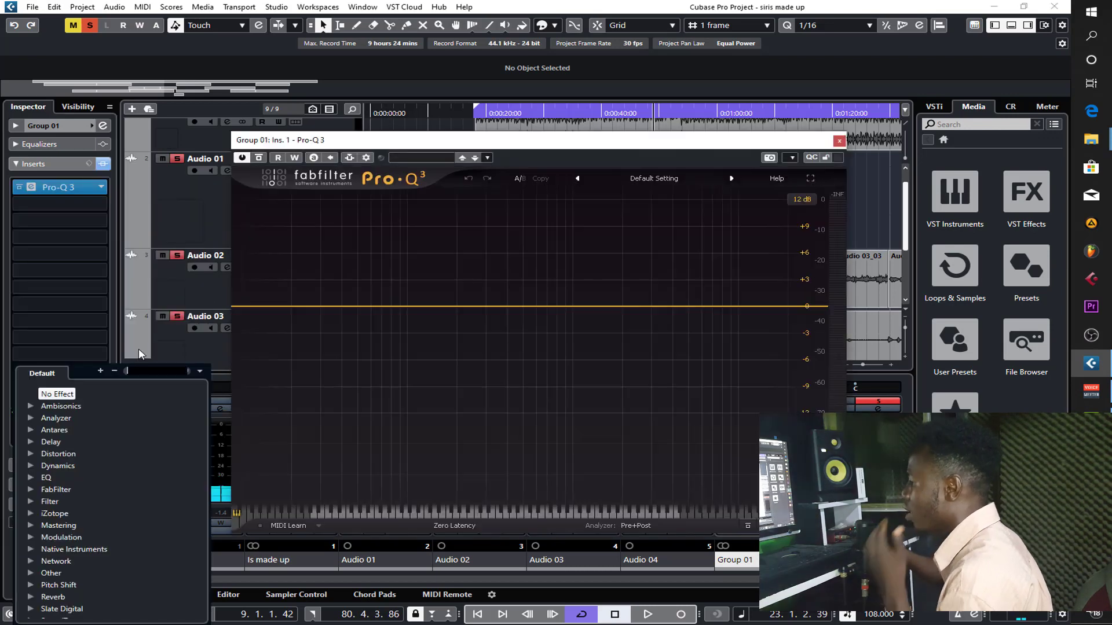
pyautogui.click(573, 141)
pyautogui.moveTo(573, 144); pyautogui.dragTo(573, 208)
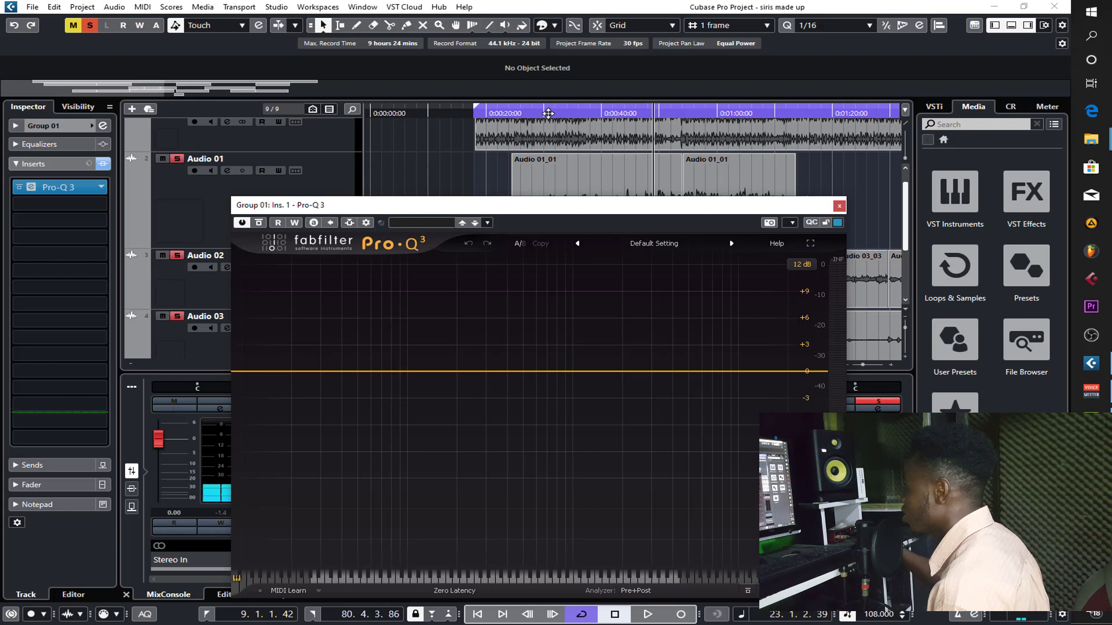
# - Play from near the start of the vocal and set the loop range to the two Audio 01 events
pyautogui.click(547, 113)
pyautogui.press('space')
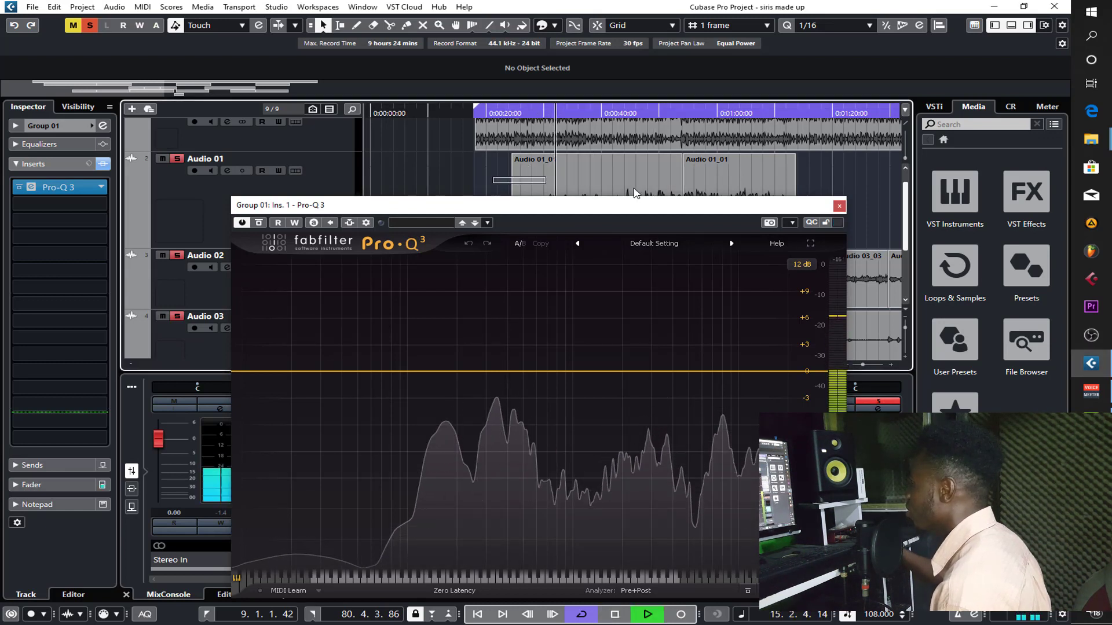
pyautogui.moveTo(635, 193); pyautogui.dragTo(762, 199)
pyautogui.press('p')
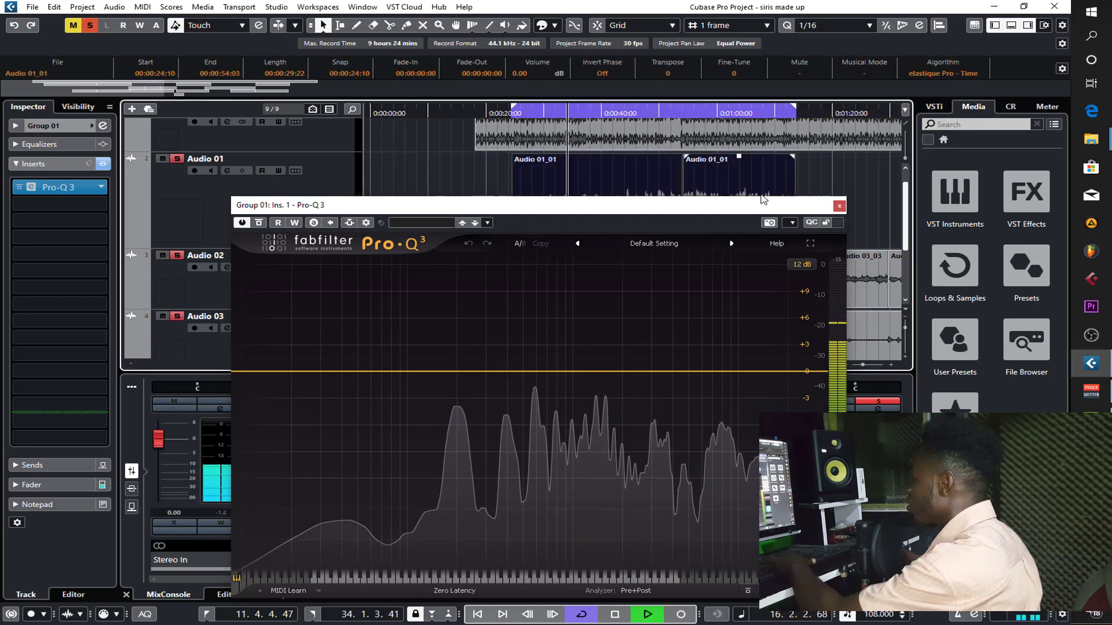
# - Add a 30 dB/oct low cut to Pro-Q 3 on Group 01 and raise its frequency to about 107 Hz
pyautogui.click(241, 372)
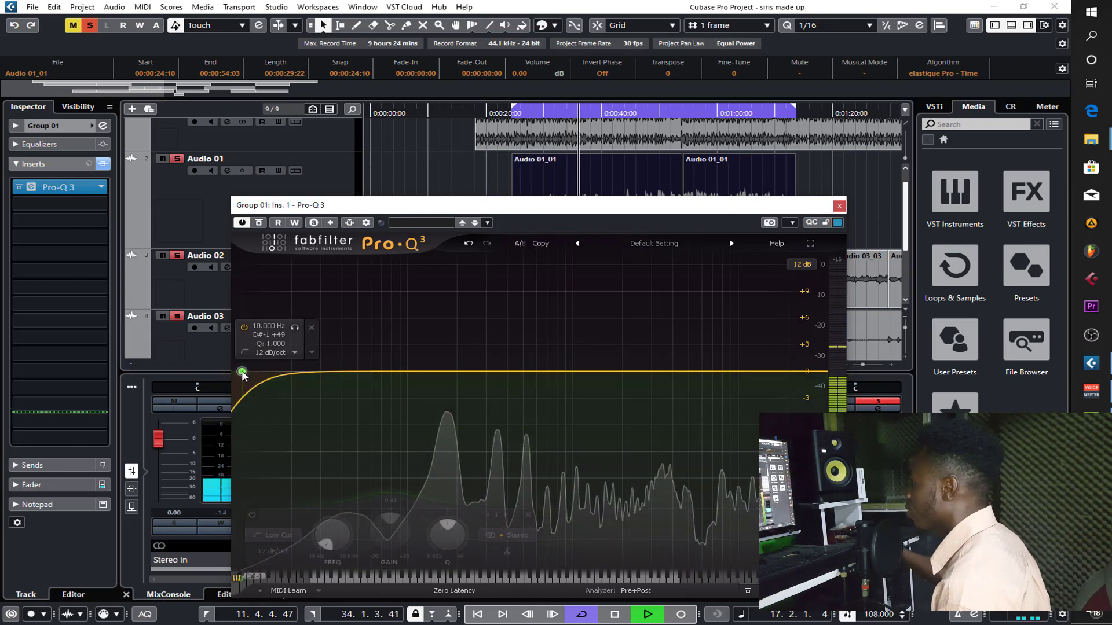
pyautogui.click(269, 550)
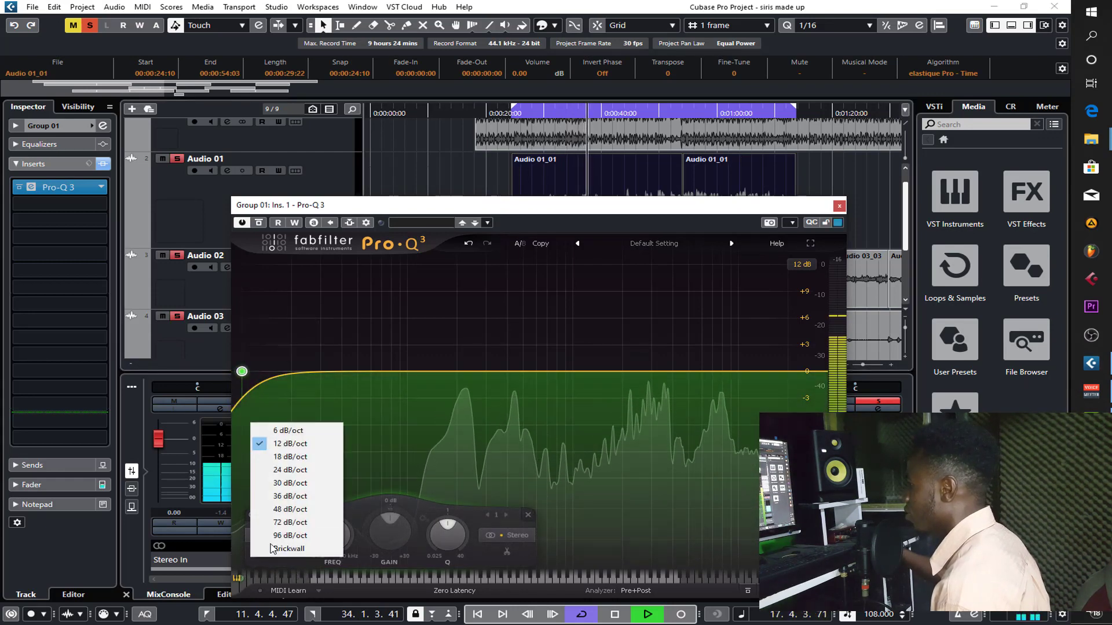
pyautogui.click(285, 484)
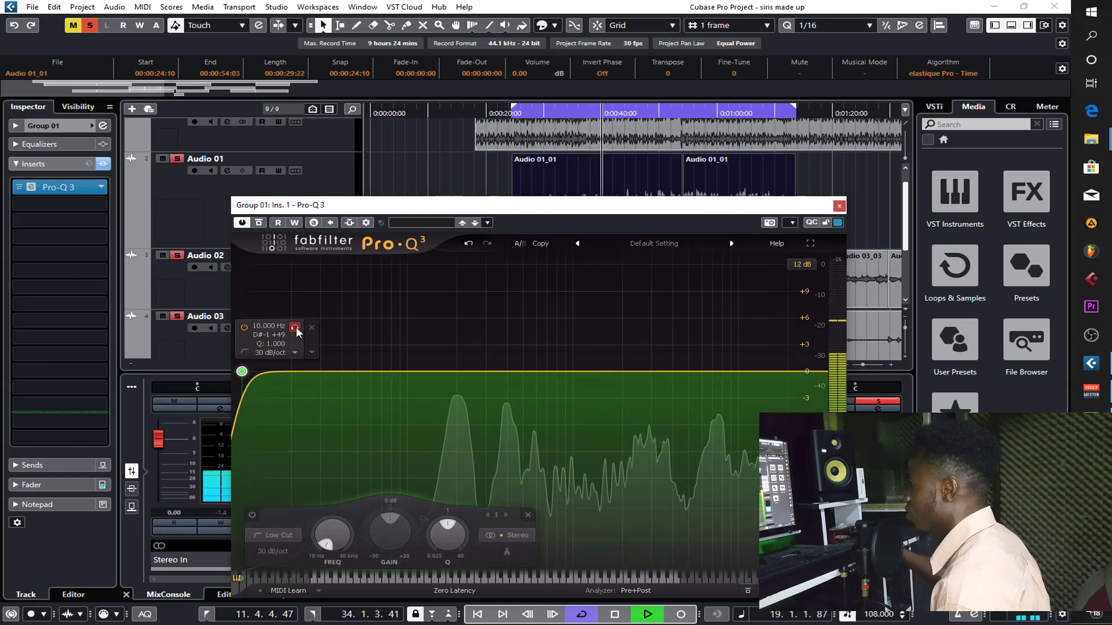
pyautogui.moveTo(296, 328); pyautogui.dragTo(467, 341)
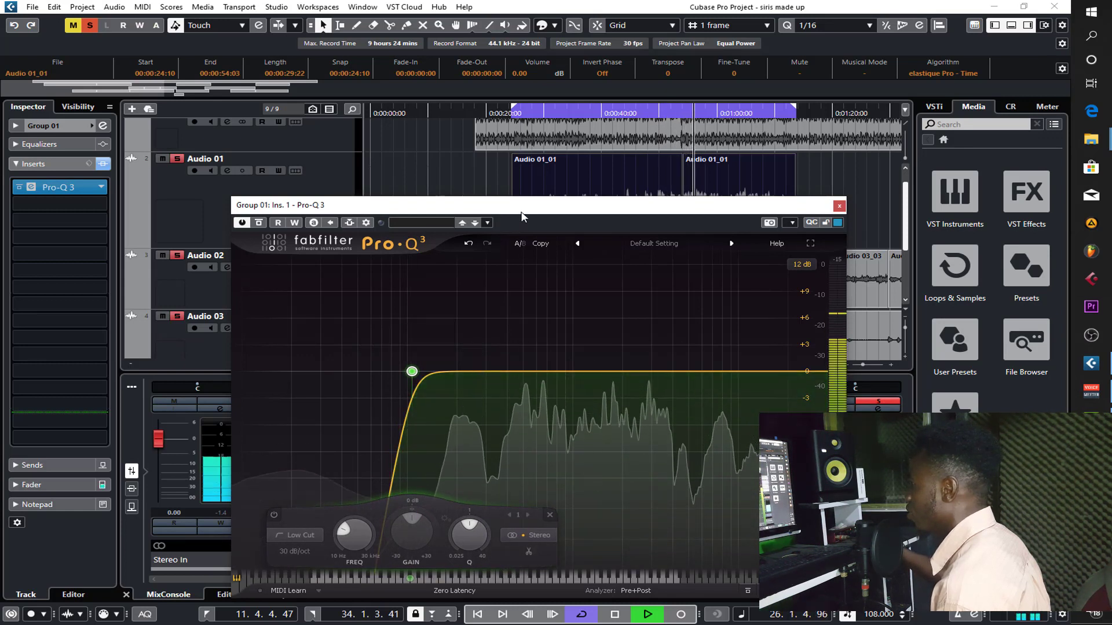
# - Sweep a narrow boosted bell band through the low mids, and turn it into a cut of about -3.95 dB at 270.68 Hz with Q 10.35
pyautogui.moveTo(491, 370); pyautogui.dragTo(447, 277)
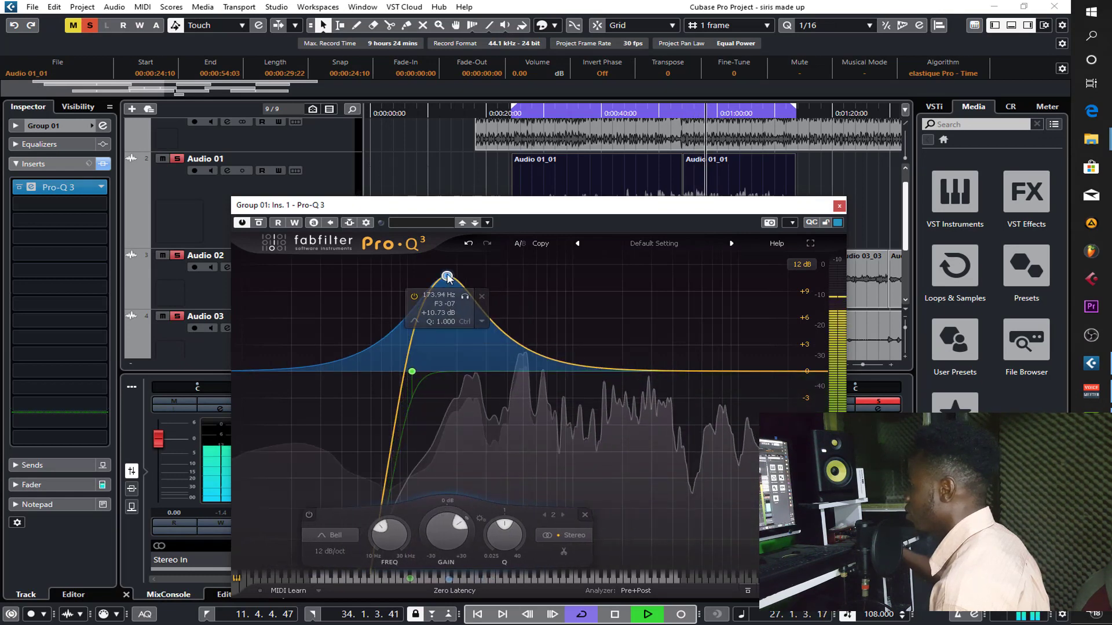
pyautogui.scroll(10, 449, 277)
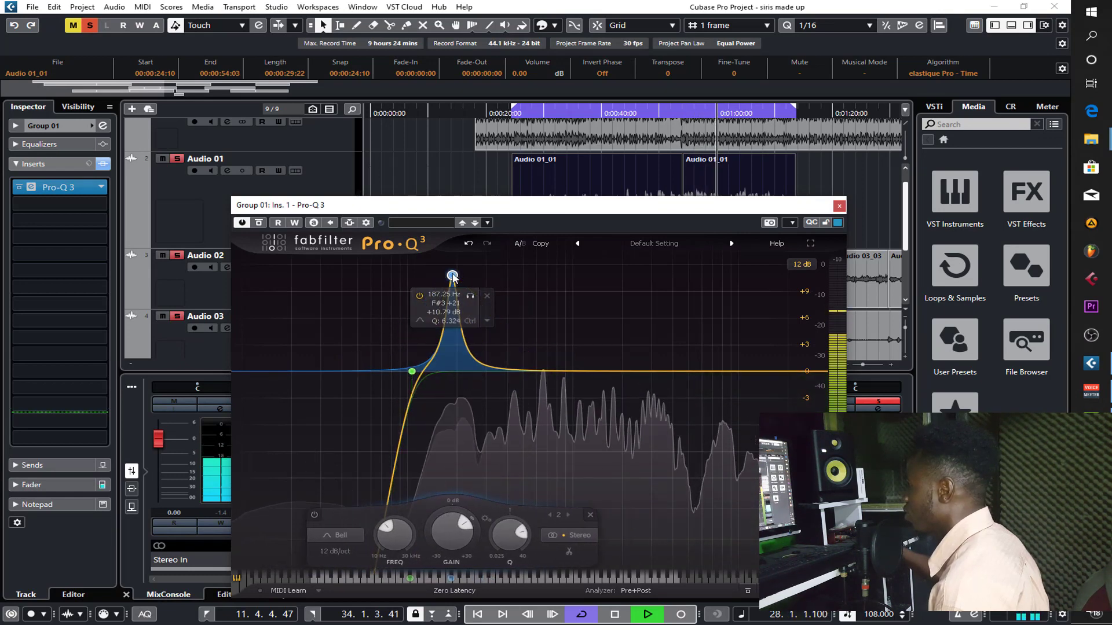
pyautogui.scroll(3, 452, 275)
pyautogui.moveTo(470, 294); pyautogui.dragTo(499, 343)
pyautogui.moveTo(478, 522); pyautogui.dragTo(475, 517)
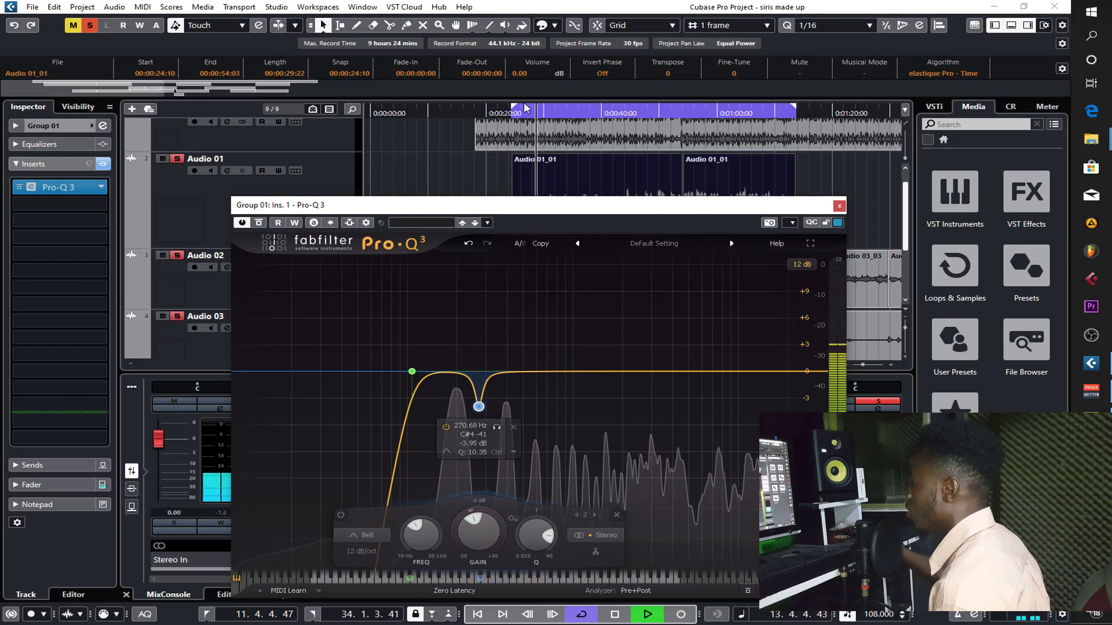
# - Move the loop start to 14.1.4.30, then audition the low-mid bell cut in isolation and nudge its frequency slightly higher
pyautogui.moveTo(534, 122); pyautogui.dragTo(542, 127)
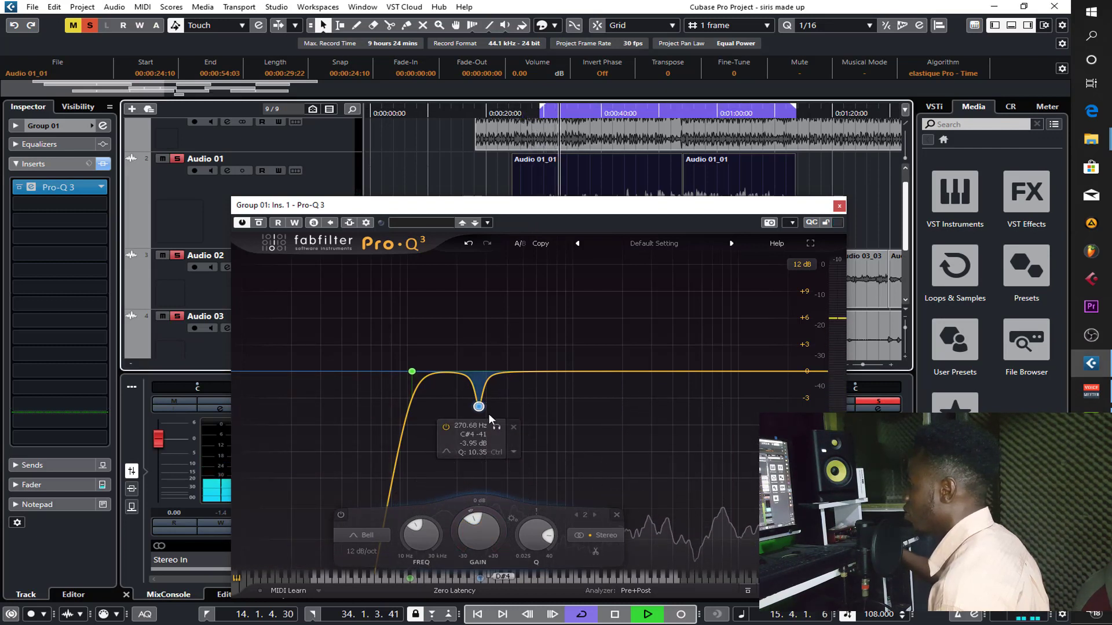
pyautogui.click(495, 428)
pyautogui.moveTo(492, 427); pyautogui.dragTo(495, 427)
pyautogui.scroll(2, 481, 407)
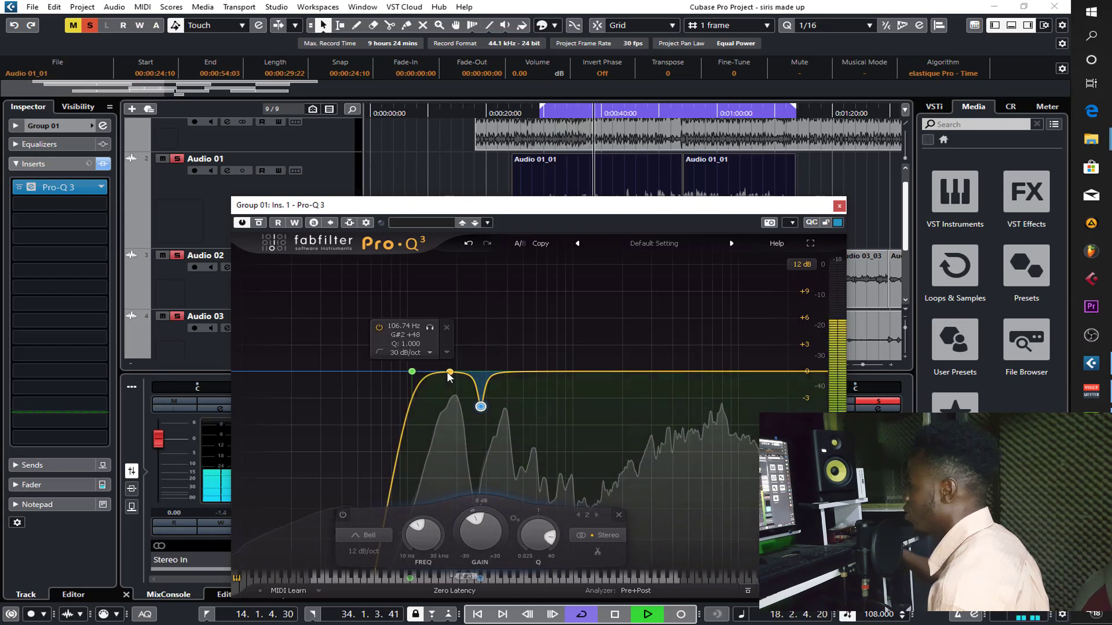
# - Sweep a narrow boosted bell band upward from 1891.2 Hz, and turn it into a narrow upper-mid cut of about -5 dB
pyautogui.moveTo(616, 371); pyautogui.dragTo(616, 299)
pyautogui.moveTo(619, 251); pyautogui.dragTo(619, 197)
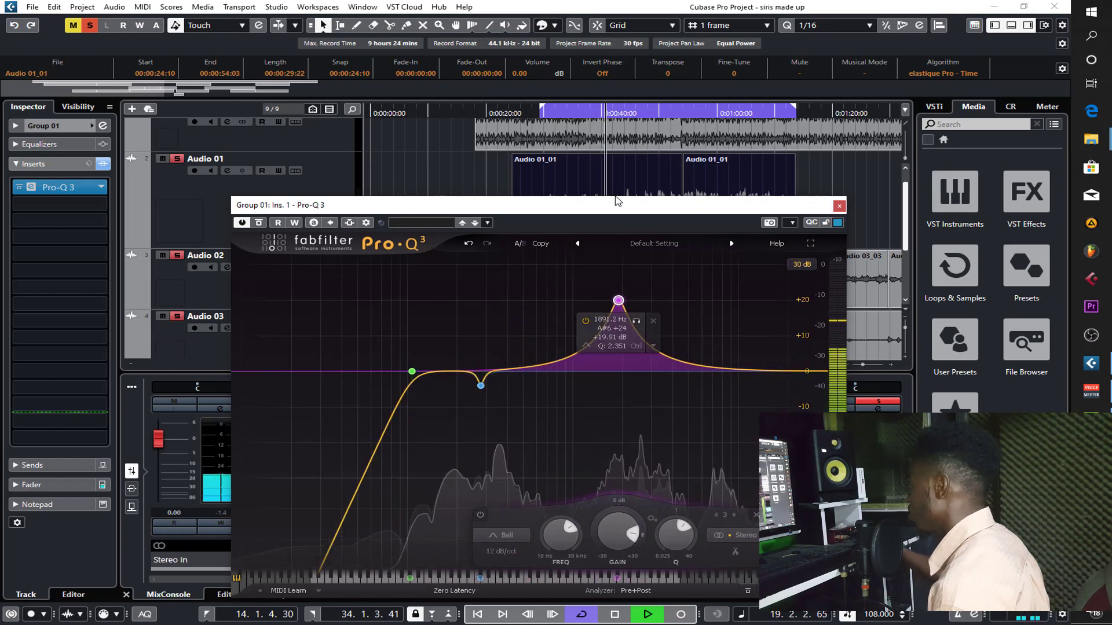
pyautogui.scroll(18, 619, 300)
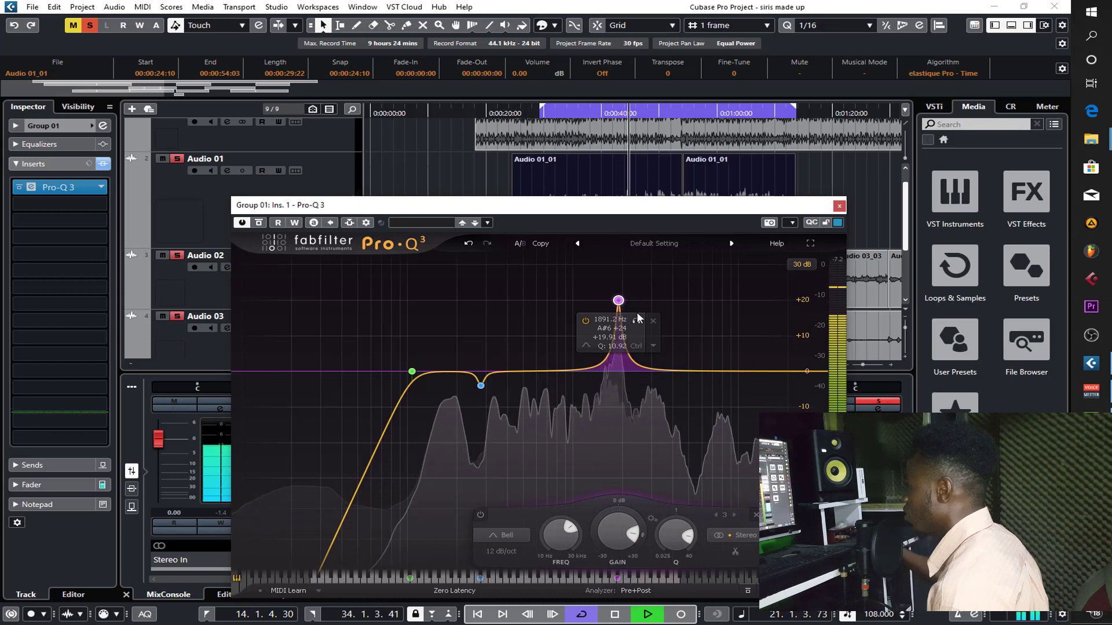
pyautogui.moveTo(618, 301); pyautogui.dragTo(670, 241)
pyautogui.moveTo(674, 532); pyautogui.dragTo(649, 527)
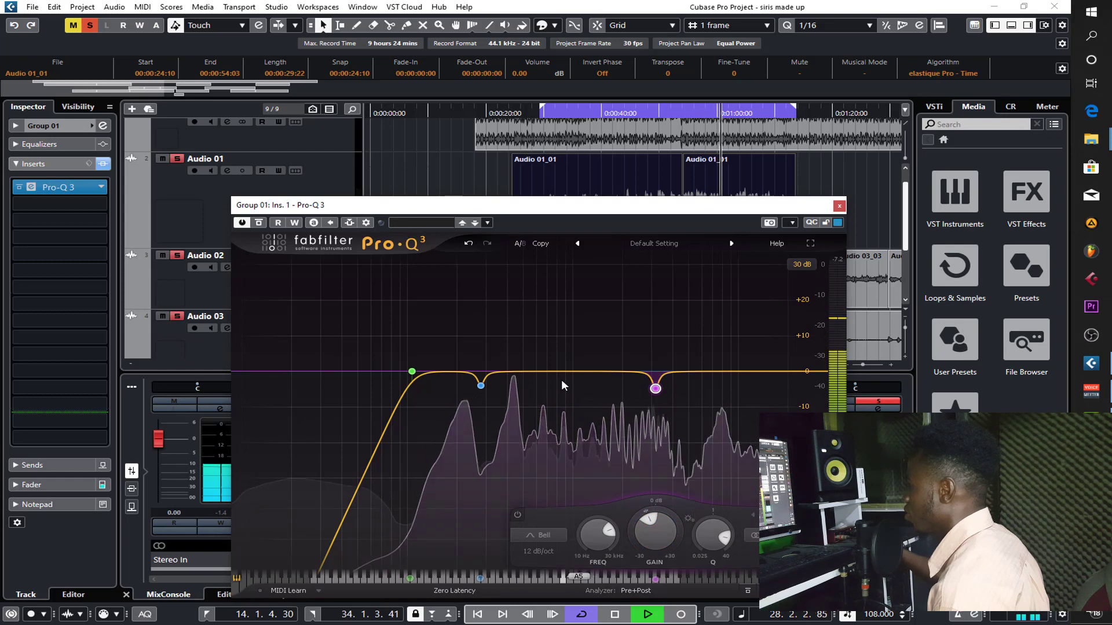
# - Add a boosted bell near 921.79 Hz, narrow it to Q 10.57, sweep it soloed to 667.71 Hz, and turn it into a cut of about -4 dB
pyautogui.moveTo(560, 372); pyautogui.dragTo(566, 268)
pyautogui.scroll(10, 566, 268)
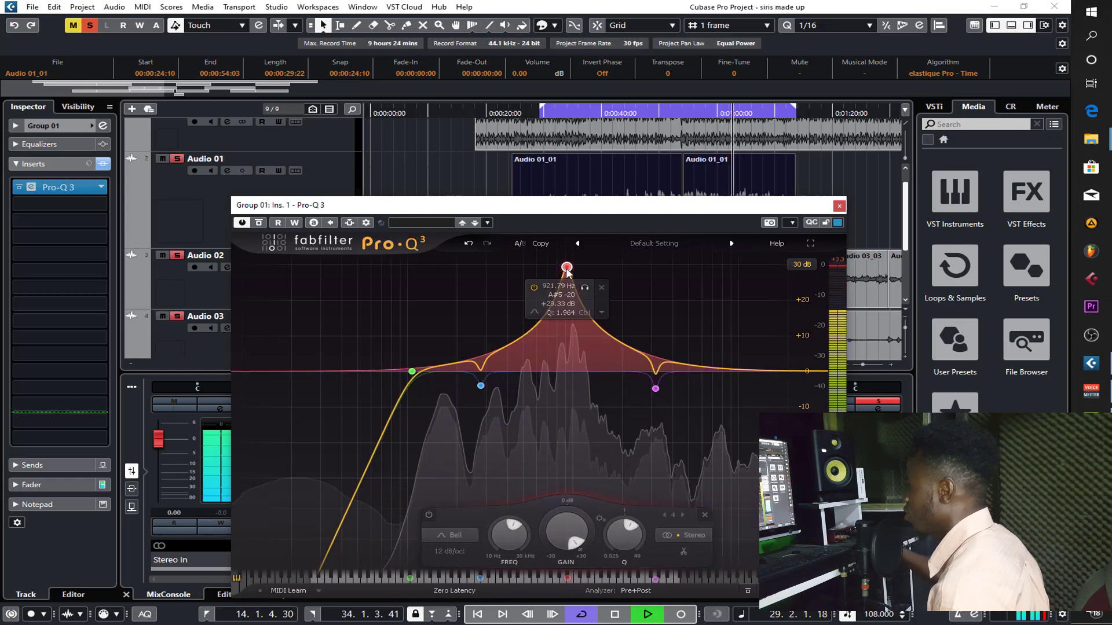
pyautogui.scroll(4, 566, 269)
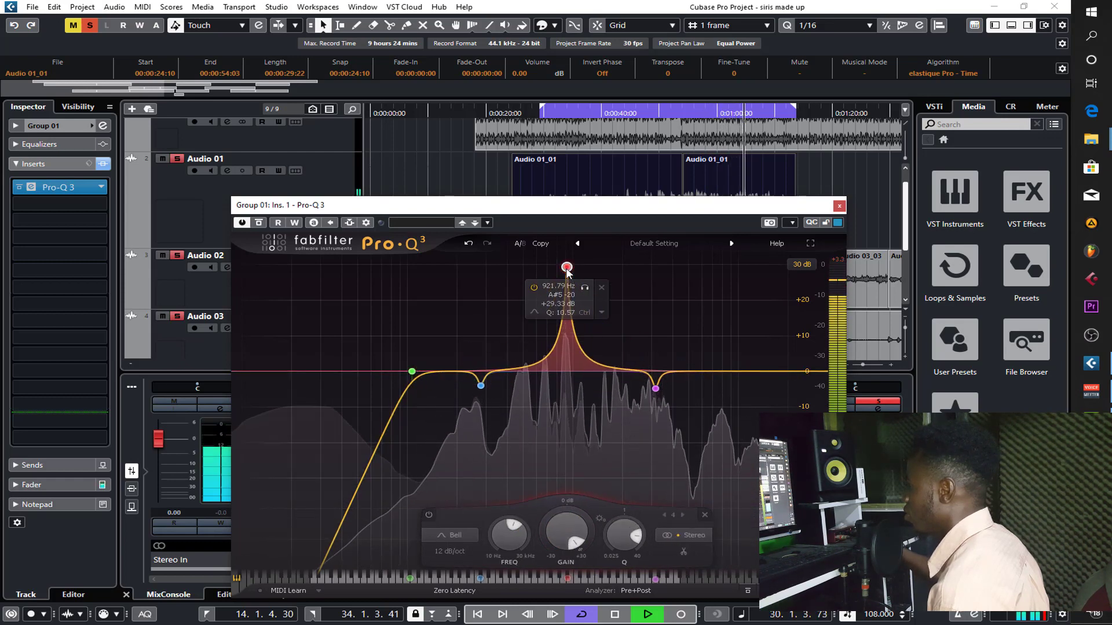
pyautogui.click(584, 288)
pyautogui.moveTo(586, 289); pyautogui.dragTo(567, 292)
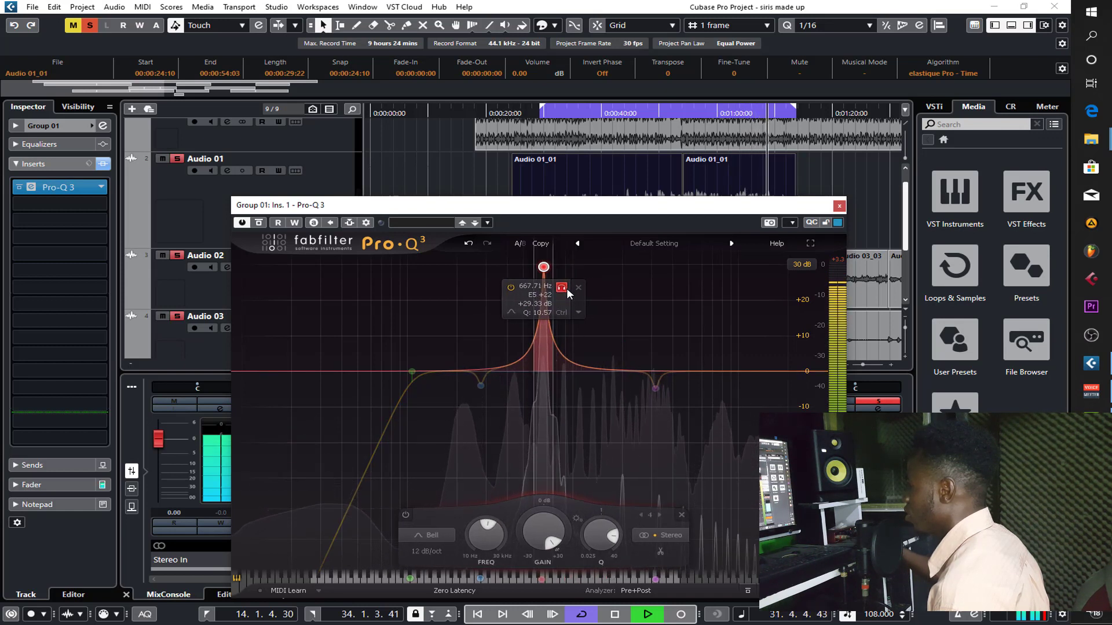
pyautogui.moveTo(553, 542); pyautogui.dragTo(537, 510)
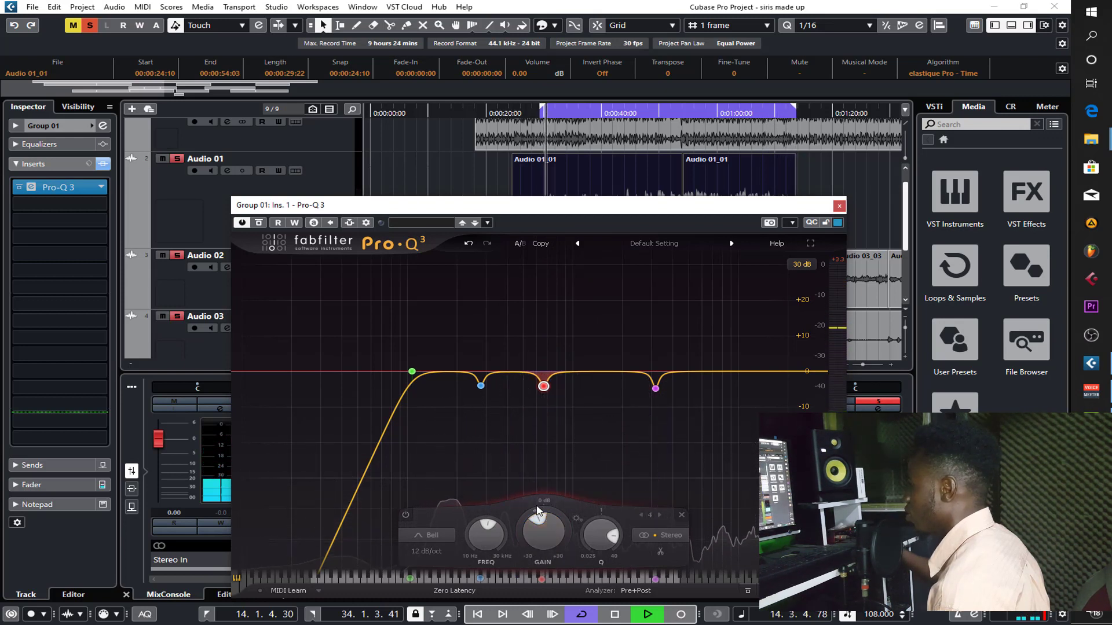
# - Steepen the 106.74 Hz low cut to 36 dB/oct and close the Pro-Q 3 window
pyautogui.click(412, 371)
pyautogui.click(299, 551)
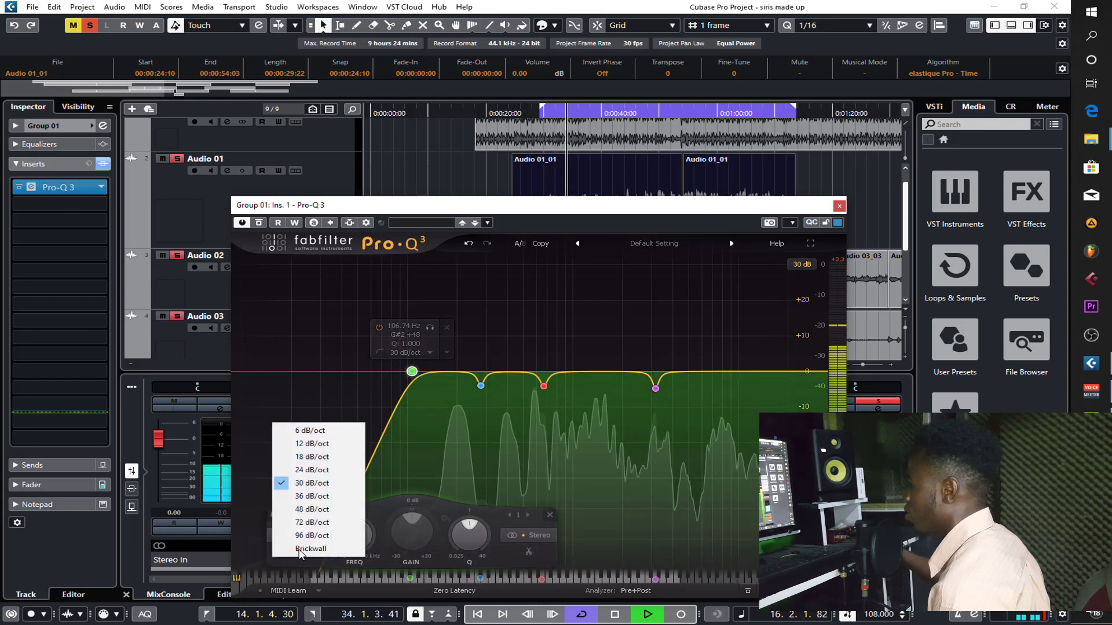
pyautogui.click(310, 499)
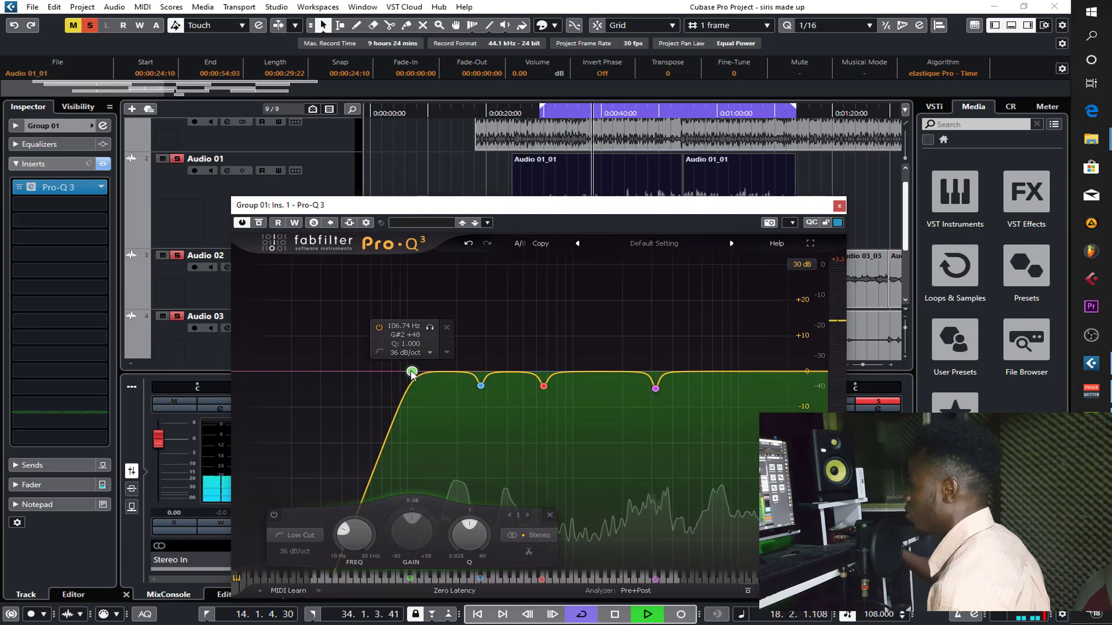
pyautogui.click(839, 206)
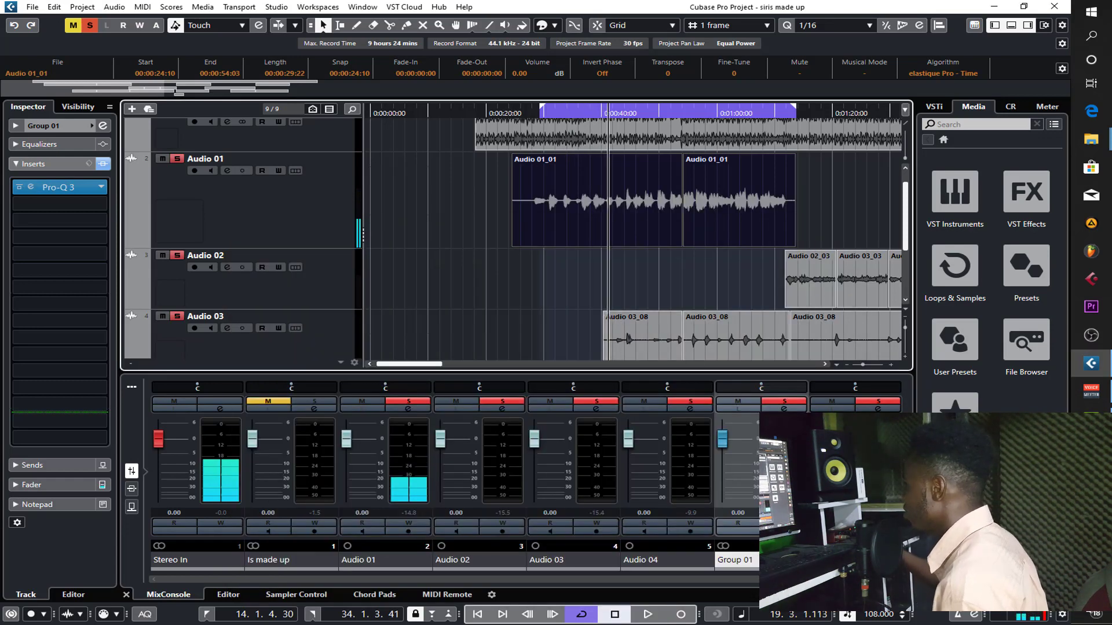
# - Insert the Pro-C 2 compressor after Pro-Q 3 on the Group 01 track
pyautogui.click(832, 498)
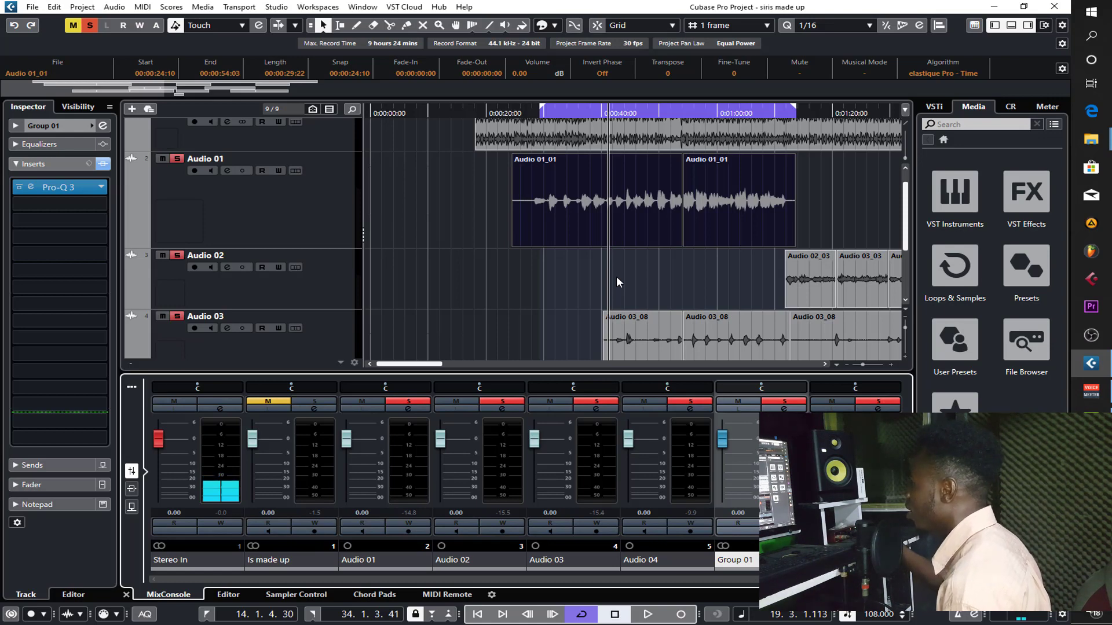
pyautogui.scroll(-3, 470, 281)
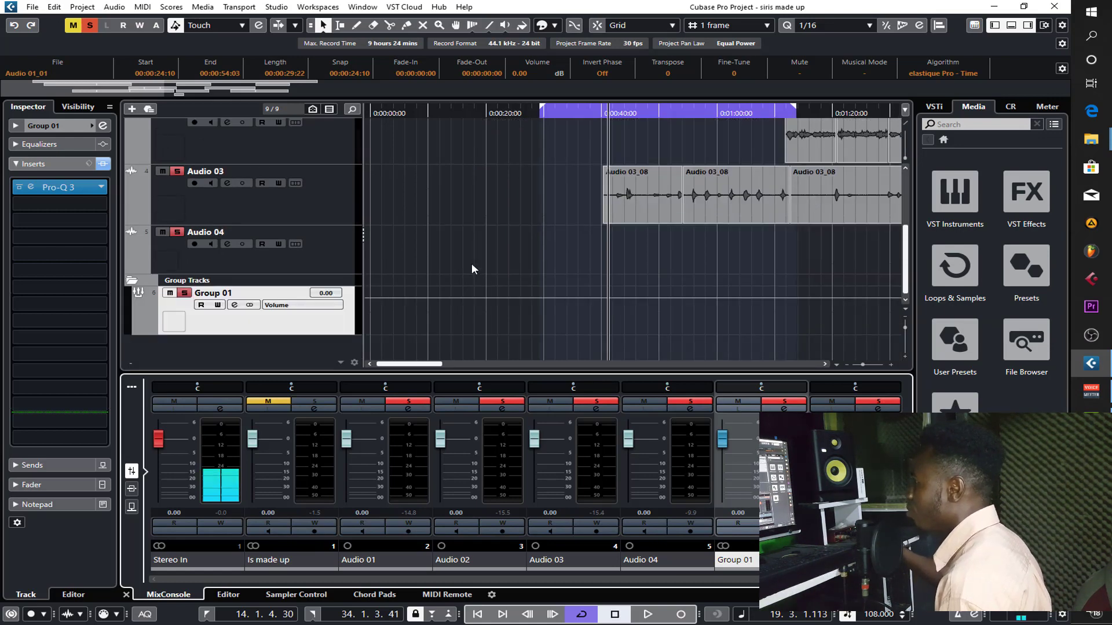
pyautogui.scroll(1, 471, 266)
pyautogui.click(60, 204)
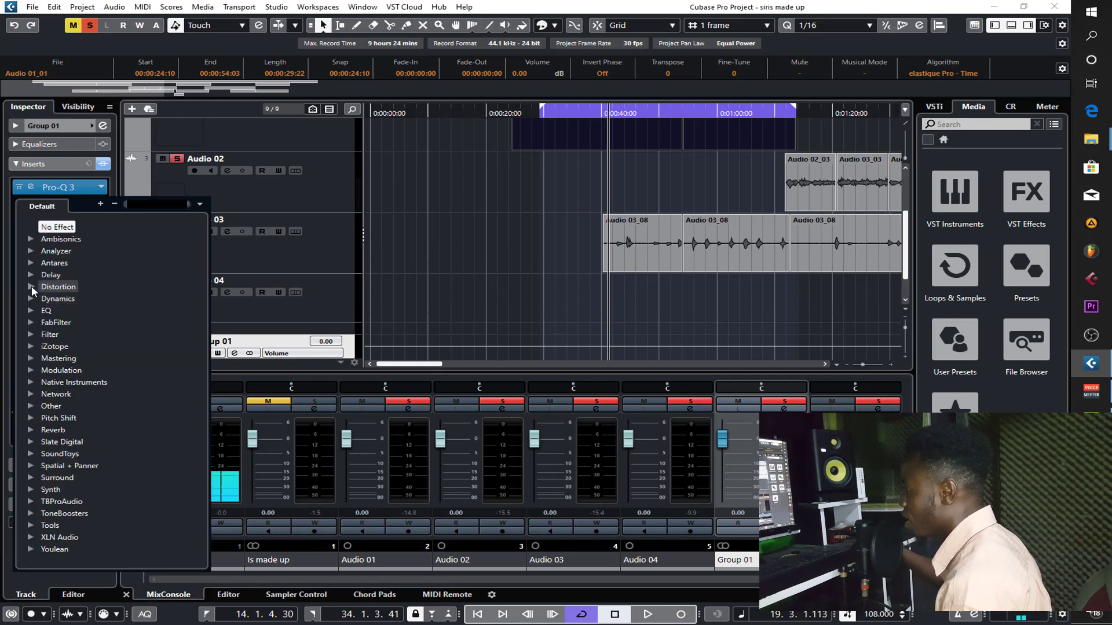
pyautogui.click(31, 299)
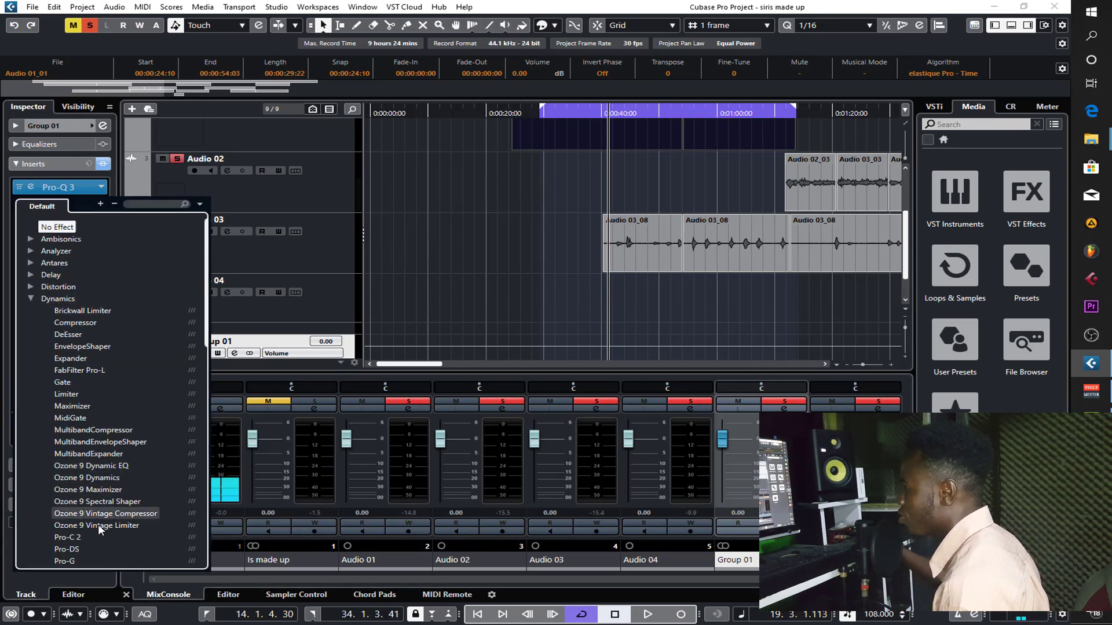
pyautogui.click(68, 537)
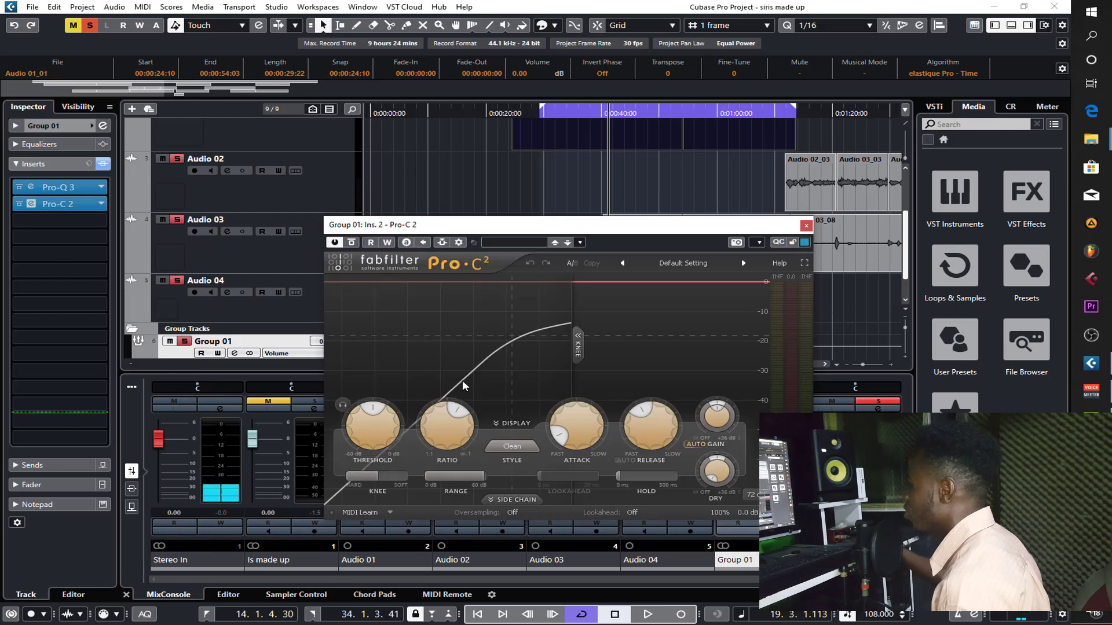
# - Make the Audio 01 track taller and place the Pro-C 2 window below its waveform
pyautogui.scroll(2, 527, 185)
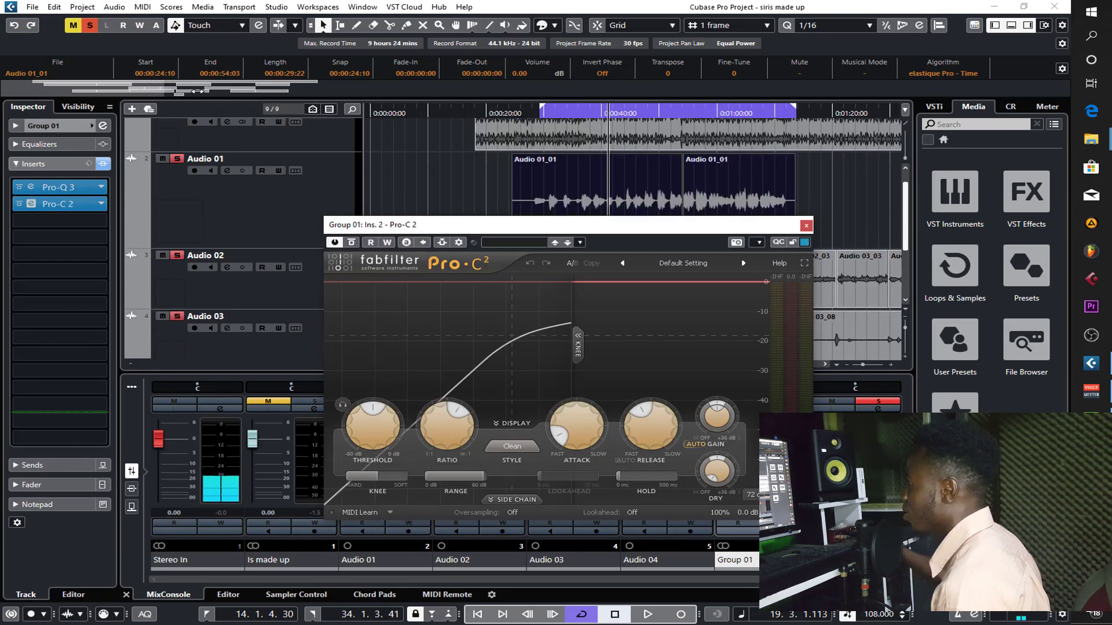
pyautogui.moveTo(198, 91); pyautogui.dragTo(197, 116)
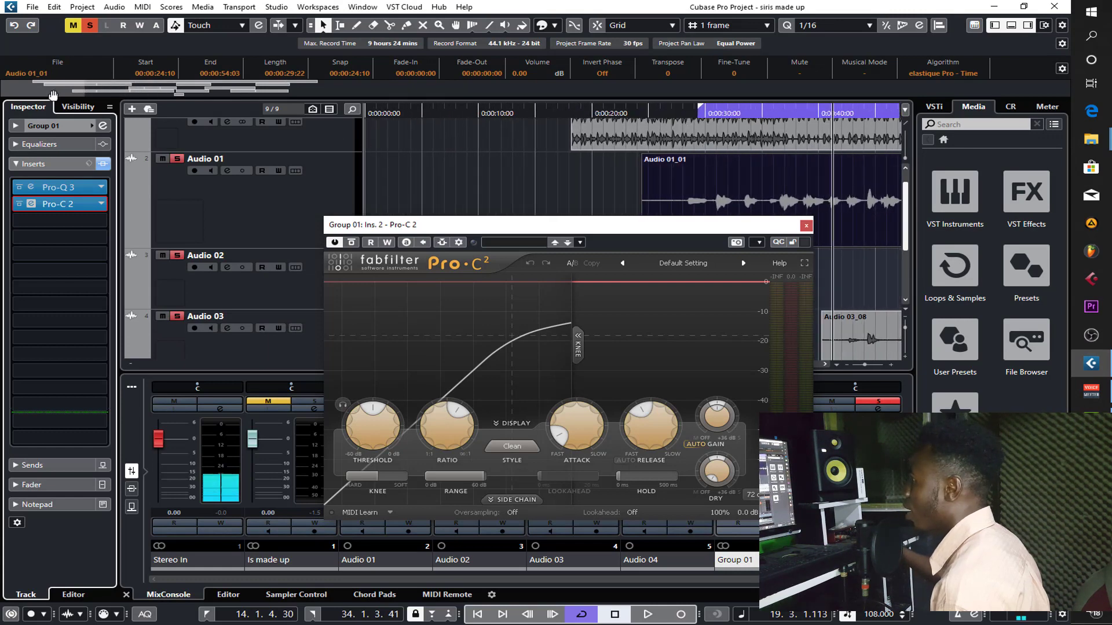
pyautogui.moveTo(53, 95); pyautogui.dragTo(87, 102)
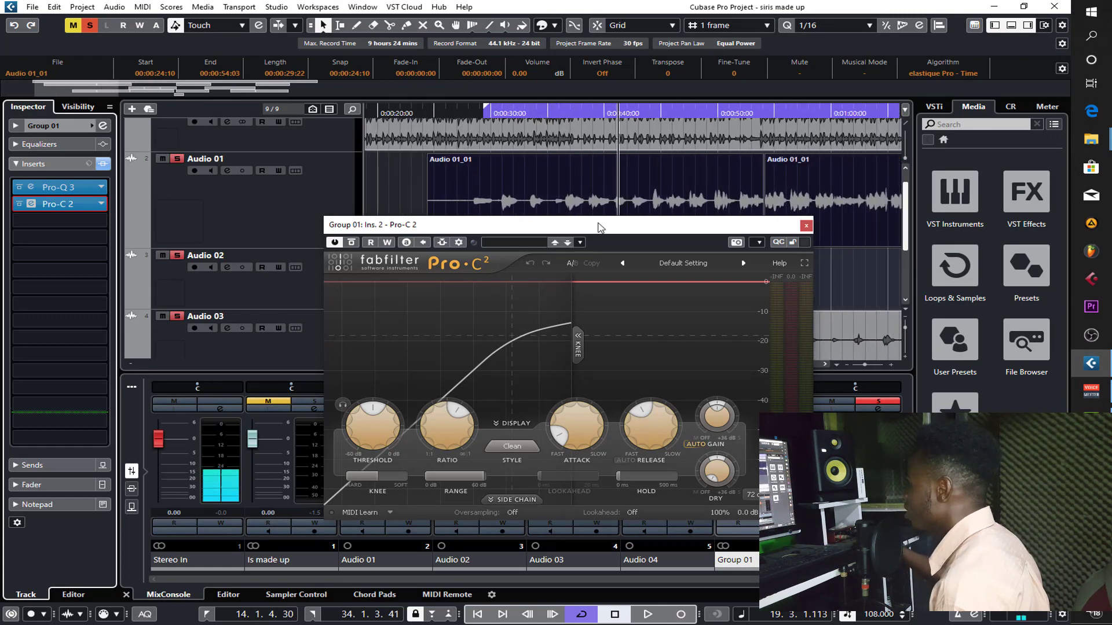
pyautogui.moveTo(598, 227); pyautogui.dragTo(609, 336)
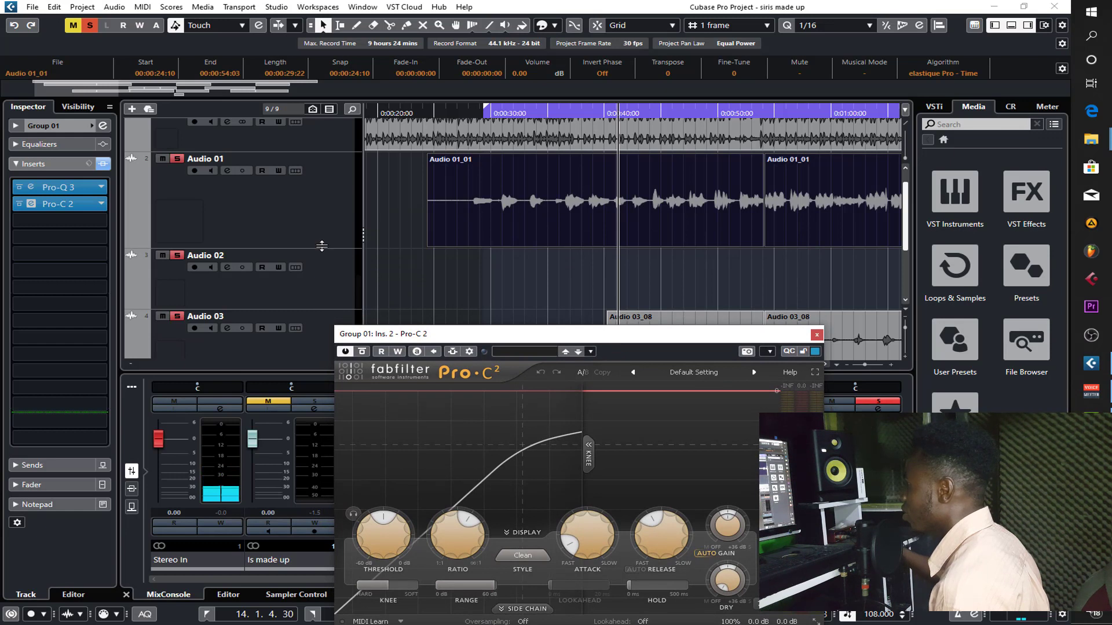
pyautogui.moveTo(322, 246); pyautogui.dragTo(336, 289)
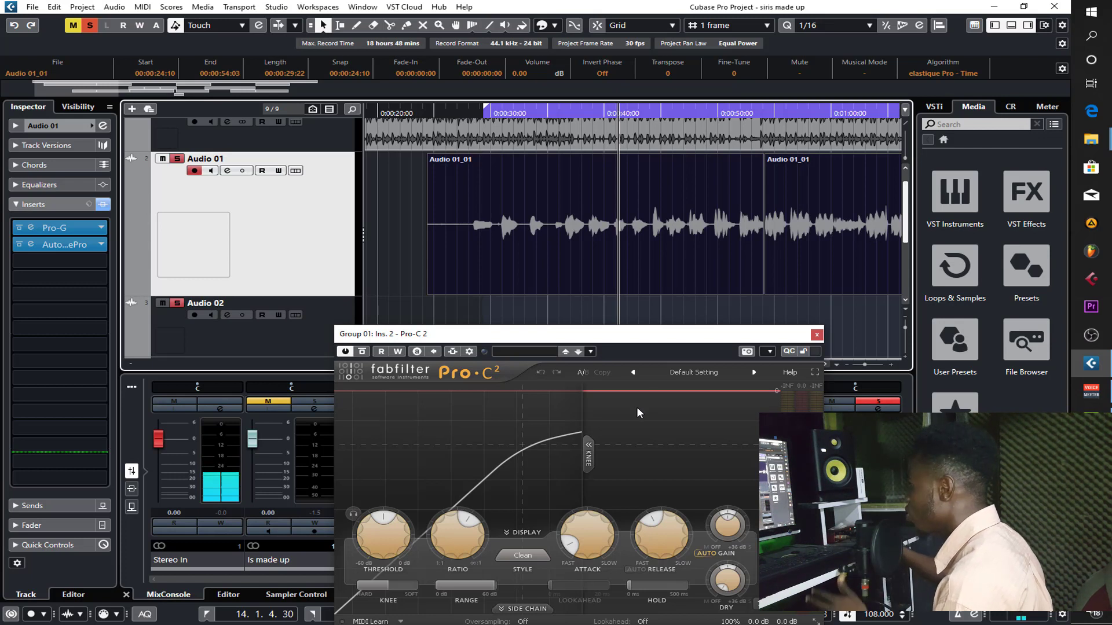
pyautogui.click(346, 352)
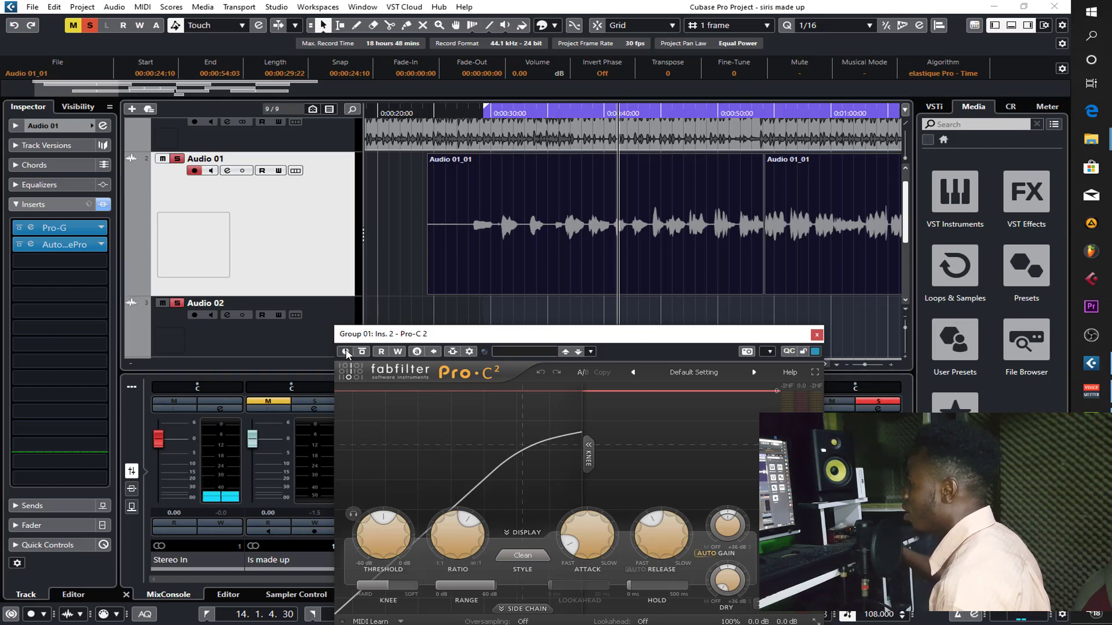
pyautogui.click(18, 244)
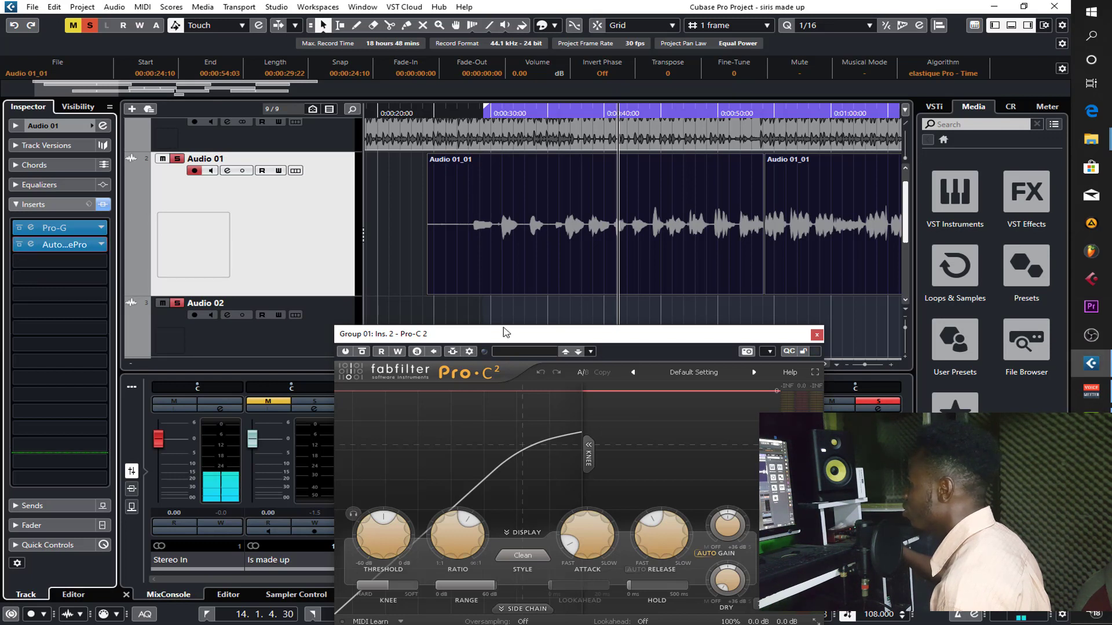
pyautogui.moveTo(521, 342); pyautogui.dragTo(535, 335)
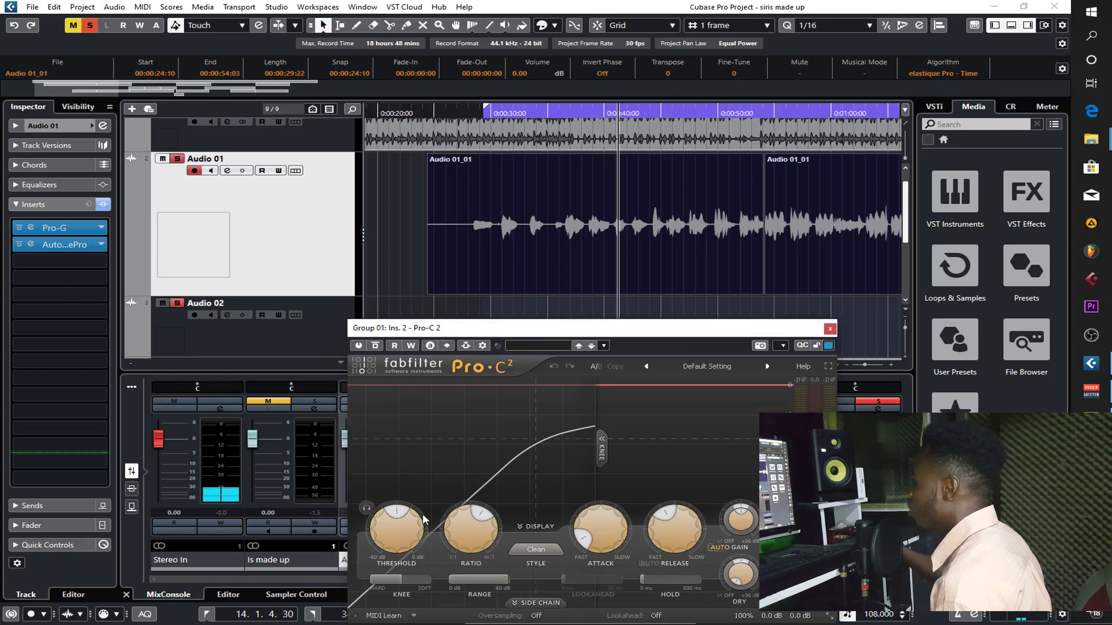
pyautogui.moveTo(389, 525)
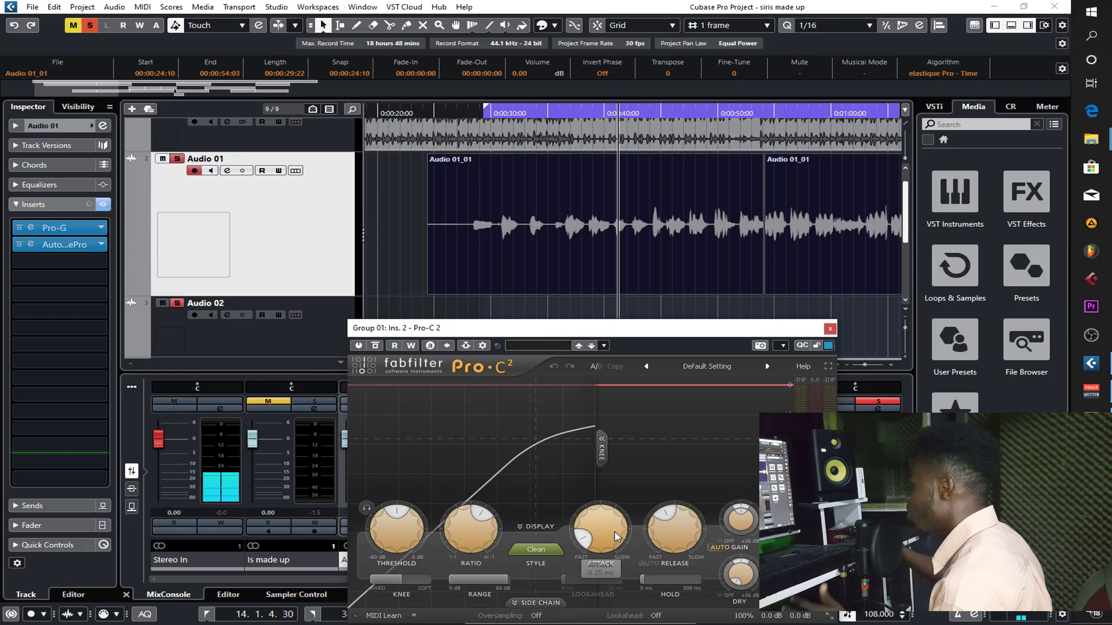
pyautogui.moveTo(693, 537)
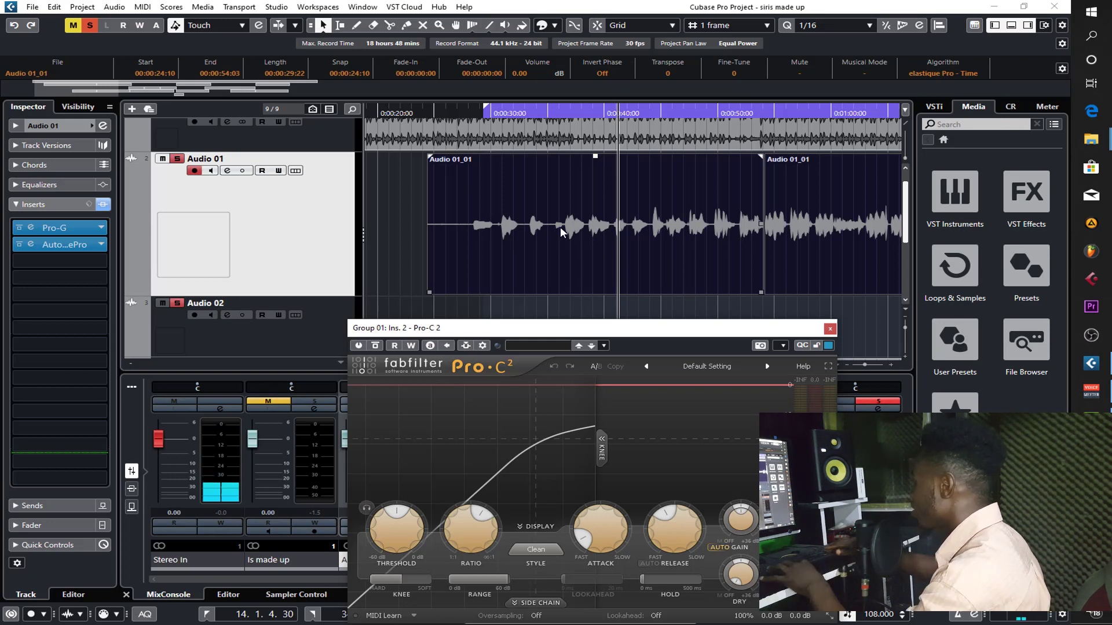
# - Play the vocal from the loop start and reposition the Pro-C 2 window so that all its controls are in view
pyautogui.press('KP_1')
pyautogui.press('space')
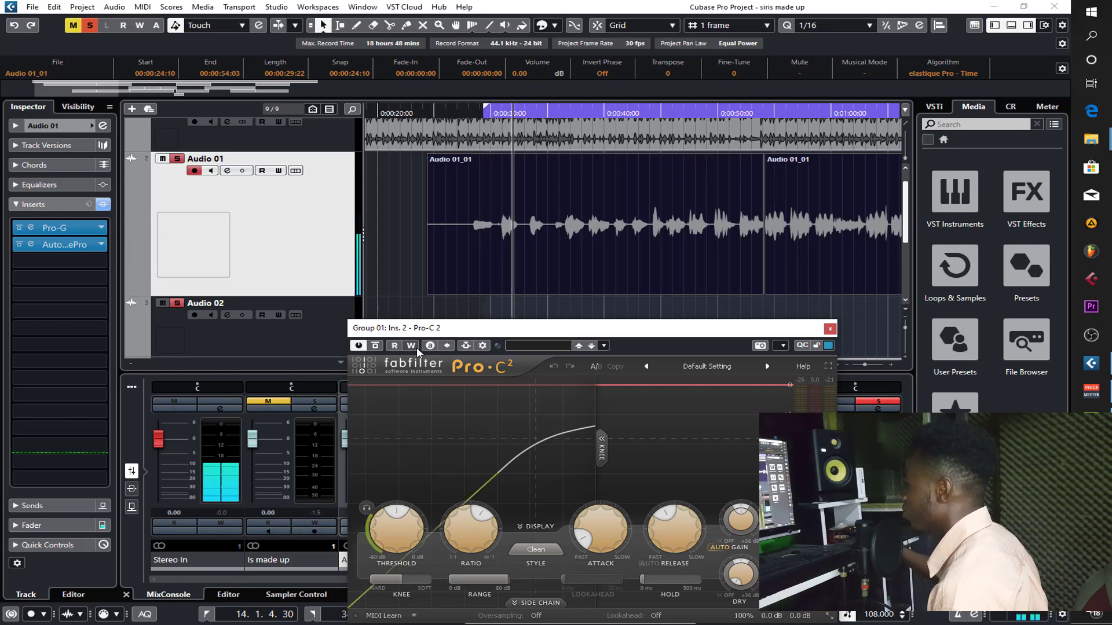
pyautogui.moveTo(469, 331); pyautogui.dragTo(434, 295)
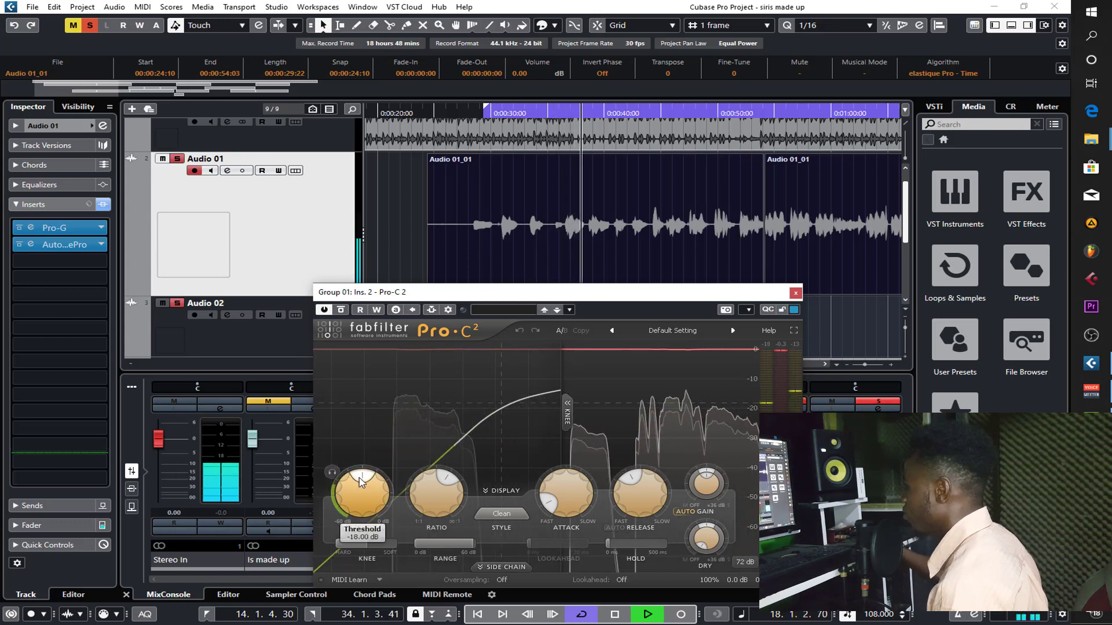
# - Lower the Pro-C 2 threshold slightly below -18 dB, slow the attack to about 8.29 ms, and shorten the release
pyautogui.moveTo(360, 480); pyautogui.dragTo(355, 481)
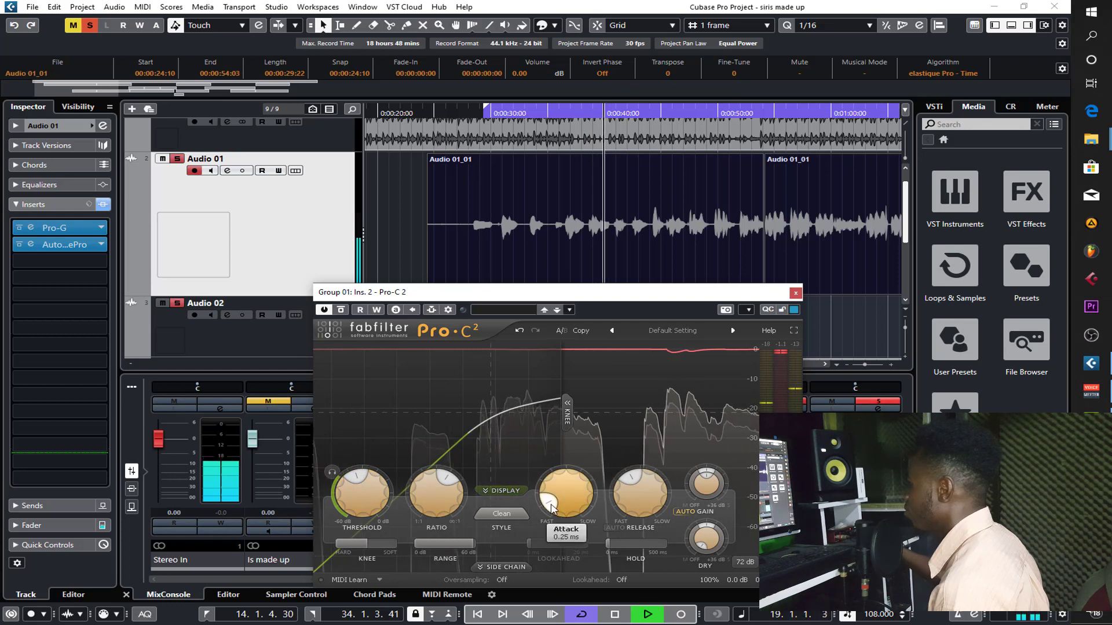
pyautogui.moveTo(551, 501); pyautogui.dragTo(552, 487)
pyautogui.moveTo(631, 490); pyautogui.dragTo(628, 499)
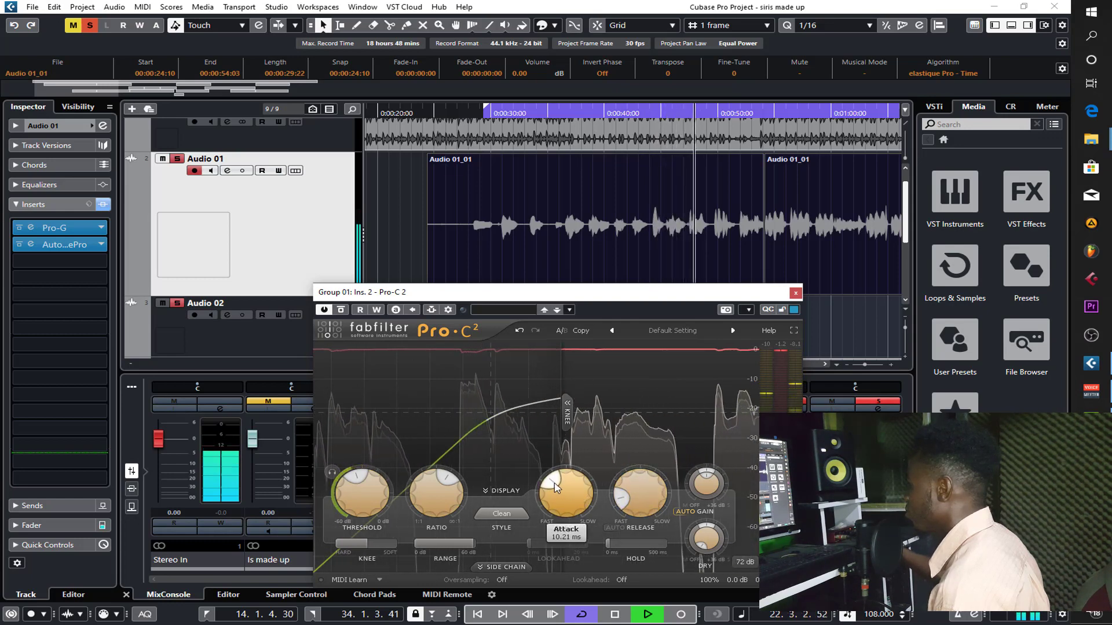
pyautogui.moveTo(553, 484); pyautogui.dragTo(554, 486)
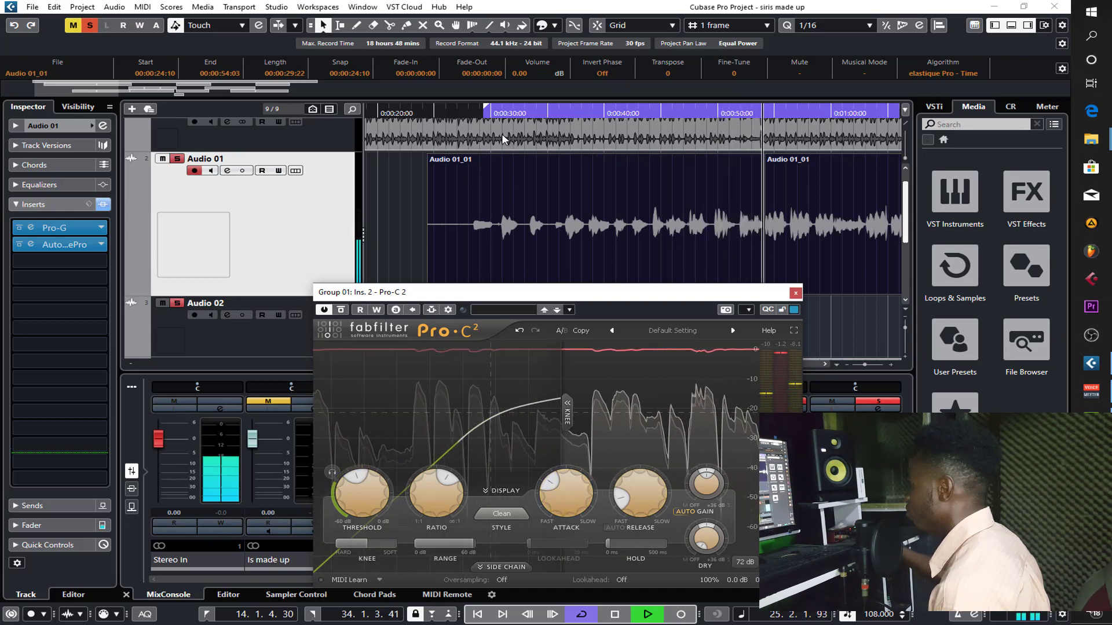
# - Replay the vocal from its start, lower the Pro-C 2 threshold slightly further, and fine-tune the attack to 7.95 ms
pyautogui.click(502, 116)
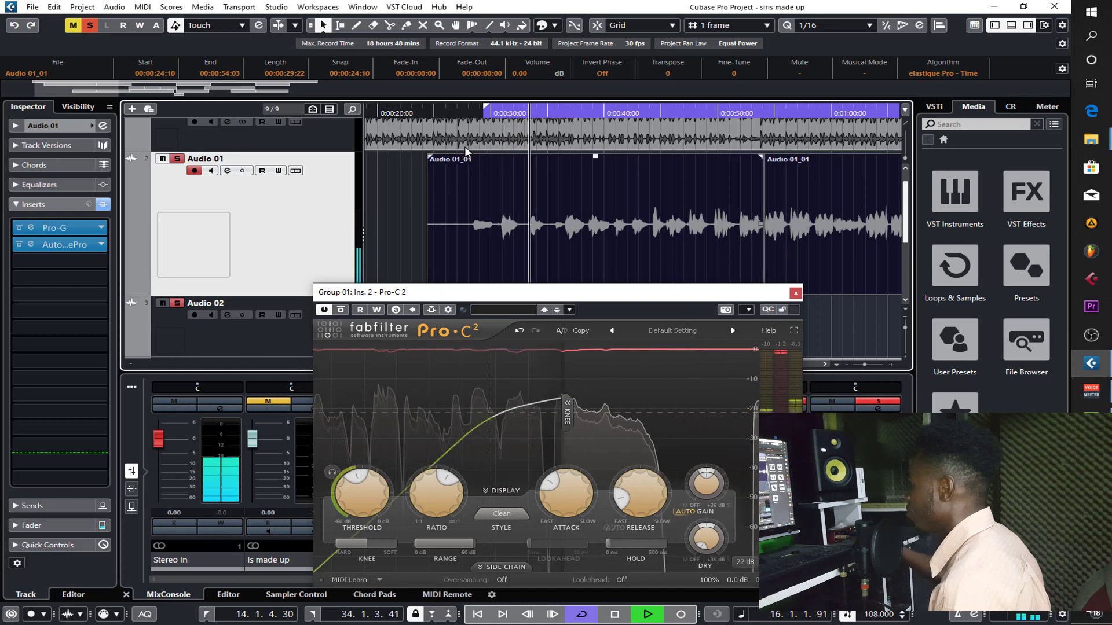
pyautogui.click(476, 115)
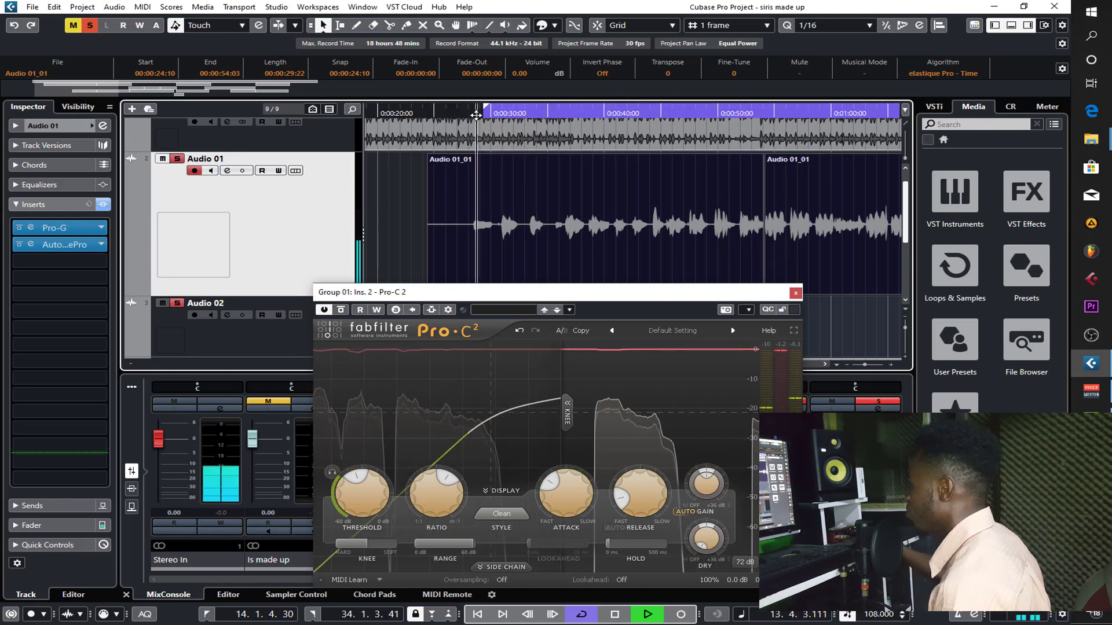
pyautogui.click(355, 480)
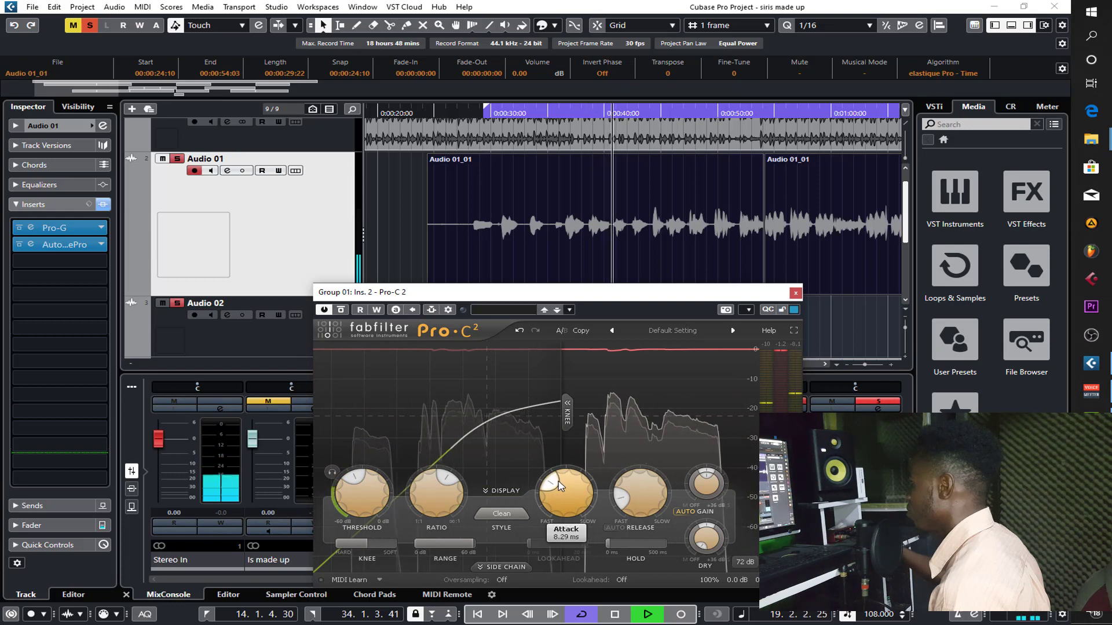
pyautogui.moveTo(561, 486); pyautogui.dragTo(556, 485)
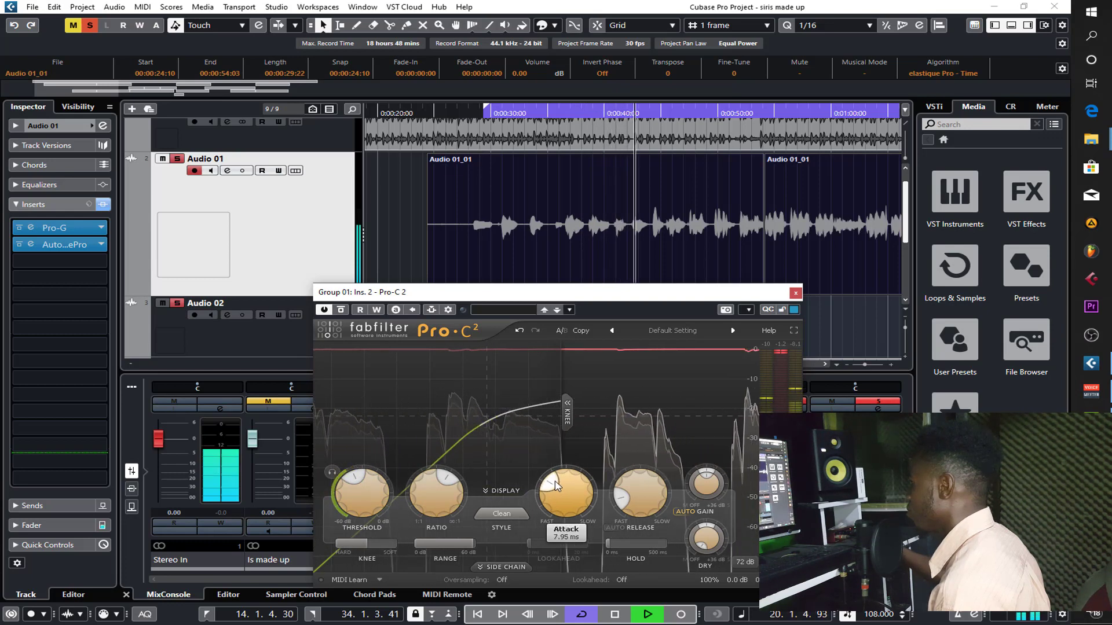
pyautogui.scroll(3, 621, 496)
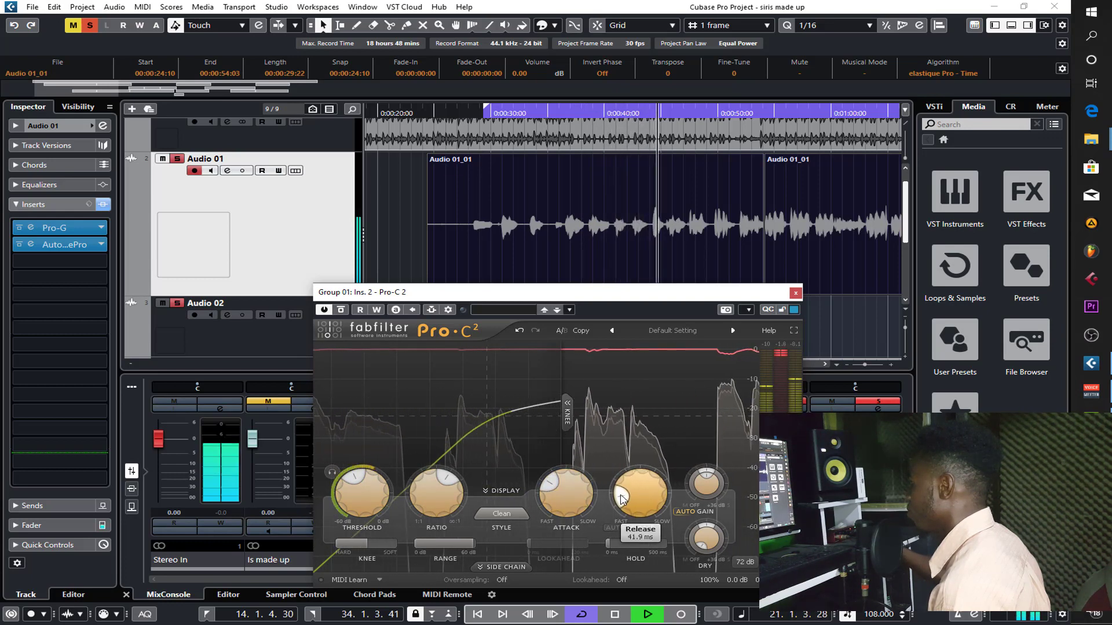
# - Replay the vocal from the loop start, shorten the Pro-C 2 release to 28.4 ms, and close the plug-in window
pyautogui.moveTo(620, 494); pyautogui.dragTo(620, 496)
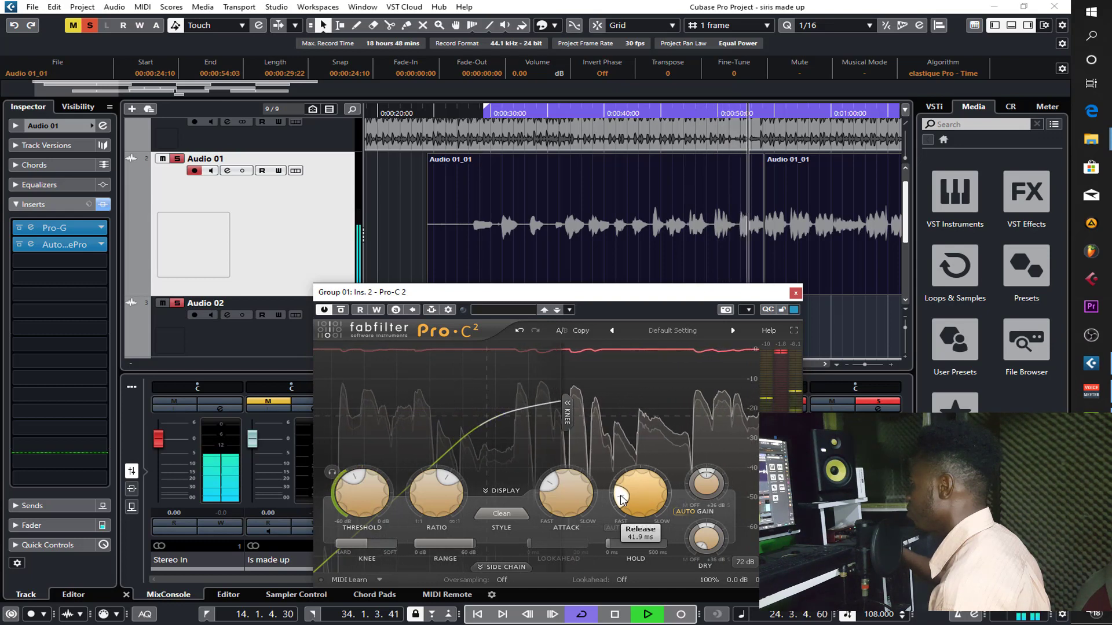
pyautogui.press('space')
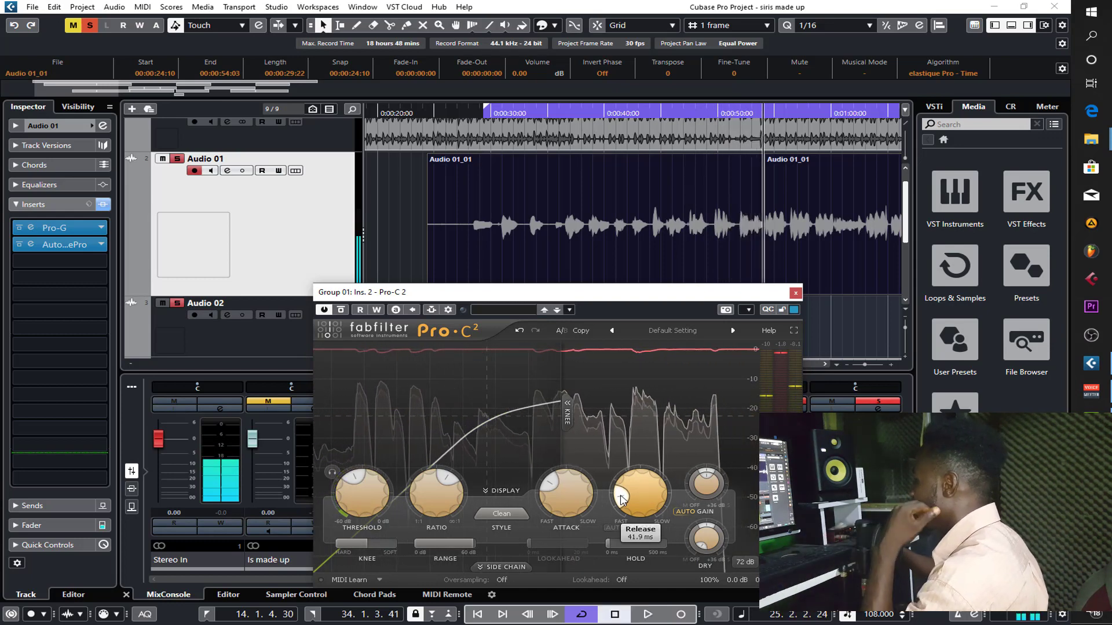
pyautogui.moveTo(377, 483)
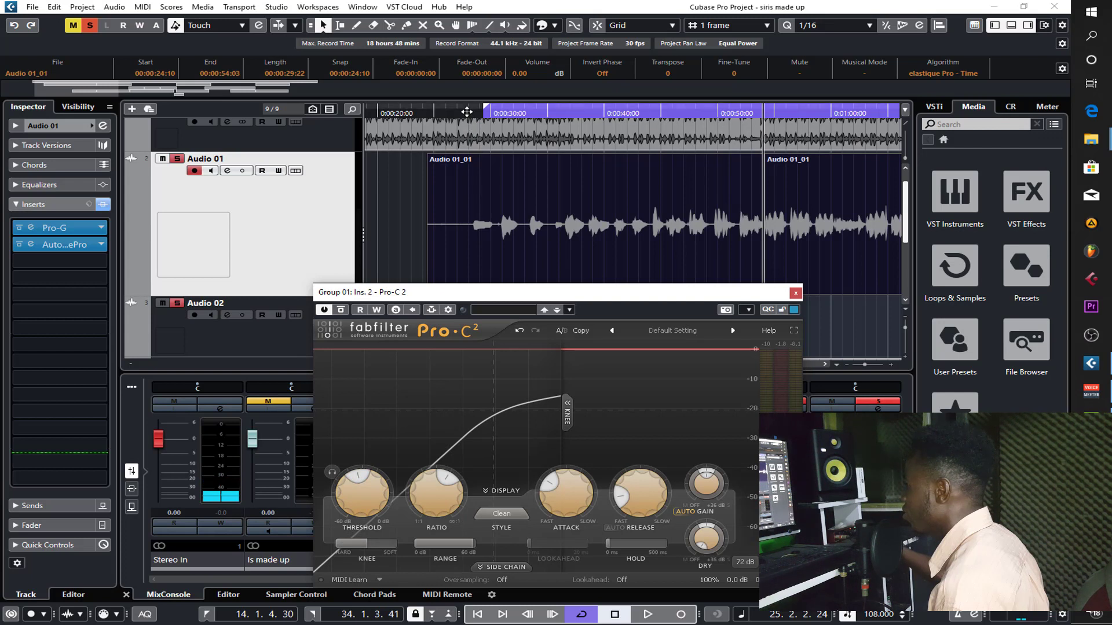
pyautogui.click(466, 112)
pyautogui.press('space')
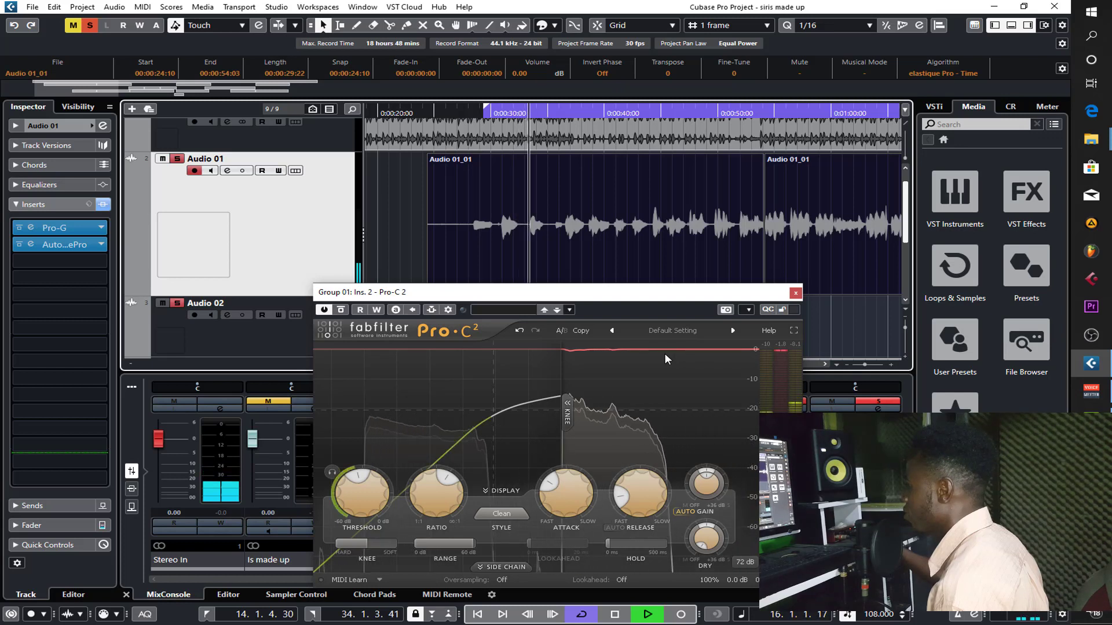
pyautogui.moveTo(630, 492)
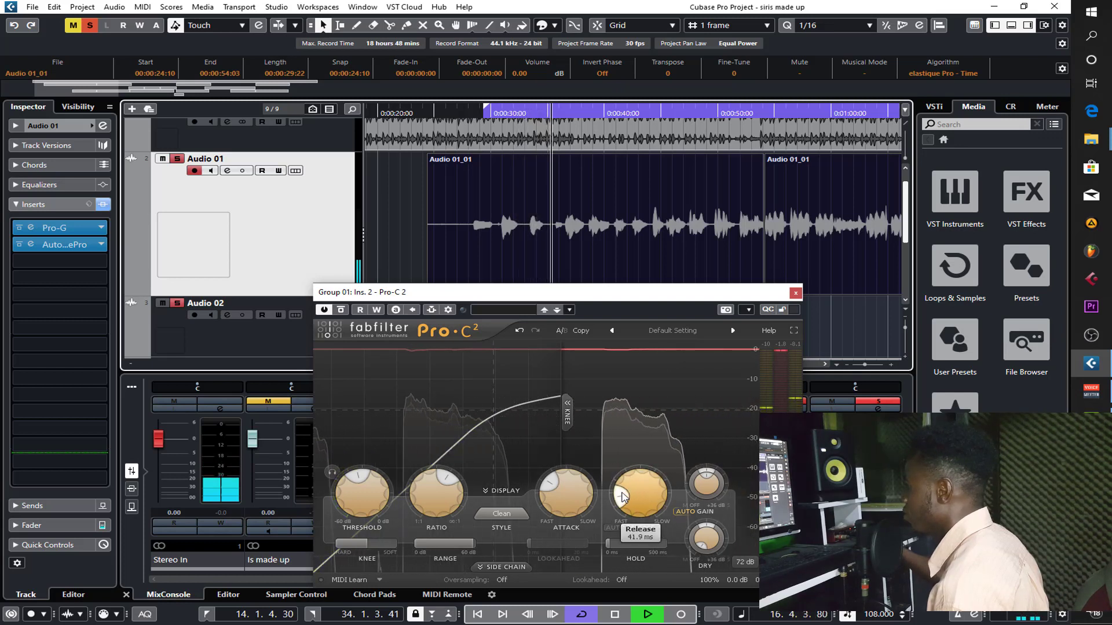
pyautogui.moveTo(623, 498); pyautogui.dragTo(622, 500)
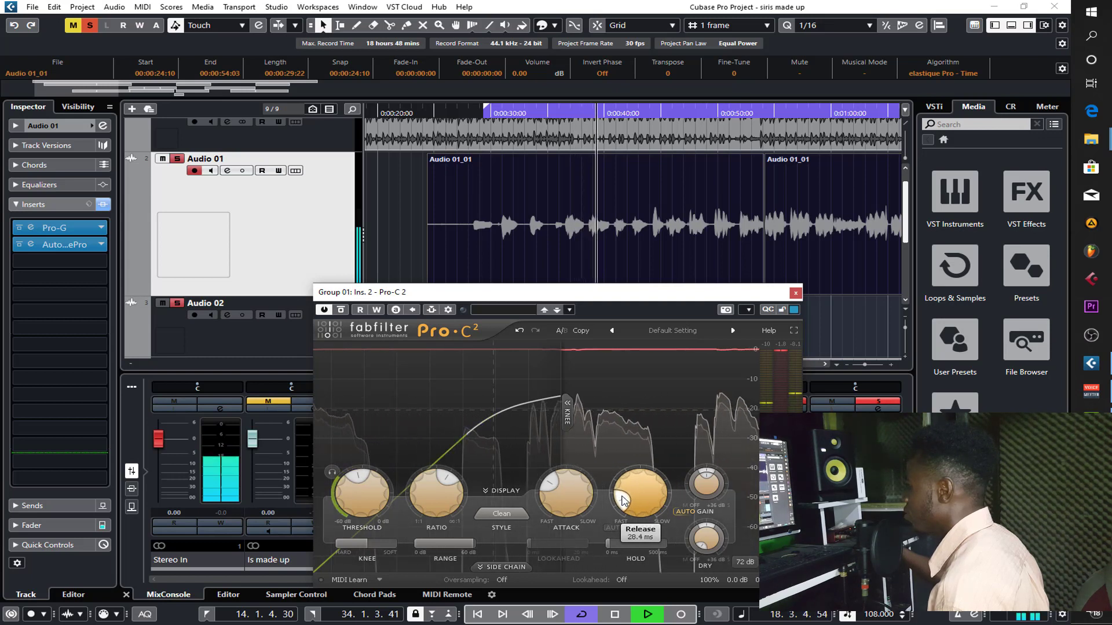
pyautogui.moveTo(549, 485)
pyautogui.moveTo(548, 482); pyautogui.dragTo(547, 483)
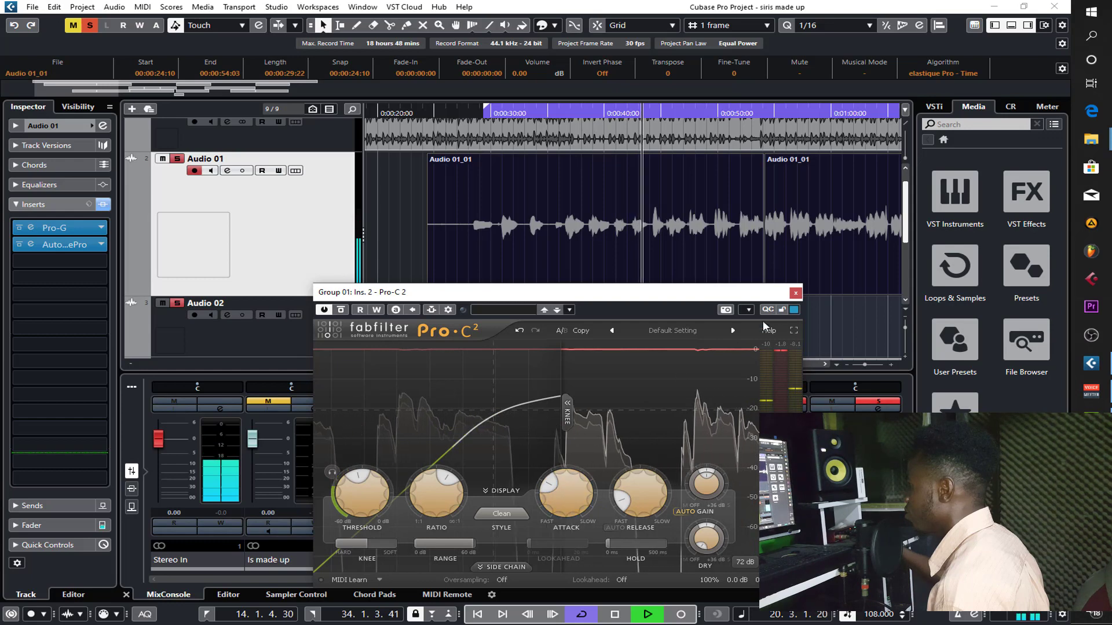
pyautogui.click(795, 293)
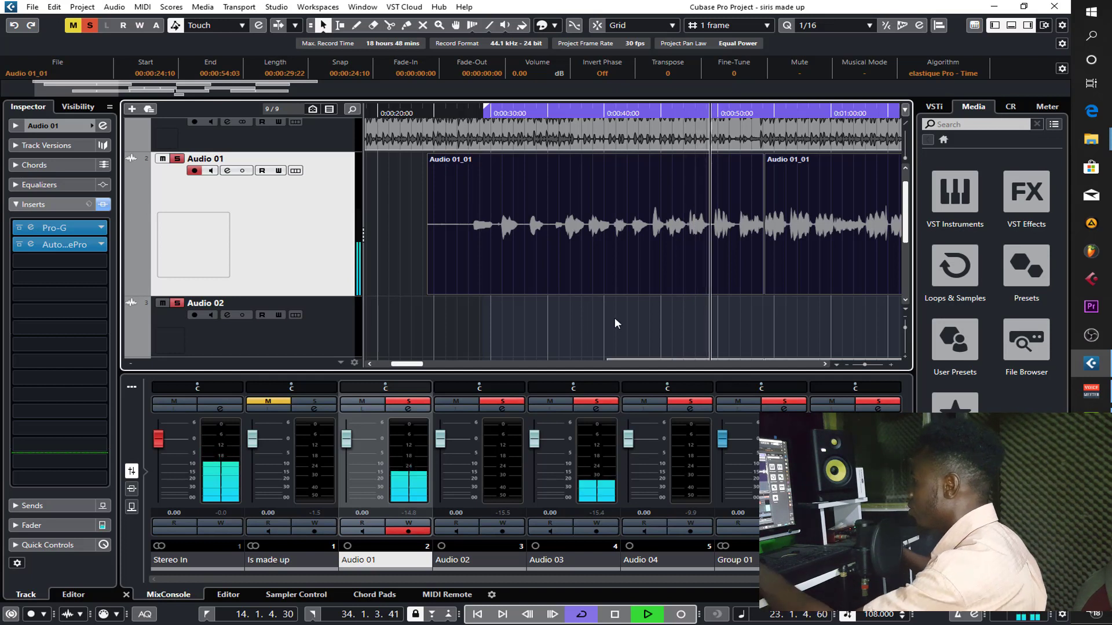
# - Clear all mutes and solos and replay the full mix from the loop start
pyautogui.click(74, 25)
pyautogui.click(90, 26)
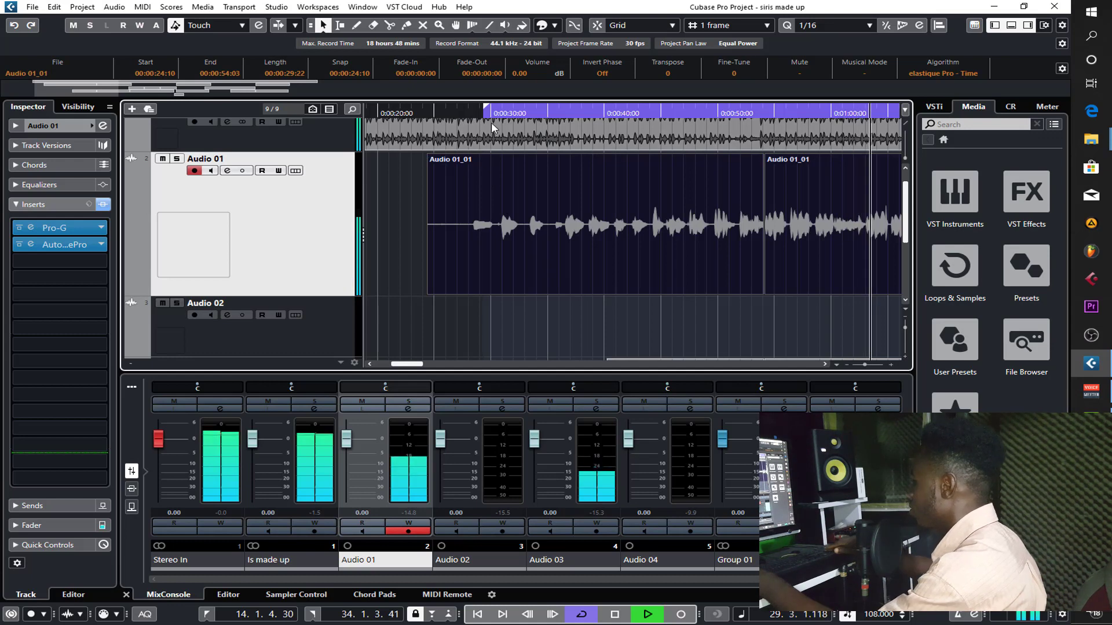
pyautogui.press('KP_1')
# - Reopen Pro-C 2 on Group 01, slightly lower its threshold and lengthen its release during playback, and close it
pyautogui.scroll(-5, 530, 271)
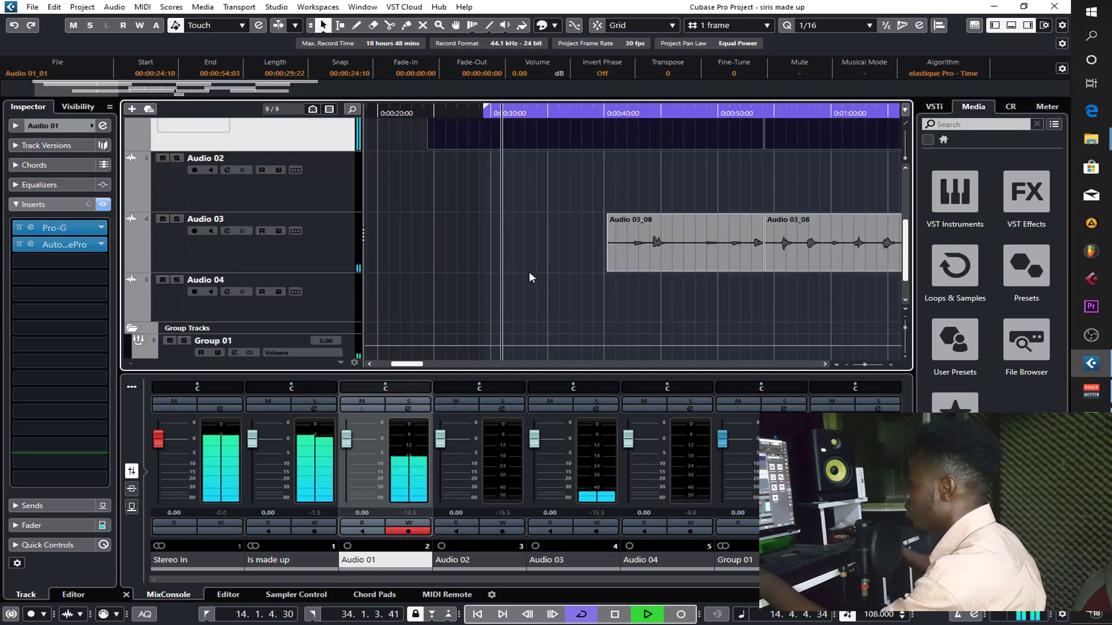
pyautogui.click(270, 328)
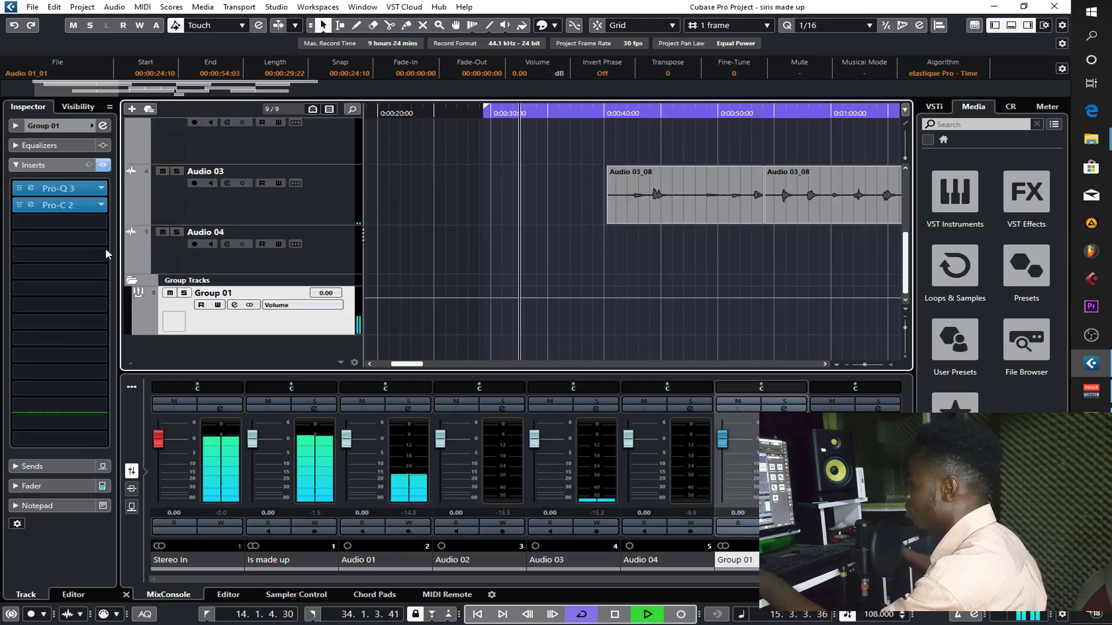
pyautogui.click(65, 206)
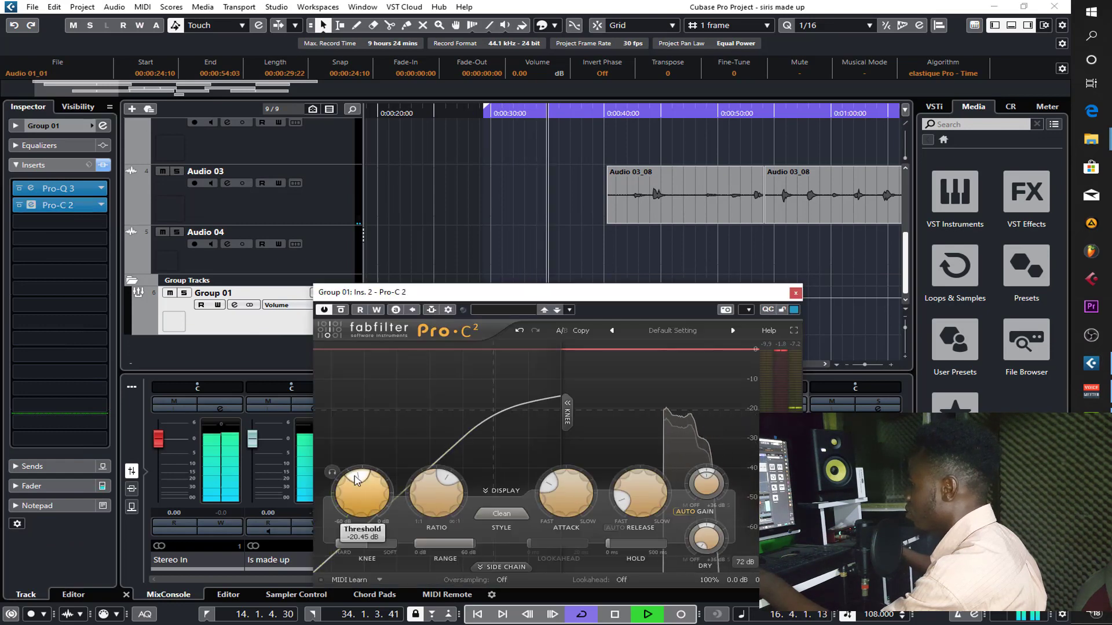
pyautogui.moveTo(363, 479); pyautogui.dragTo(355, 487)
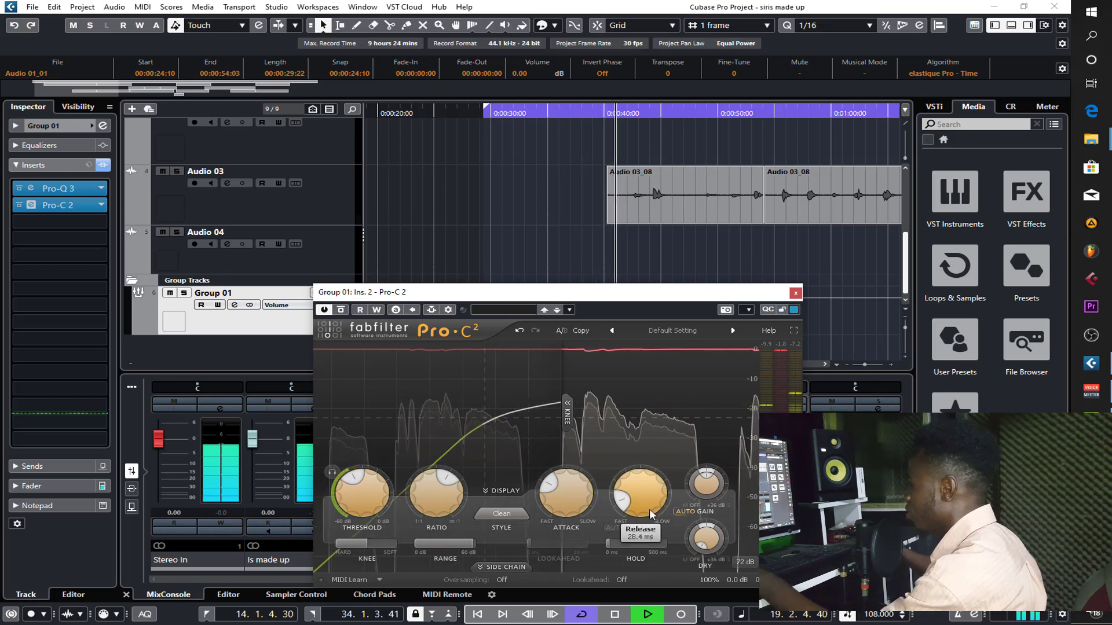
pyautogui.moveTo(623, 501); pyautogui.dragTo(624, 494)
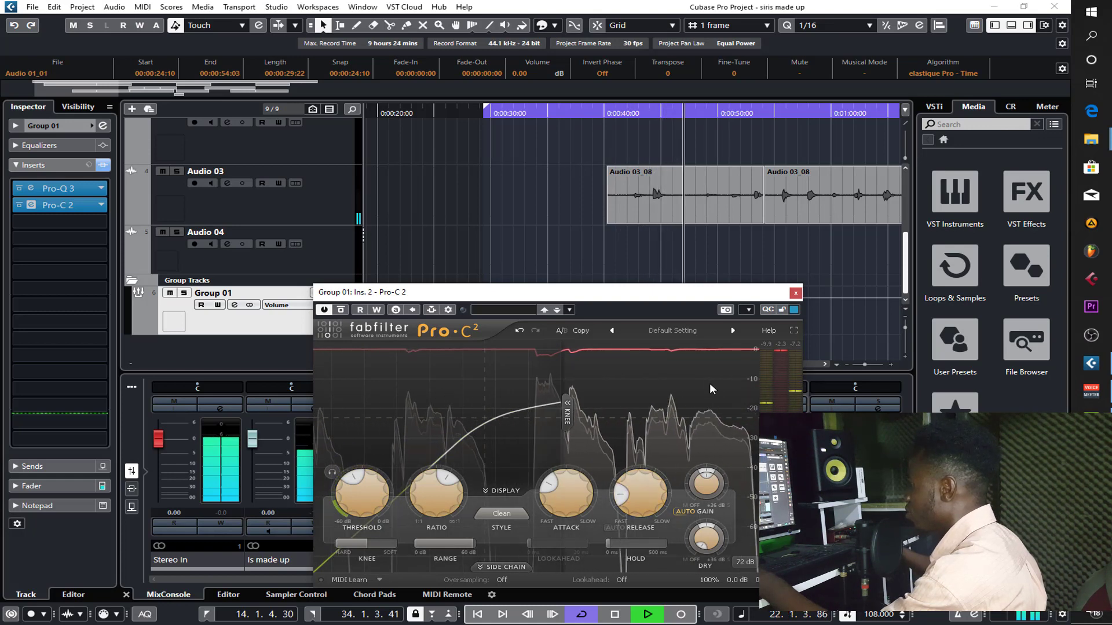
pyautogui.click(795, 293)
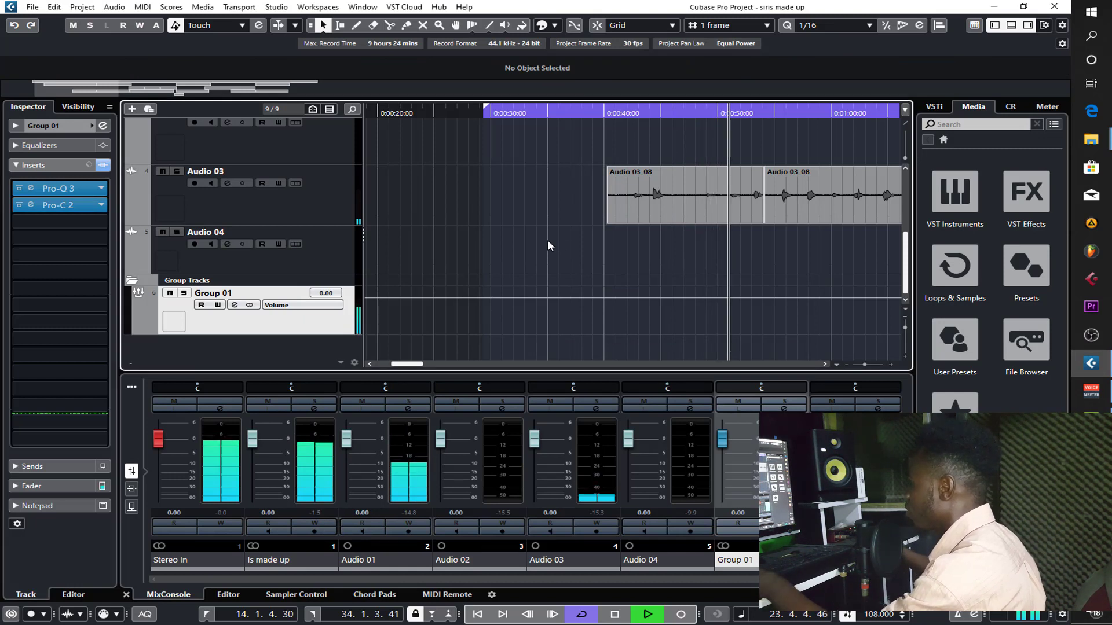
pyautogui.press('space')
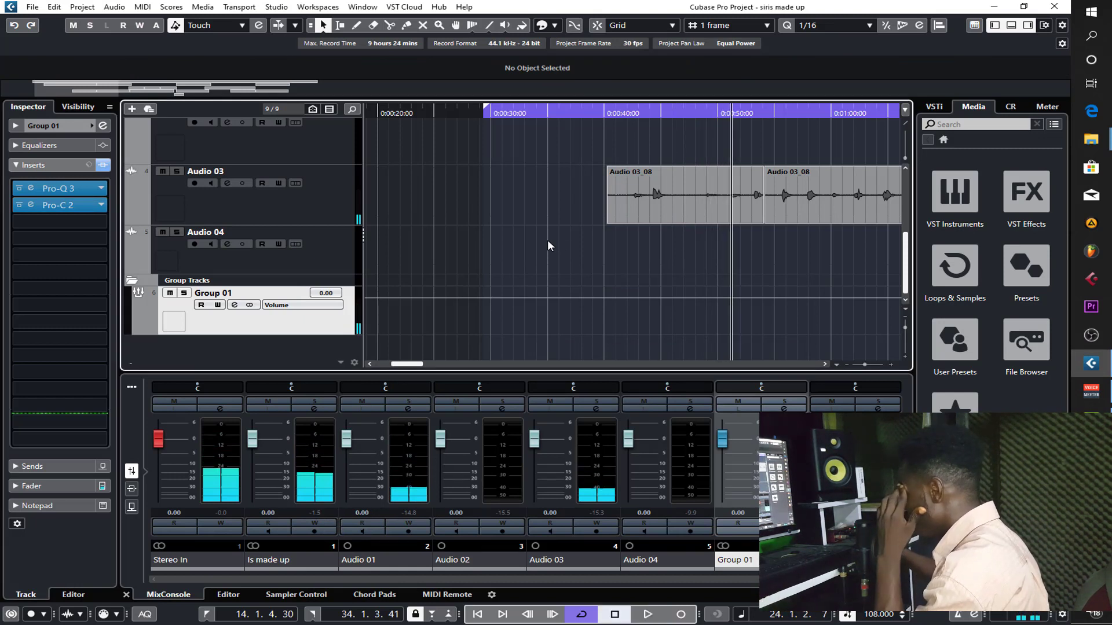
# - Insert the Pro-DS de-esser in the third insert slot of Group 01
pyautogui.click(55, 222)
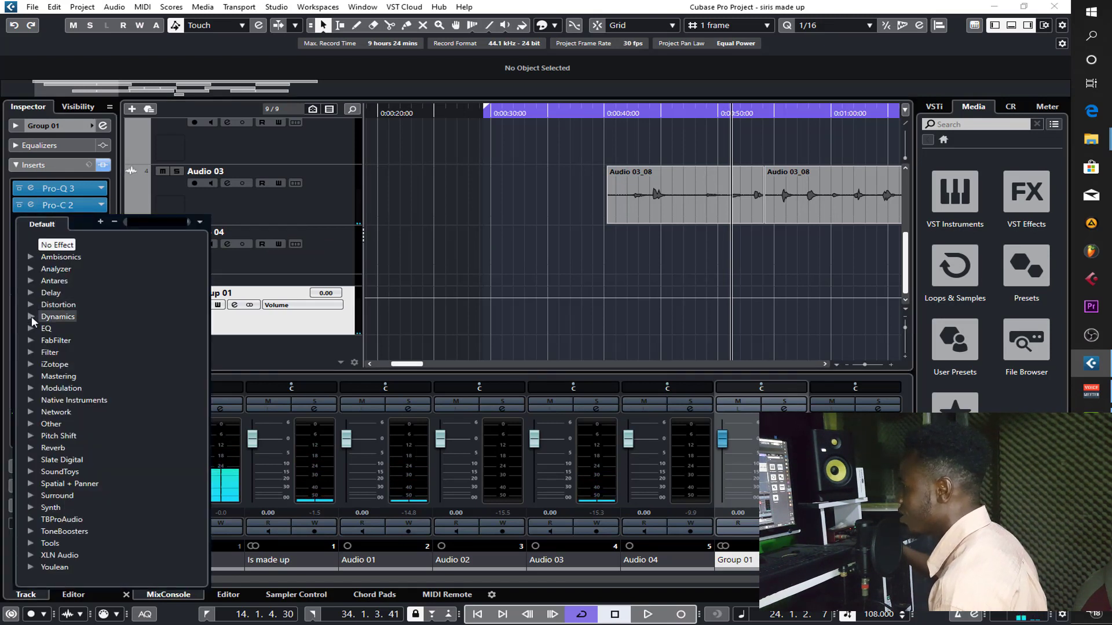
pyautogui.click(32, 316)
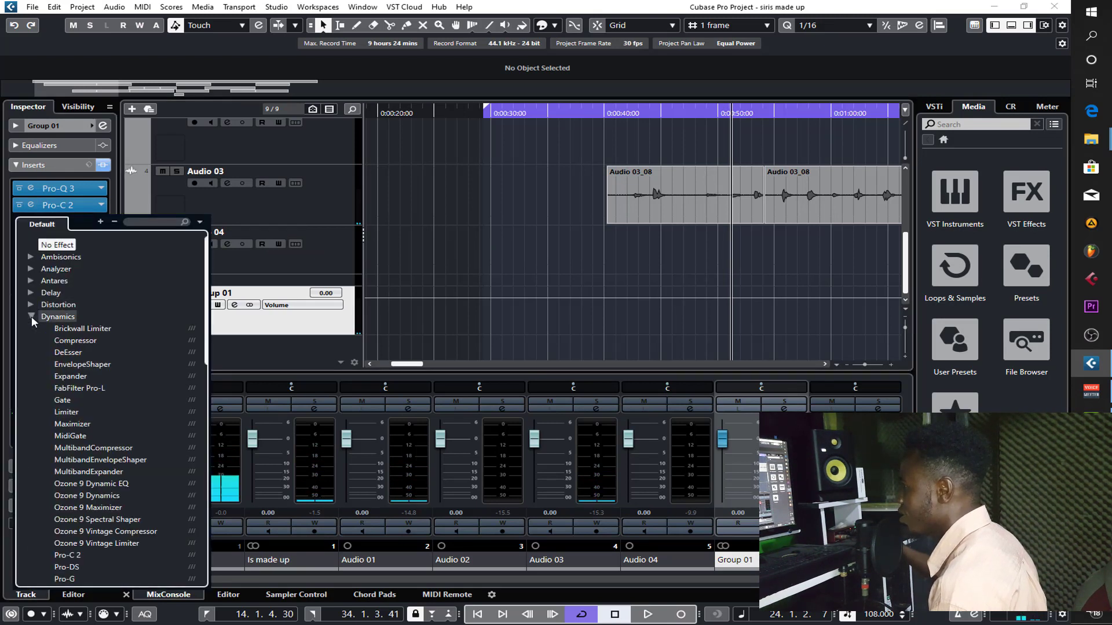
pyautogui.click(73, 567)
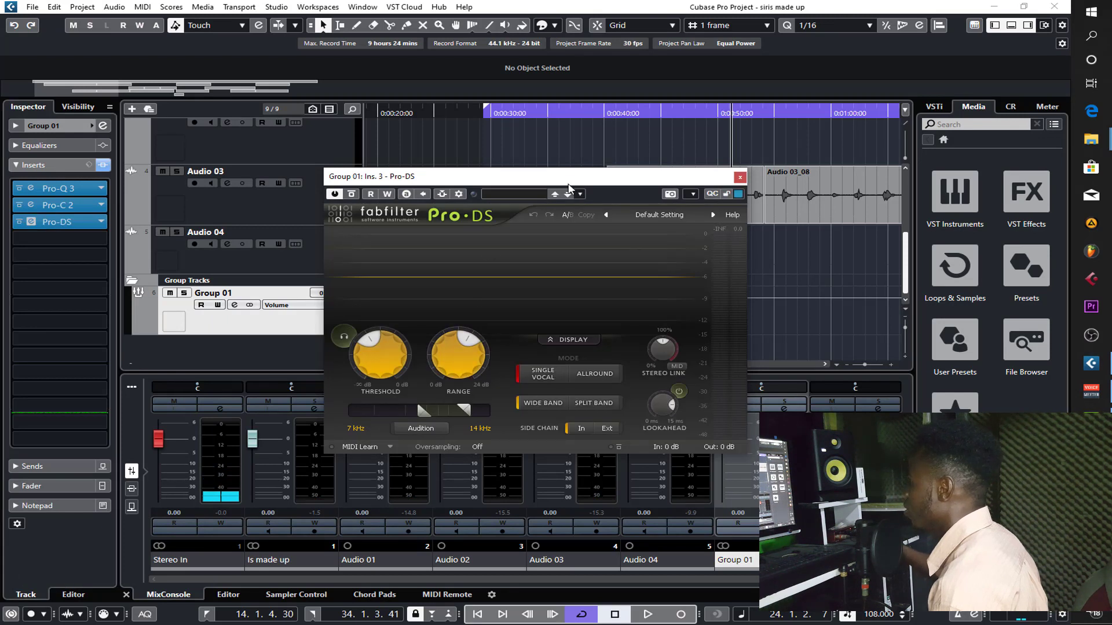
# - Solo Group 01 and play the vocal through Pro-DS
pyautogui.click(184, 293)
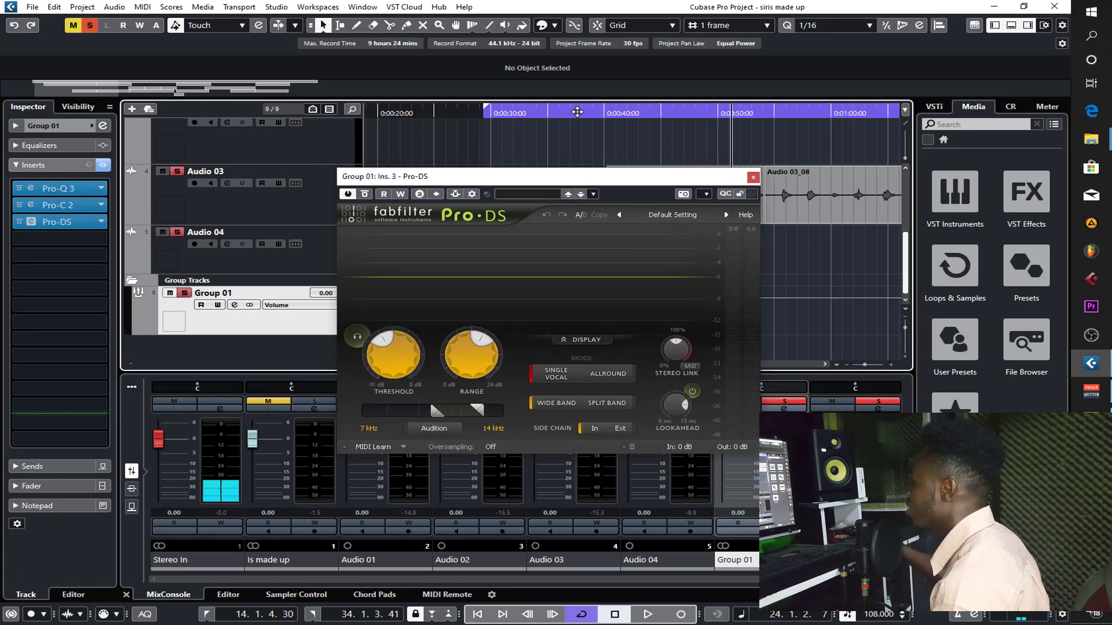
pyautogui.press('space')
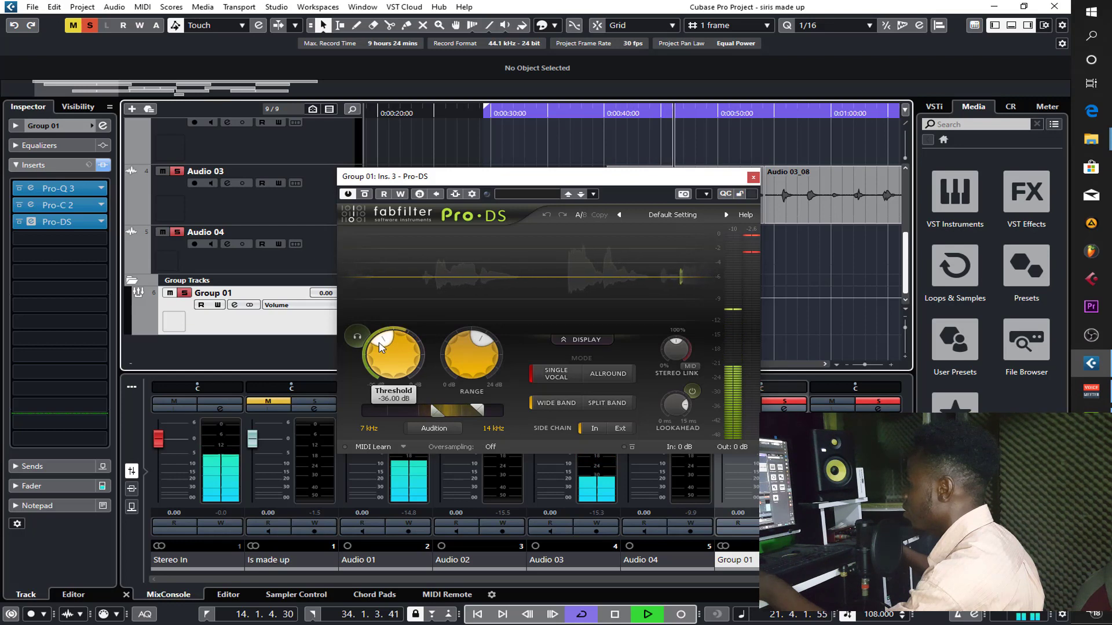
pyautogui.press('space')
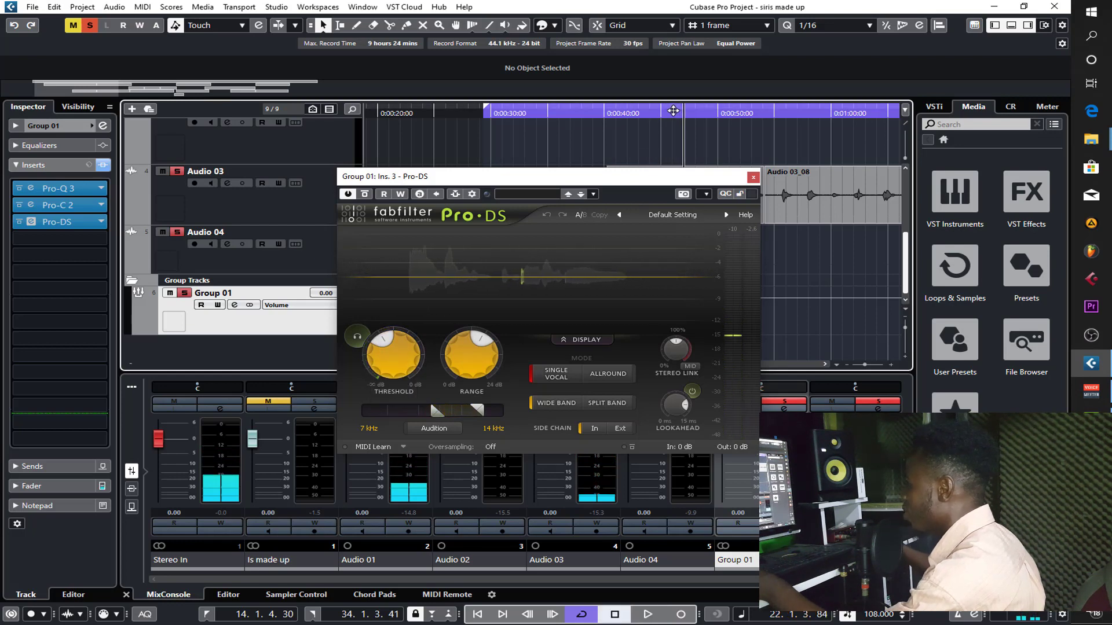
# - Move the playhead back to about bar 21 and load the Single Vocal preset Male Split Band in Pro-DS
pyautogui.click(669, 110)
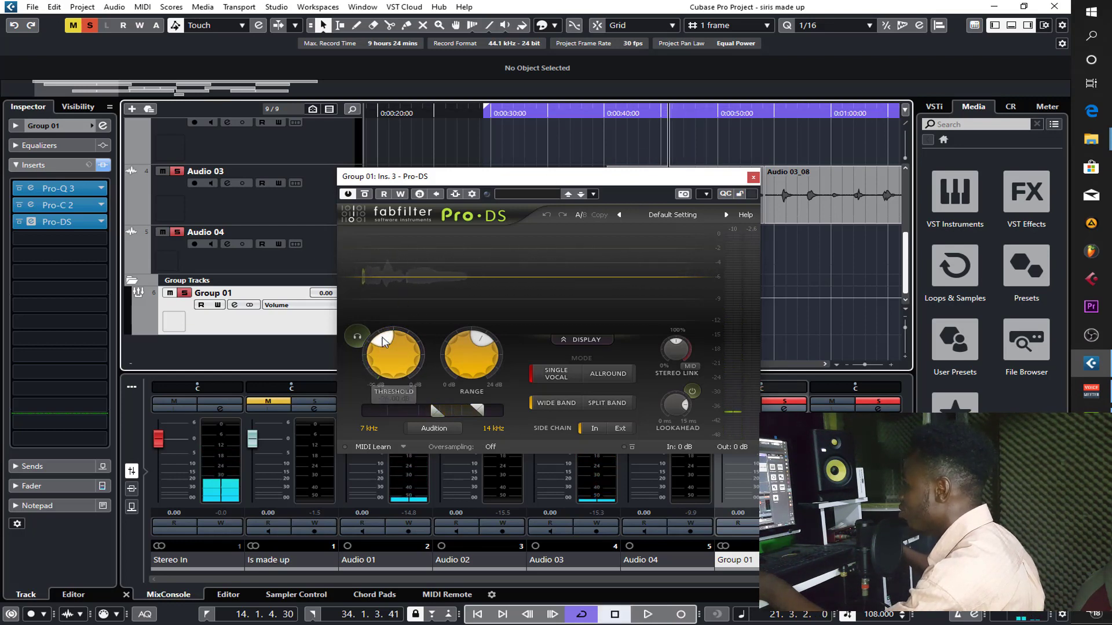
pyautogui.click(674, 216)
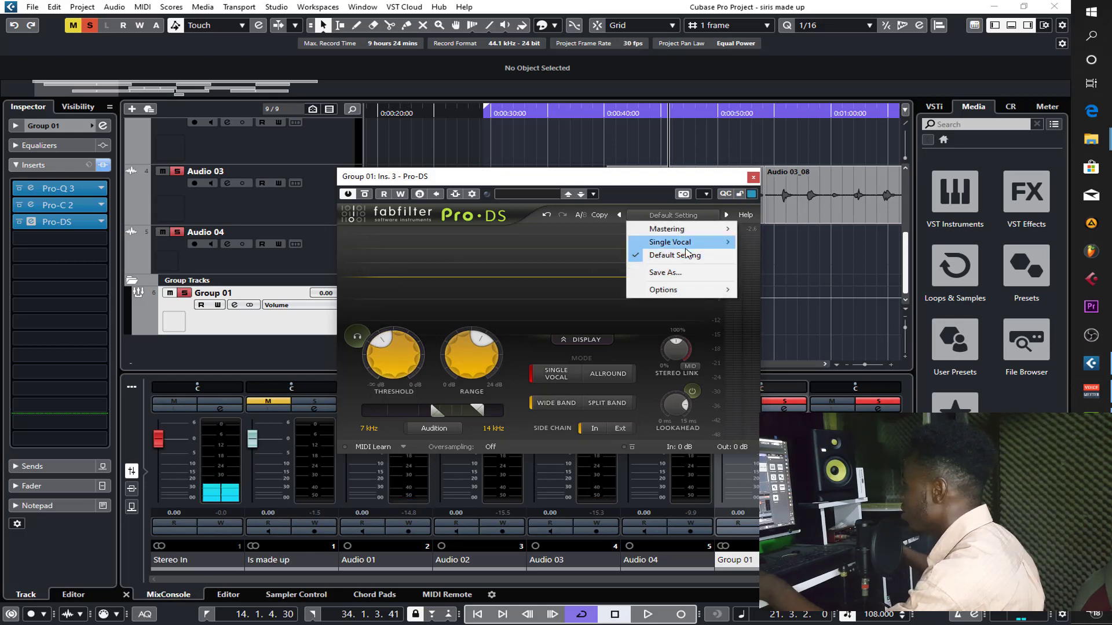
pyautogui.moveTo(722, 246)
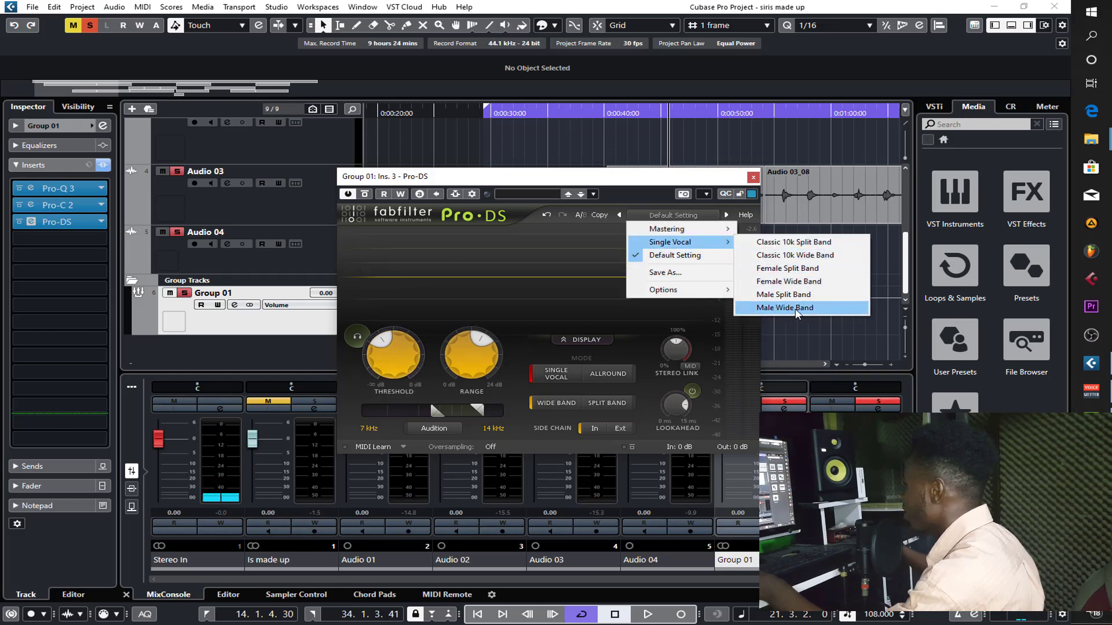
pyautogui.click(788, 294)
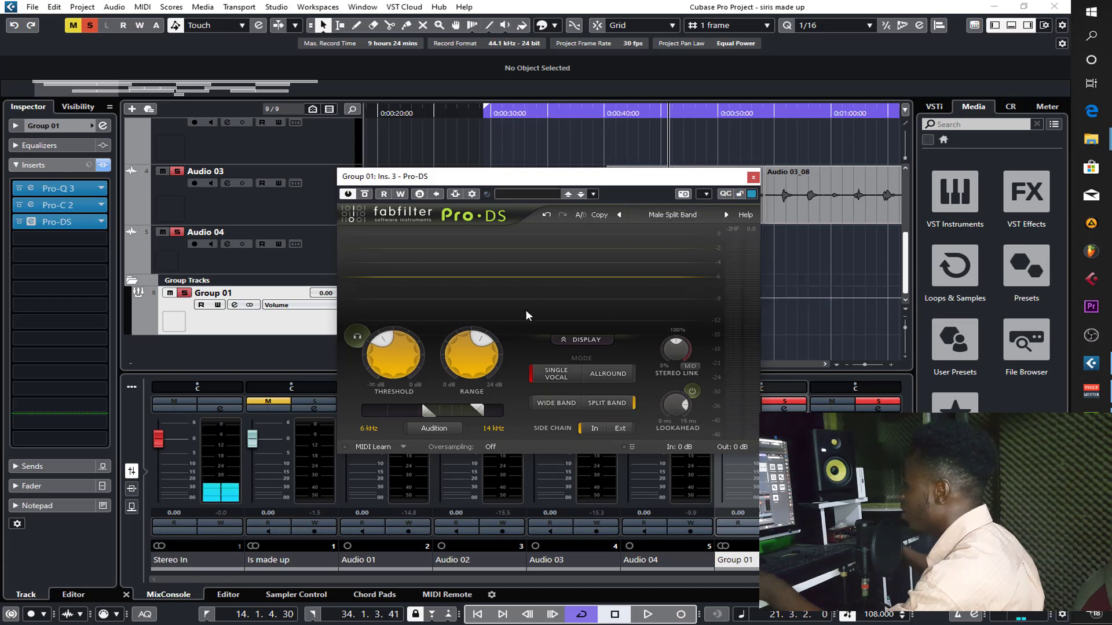
# - Play the vocal from about bar 21, nudge the Pro-DS threshold slightly lower, and briefly audition the triggering signal
pyautogui.click(662, 109)
pyautogui.press('space')
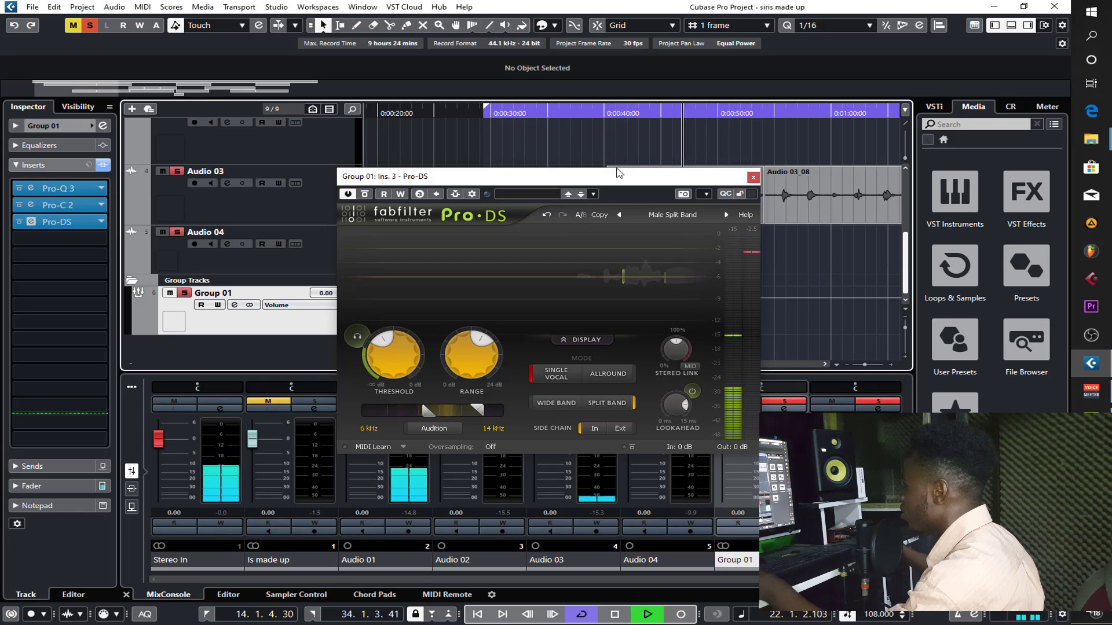
pyautogui.click(386, 341)
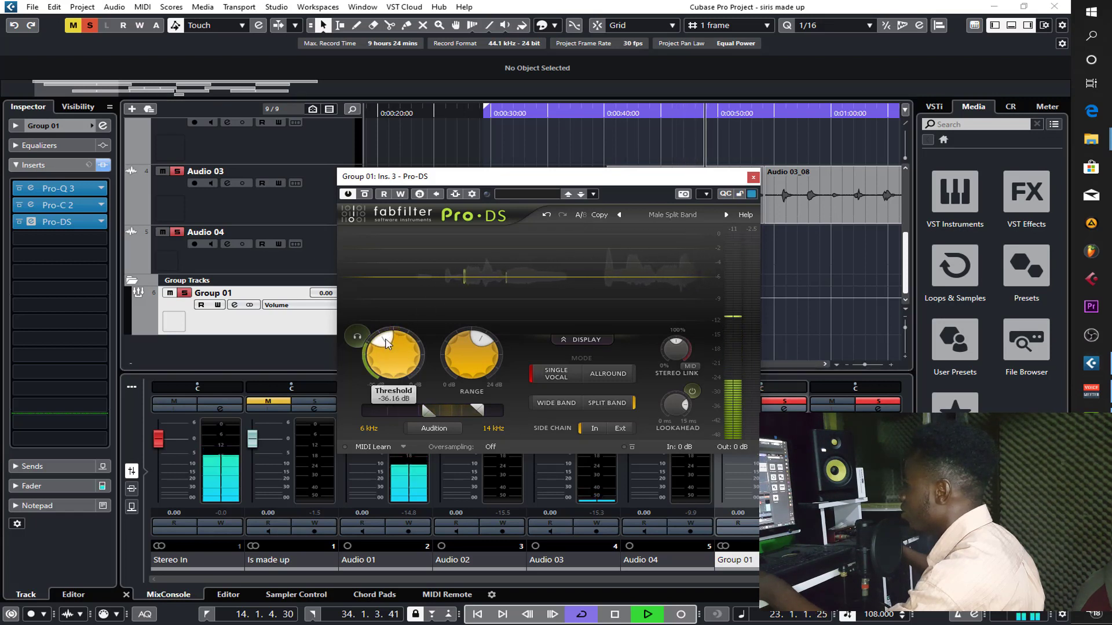
pyautogui.click(356, 338)
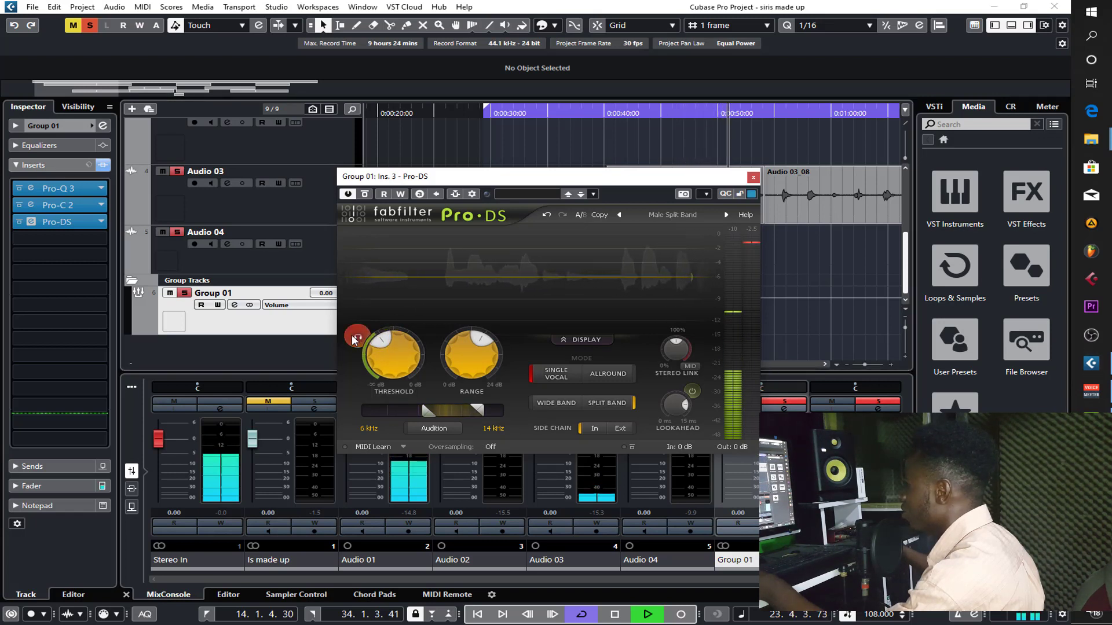
pyautogui.click(355, 338)
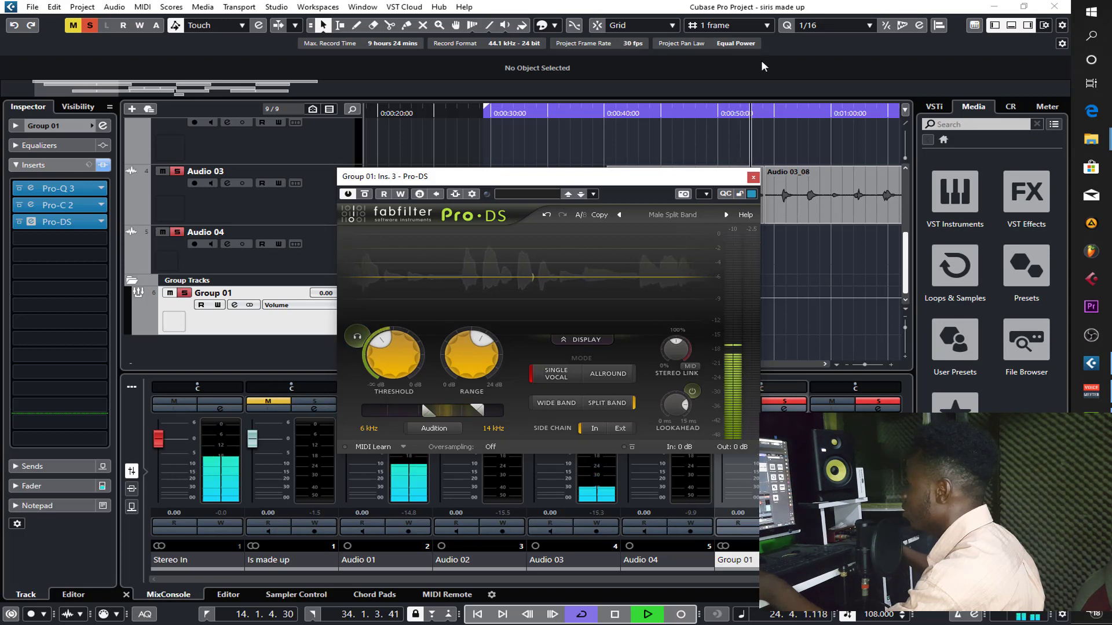
# - Replay the phrases between 0:00:40 and 0:00:50, comparing the vocal with the sibilance that triggers Pro-DS
pyautogui.press('space')
pyautogui.click(712, 111)
pyautogui.press('space')
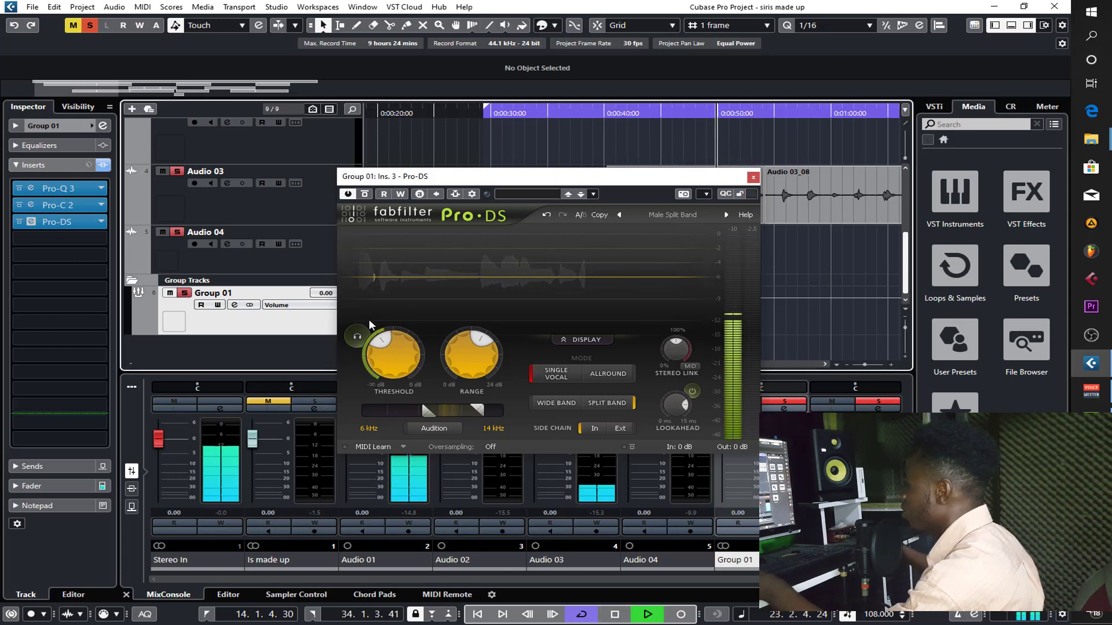
pyautogui.click(357, 338)
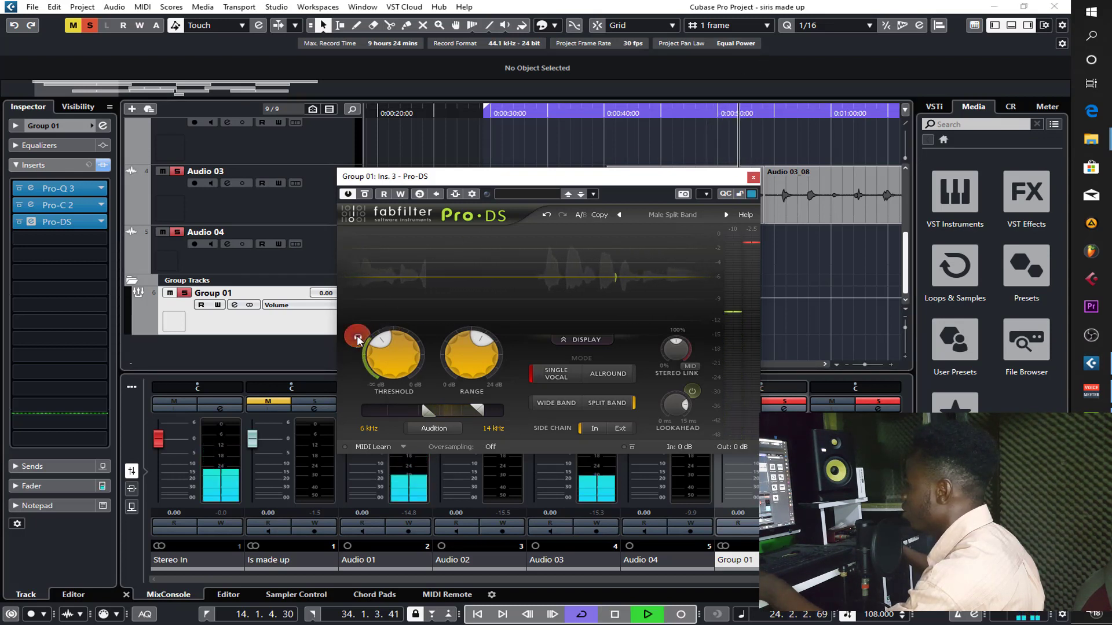
pyautogui.click(357, 337)
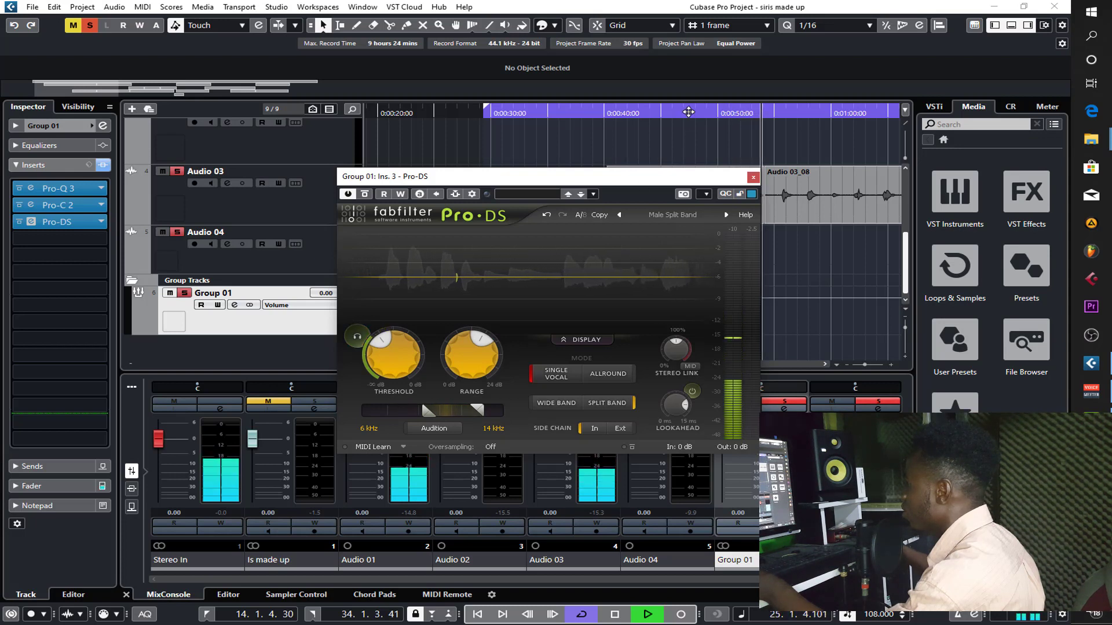
pyautogui.click(687, 111)
pyautogui.click(357, 337)
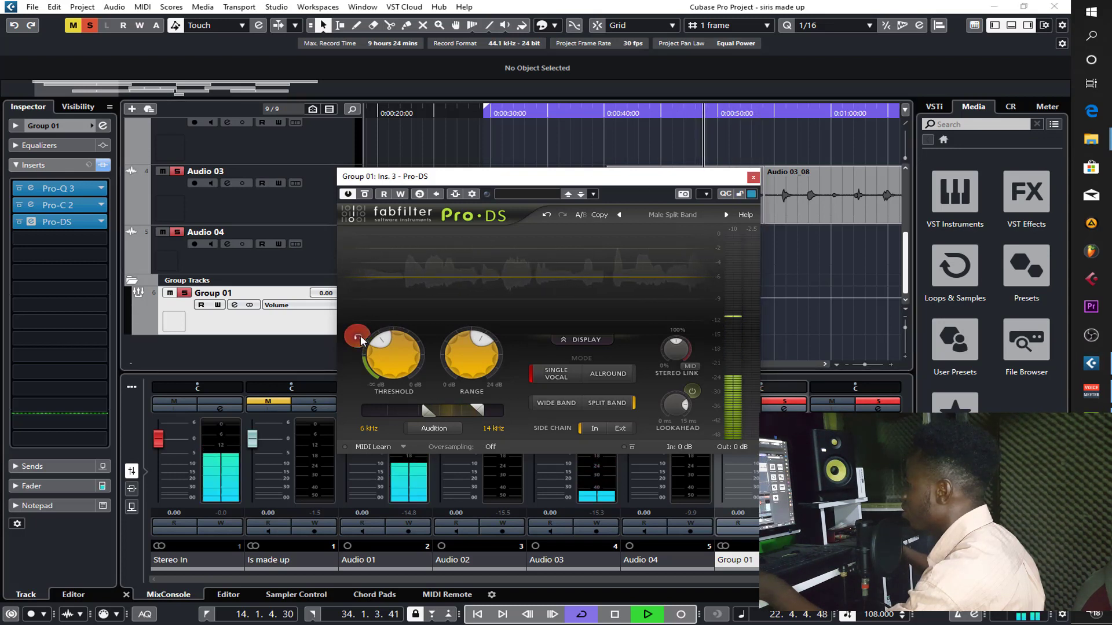
pyautogui.click(664, 112)
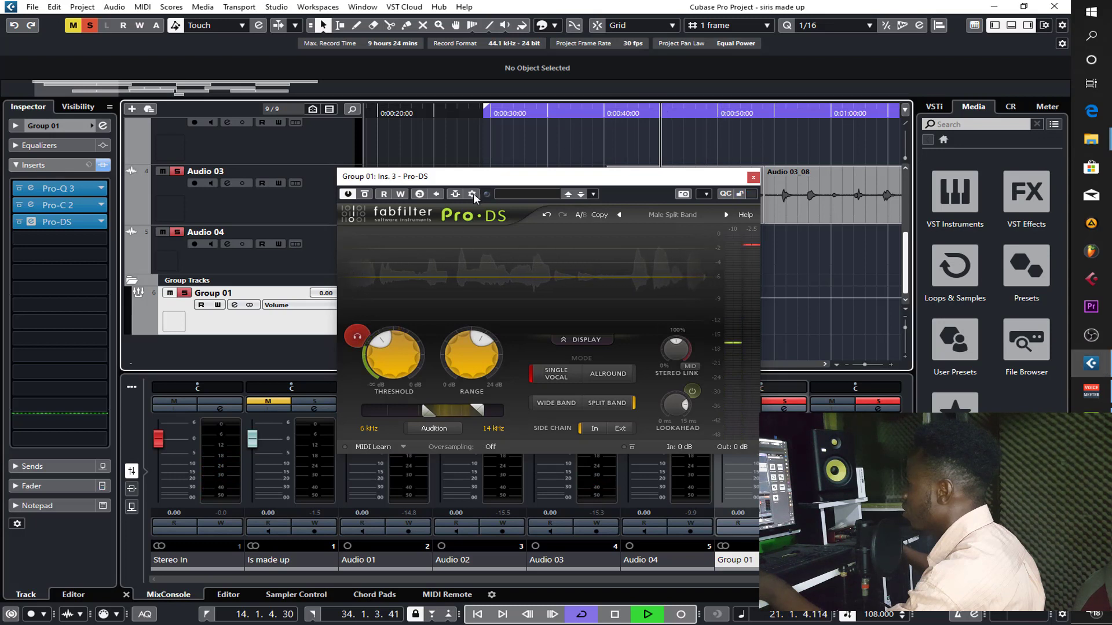
# - Finish auditioning the signal that triggers Pro-DS, switch the audition off, stop playback and close the plug-in
pyautogui.click(358, 339)
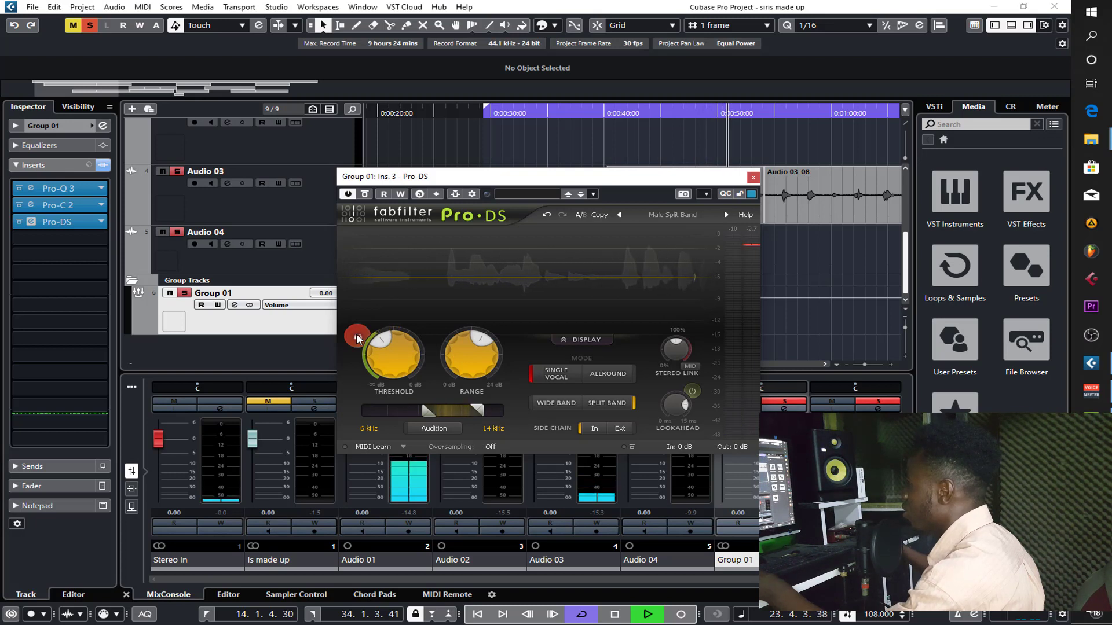
pyautogui.click(359, 337)
pyautogui.press('space')
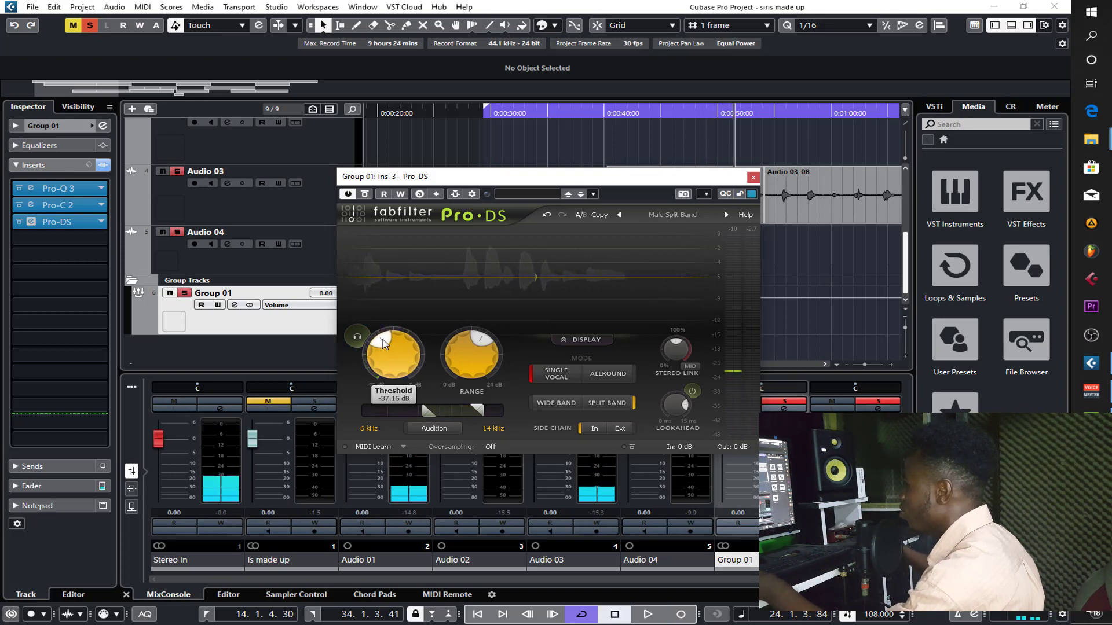
pyautogui.click(751, 179)
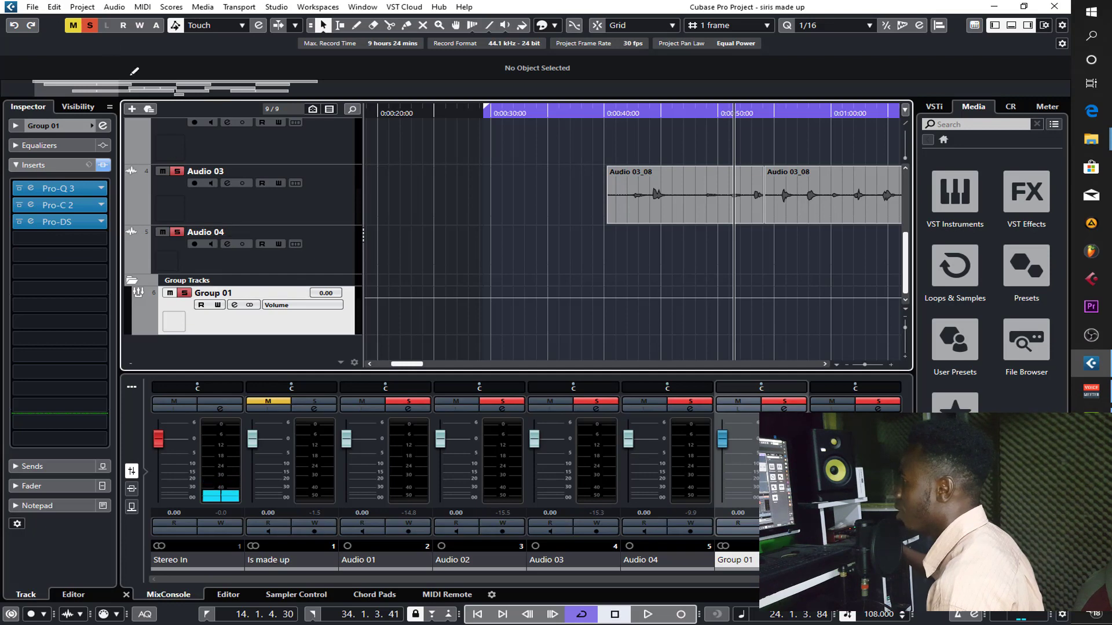
# - Clear all mute and solo states and play the full mix from about bar 20
pyautogui.click(73, 25)
pyautogui.click(90, 24)
pyautogui.moveTo(279, 93); pyautogui.dragTo(565, 93)
pyautogui.click(408, 109)
pyautogui.press('space')
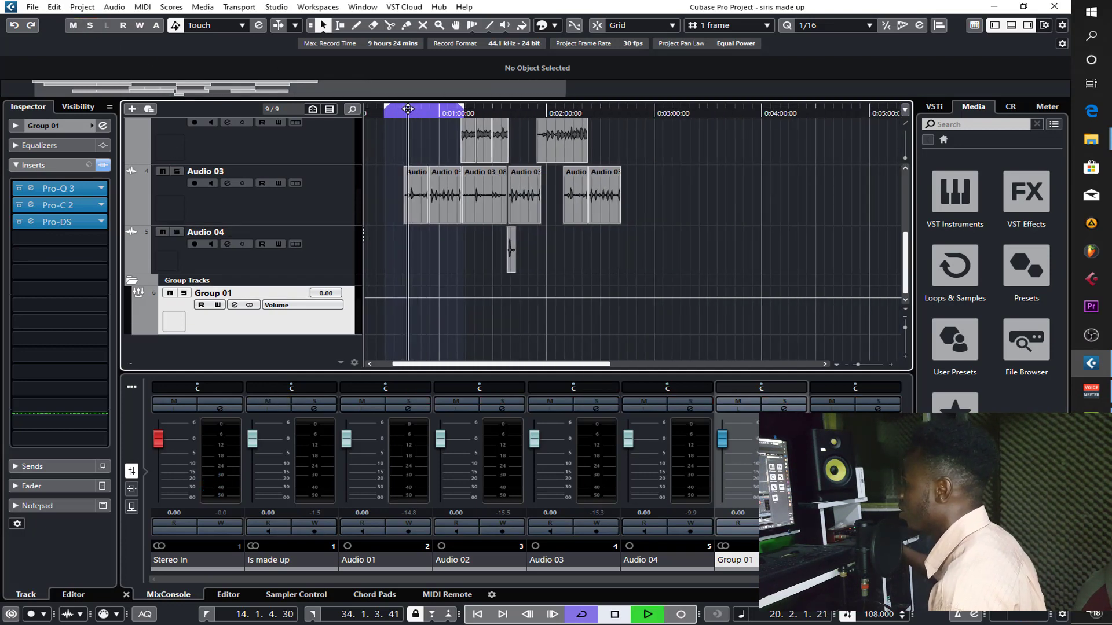
# - Mute Audio 03 and keep the mix playing to hear the lead vocal with the instrumental
pyautogui.scroll(3, 390, 249)
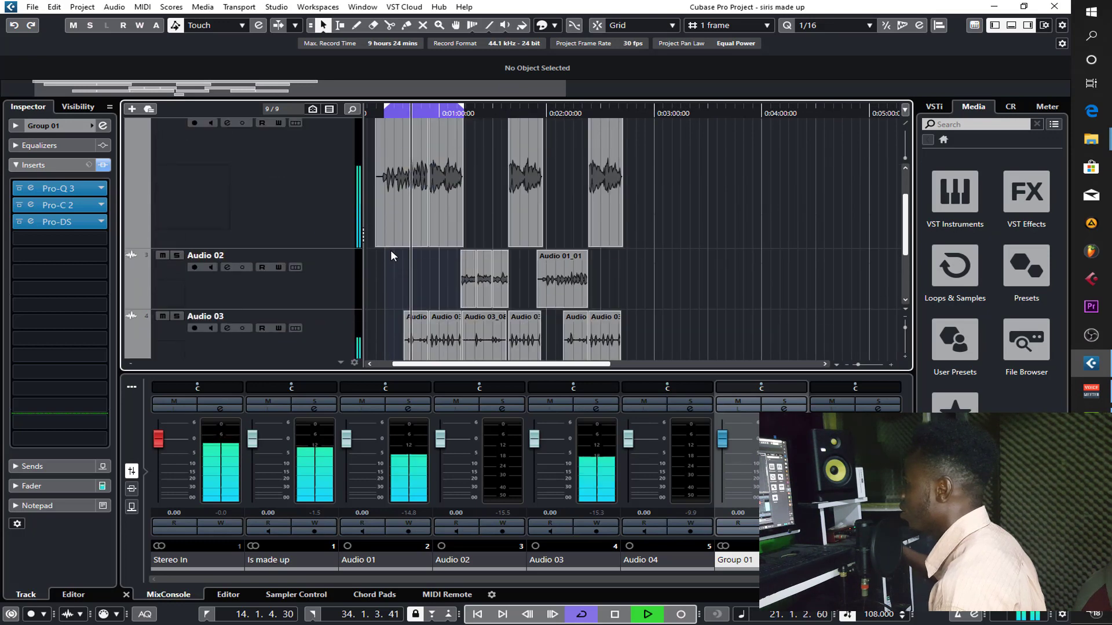
pyautogui.scroll(-3, 392, 237)
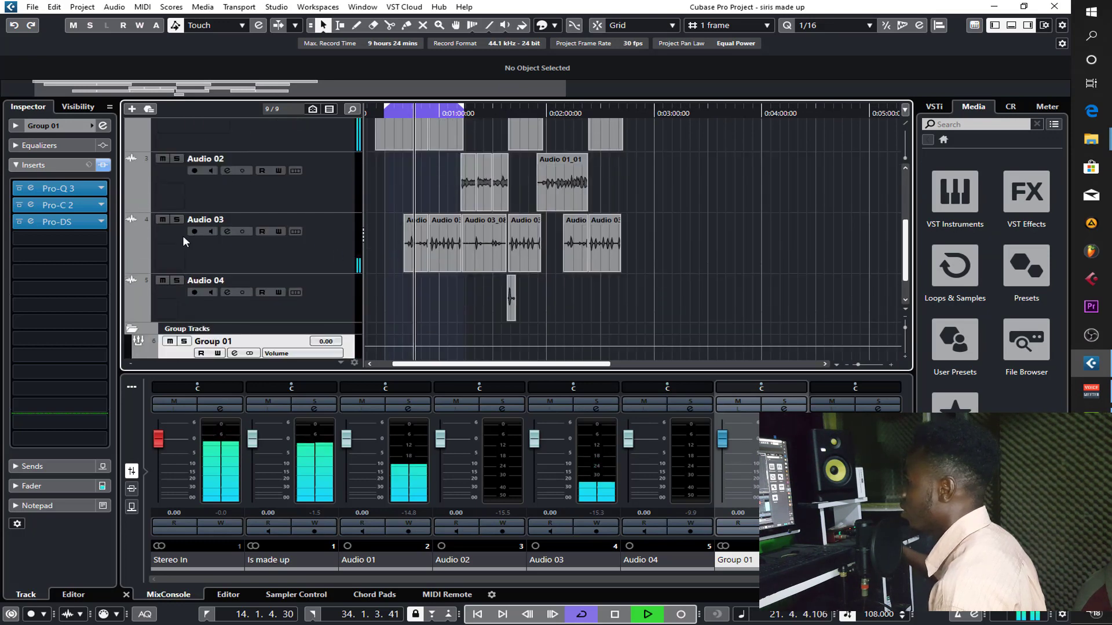
pyautogui.click(163, 219)
pyautogui.scroll(3, 400, 203)
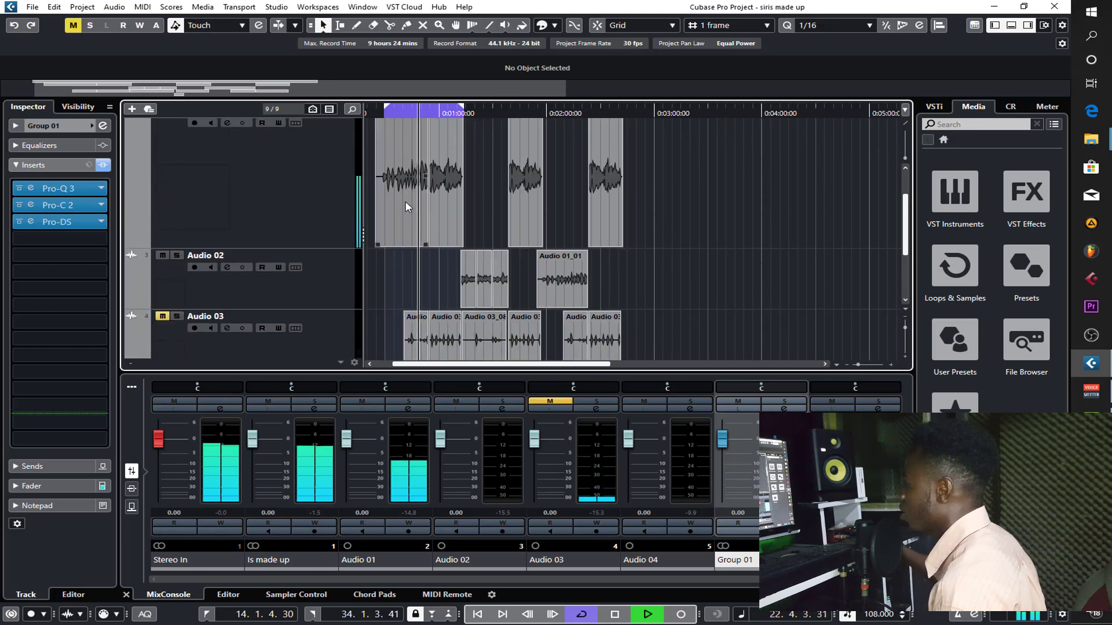
pyautogui.moveTo(529, 96); pyautogui.dragTo(238, 91)
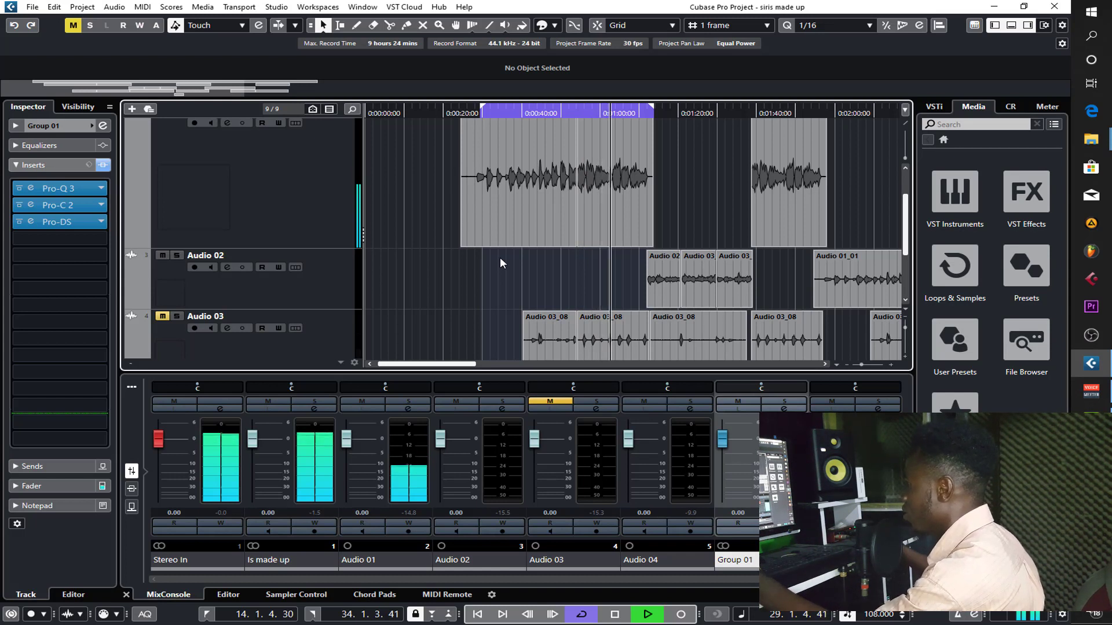
# - Stop playback and insert StudioEQ in the fourth insert slot of Group 01
pyautogui.press('space')
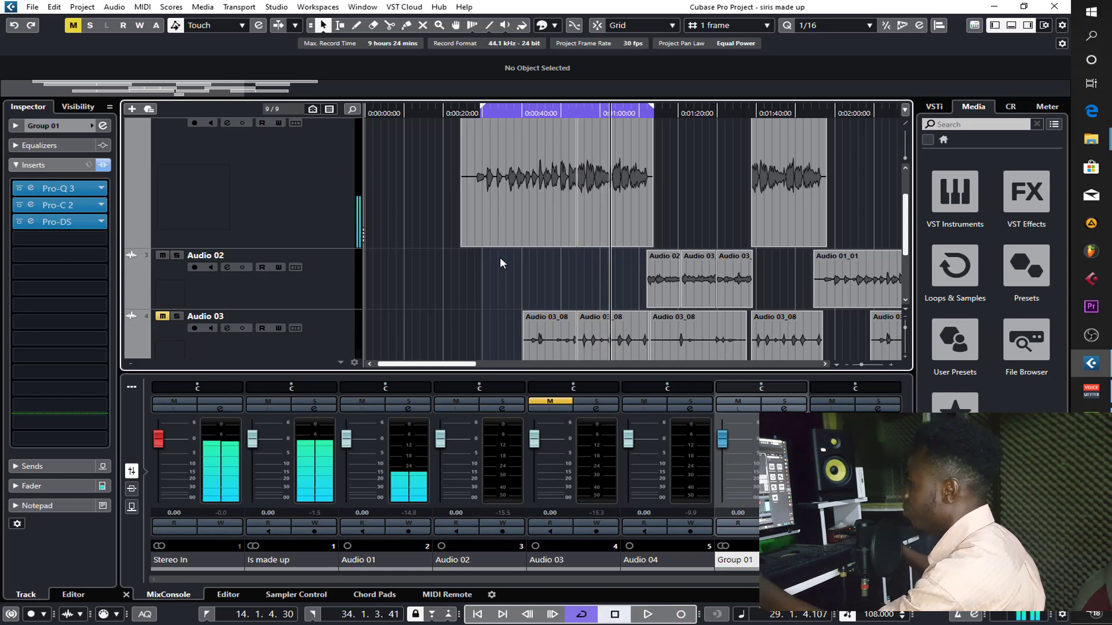
pyautogui.click(50, 239)
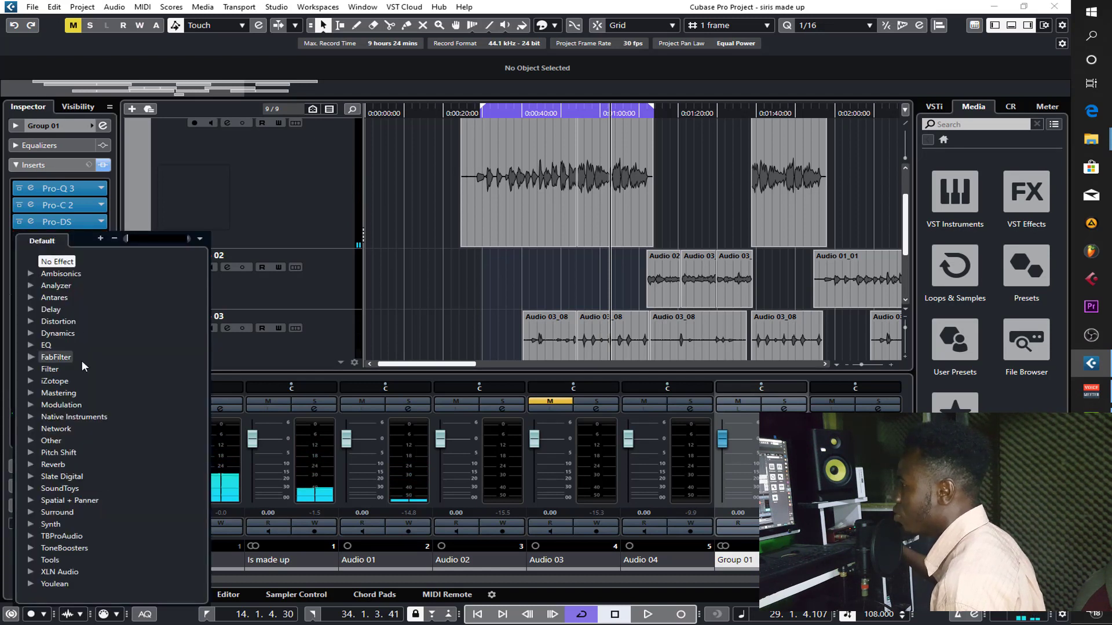
pyautogui.click(31, 345)
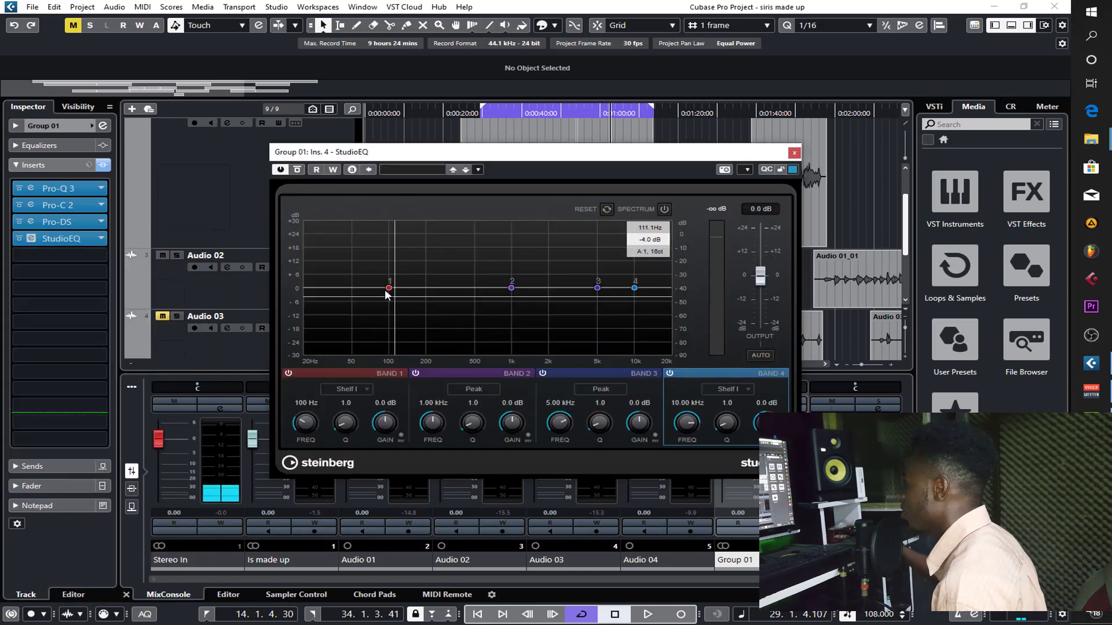
# - Look through the StudioEQ presets for a suitable vocal setting without loading one
pyautogui.click(427, 172)
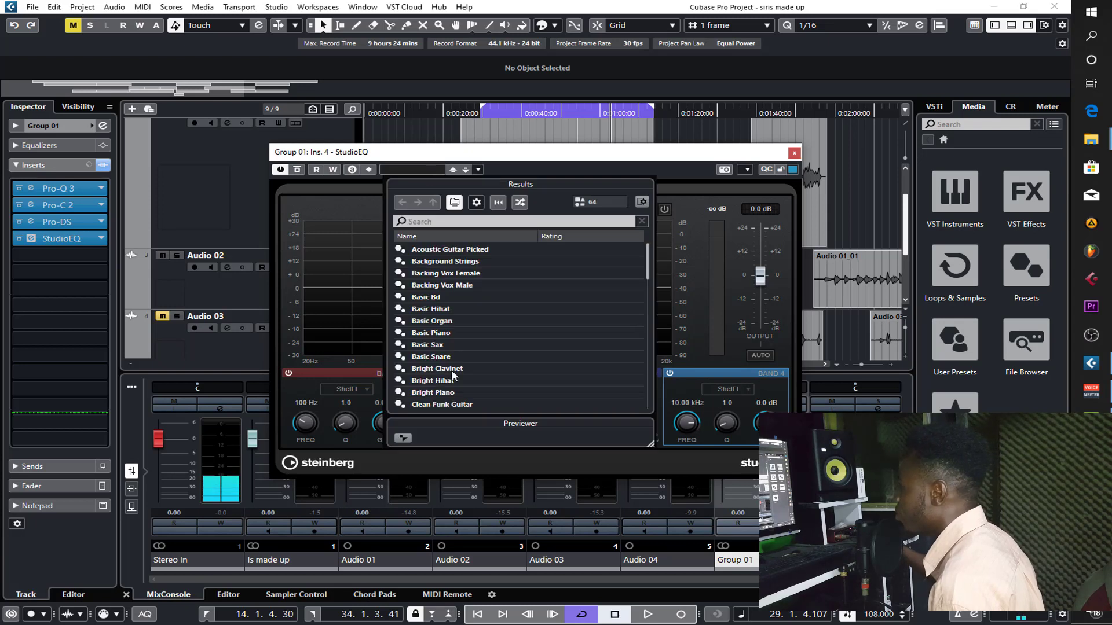
pyautogui.scroll(-1, 470, 399)
pyautogui.scroll(1, 470, 400)
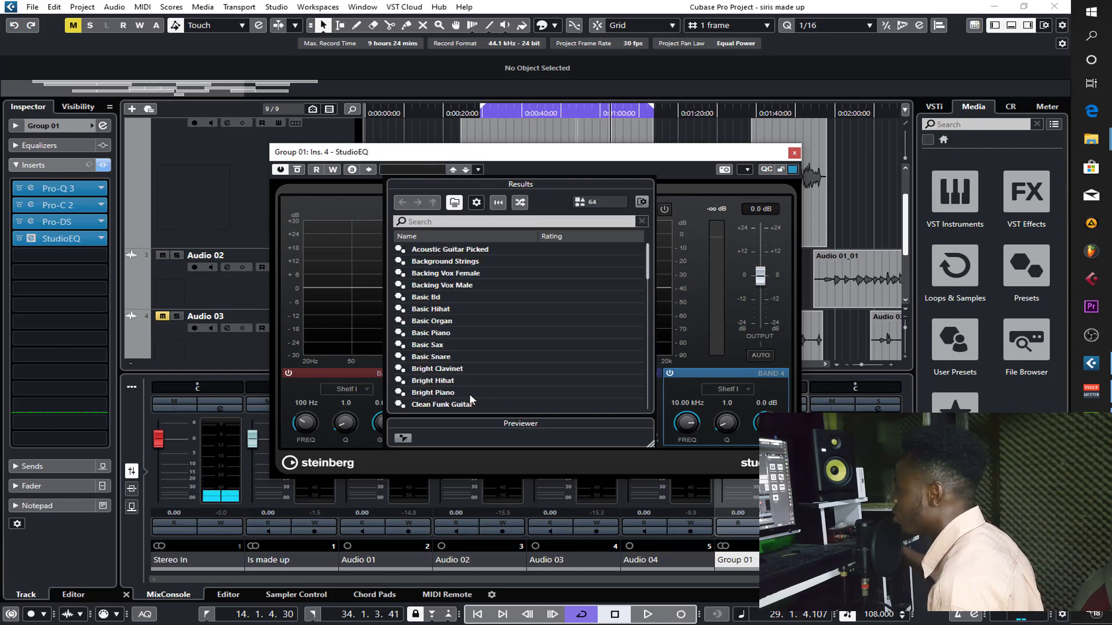
pyautogui.scroll(-7, 453, 342)
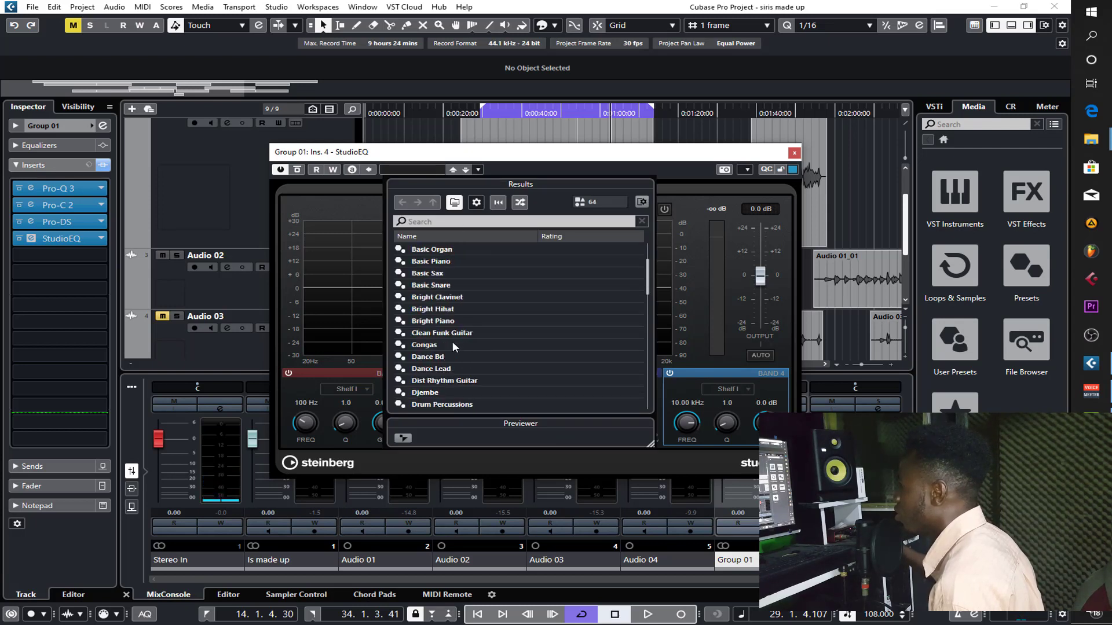
pyautogui.scroll(-1, 452, 346)
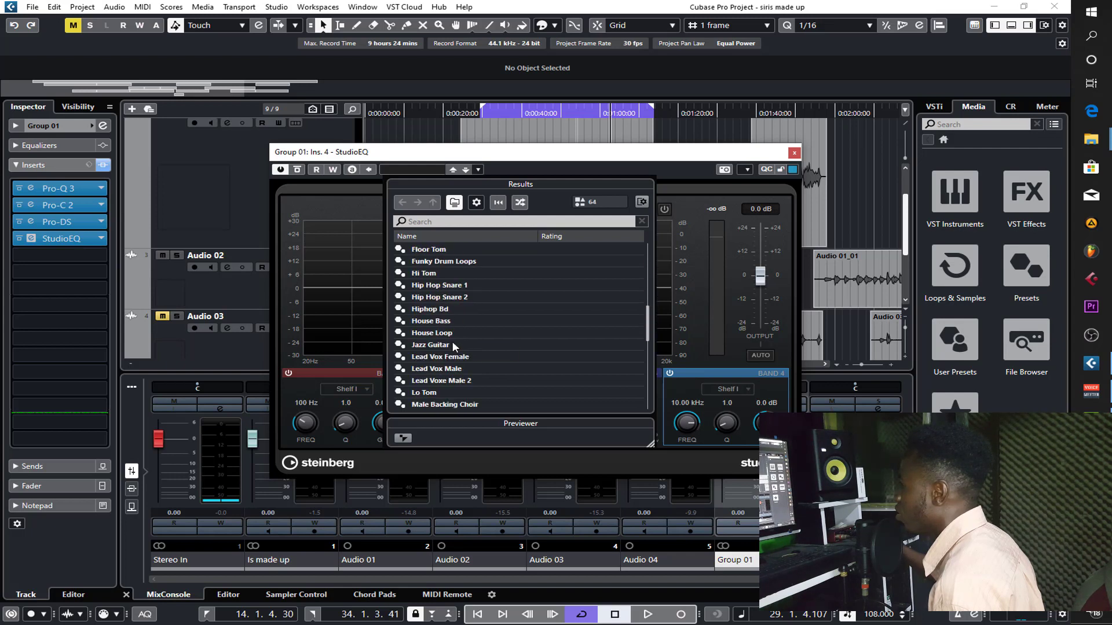
pyautogui.scroll(-3, 453, 346)
pyautogui.scroll(-2, 452, 346)
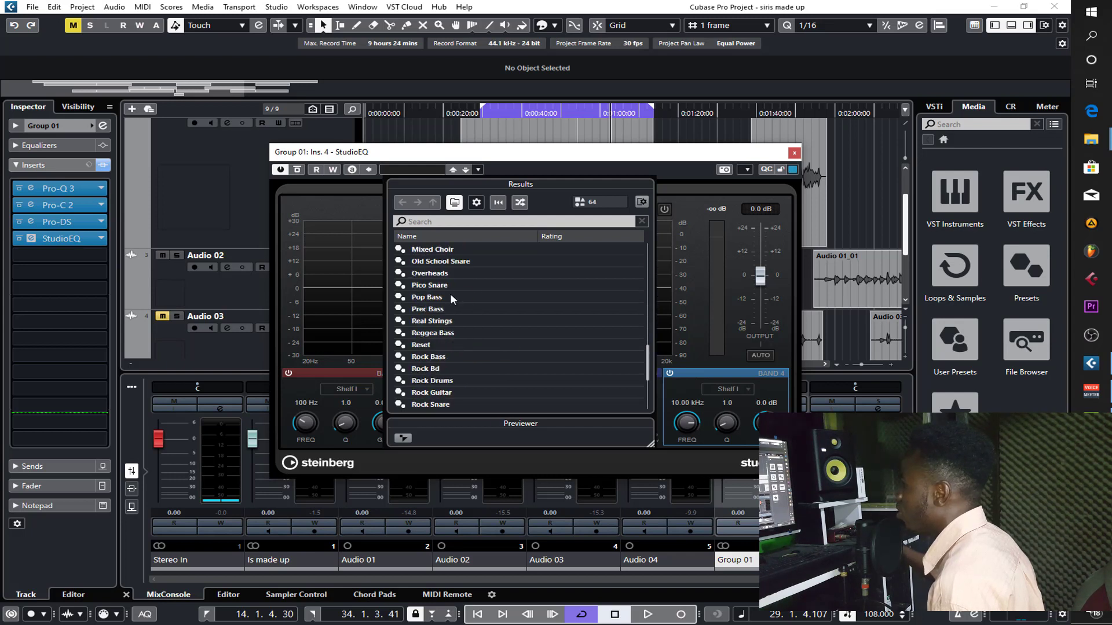
pyautogui.click(554, 169)
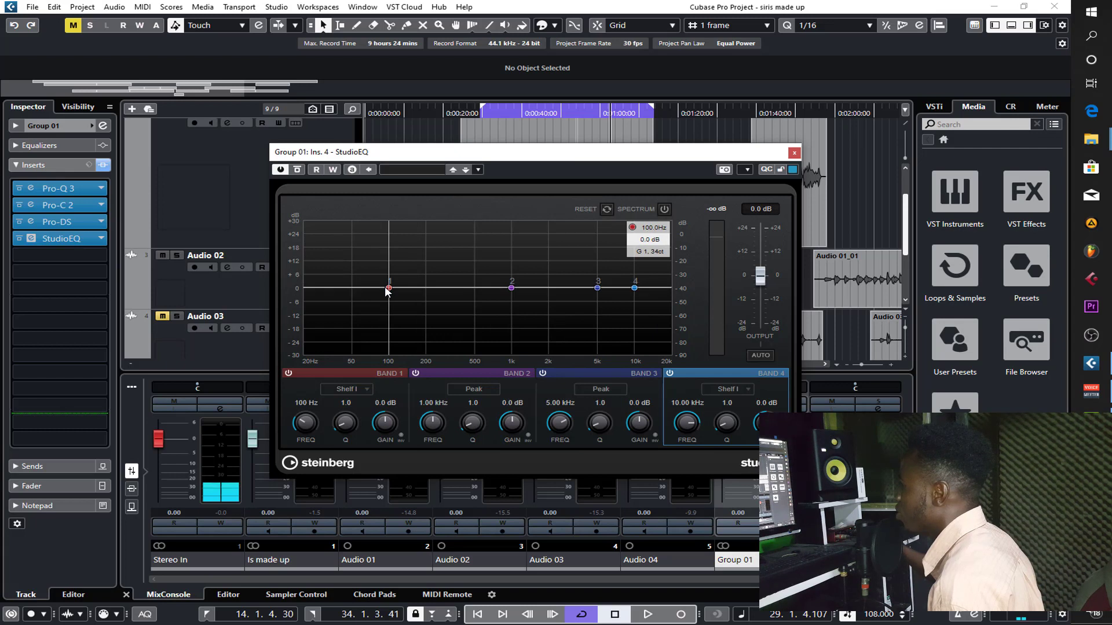
# - Solo and play the vocal while shaping StudioEQ band 1 into a low-shelf cut at 107 Hz, Q 3.5 and -19.7 dB
pyautogui.moveTo(388, 288); pyautogui.dragTo(353, 350)
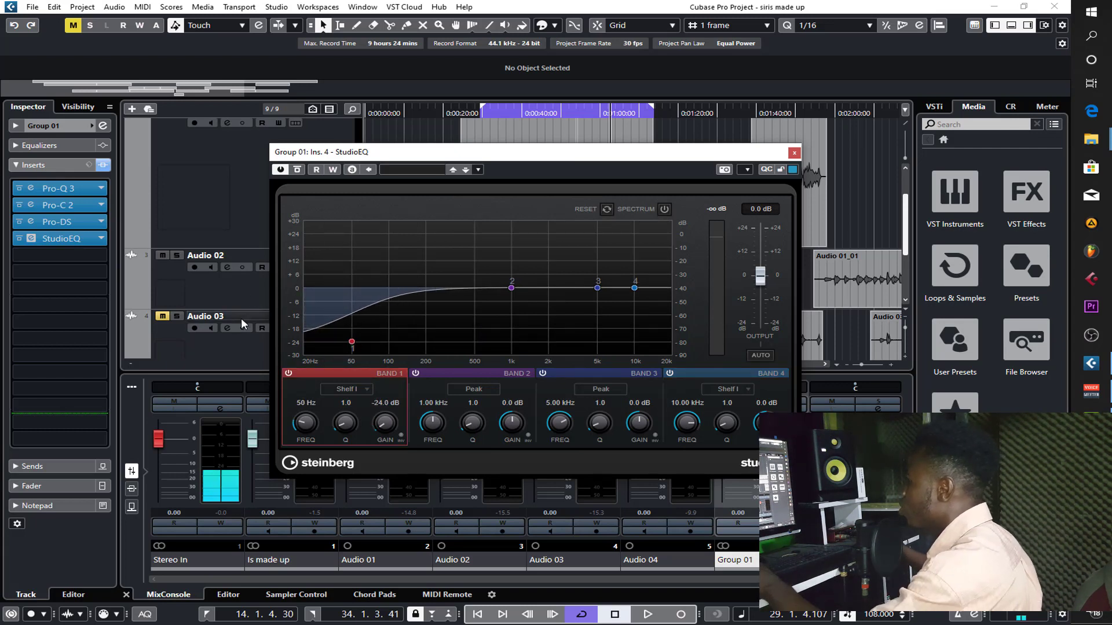
pyautogui.click(177, 255)
pyautogui.click(492, 116)
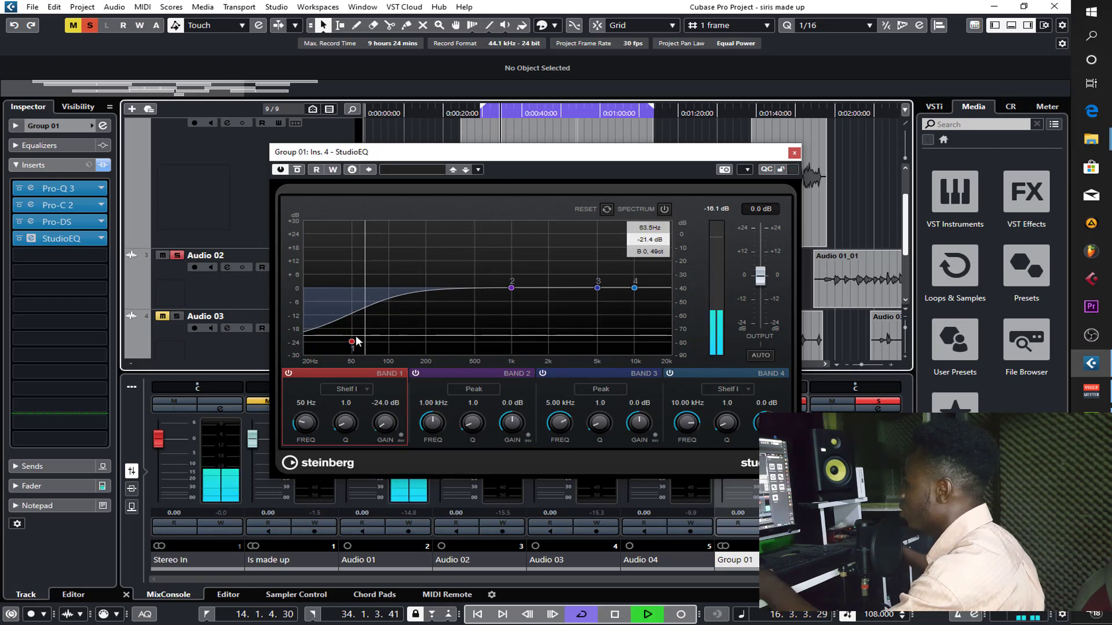
pyautogui.moveTo(352, 341); pyautogui.dragTo(361, 335)
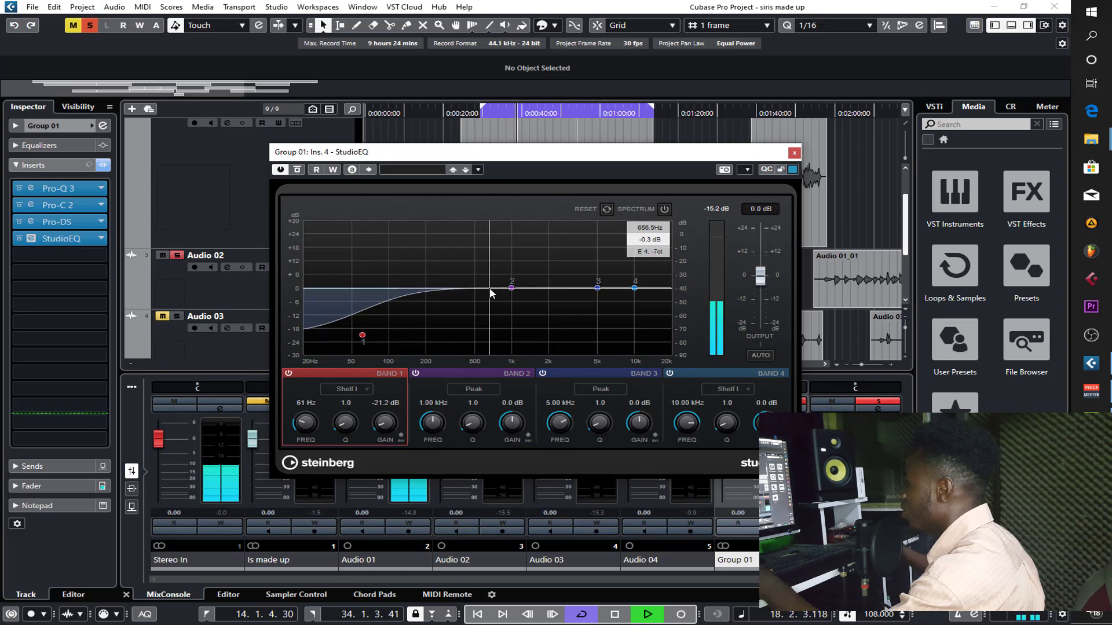
pyautogui.moveTo(348, 380); pyautogui.dragTo(383, 396)
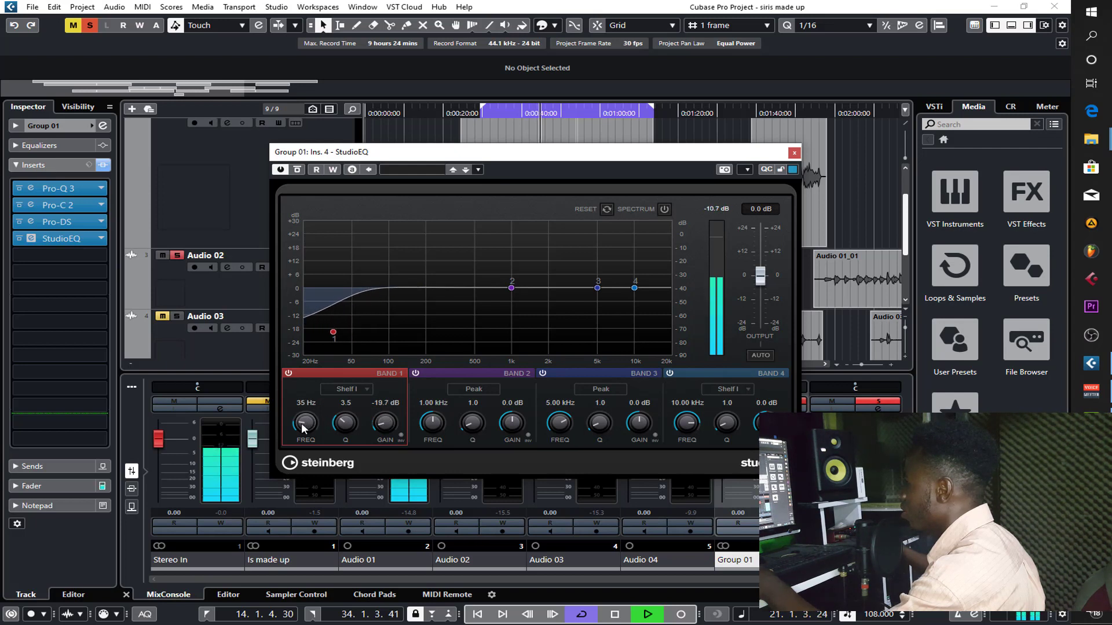
pyautogui.moveTo(302, 427); pyautogui.dragTo(306, 424)
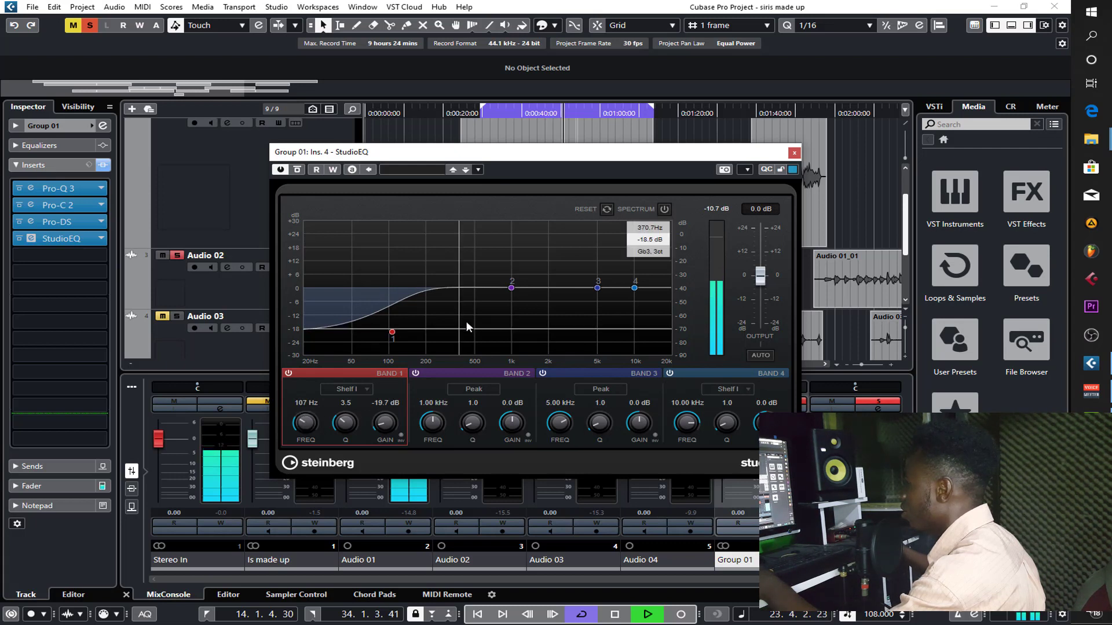
# - Shape StudioEQ band 2 into a narrow peak cut at 8.28 kHz, Q 5.2 and -4.3 dB, and unsolo the vocal
pyautogui.moveTo(512, 287); pyautogui.dragTo(554, 308)
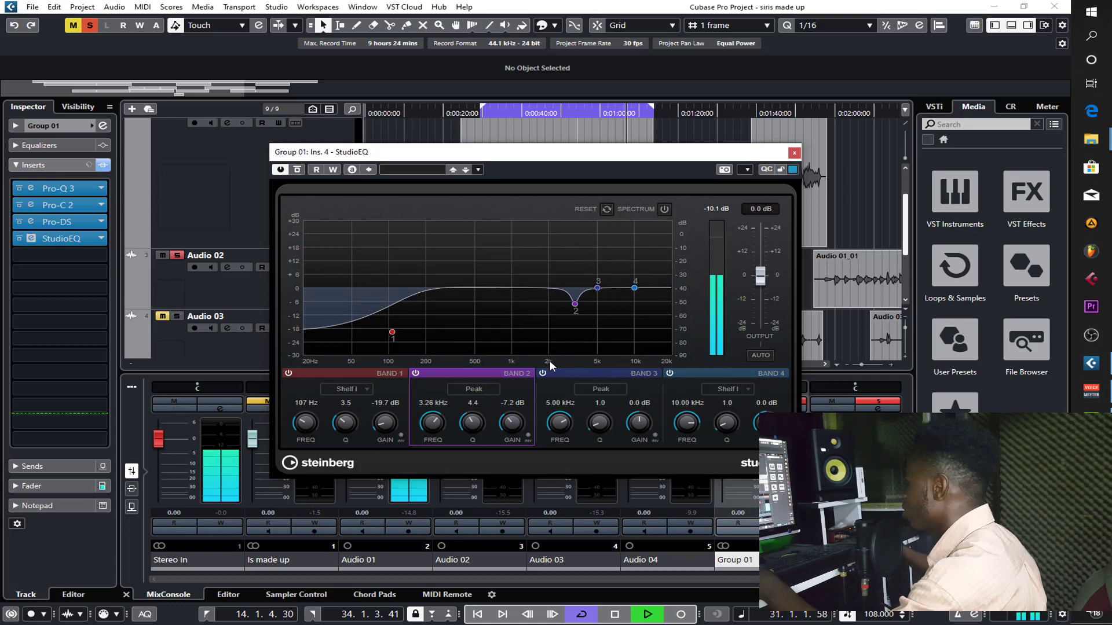
pyautogui.moveTo(574, 304); pyautogui.dragTo(625, 303)
pyautogui.click(513, 113)
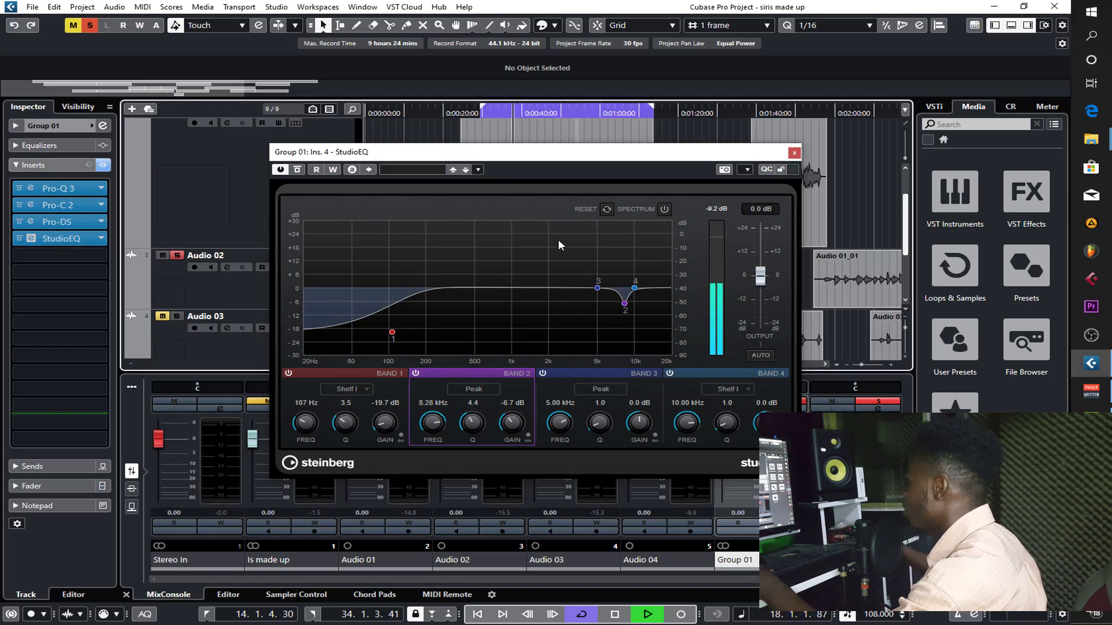
pyautogui.scroll(4, 512, 425)
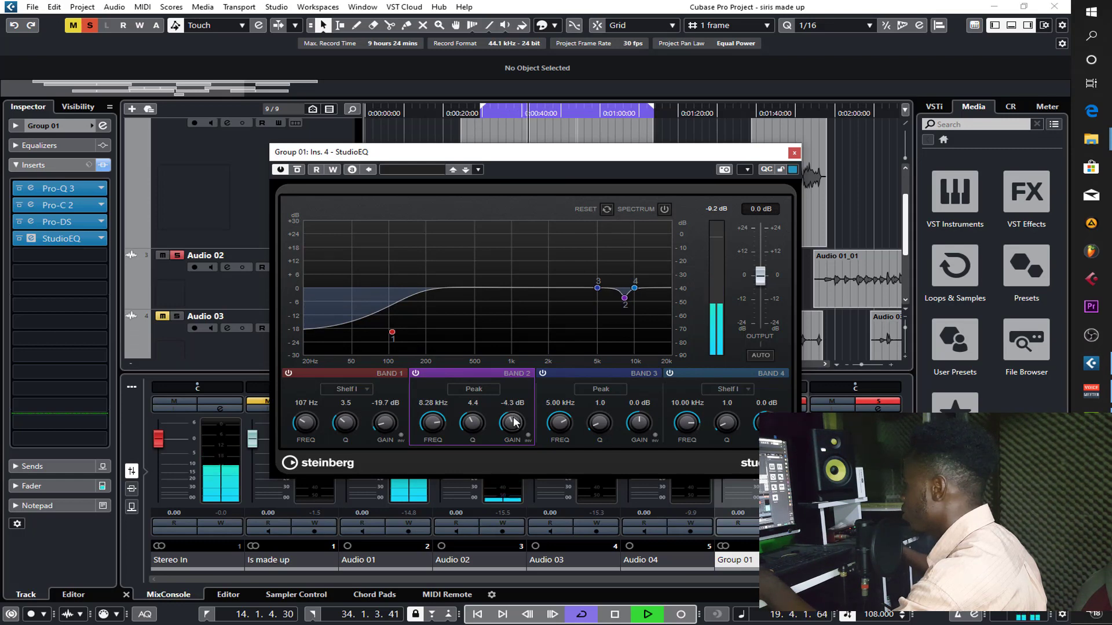
pyautogui.scroll(2, 475, 422)
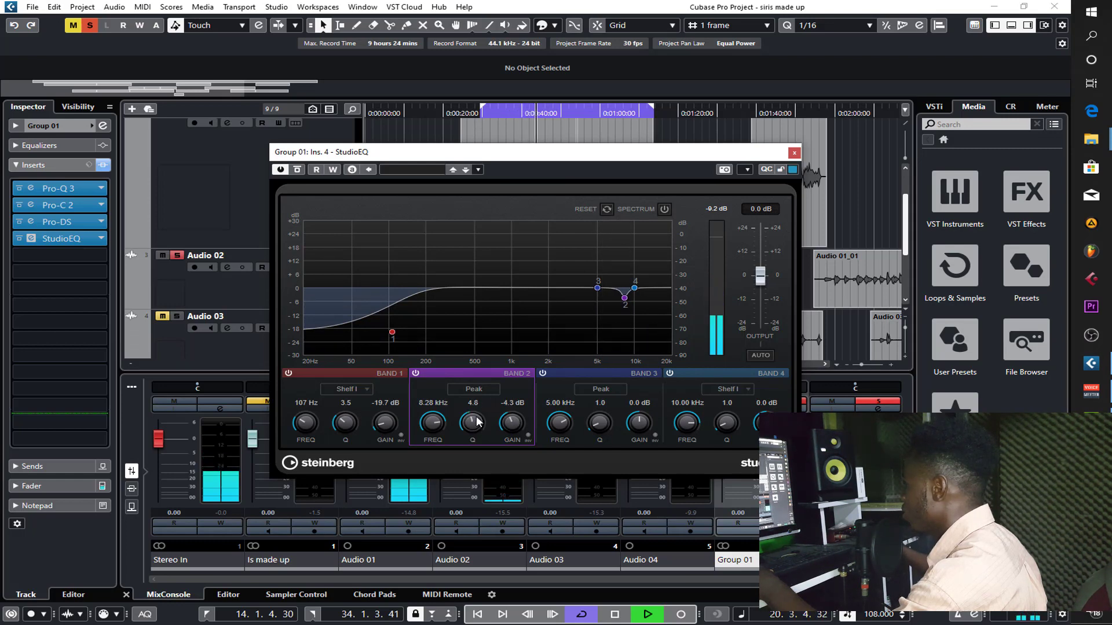
pyautogui.scroll(2, 475, 422)
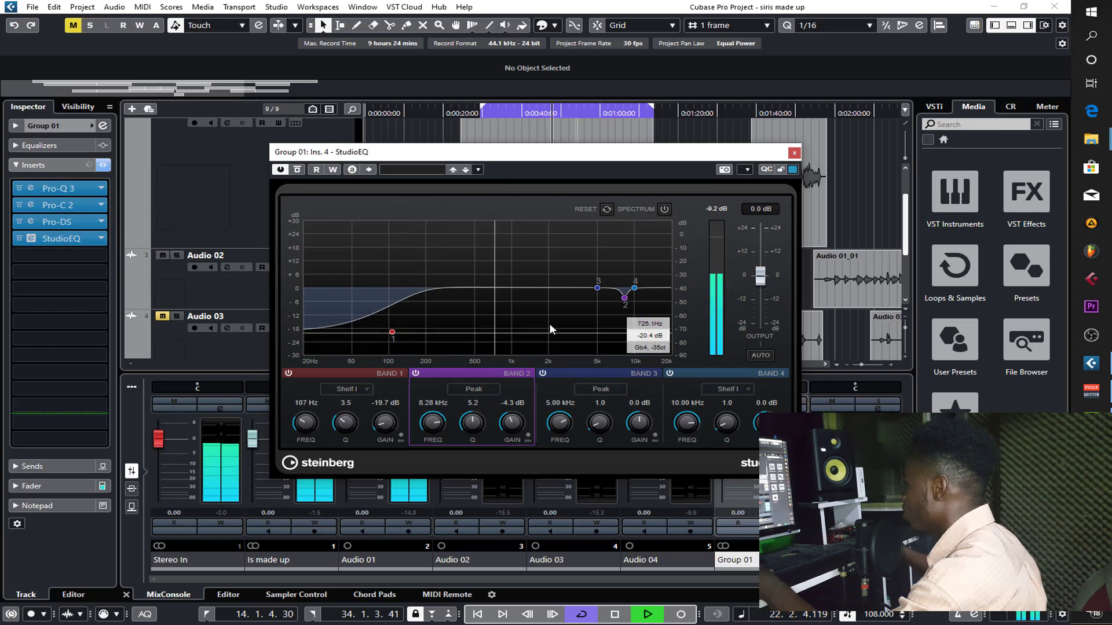
# - Fine-tune StudioEQ during playback: band 2 to 8.08 kHz, -6.4 dB; band 4 to 19.03 kHz, 0.8 dB; band 1 to 101 Hz, -19.8 dB
pyautogui.moveTo(635, 288)
pyautogui.mouseDown()
pyautogui.moveTo(670, 290)
pyautogui.moveTo(623, 302)
pyautogui.mouseUp()
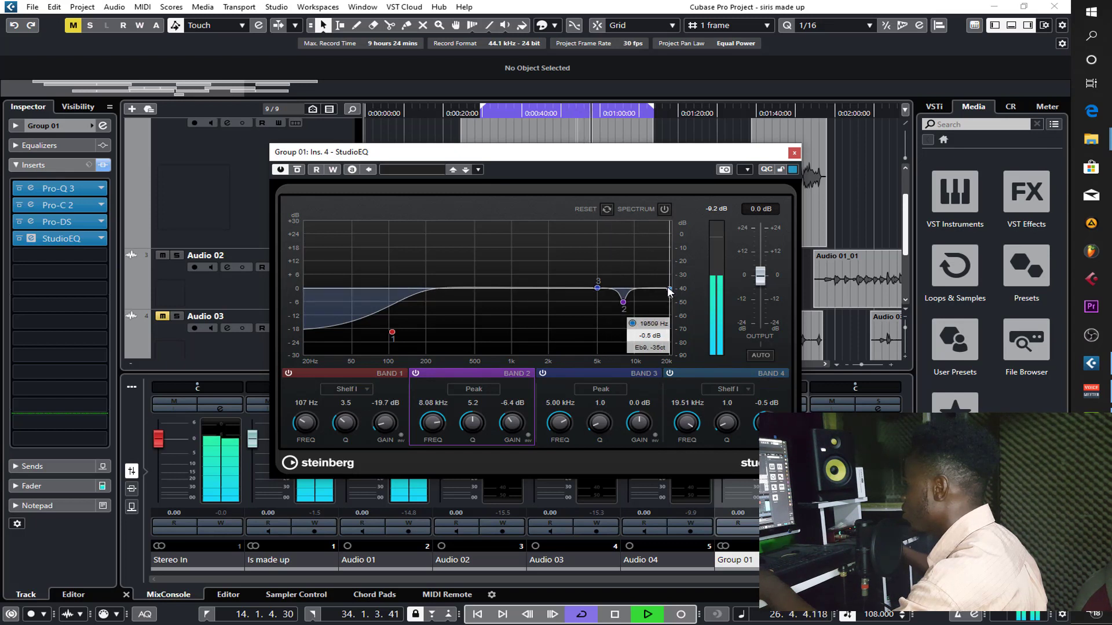
pyautogui.moveTo(669, 291); pyautogui.dragTo(669, 286)
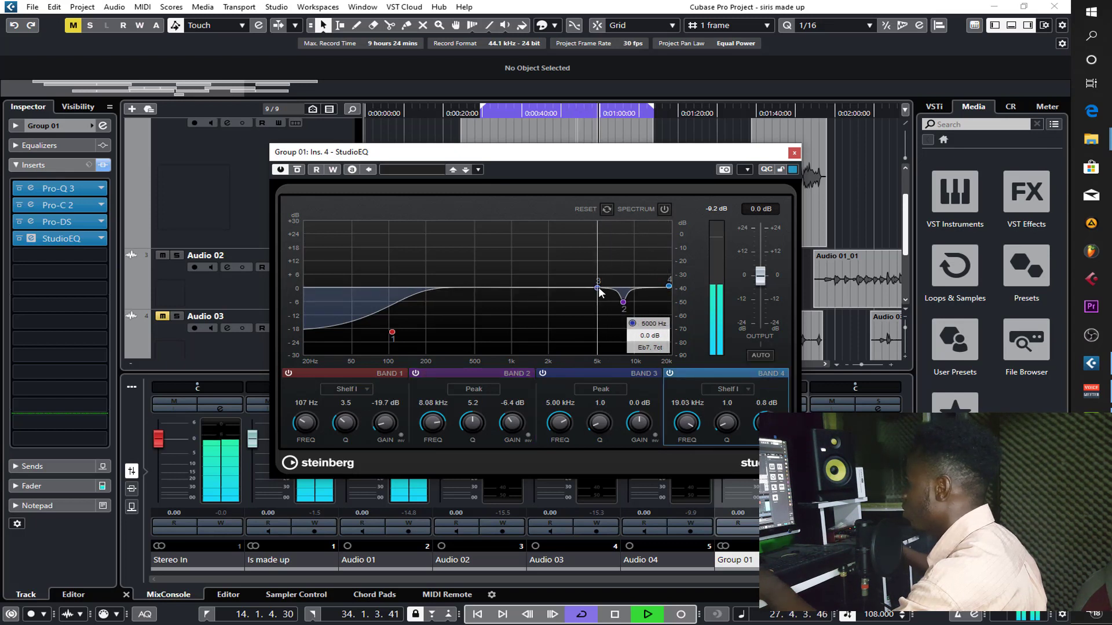
pyautogui.moveTo(598, 292); pyautogui.dragTo(597, 293)
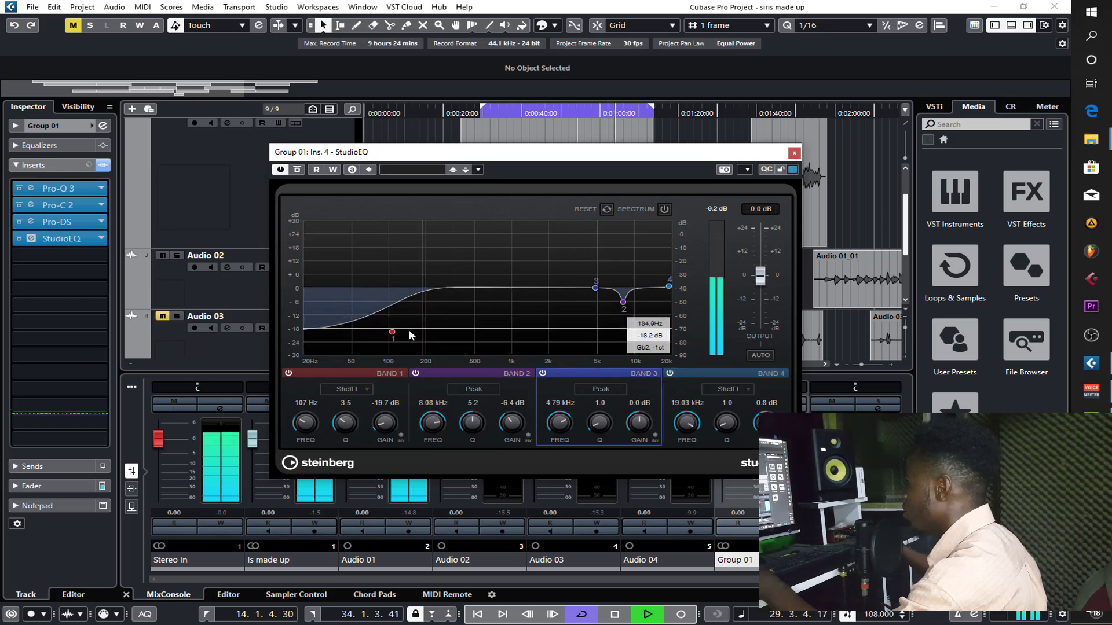
pyautogui.moveTo(390, 333); pyautogui.dragTo(392, 335)
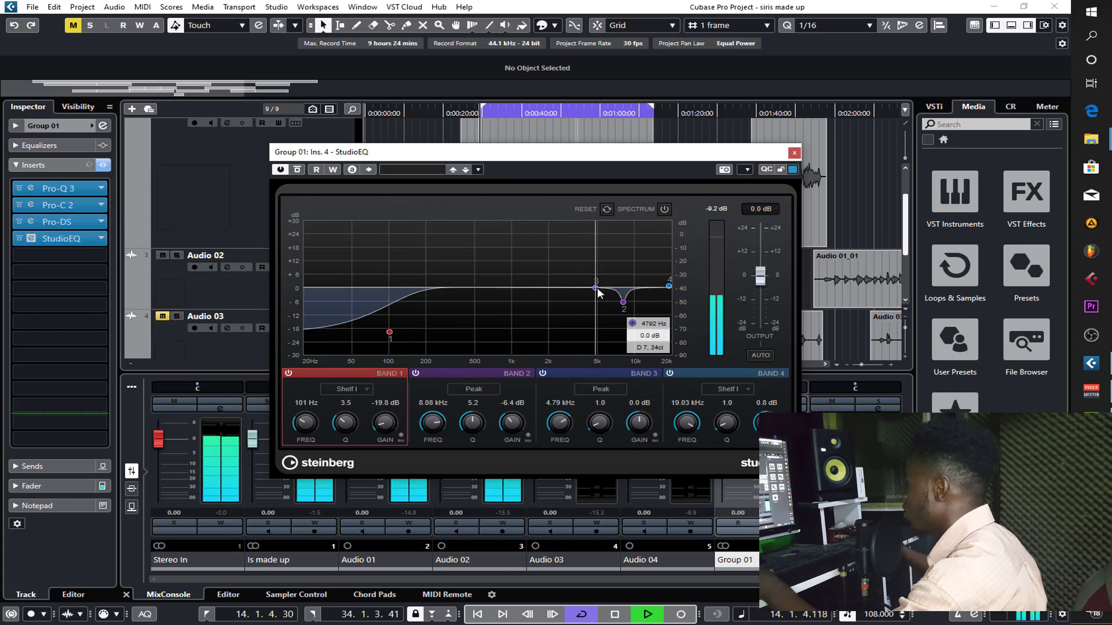
# - Shape StudioEQ band 3 into a peak cut at 98 Hz, Q 4.1 and -4.8 dB while toggling solo, and close the plug-in
pyautogui.press('s')
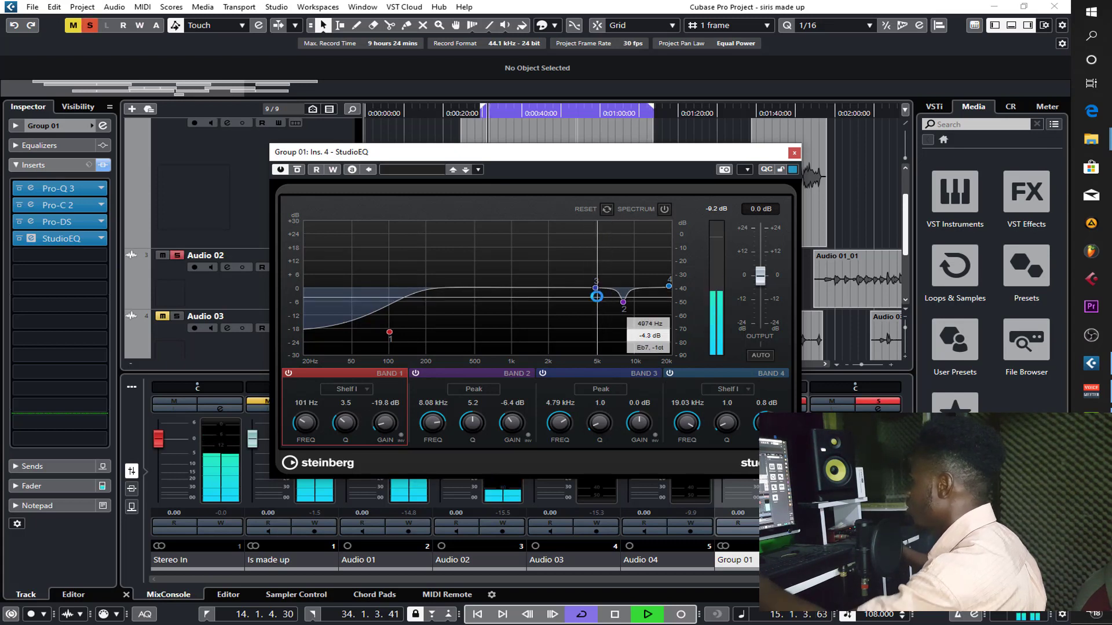
pyautogui.moveTo(595, 288); pyautogui.dragTo(391, 298)
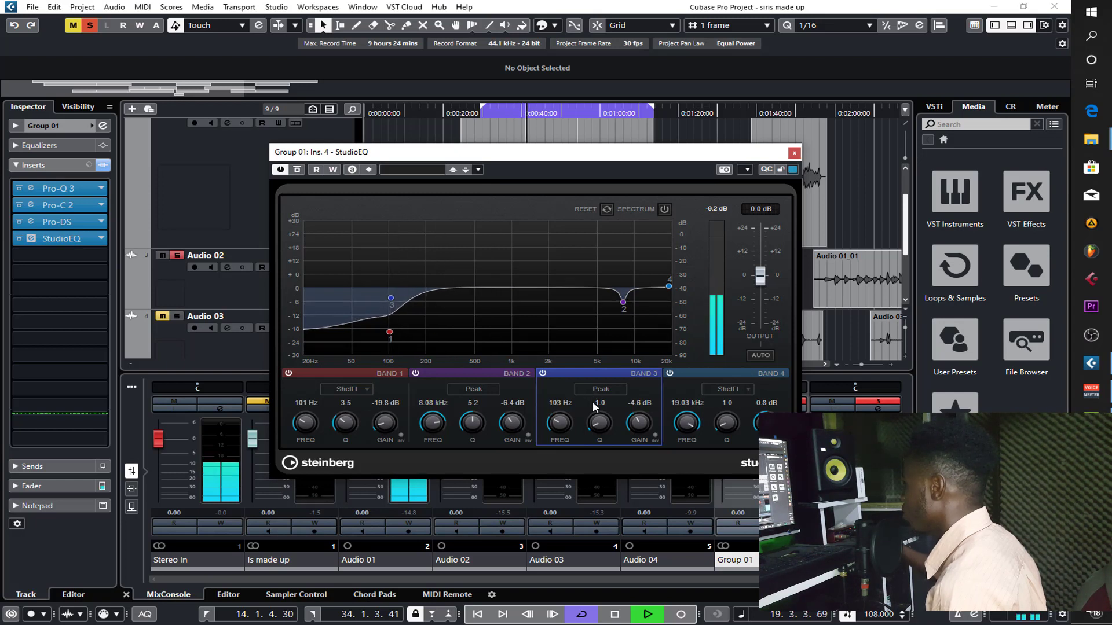
pyautogui.moveTo(598, 420); pyautogui.dragTo(607, 388)
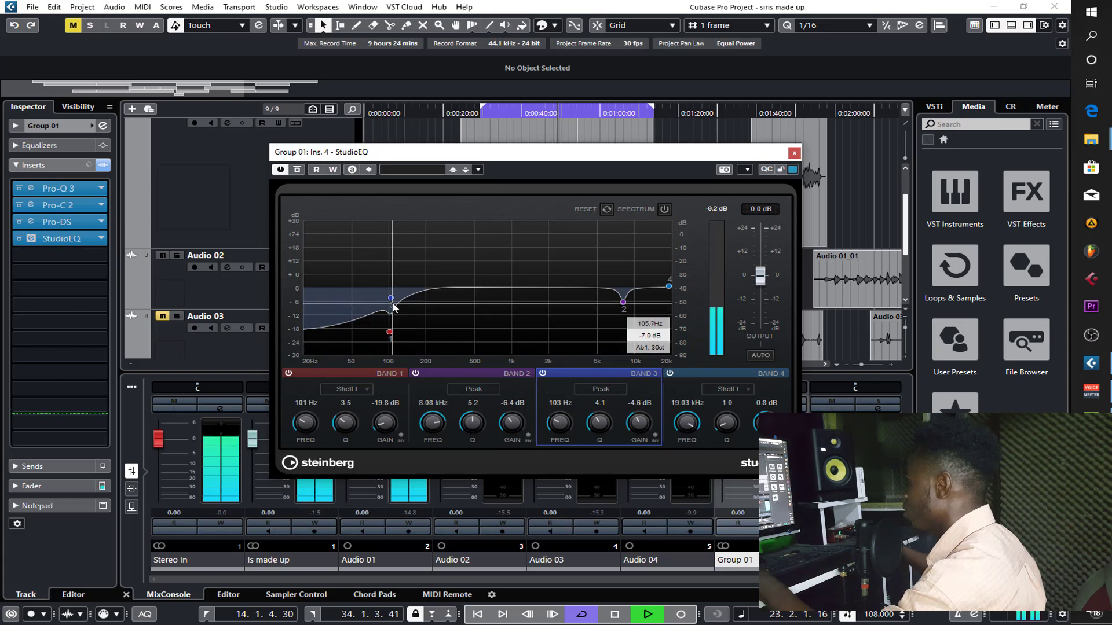
pyautogui.moveTo(392, 307); pyautogui.dragTo(389, 302)
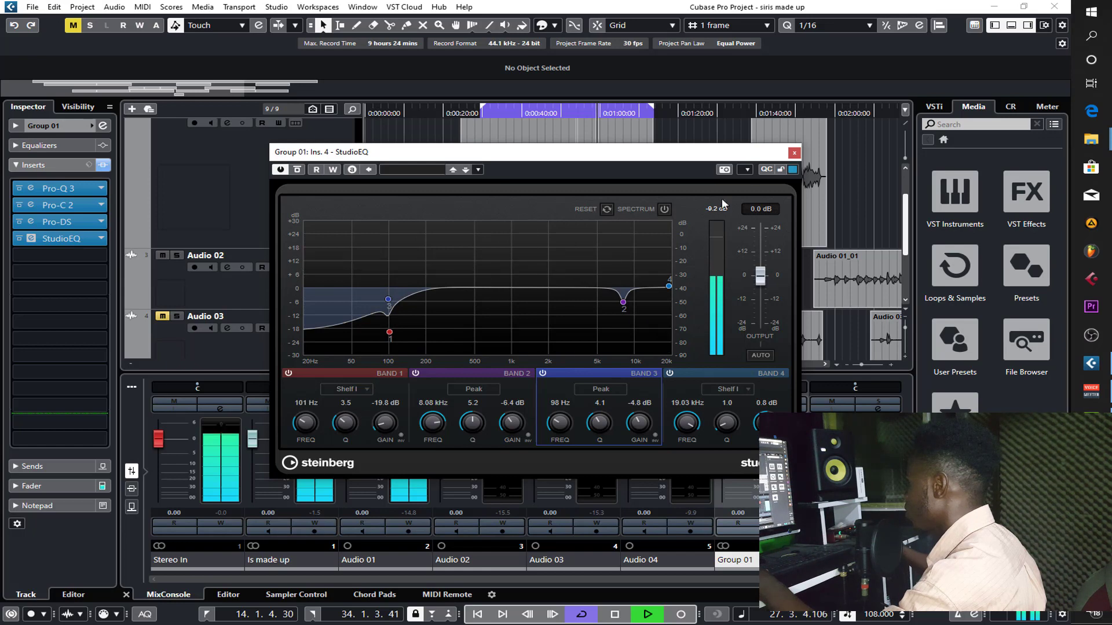
pyautogui.click(794, 153)
pyautogui.press('space')
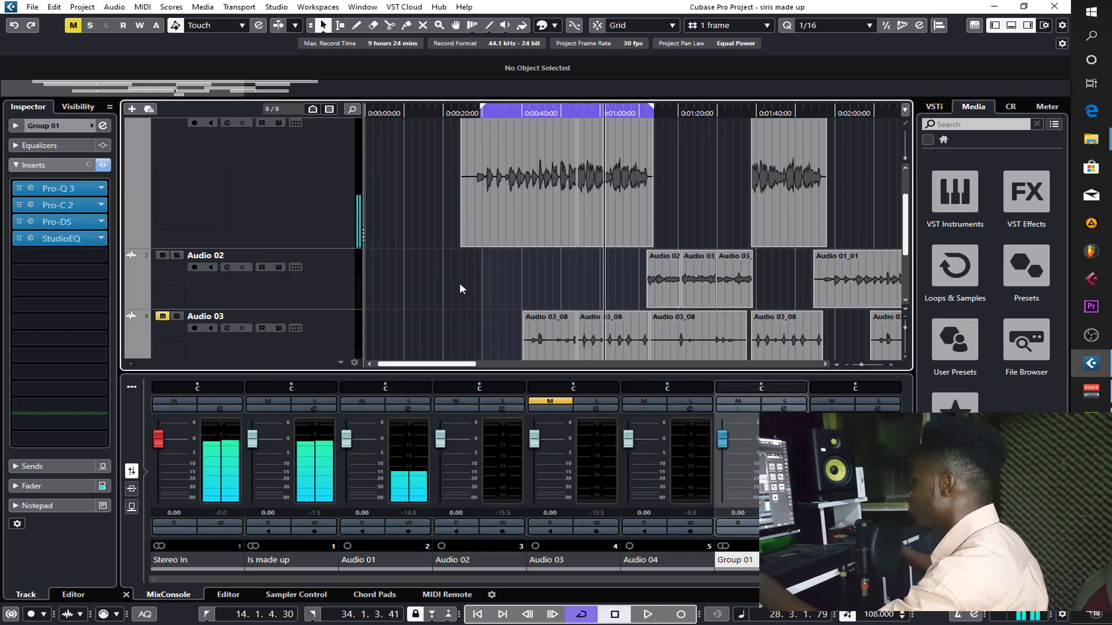
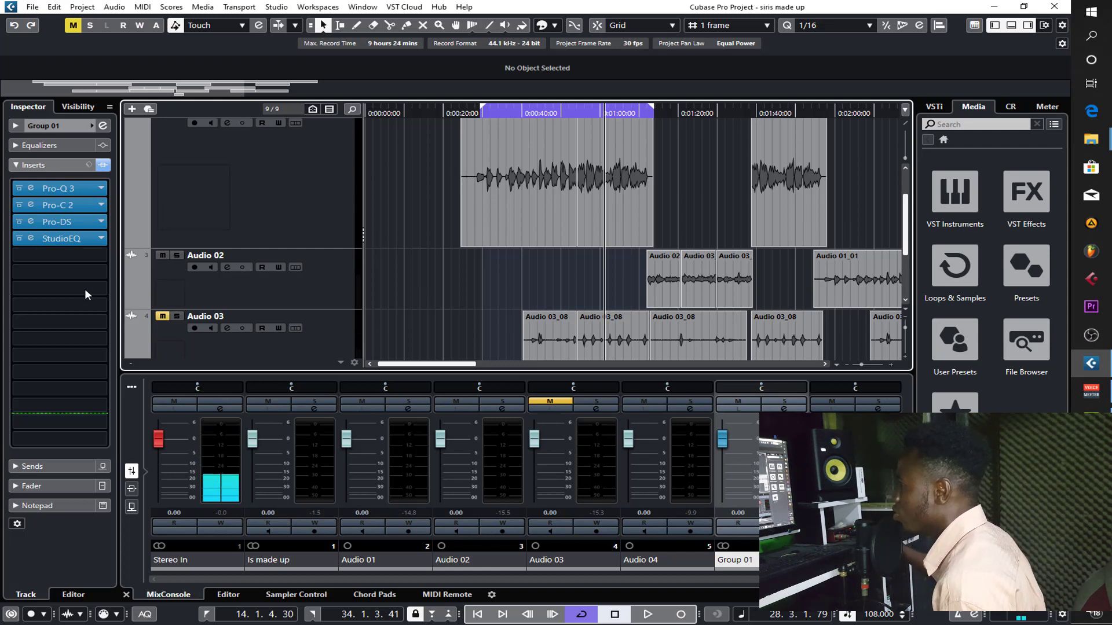
# - Load VSTDynamics into the fifth insert slot of Group 01 and enable its compressor module
pyautogui.click(58, 254)
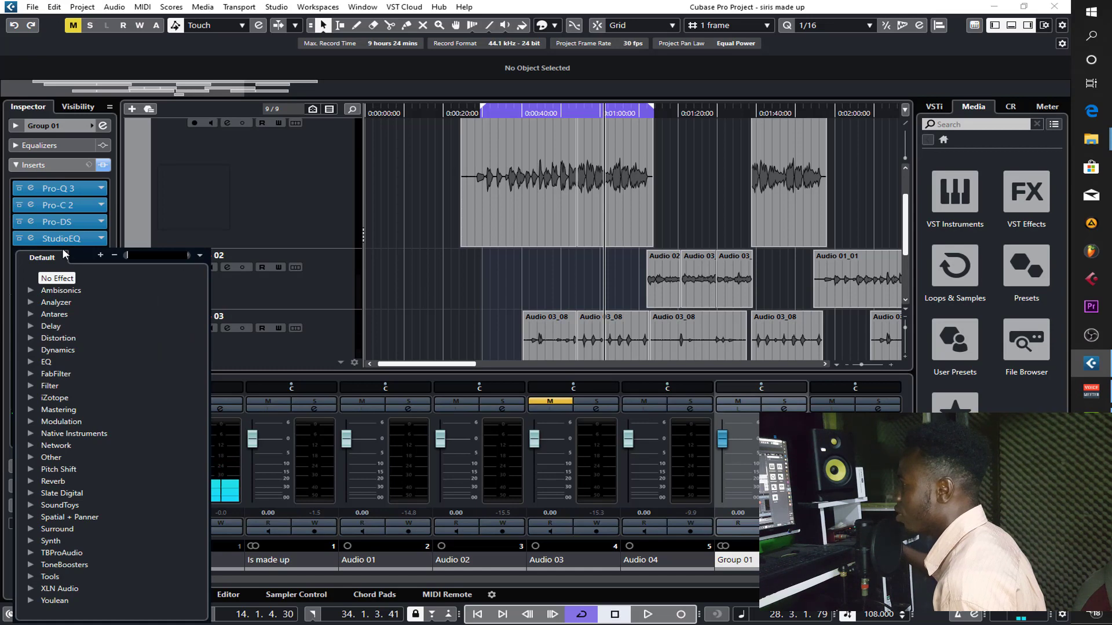
pyautogui.click(30, 350)
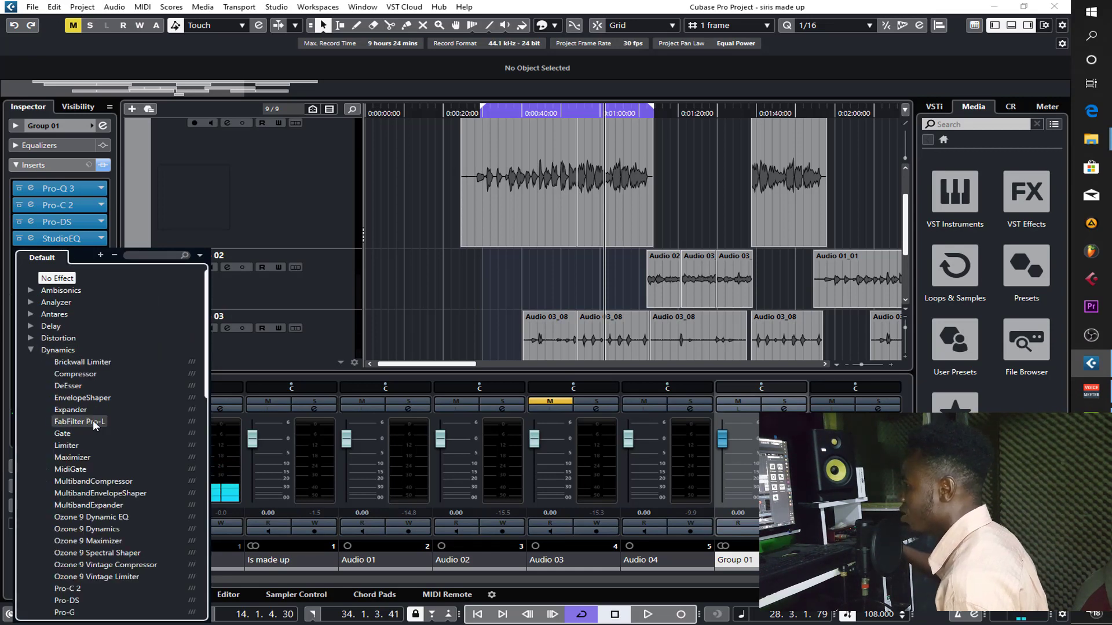
pyautogui.scroll(-3, 106, 433)
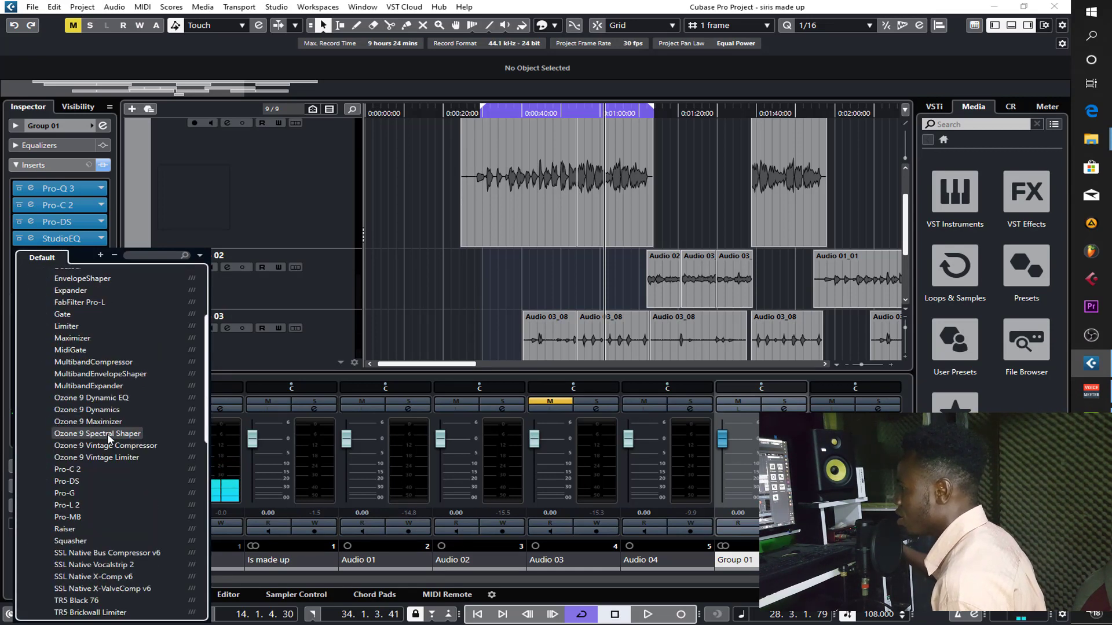
pyautogui.scroll(-3, 107, 433)
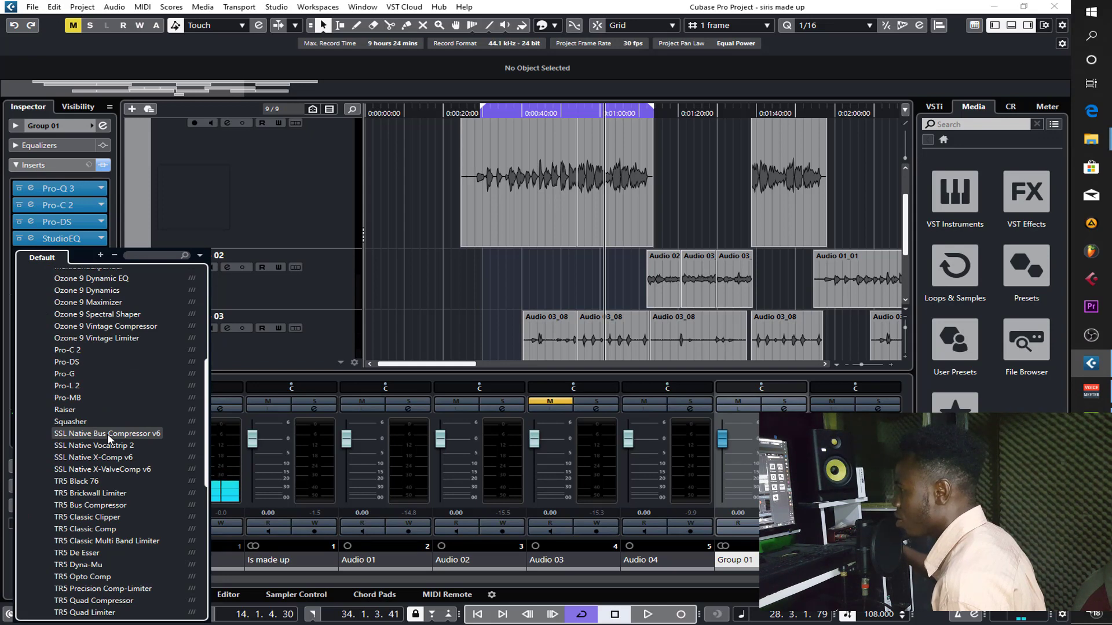
pyautogui.scroll(-5, 106, 433)
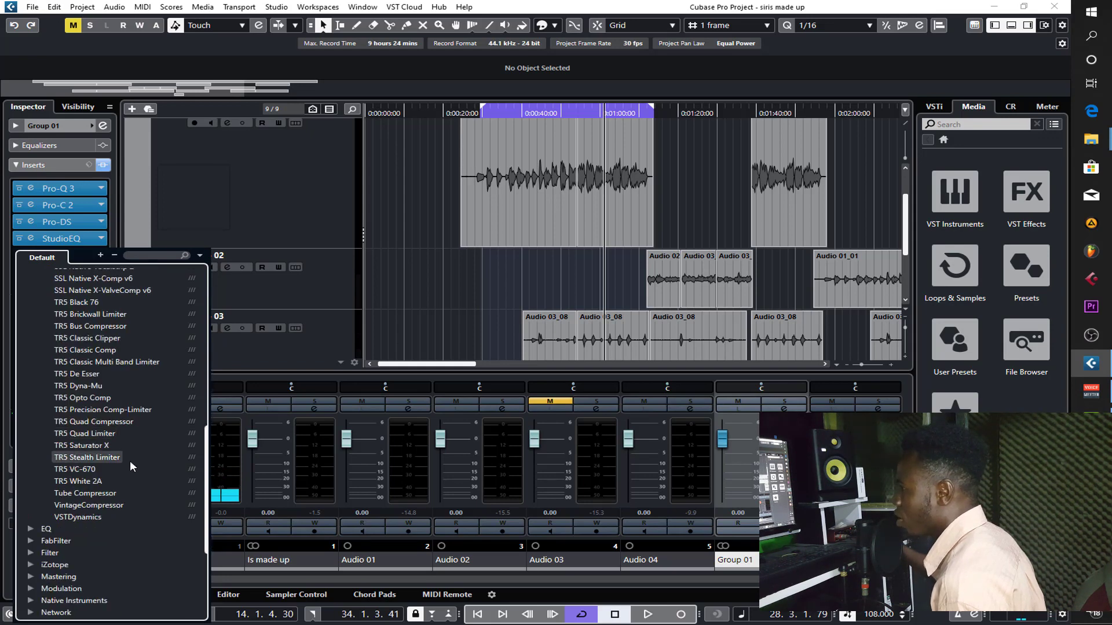
pyautogui.click(102, 517)
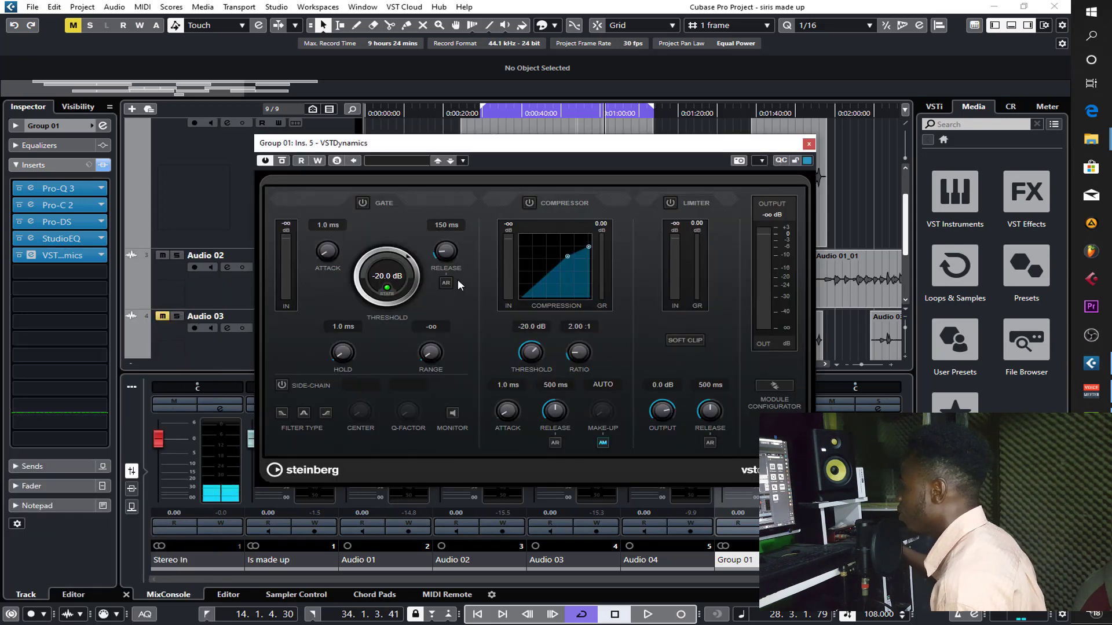
pyautogui.moveTo(602, 148); pyautogui.dragTo(683, 151)
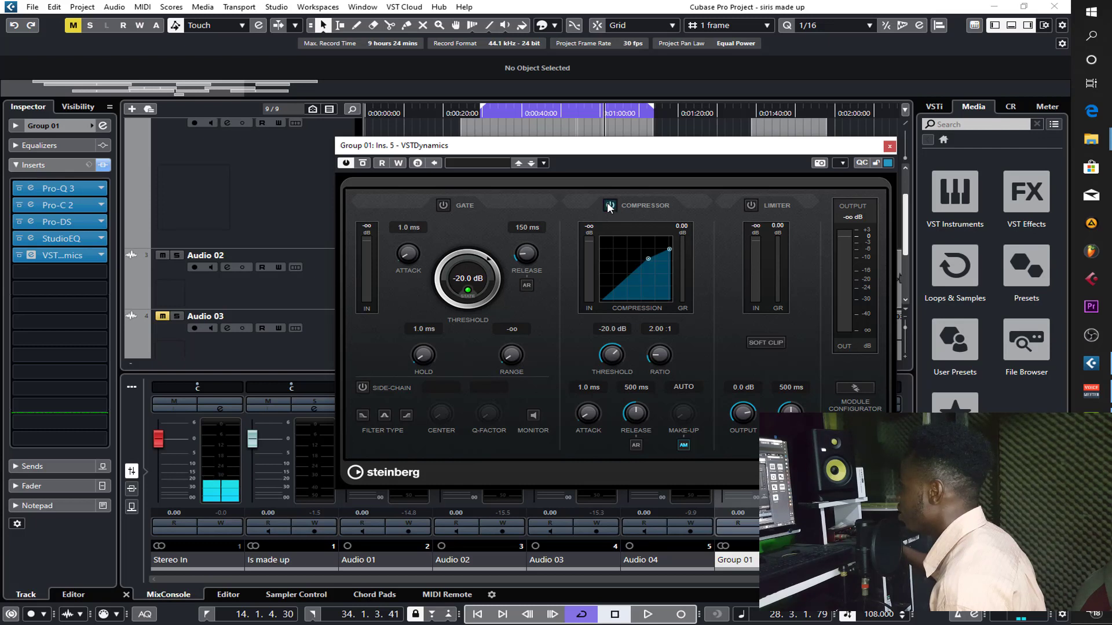
pyautogui.moveTo(703, 148); pyautogui.dragTo(689, 156)
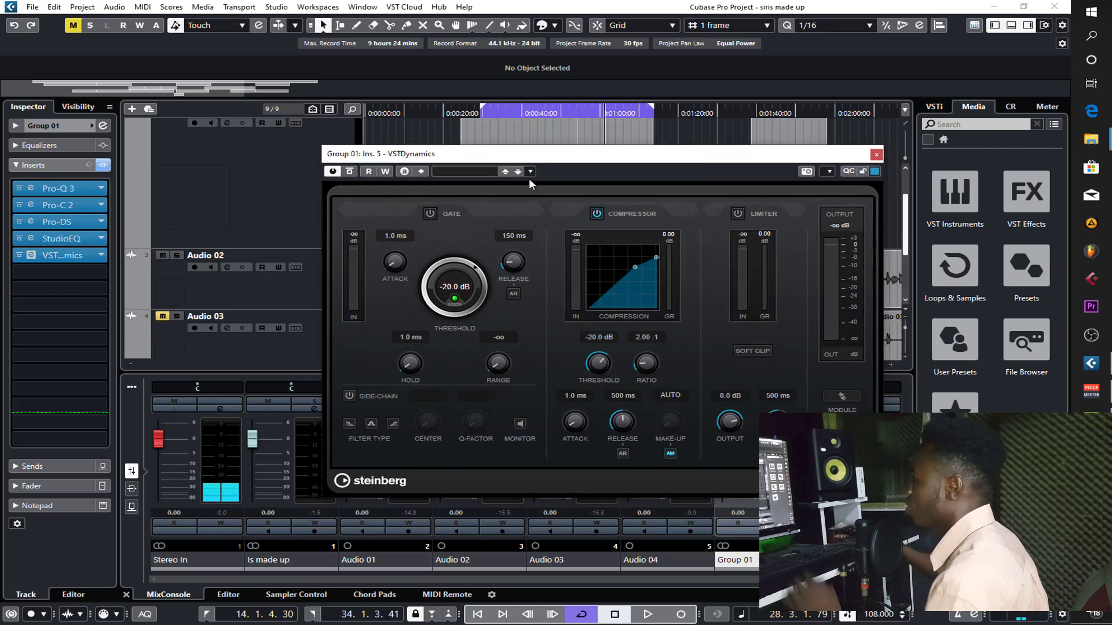
# - Solo and play the vocal while setting the VSTDynamics compressor to a -21.2 dB threshold and 12.5 ms attack
pyautogui.press('s')
pyautogui.click(495, 115)
pyautogui.press('space')
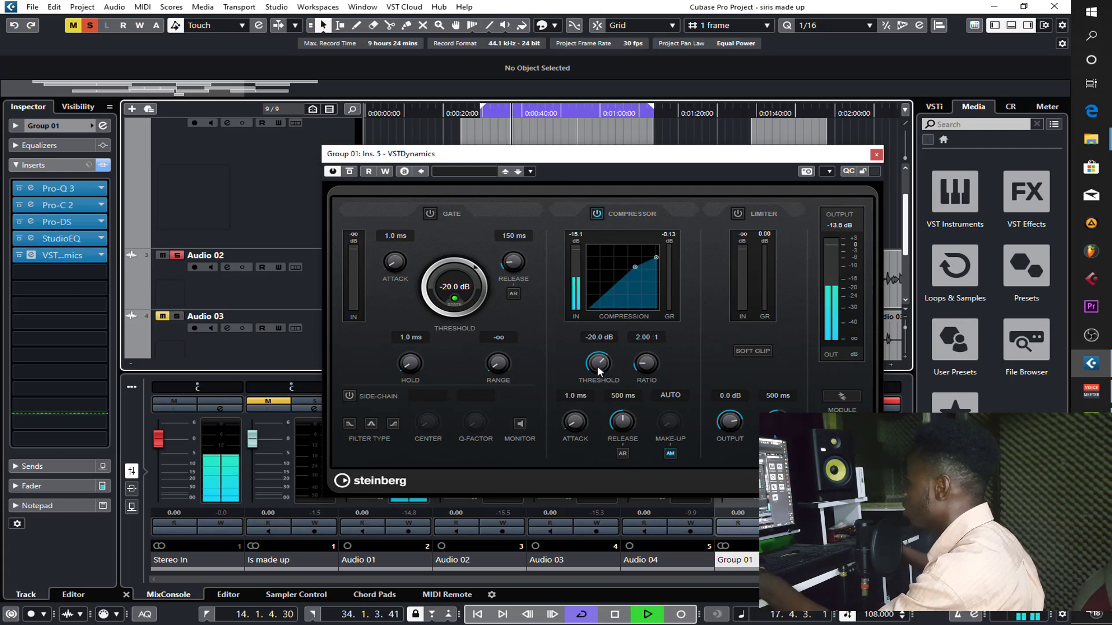
pyautogui.moveTo(597, 366); pyautogui.dragTo(602, 371)
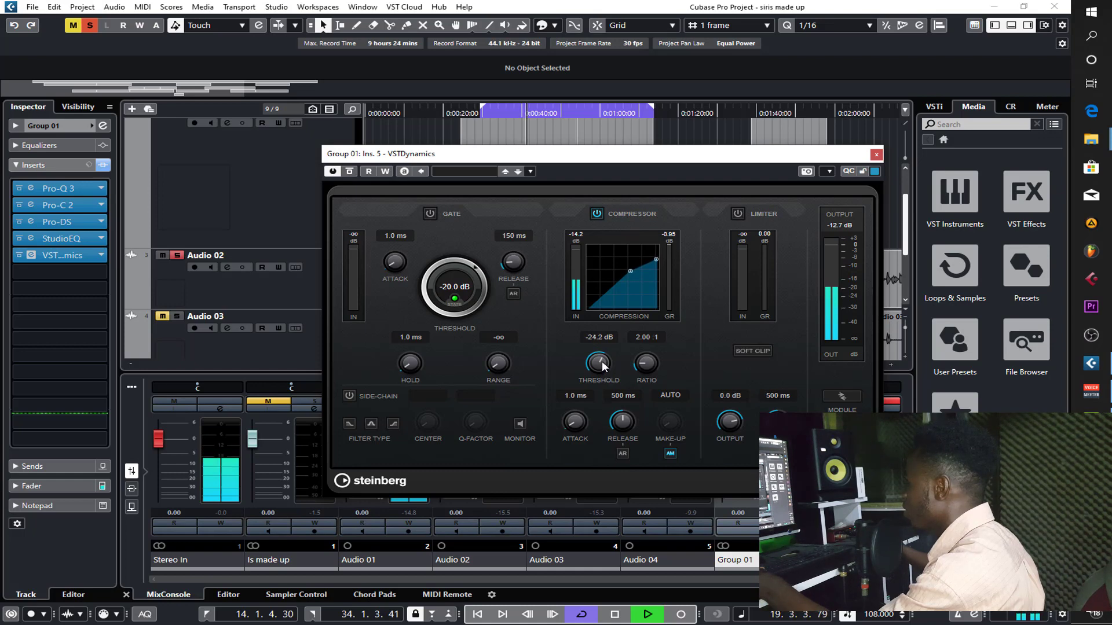
pyautogui.moveTo(602, 366); pyautogui.dragTo(603, 362)
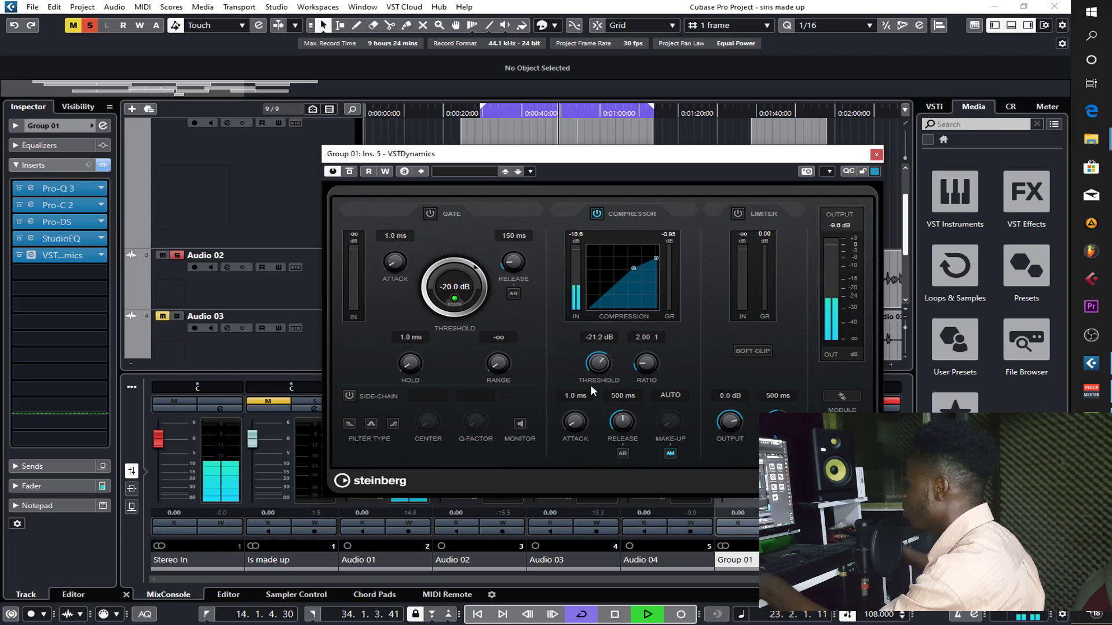
pyautogui.moveTo(580, 410); pyautogui.dragTo(581, 399)
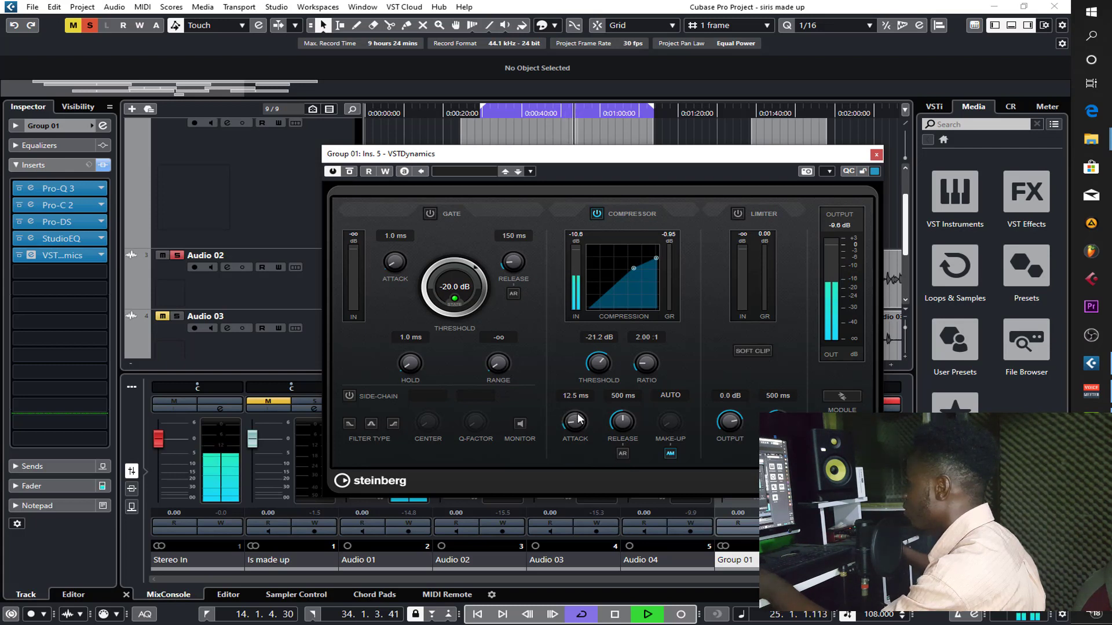
# - Unsolo the vocal, set compressor threshold to -22.1 dB, manual make-up to 2.0 dB and attack to 12.0 ms, and close VSTDynamics
pyautogui.press('s')
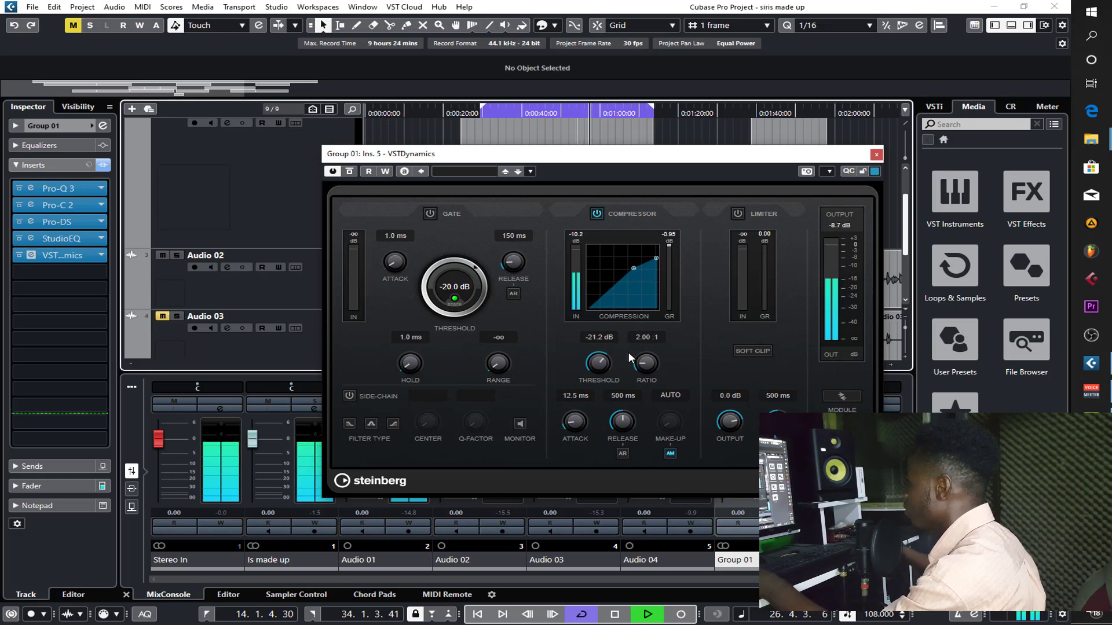
pyautogui.scroll(-1, 606, 360)
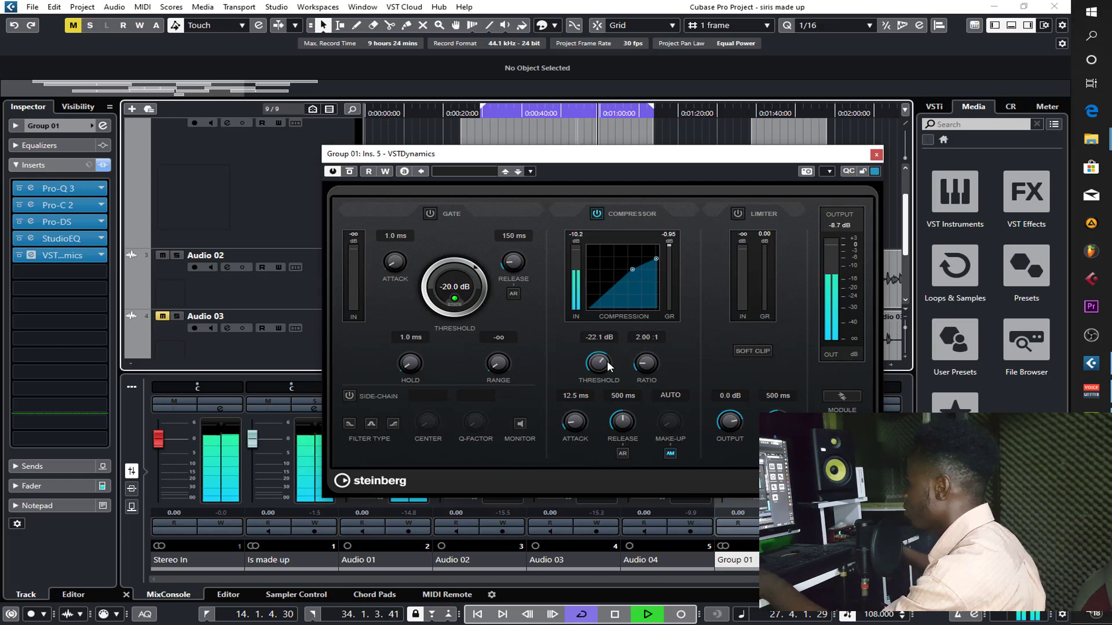
pyautogui.click(671, 451)
pyautogui.moveTo(673, 387); pyautogui.dragTo(671, 426)
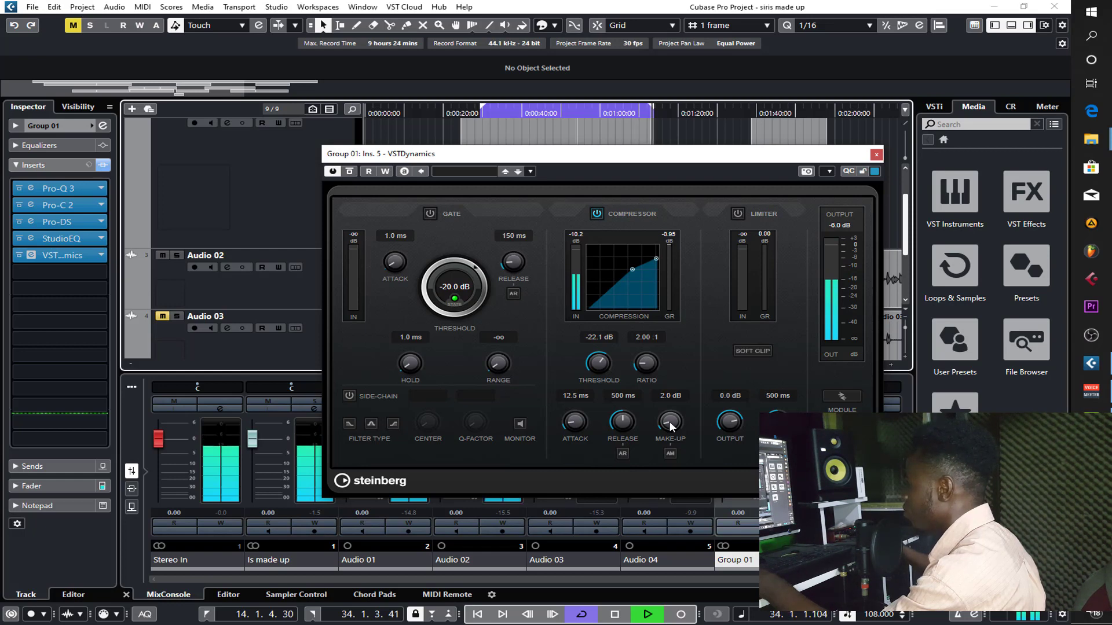
pyautogui.moveTo(572, 421); pyautogui.dragTo(572, 422)
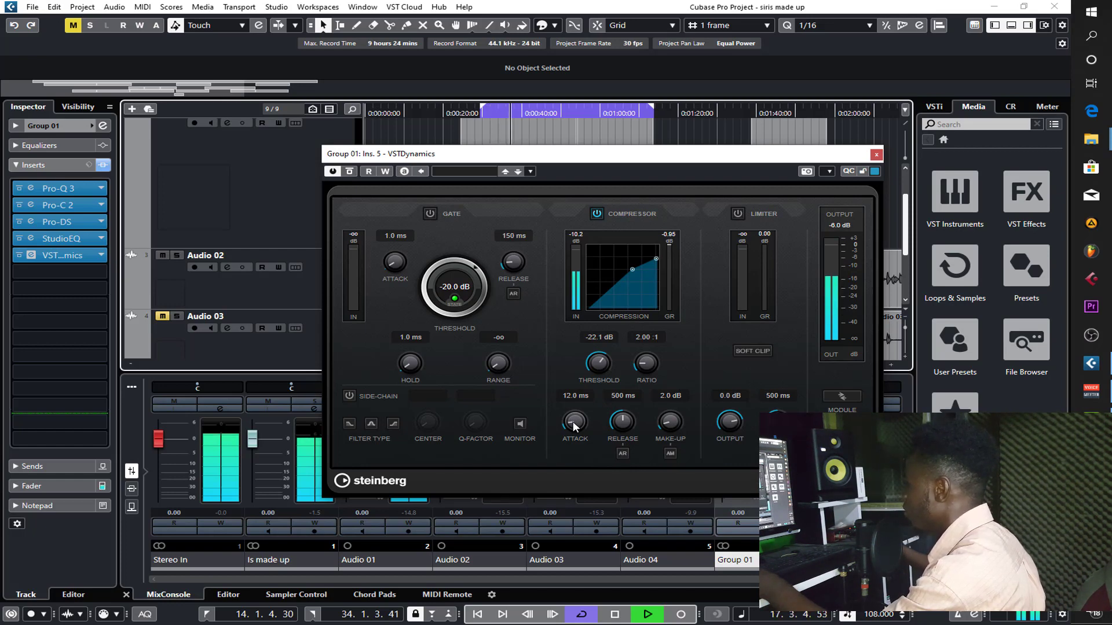
pyautogui.click(876, 155)
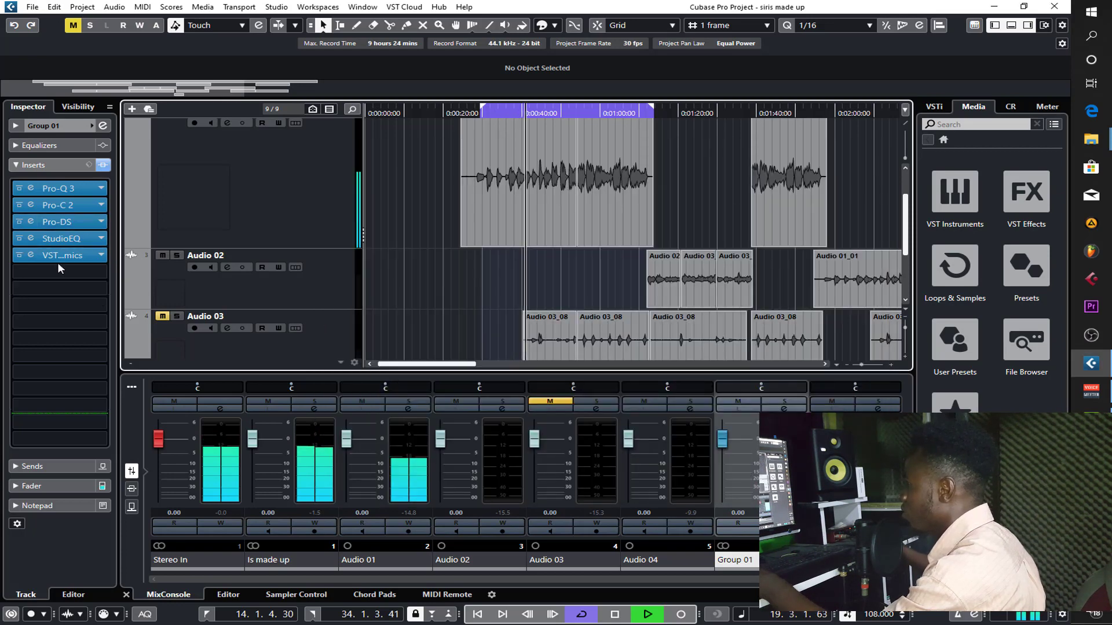
# - Set StudioEQ band 4 on Group 01 to a 4.8 dB high-shelf boost at 9.49 kHz, close it and stop playback
pyautogui.click(31, 238)
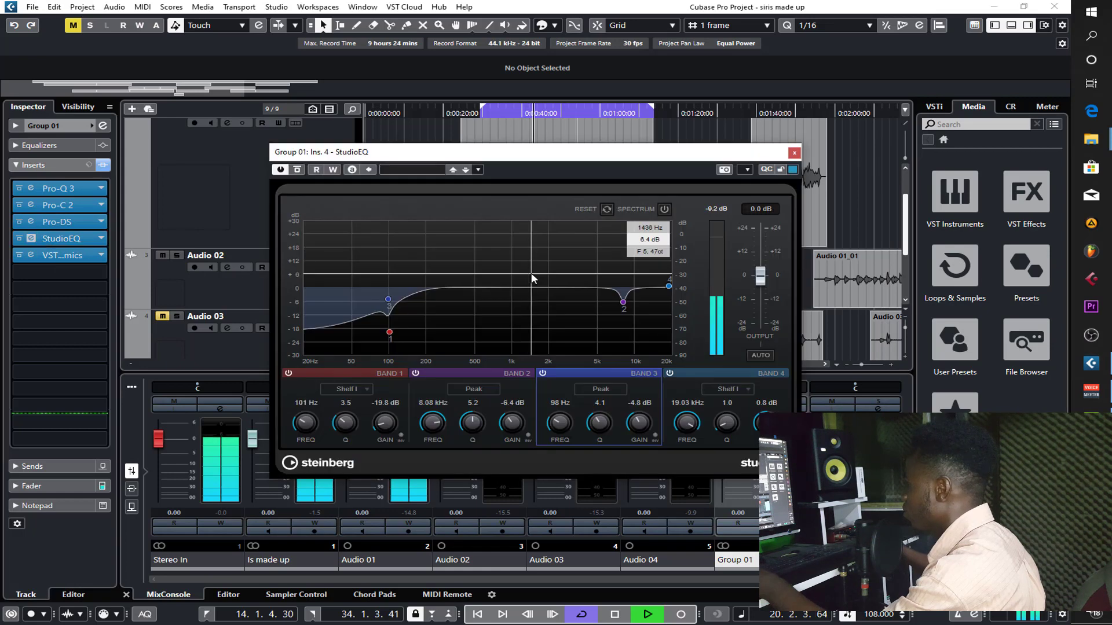
pyautogui.moveTo(669, 286); pyautogui.dragTo(634, 282)
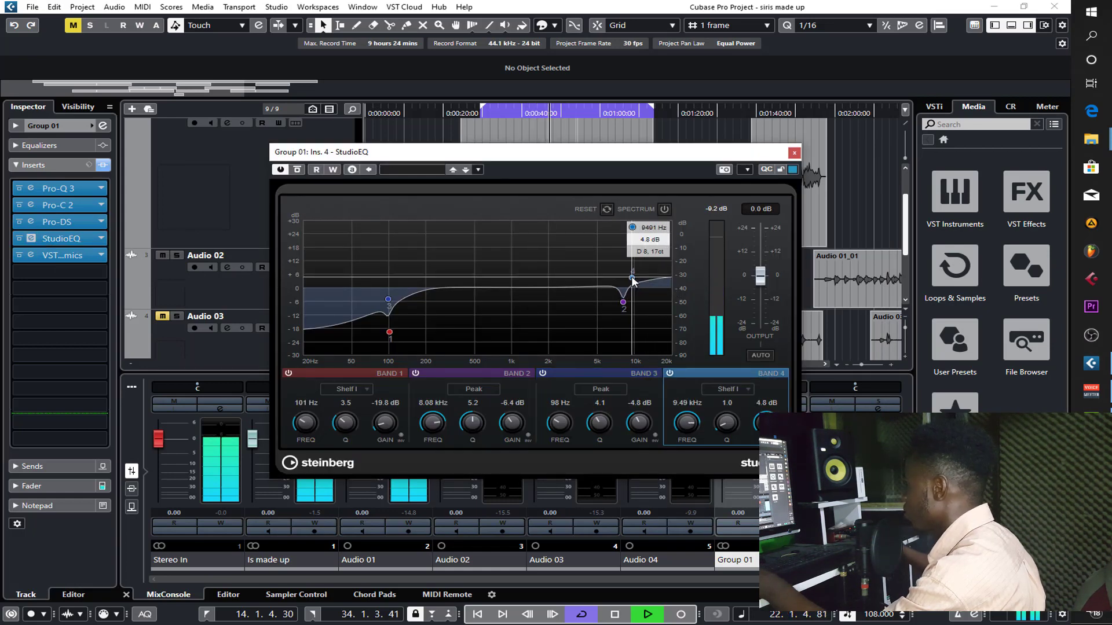
pyautogui.click(794, 153)
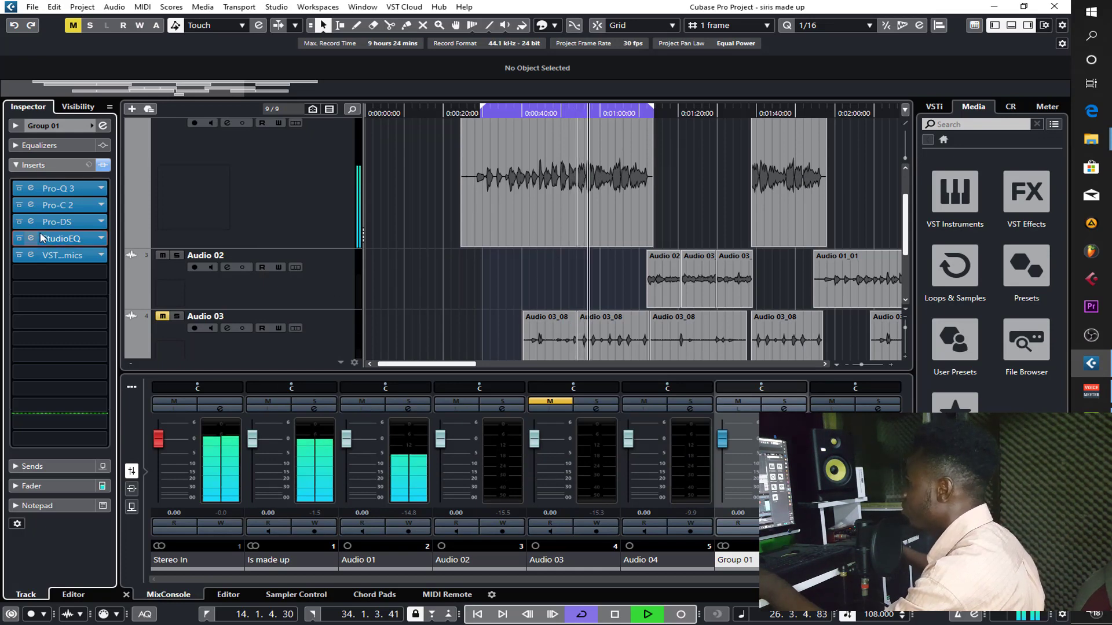
pyautogui.click(53, 242)
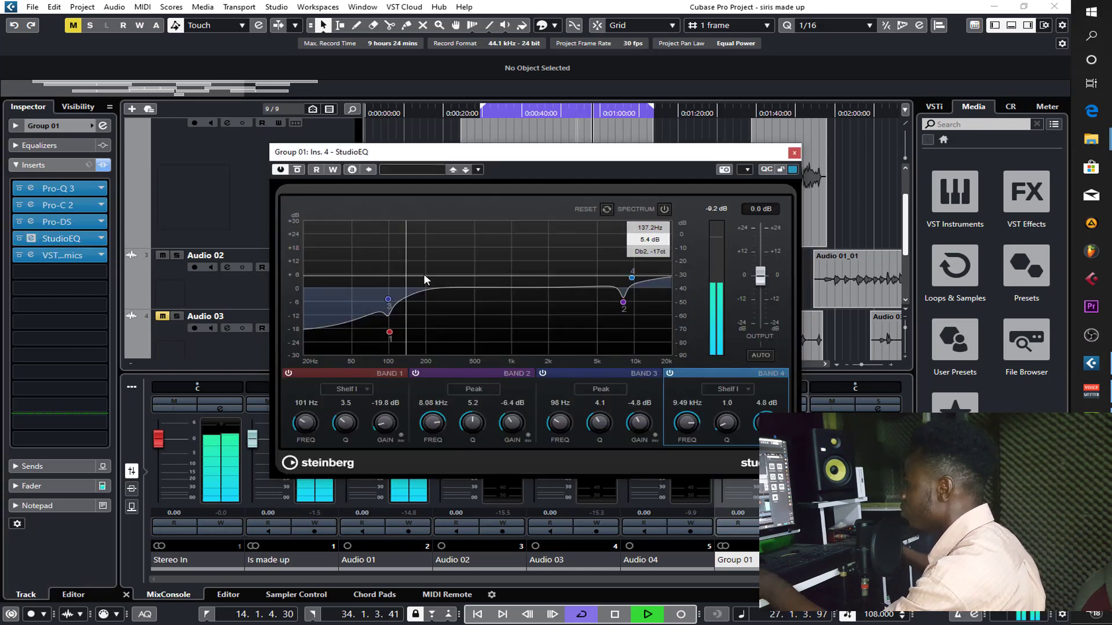
pyautogui.click(794, 153)
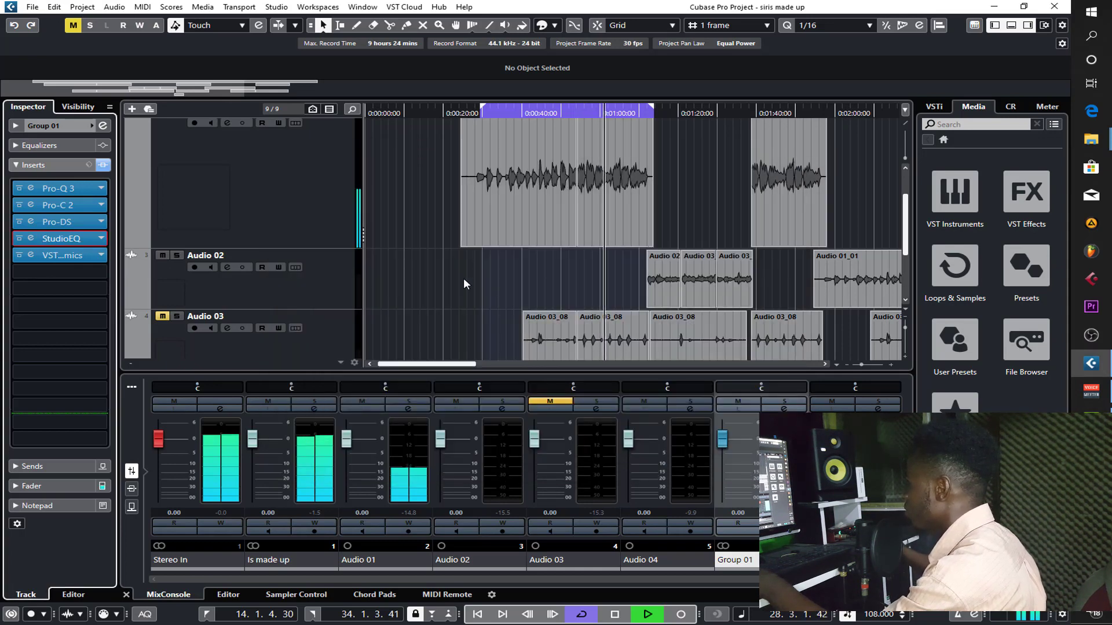
pyautogui.press('space')
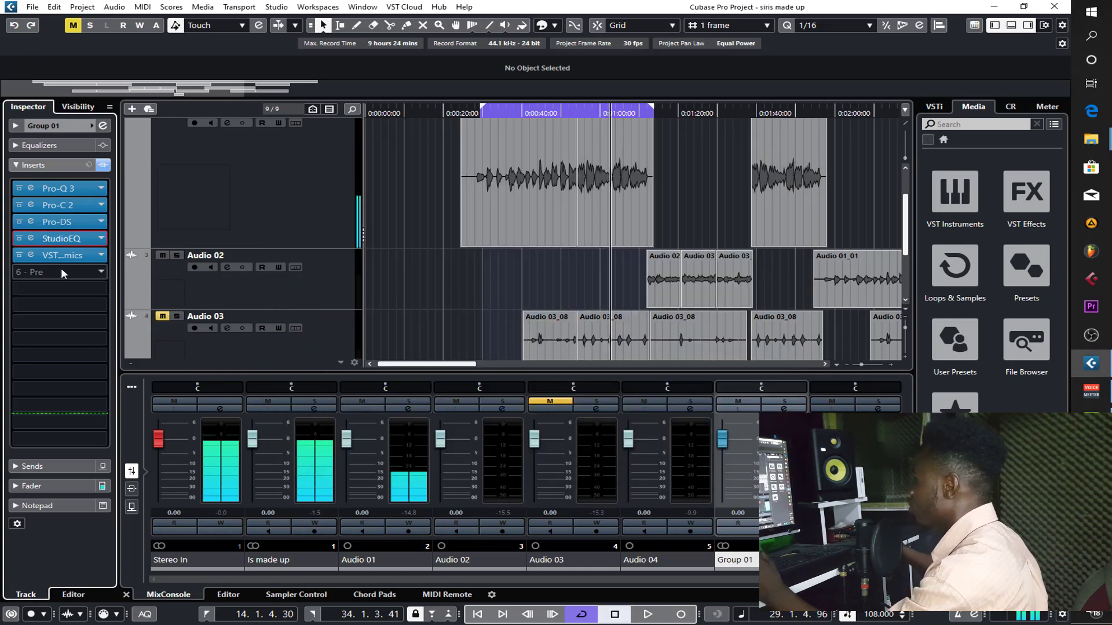
# - Try the DeEsser plug-in in the sixth insert slot of Group 01
pyautogui.click(62, 271)
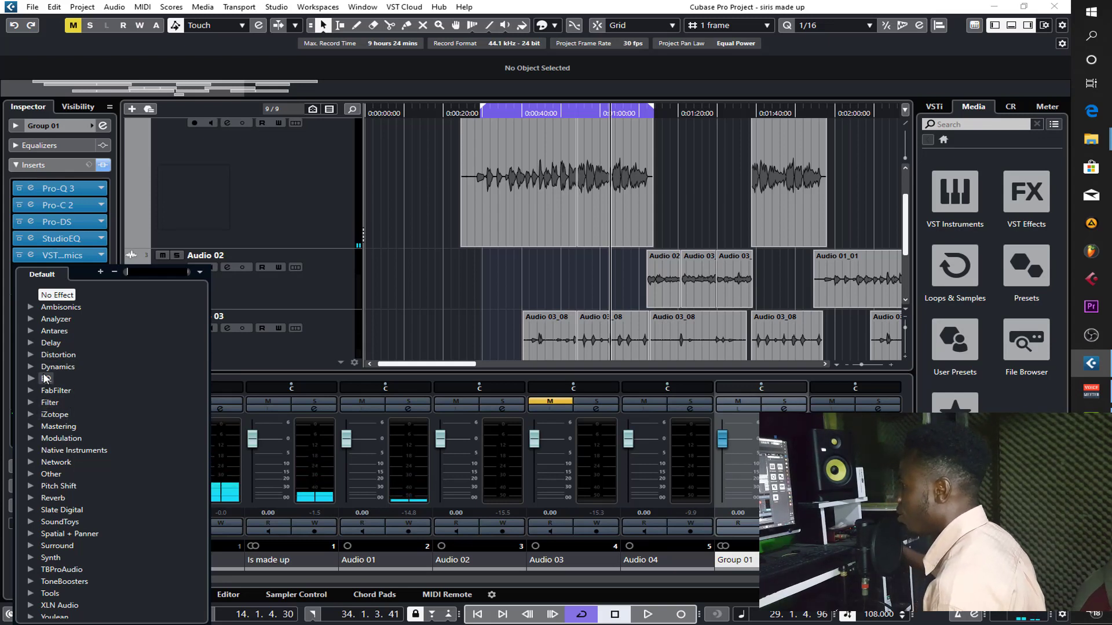
pyautogui.click(29, 367)
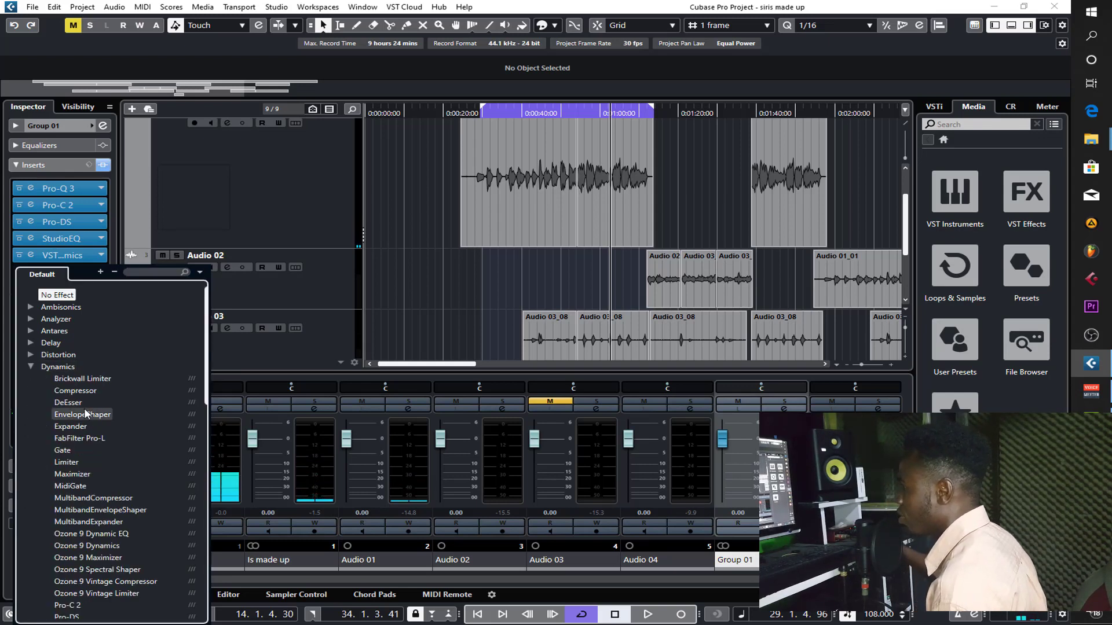
pyautogui.click(67, 403)
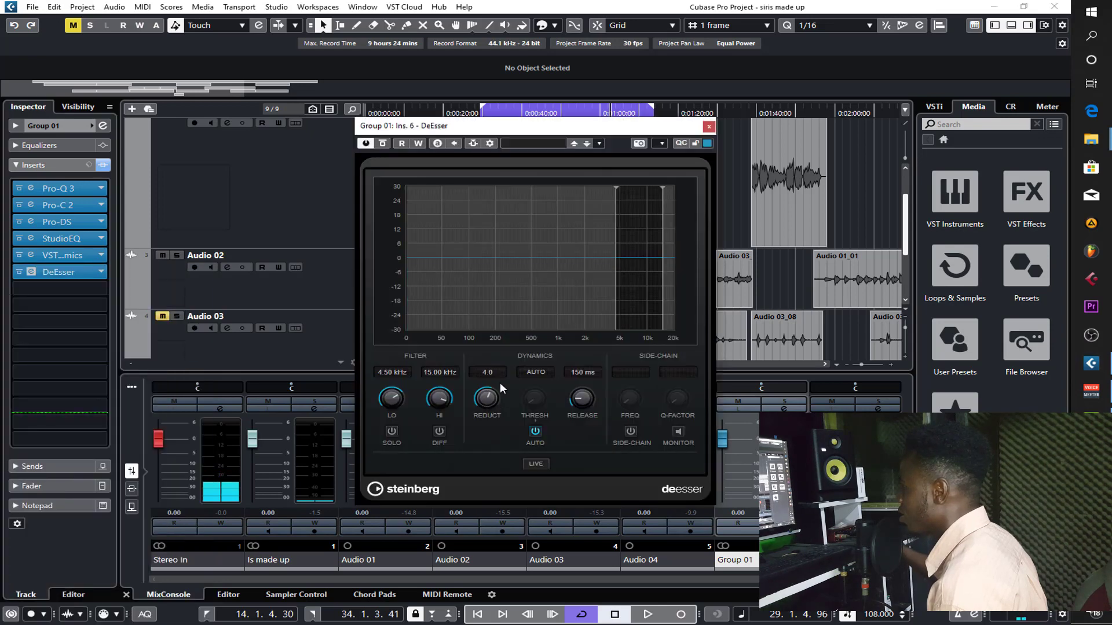
# - Replace the DeEsser in Group 01's sixth insert slot with Pro-DS, keeping its default setting, and close the plug-in
pyautogui.click(102, 271)
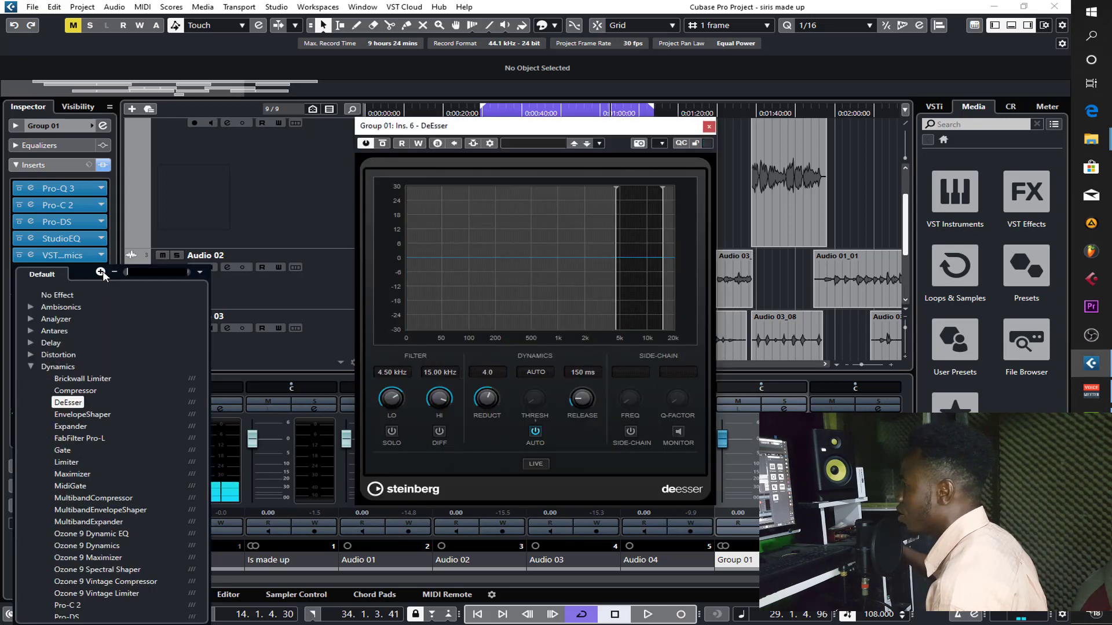
pyautogui.scroll(-3, 103, 503)
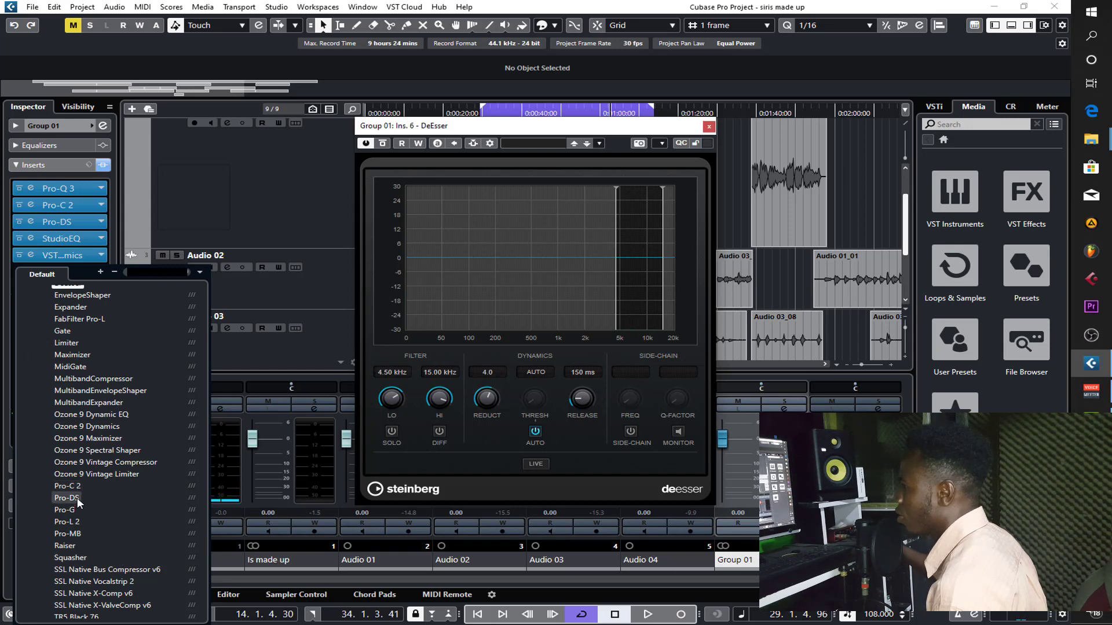
pyautogui.click(77, 498)
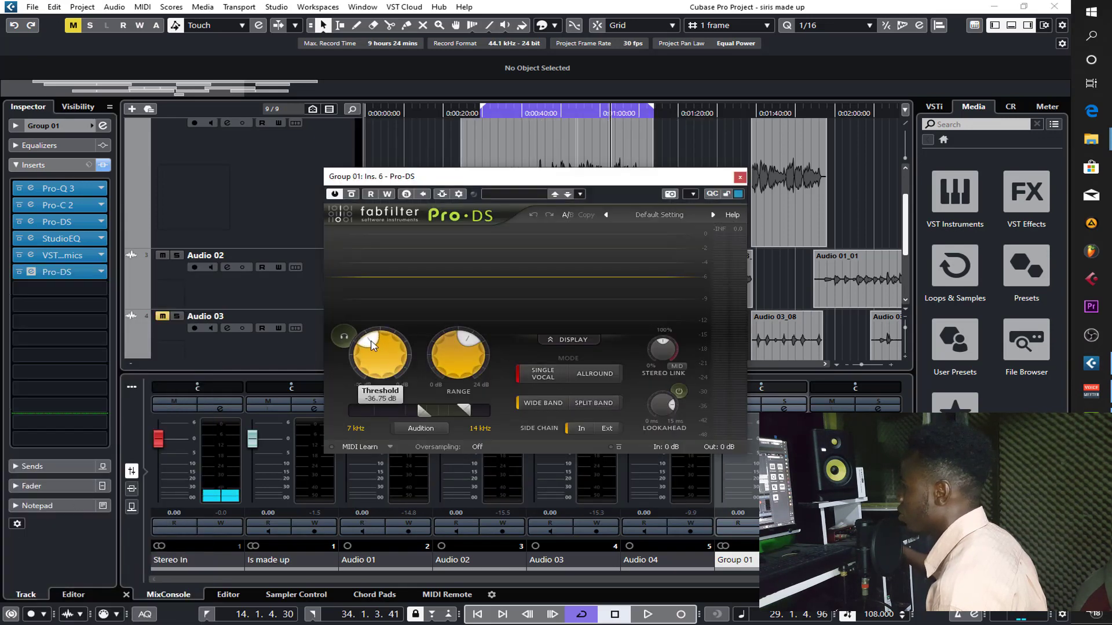
pyautogui.click(738, 178)
# - Play the mix, raise the VSTDynamics compressor make-up gain to 3.0 dB, and close the plug-in
pyautogui.press('space')
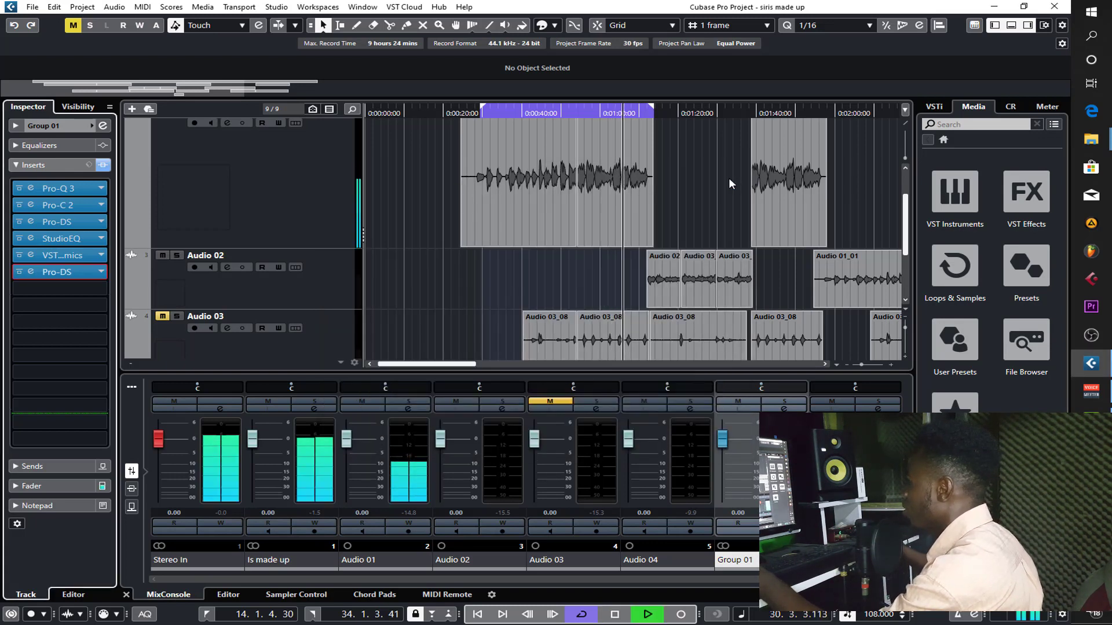
pyautogui.click(68, 258)
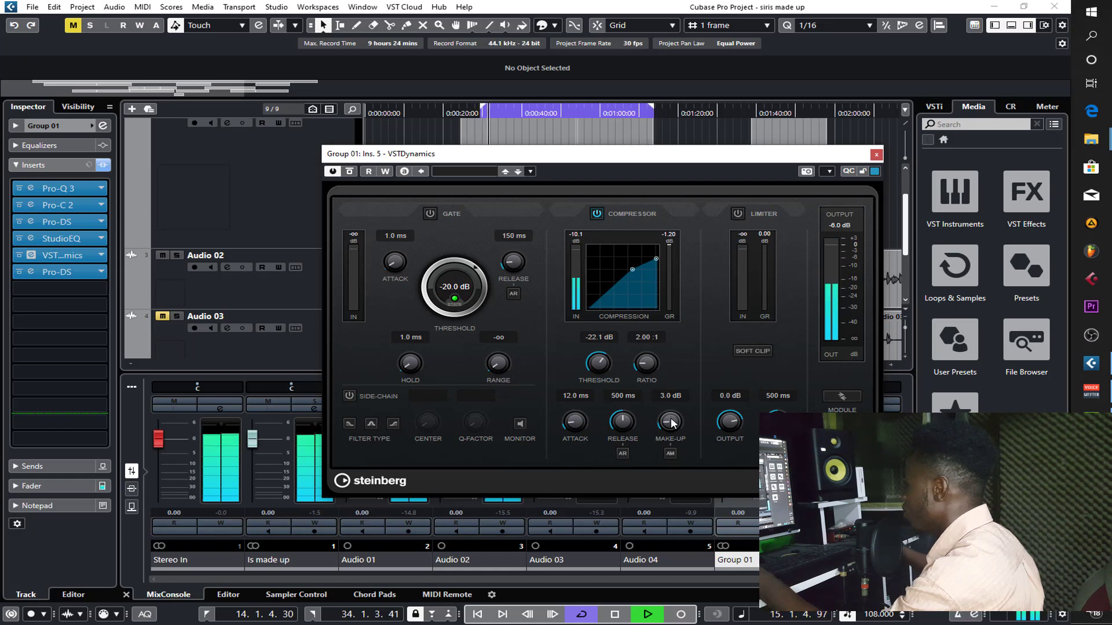
pyautogui.click(876, 154)
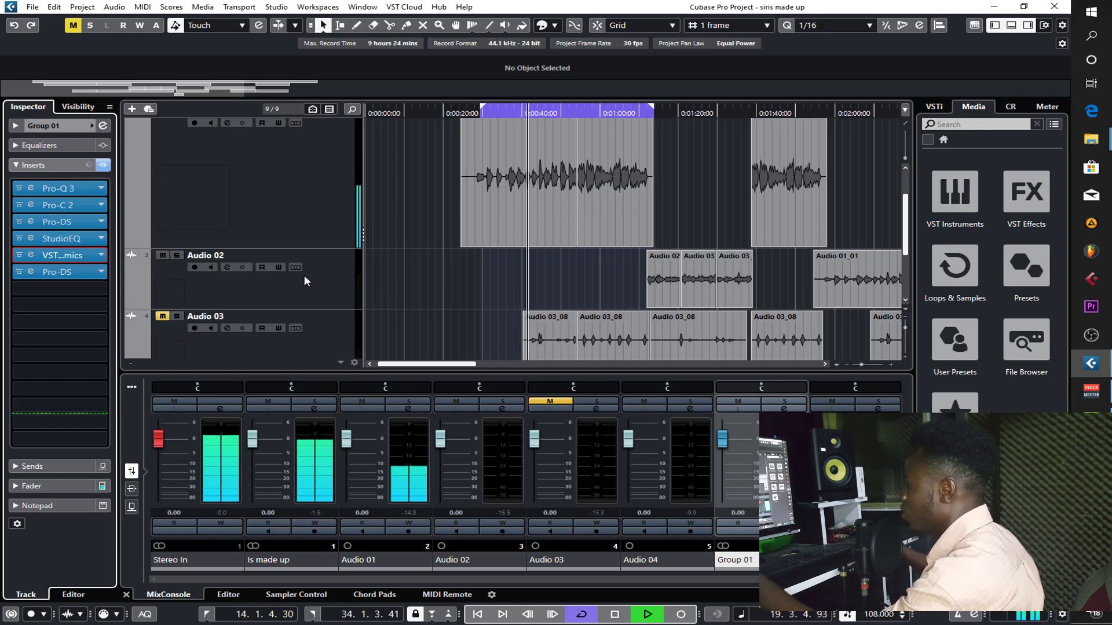
# - Review the VSTDynamics compressor settings once more during playback, close the plug-in and stop playback
pyautogui.click(76, 255)
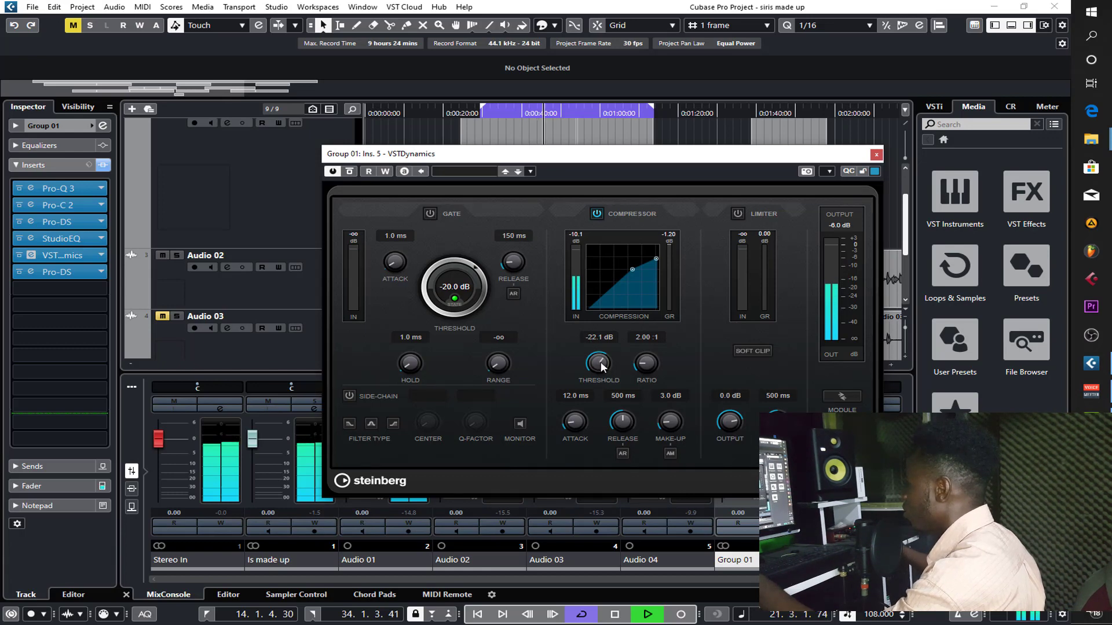
pyautogui.click(876, 154)
pyautogui.scroll(-3, 486, 273)
pyautogui.press('space')
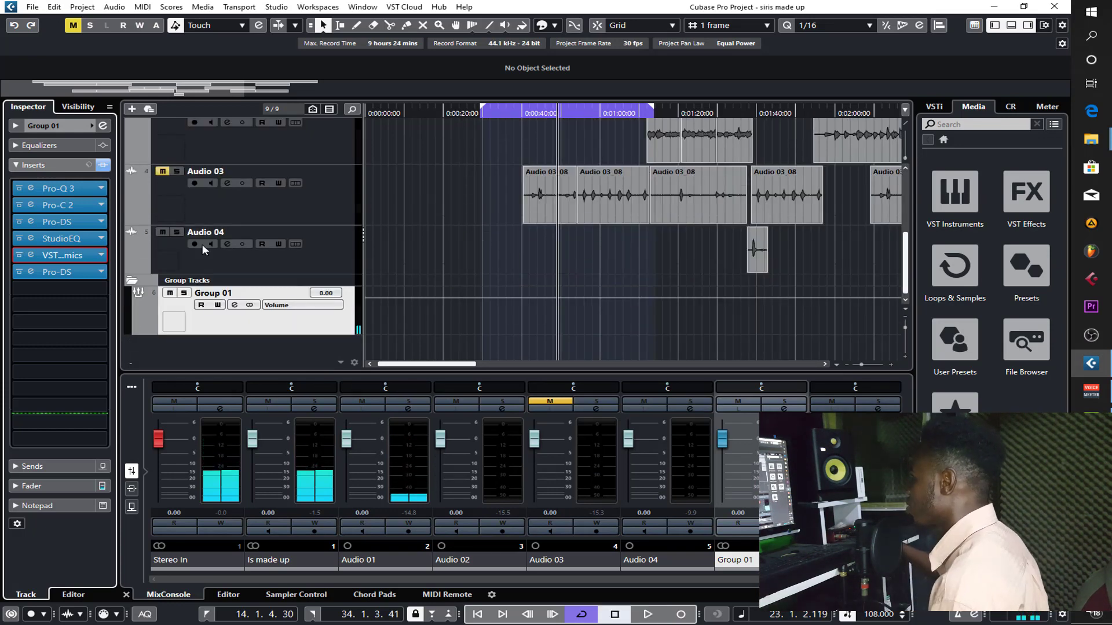
pyautogui.scroll(3, 498, 232)
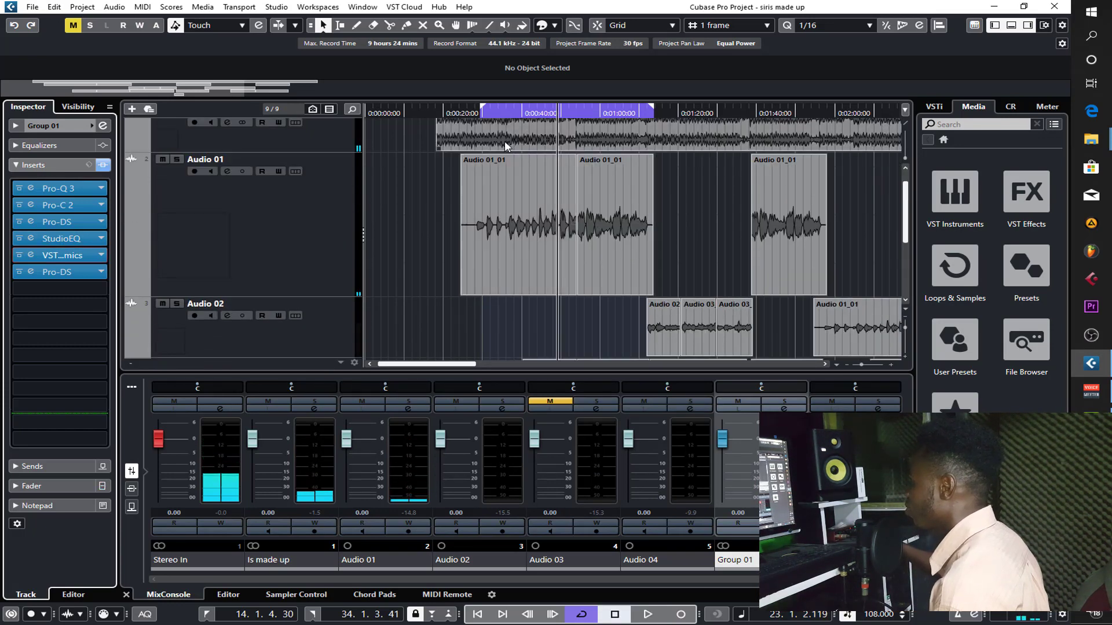
# - Unmute Audio 03, move the cycle start to 13.3.1.107, and play the mix from near that point
pyautogui.scroll(-3, 374, 232)
pyautogui.click(161, 221)
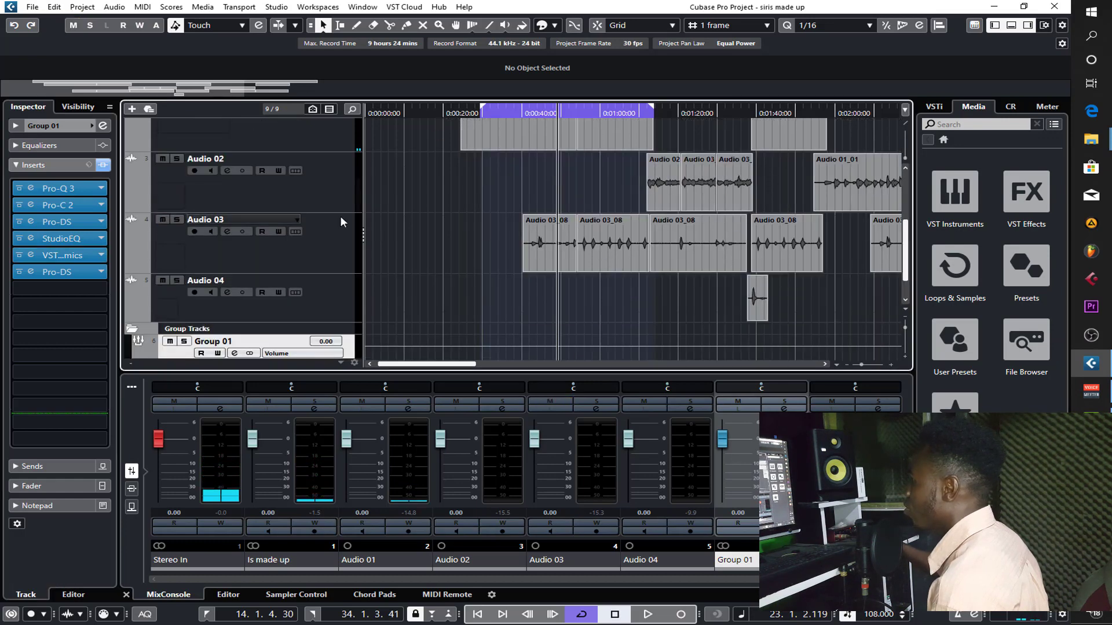
pyautogui.scroll(3, 377, 214)
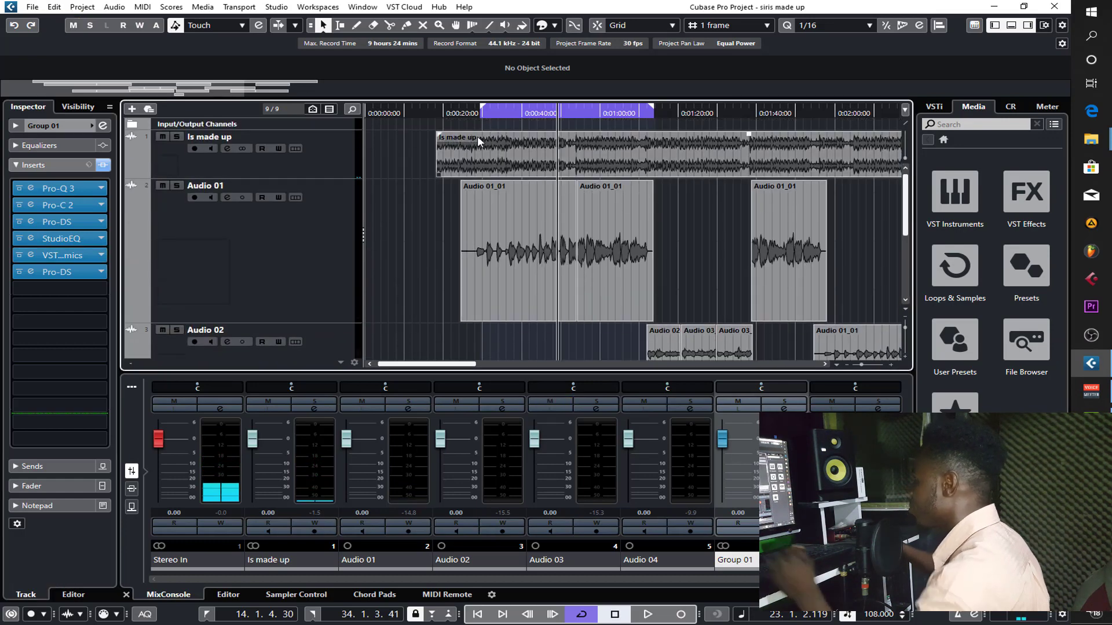
pyautogui.click(482, 114)
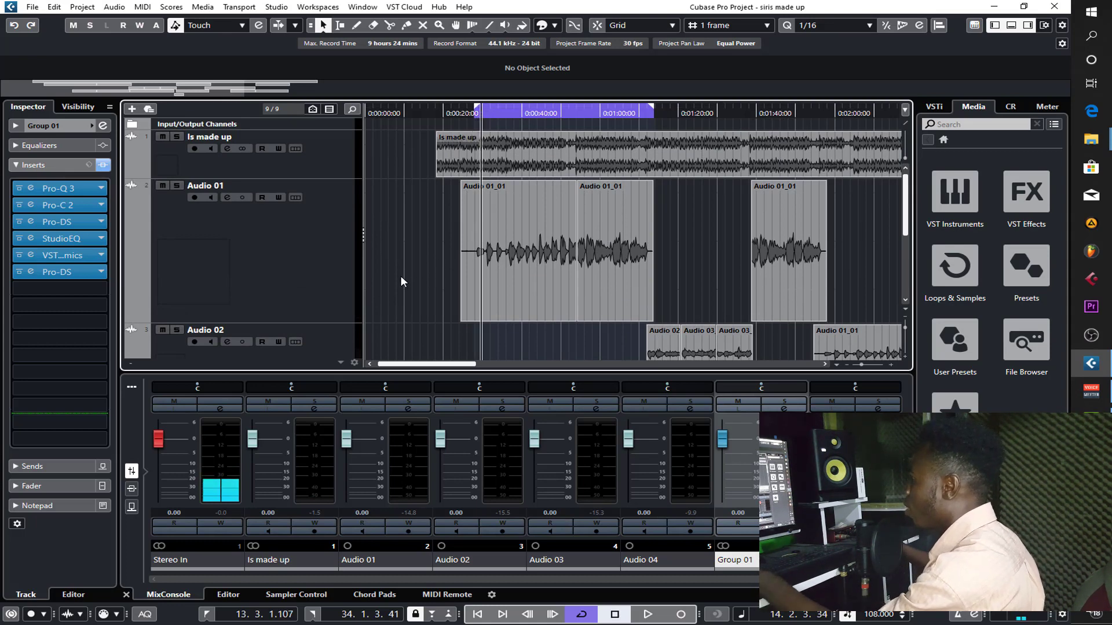
pyautogui.press('space')
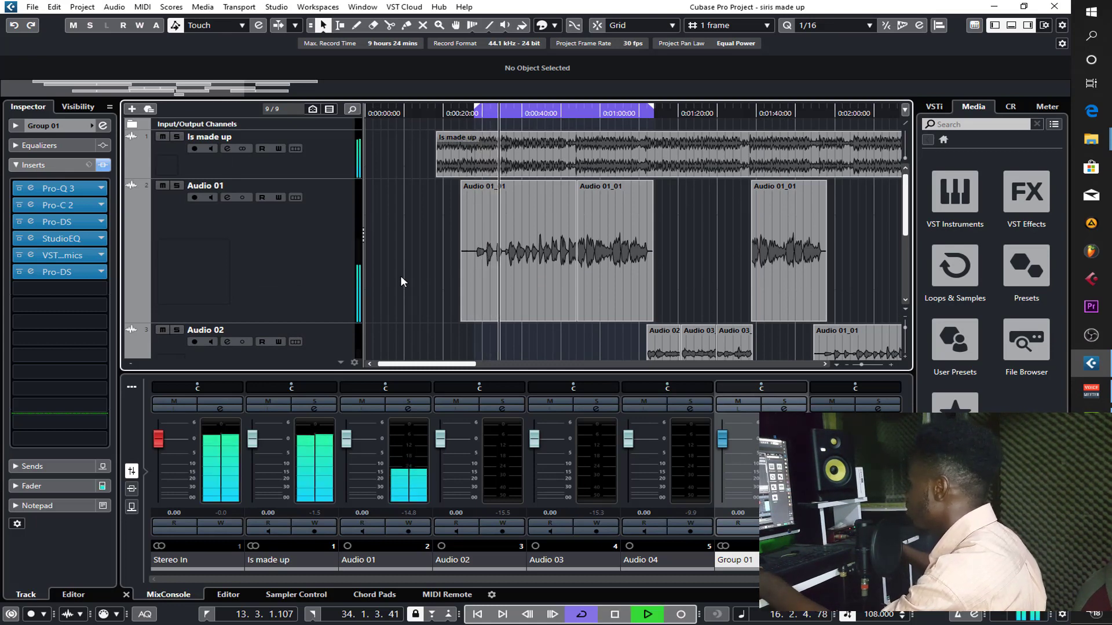
# - Select Audio 03 while the mix plays, stop playback, and set the track's volume to -4.00 dB
pyautogui.scroll(-2, 400, 276)
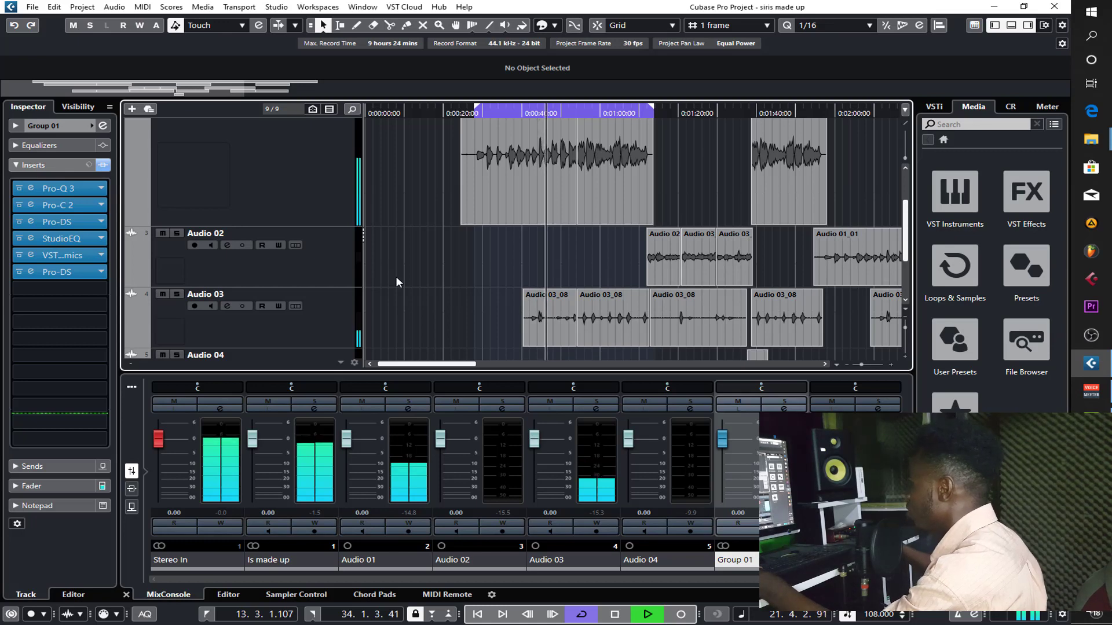
pyautogui.click(339, 318)
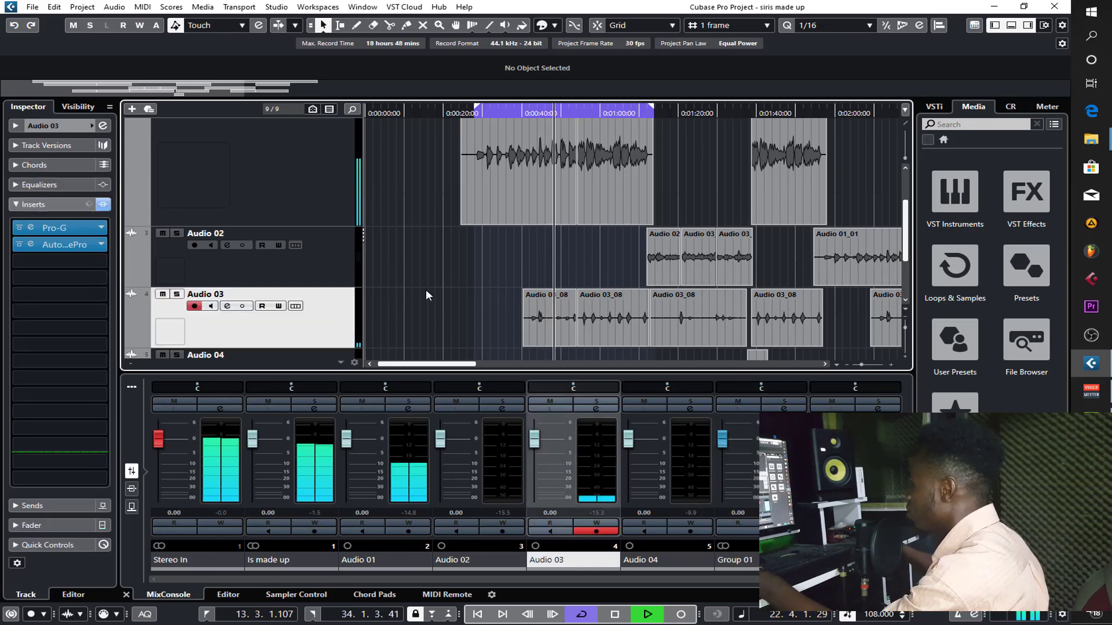
pyautogui.scroll(3, 425, 289)
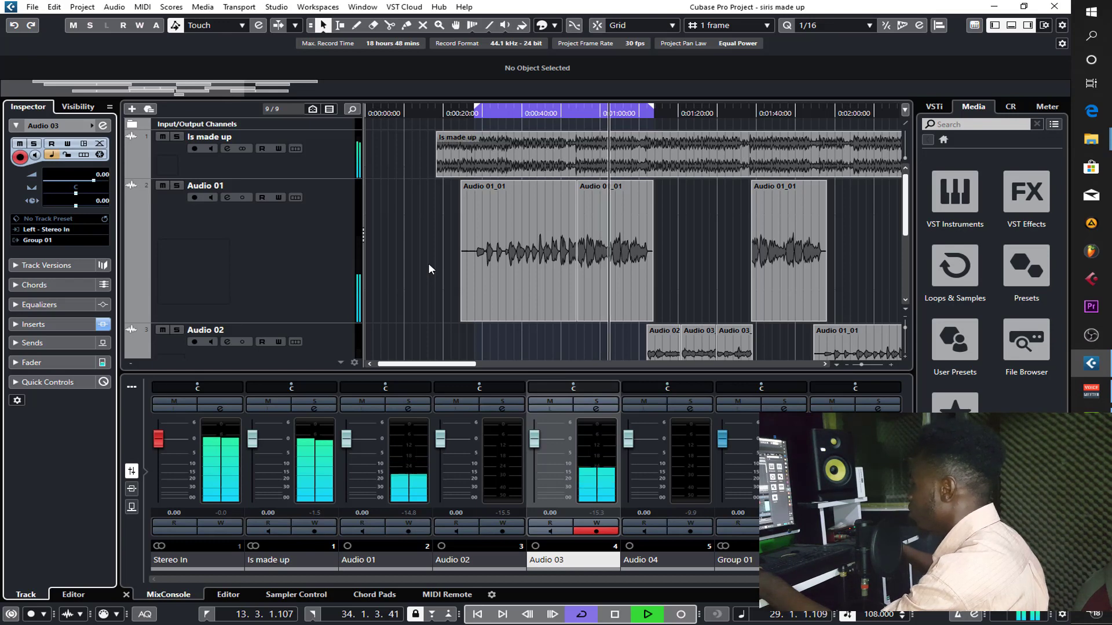
pyautogui.press('space')
pyautogui.scroll(-2, 428, 263)
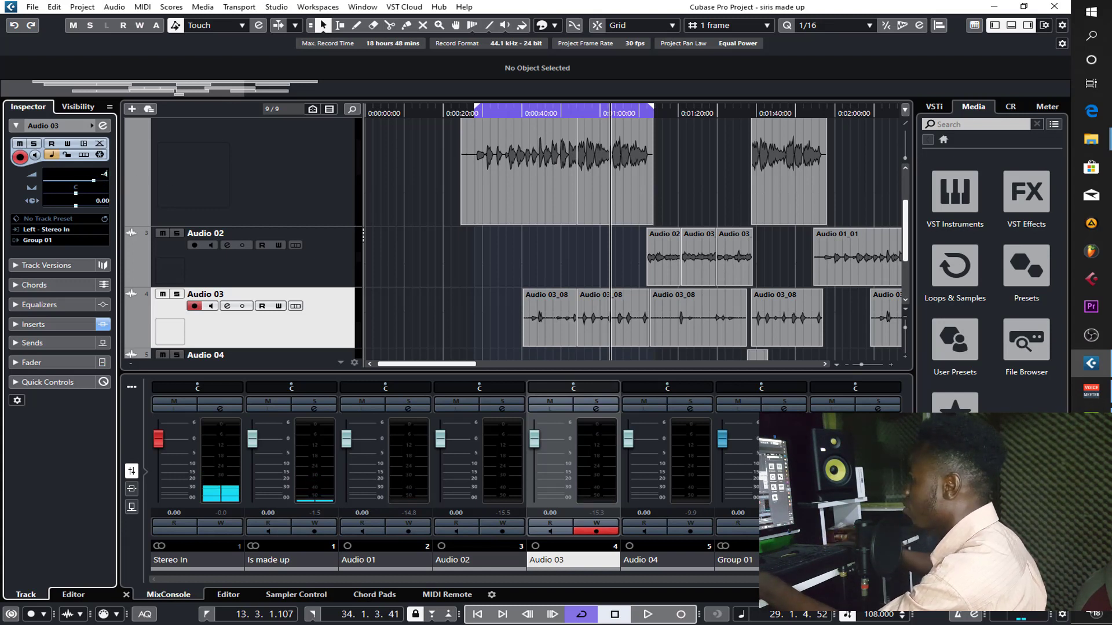
# - Select Audio 04 and set its volume to -4.00 dB
pyautogui.scroll(-2, 501, 316)
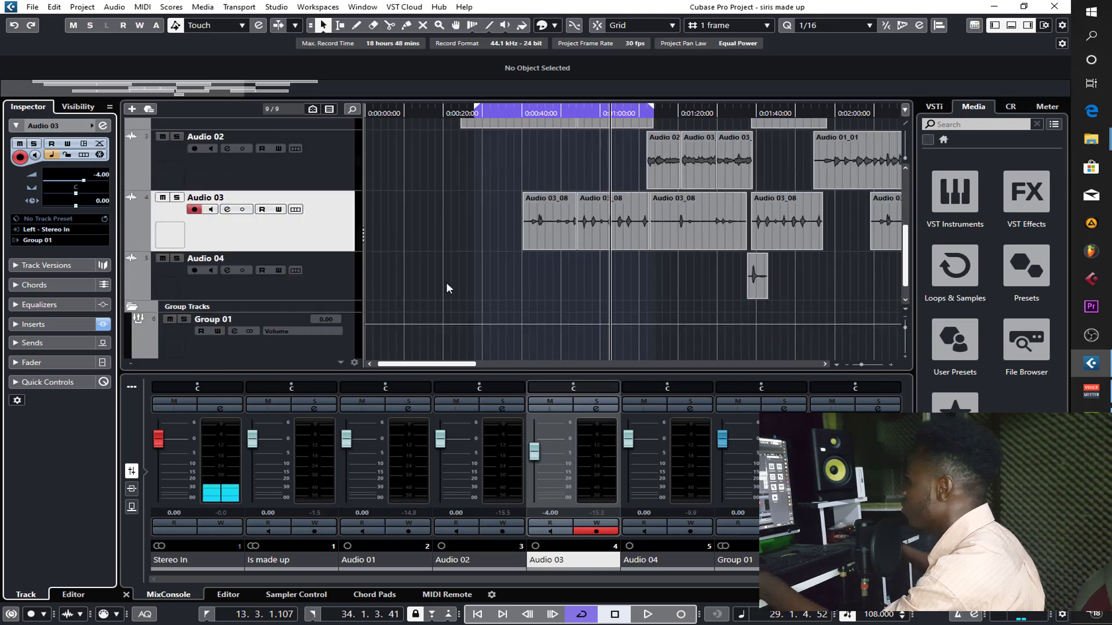
pyautogui.click(296, 281)
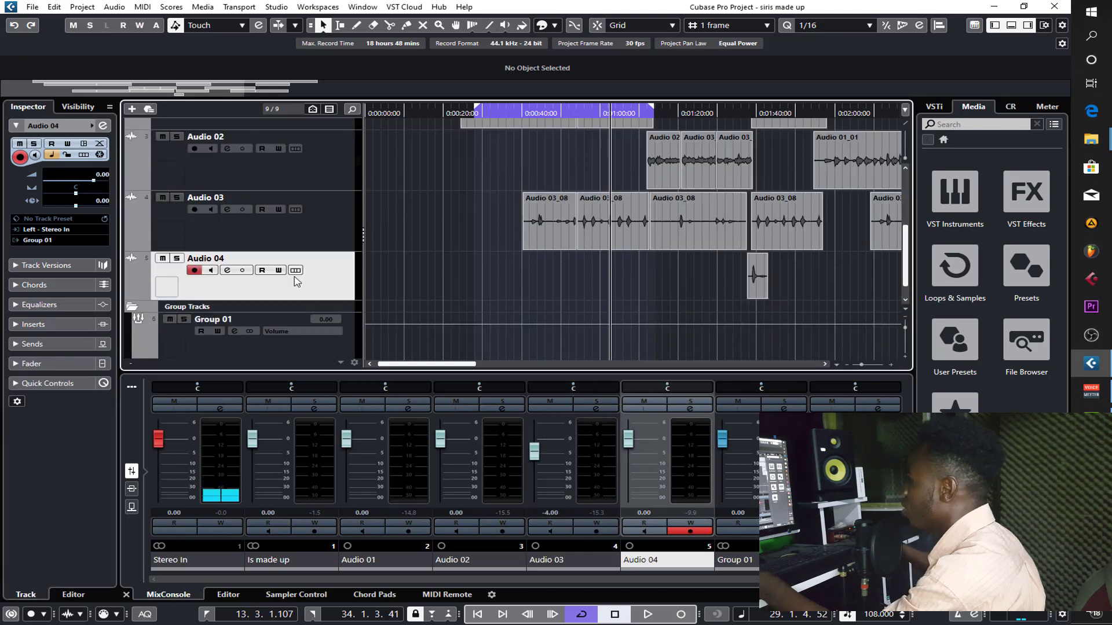
pyautogui.doubleClick(102, 173)
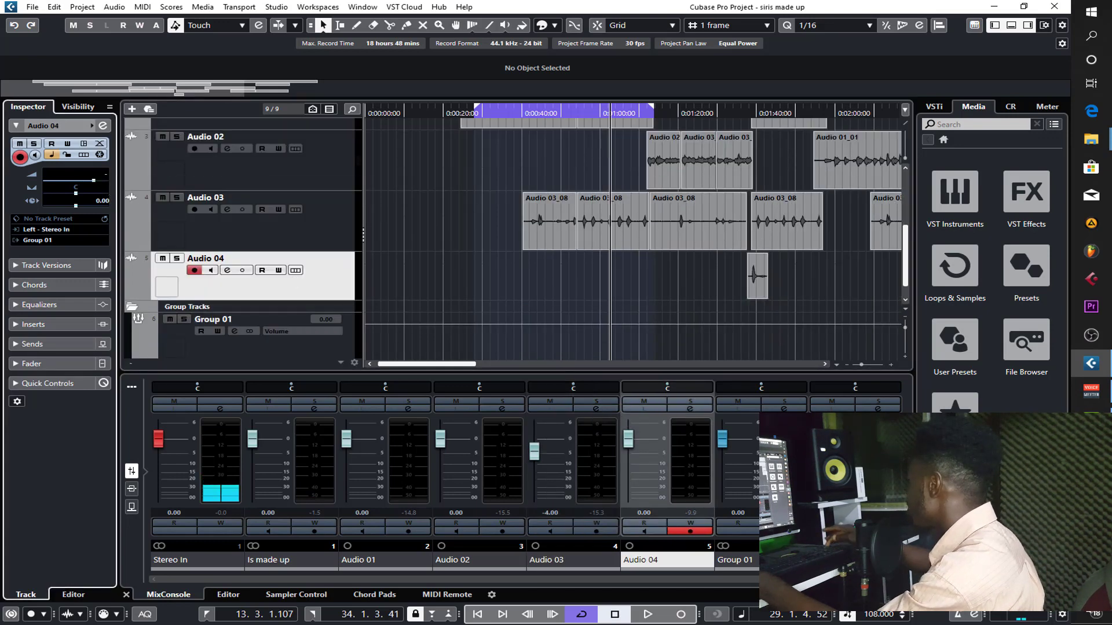
# - Play the mix within the cycle range to check Audio 03's level, and stop playback
pyautogui.scroll(3, 448, 241)
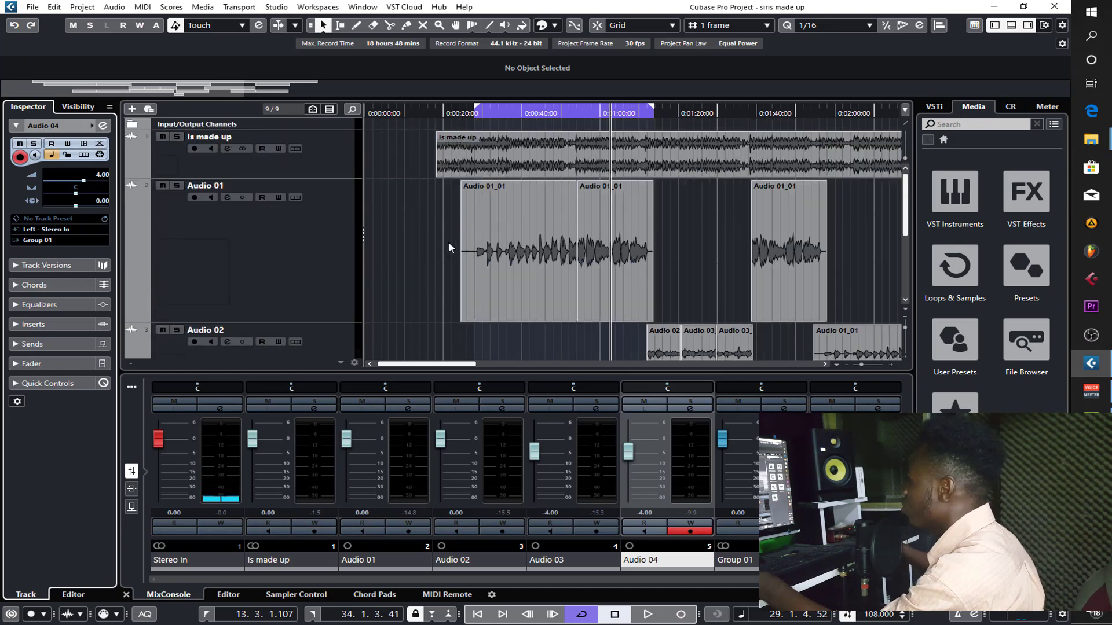
pyautogui.doubleClick(532, 112)
pyautogui.scroll(-3, 421, 232)
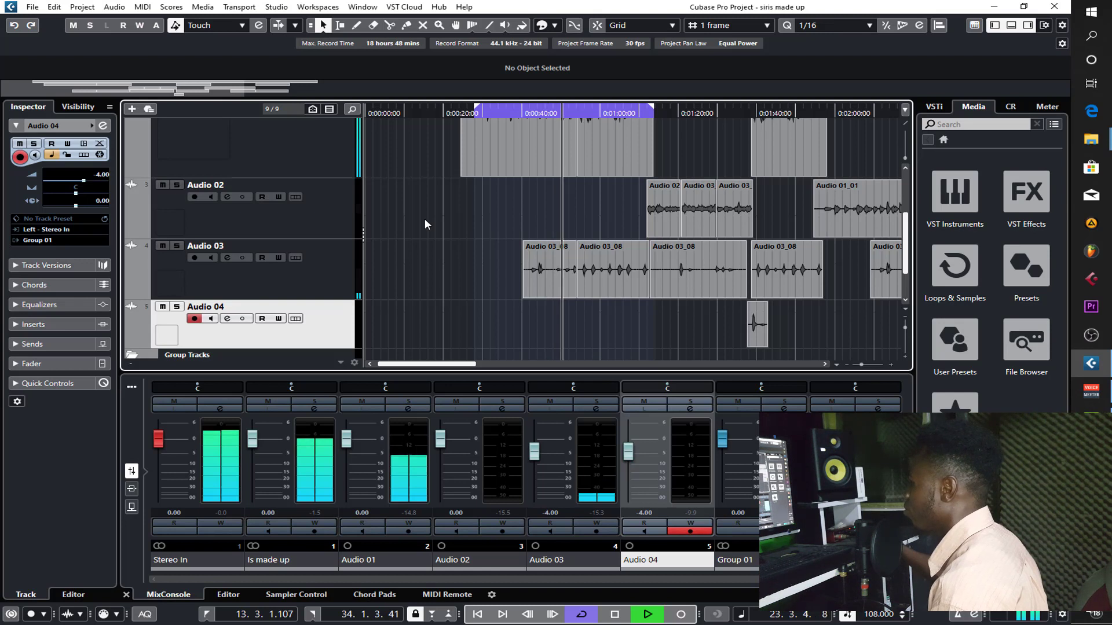
pyautogui.click(342, 272)
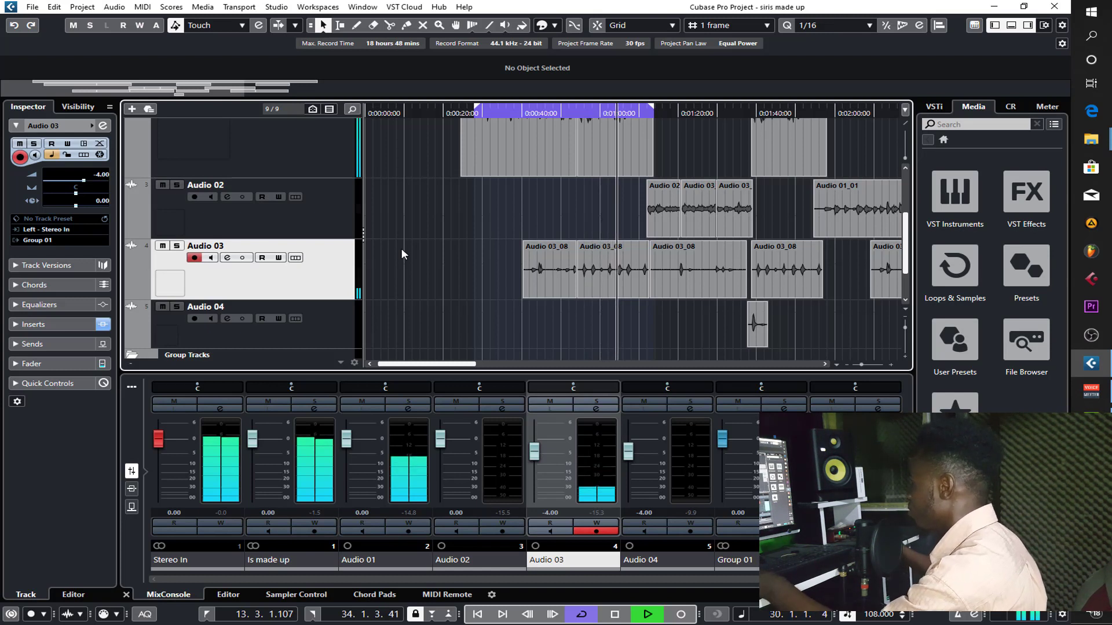
pyautogui.press('space')
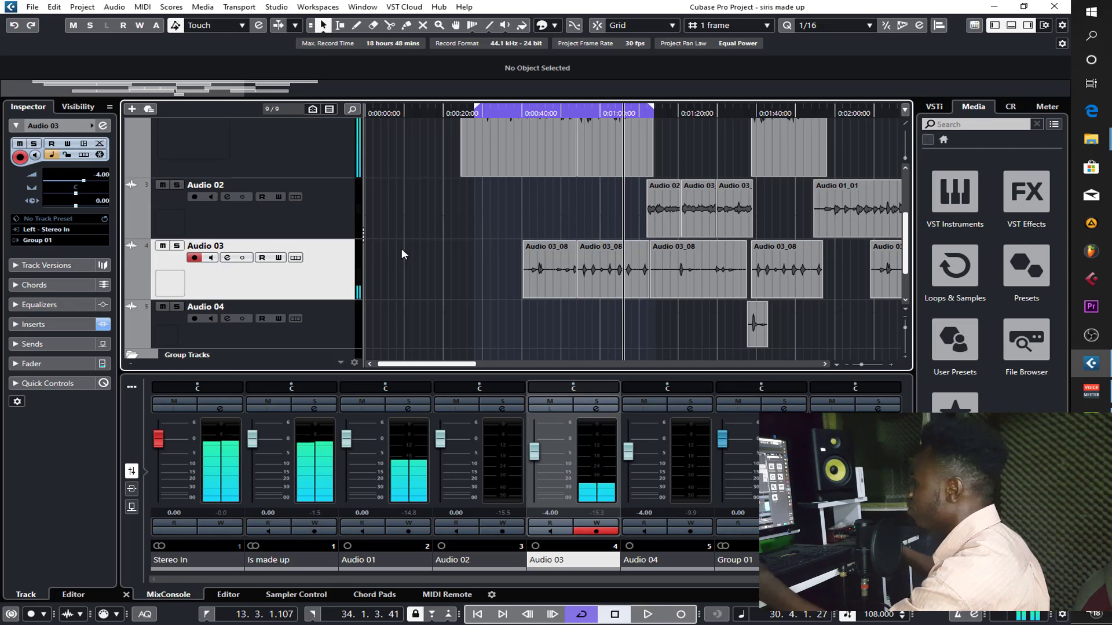
# - Add one stereo effect track with the TR5 CSR Hall reverb, routed to Stereo Out
pyautogui.scroll(-2, 404, 251)
pyautogui.rightClick(296, 352)
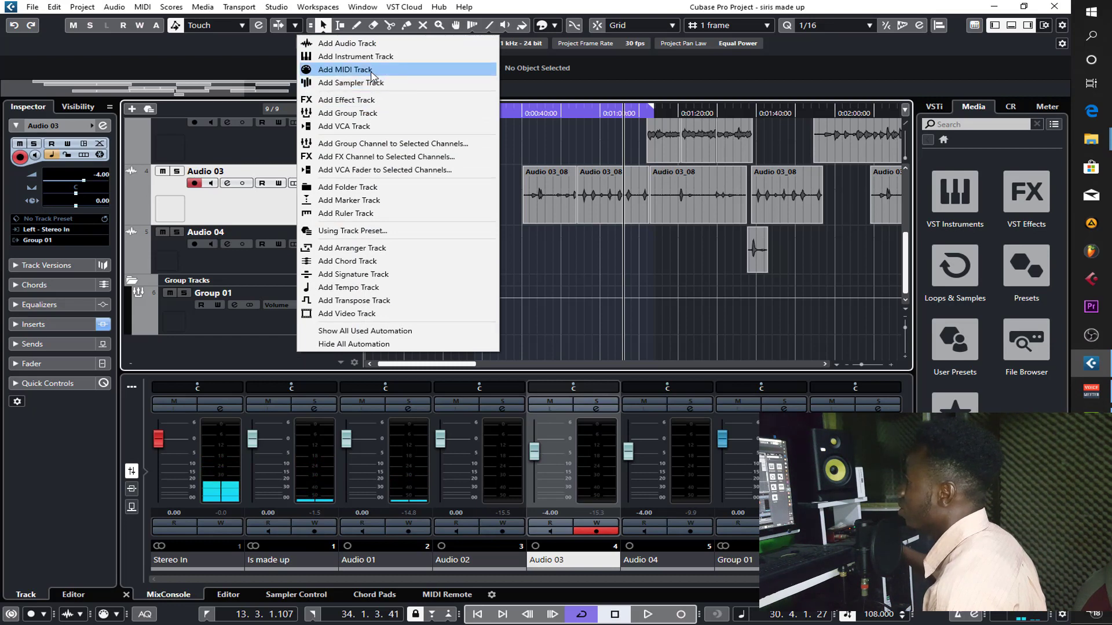
pyautogui.click(371, 104)
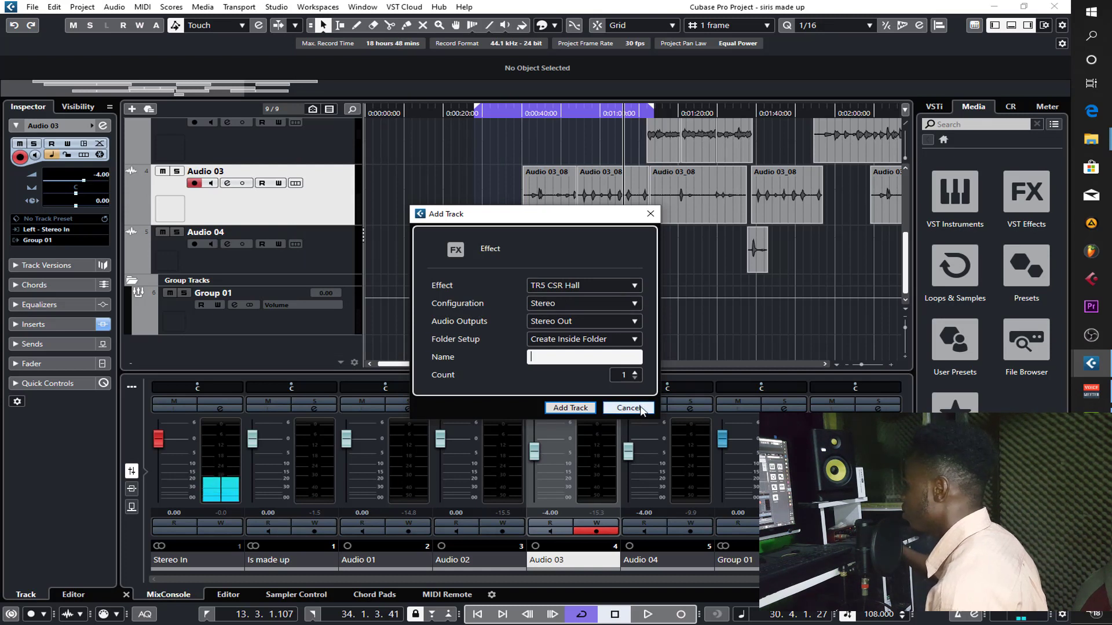
pyautogui.click(564, 407)
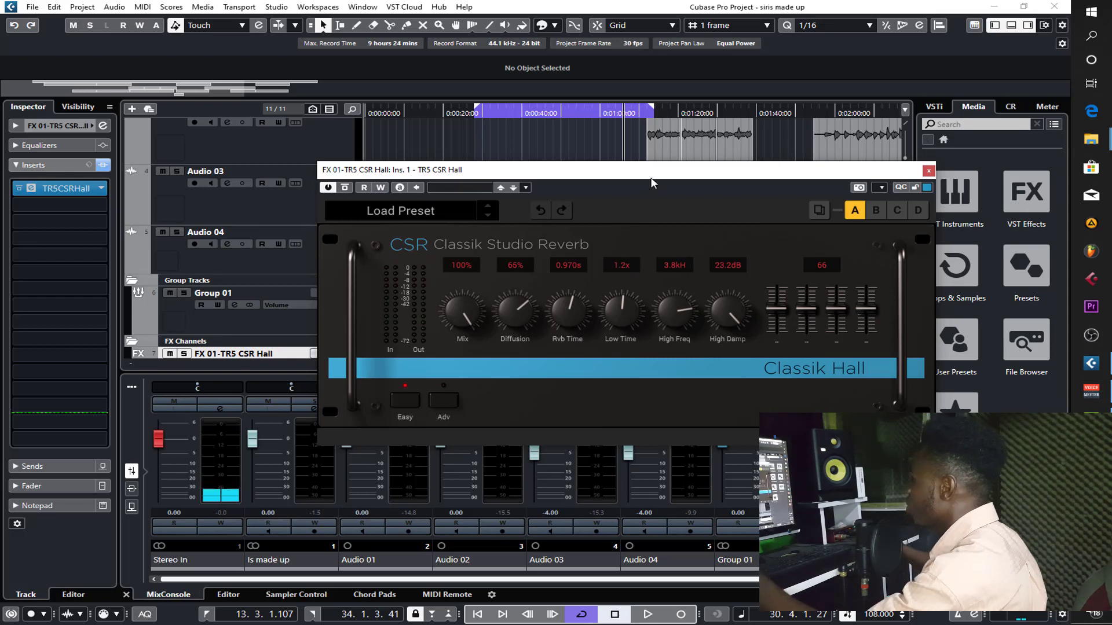
# - Route Group 01's first send to FX 01-TR5 CSR Hall and activate it
pyautogui.click(221, 322)
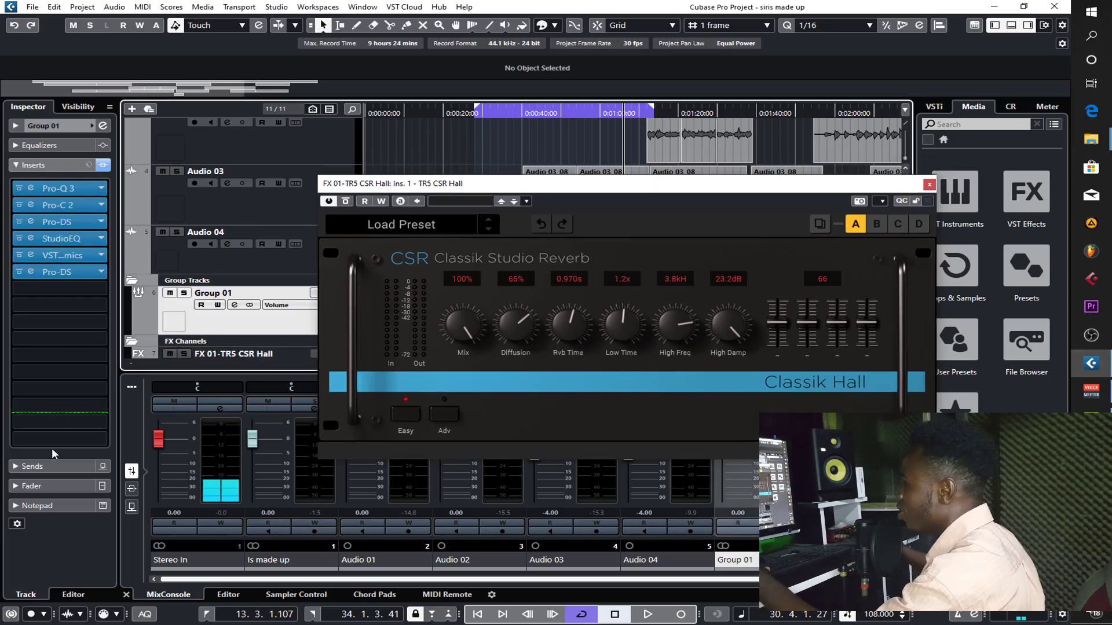
pyautogui.click(47, 466)
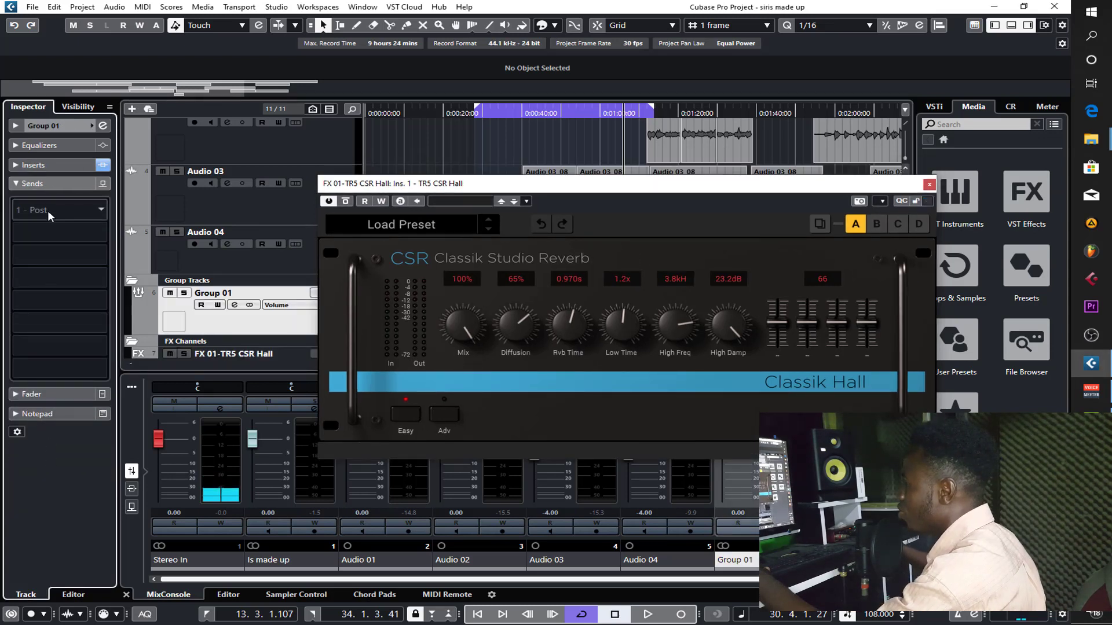
pyautogui.click(48, 210)
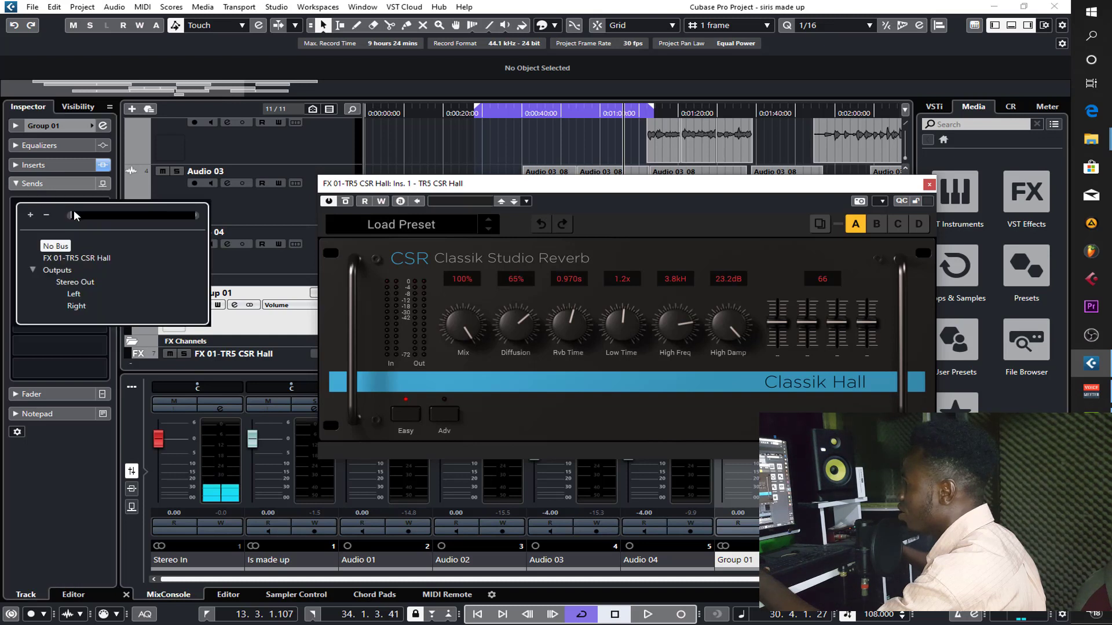
pyautogui.click(77, 259)
pyautogui.click(19, 205)
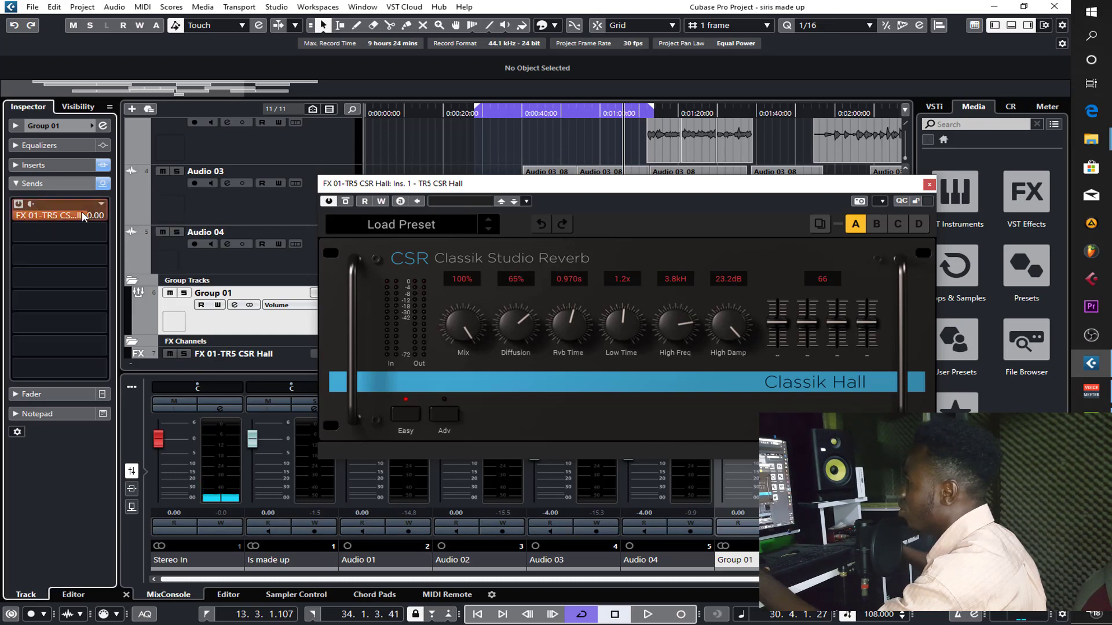
# - Solo Group 01, play the vocals, and set the CSR Hall's first slider to 0 and its second to 20
pyautogui.press('s')
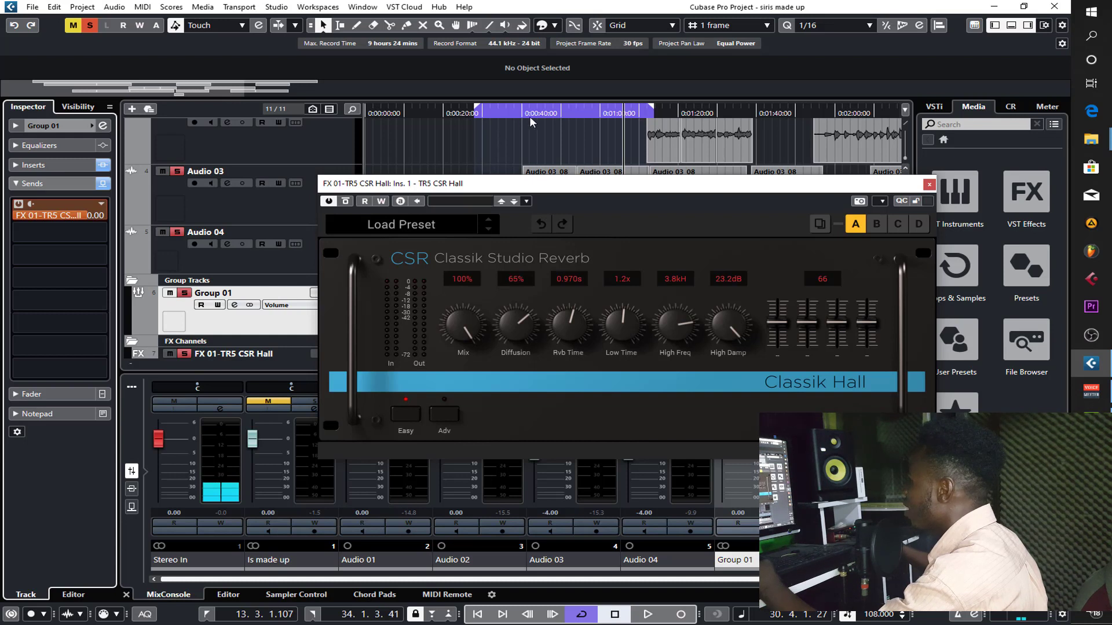
pyautogui.scroll(3, 566, 158)
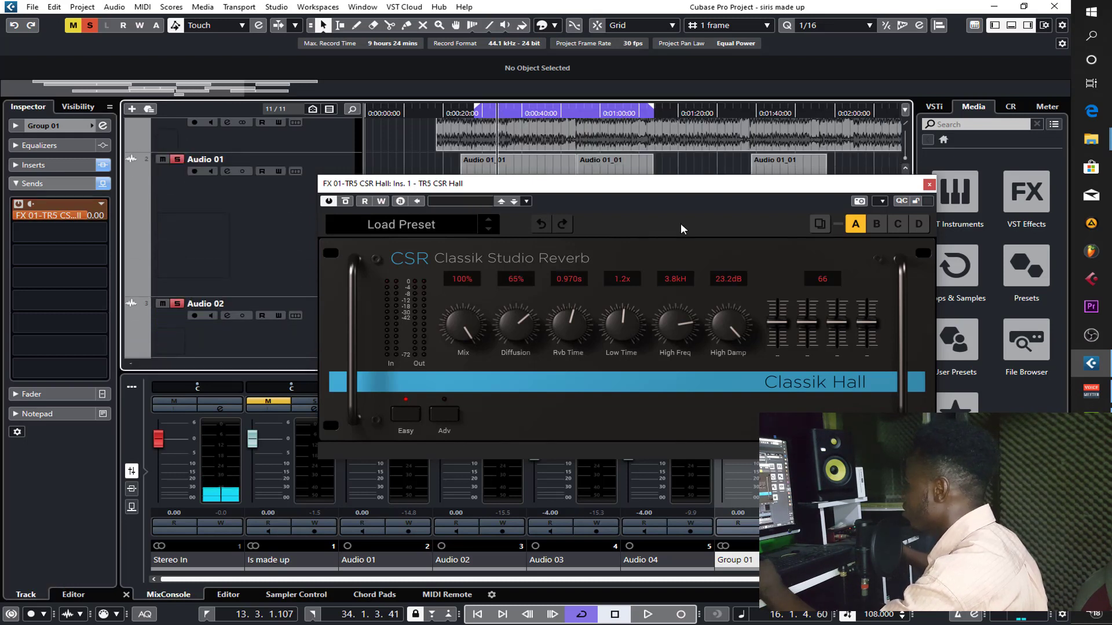
pyautogui.press('space')
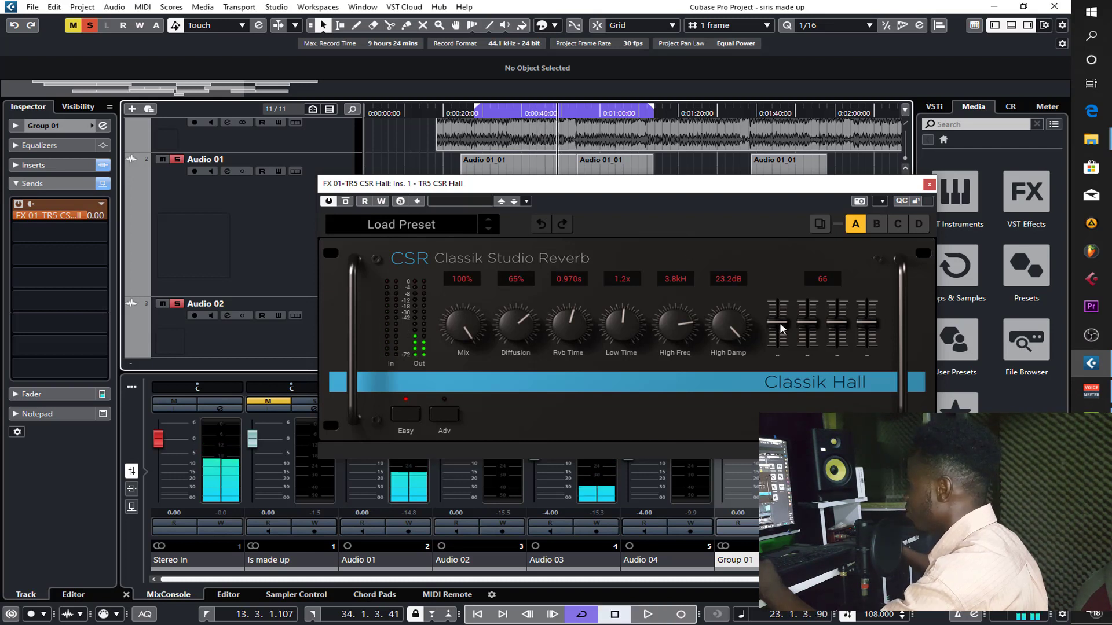
pyautogui.moveTo(779, 322); pyautogui.dragTo(779, 363)
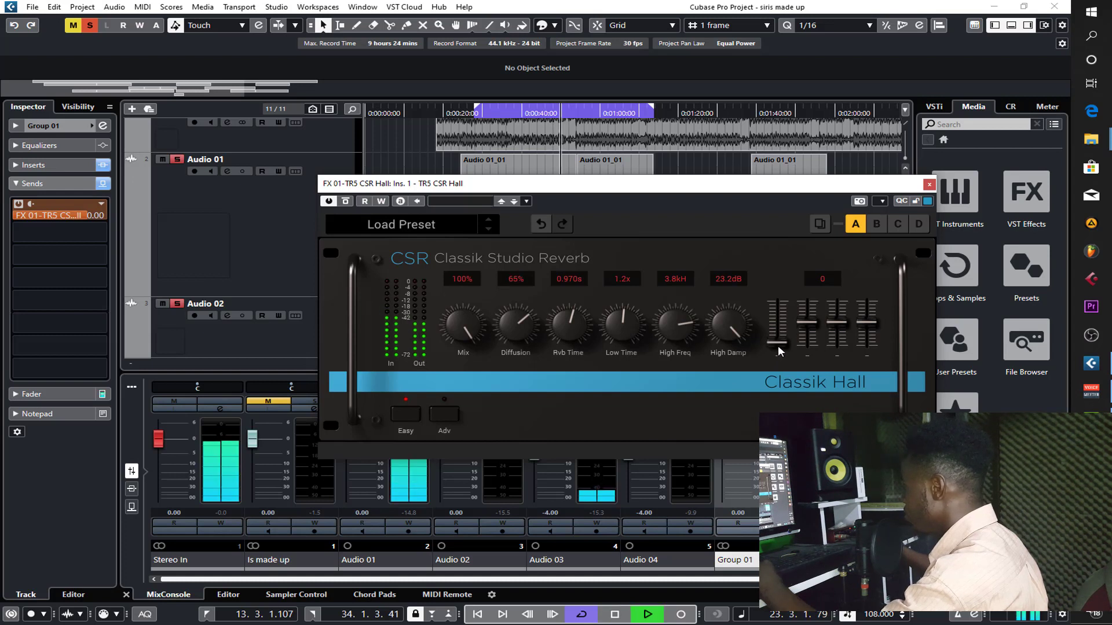
pyautogui.moveTo(805, 325); pyautogui.dragTo(806, 334)
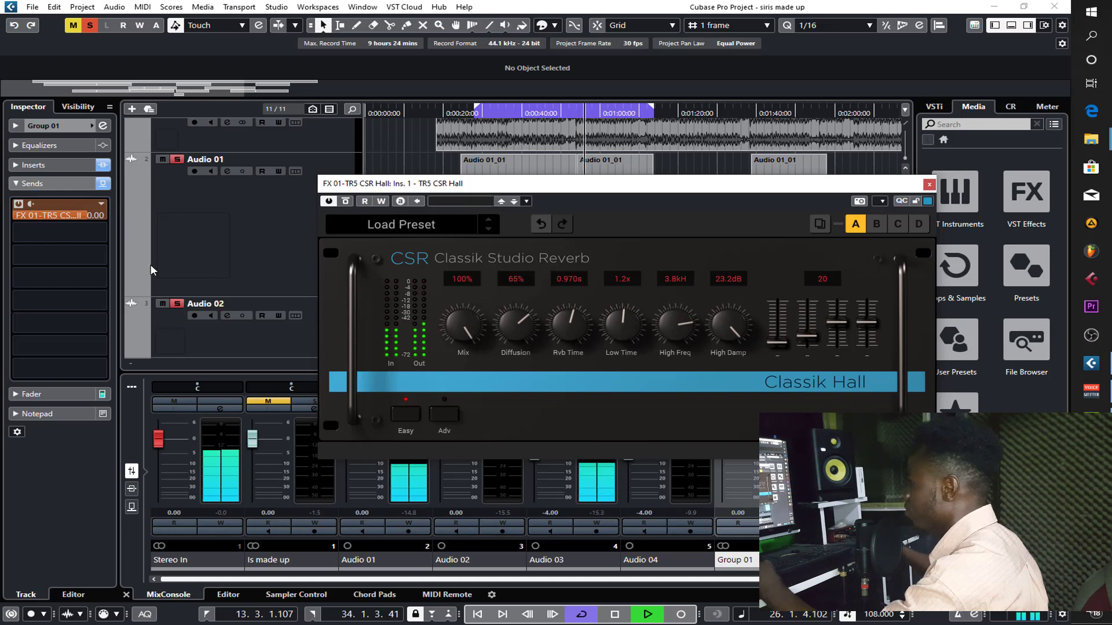
# - Lower Group 01's reverb send to -13.8 dB and set the CSR Hall's Rvb Time to 2.087 s
pyautogui.moveTo(84, 217); pyautogui.dragTo(39, 217)
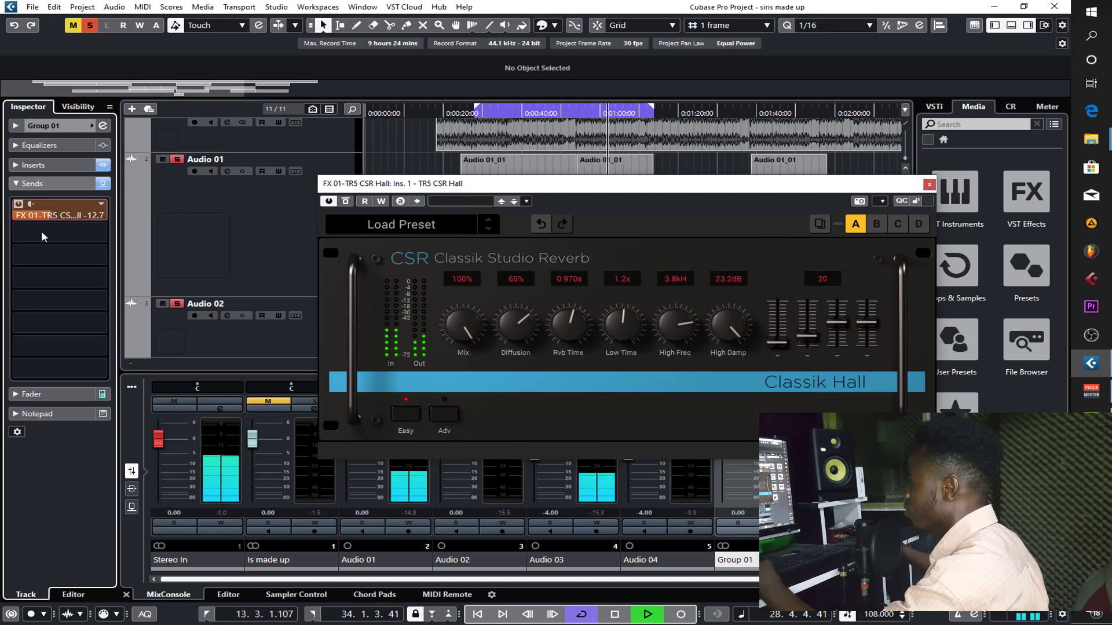
pyautogui.moveTo(39, 239); pyautogui.dragTo(40, 238)
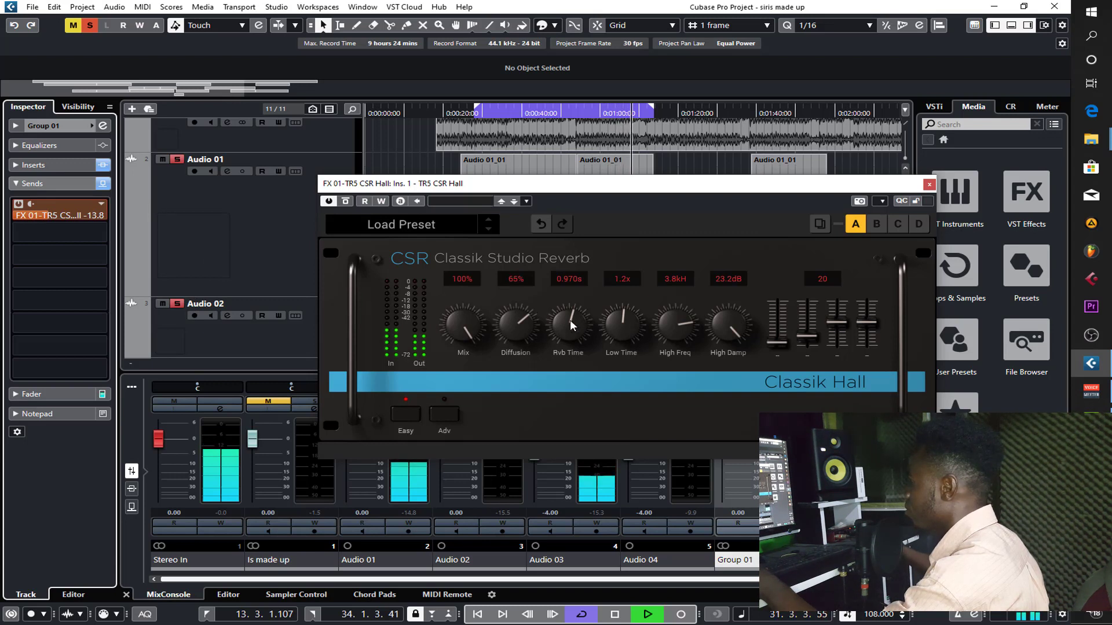
pyautogui.moveTo(569, 318)
pyautogui.mouseDown()
pyautogui.moveTo(571, 309)
pyautogui.moveTo(574, 322)
pyautogui.mouseUp()
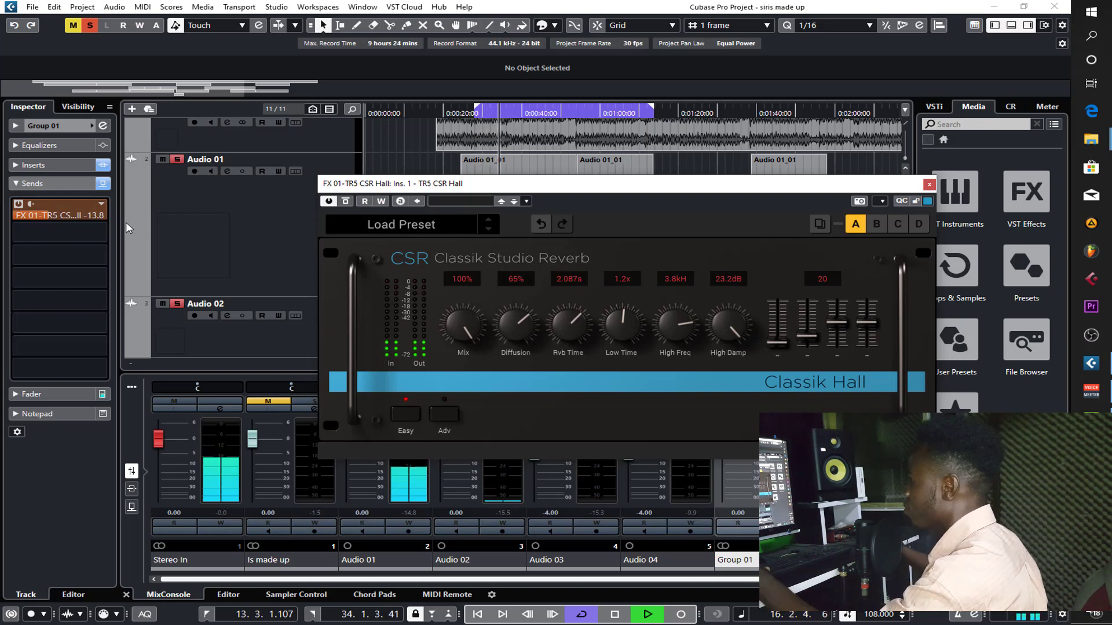
# - Unsolo Group 01 and raise its reverb send to -12.1 dB while the full mix plays
pyautogui.press('s')
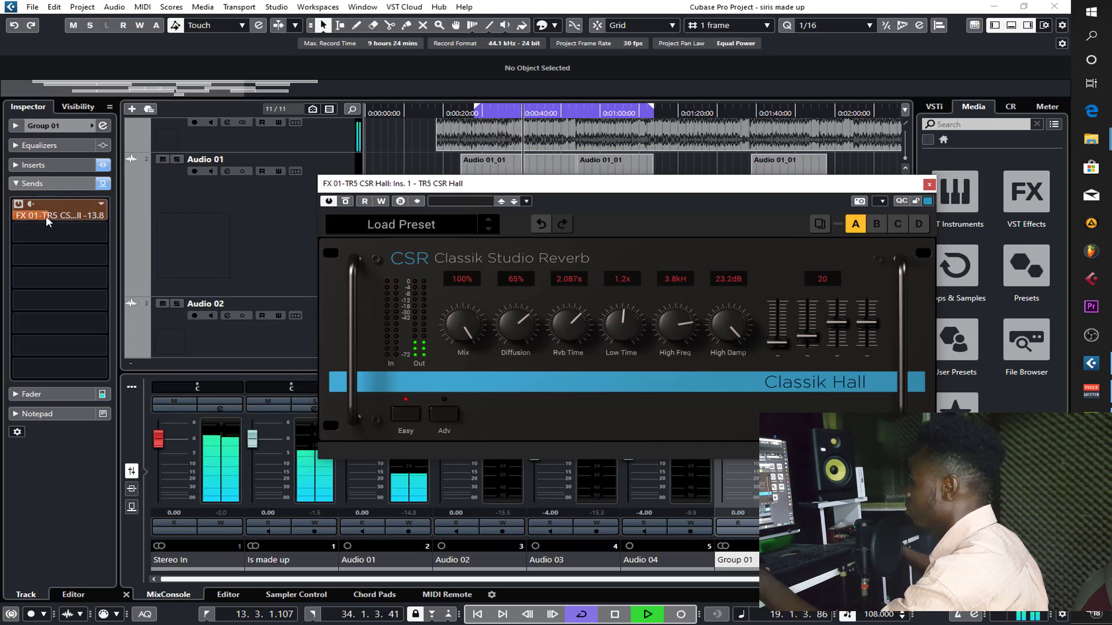
pyautogui.moveTo(46, 216); pyautogui.dragTo(57, 210)
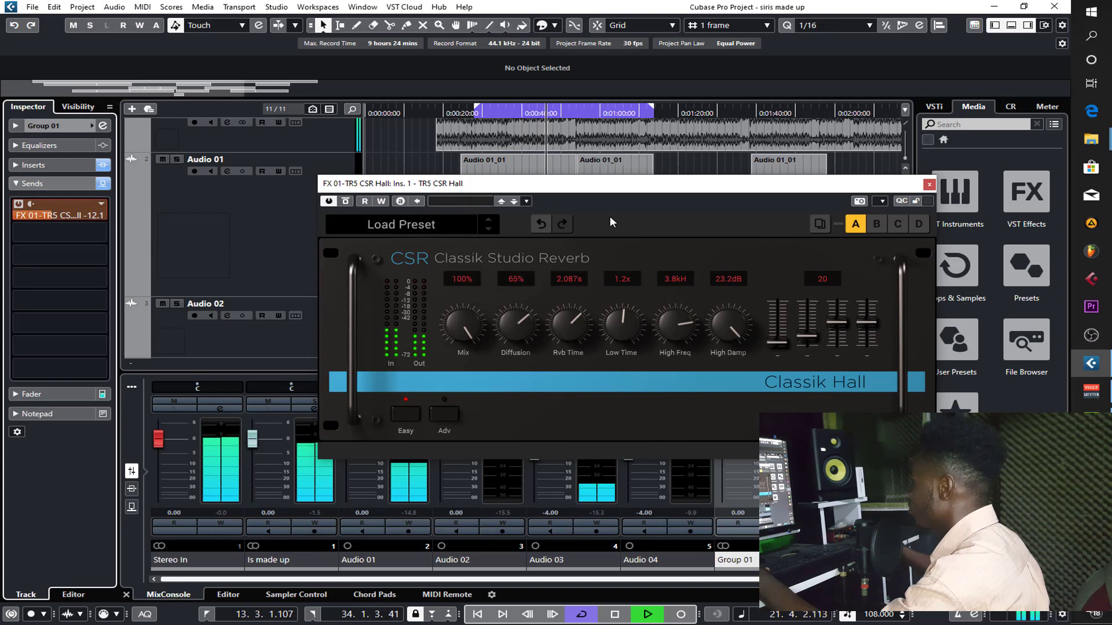
# - Set the CSR Hall's second slider to 0 and Rvb Time to 2.856 s, and close the plug-in
pyautogui.click(804, 336)
pyautogui.moveTo(806, 341); pyautogui.dragTo(807, 351)
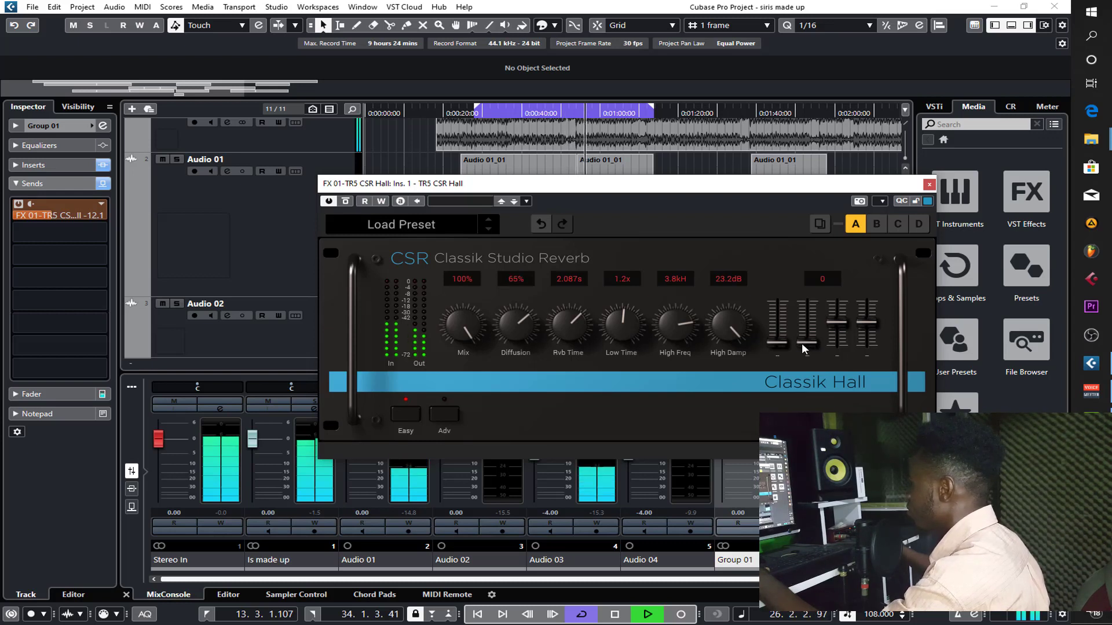
pyautogui.moveTo(575, 319); pyautogui.dragTo(575, 314)
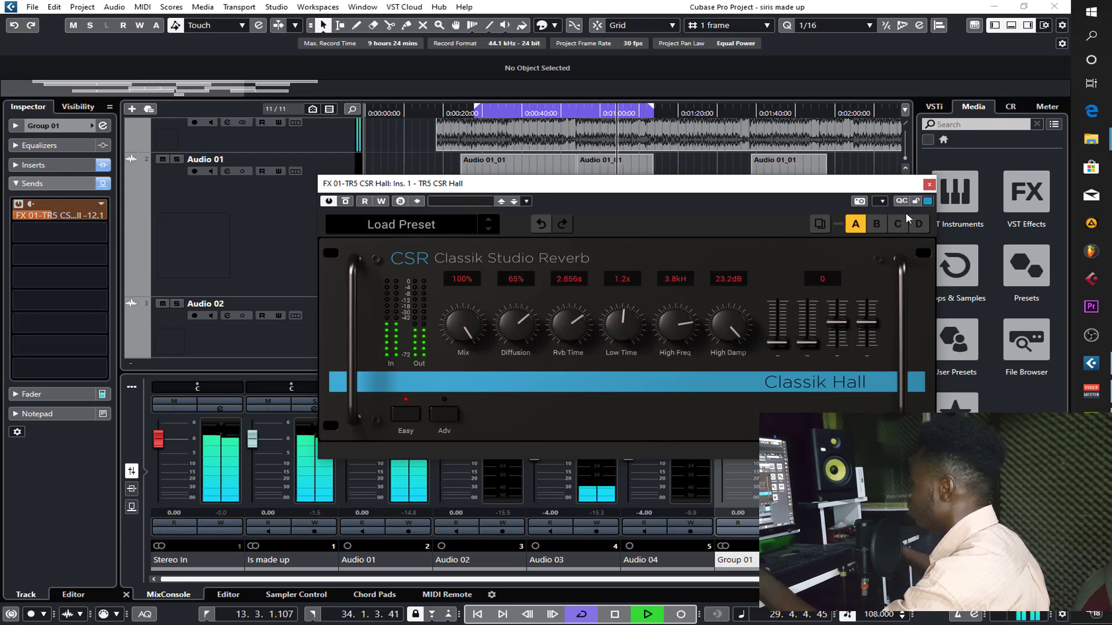
pyautogui.click(929, 184)
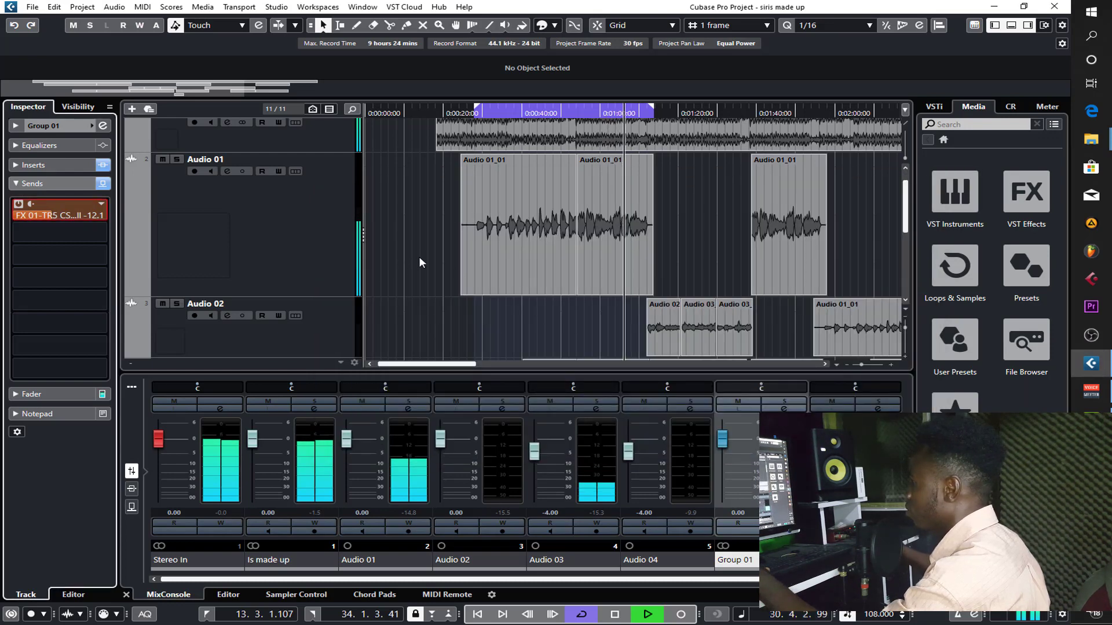
# - In Group 01's VSTDynamics compressor, set the make-up gain to 4.0 dB and the threshold to -24.2 dB, and close the plug-in
pyautogui.scroll(-5, 419, 256)
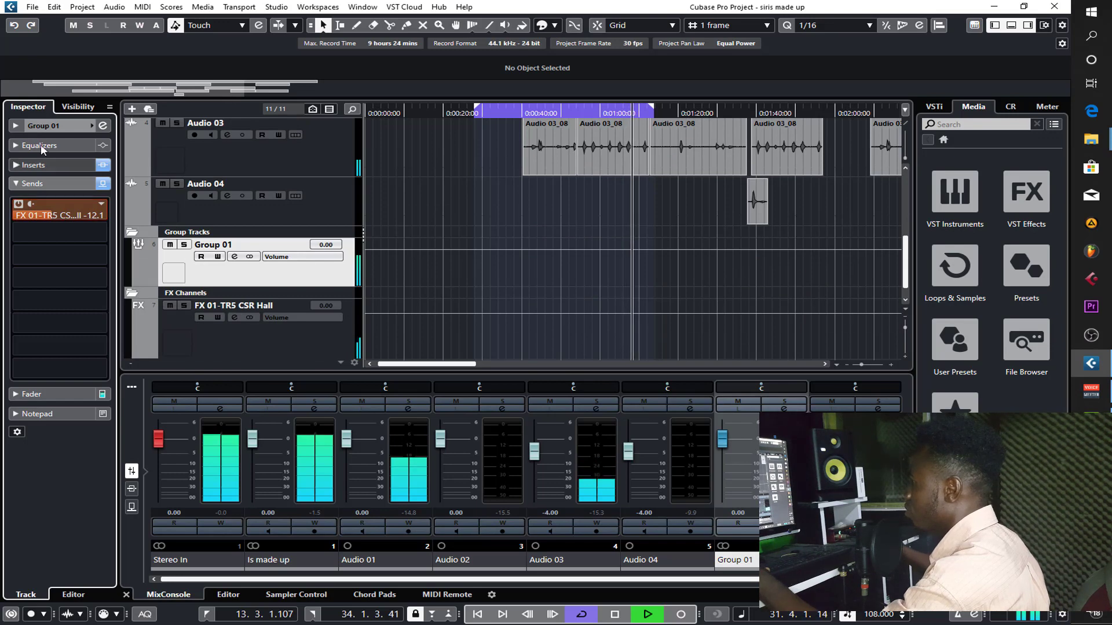
pyautogui.click(42, 167)
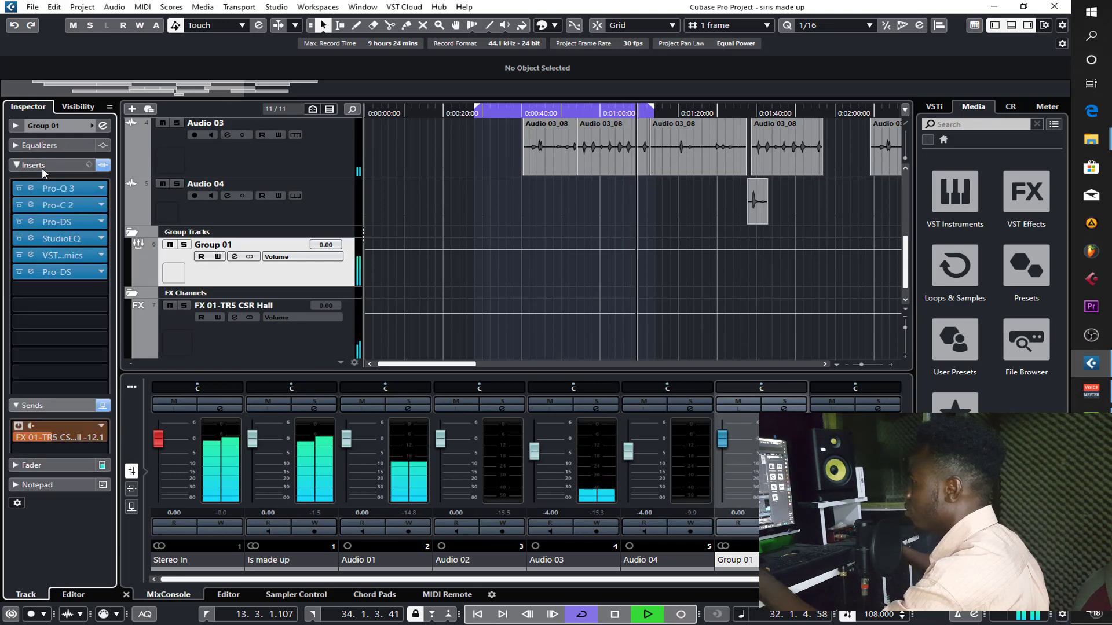
pyautogui.click(63, 256)
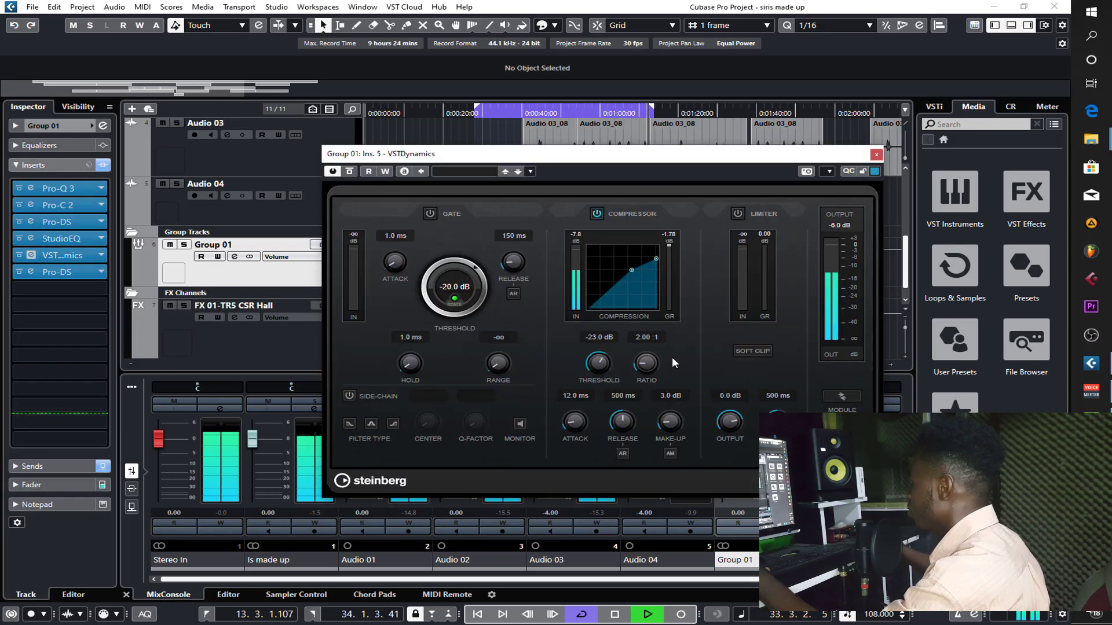
pyautogui.moveTo(668, 422); pyautogui.dragTo(669, 419)
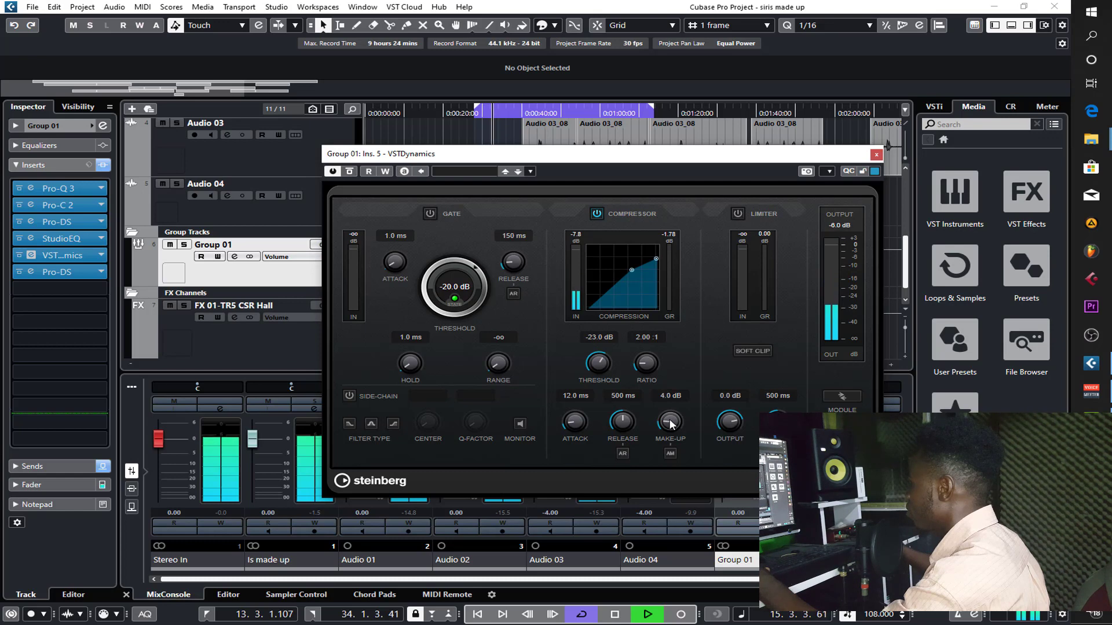
pyautogui.moveTo(600, 368); pyautogui.dragTo(601, 371)
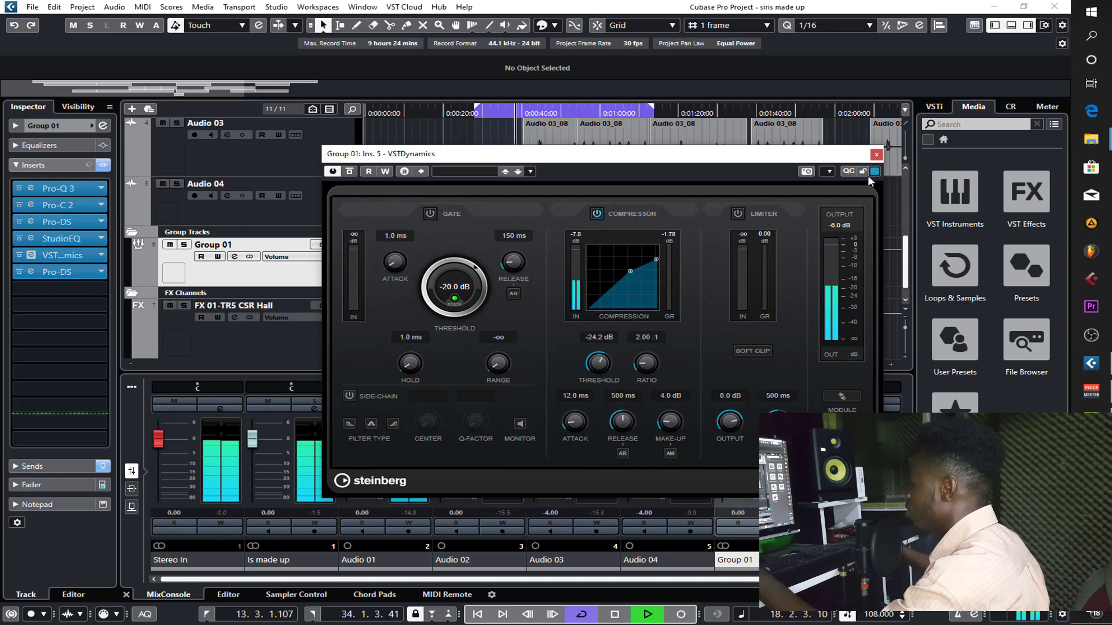
pyautogui.click(876, 155)
# - Raise Group 01's CSR Hall reverb send to -8.47 dB while the group is soloed, and unsolo it
pyautogui.scroll(3, 482, 209)
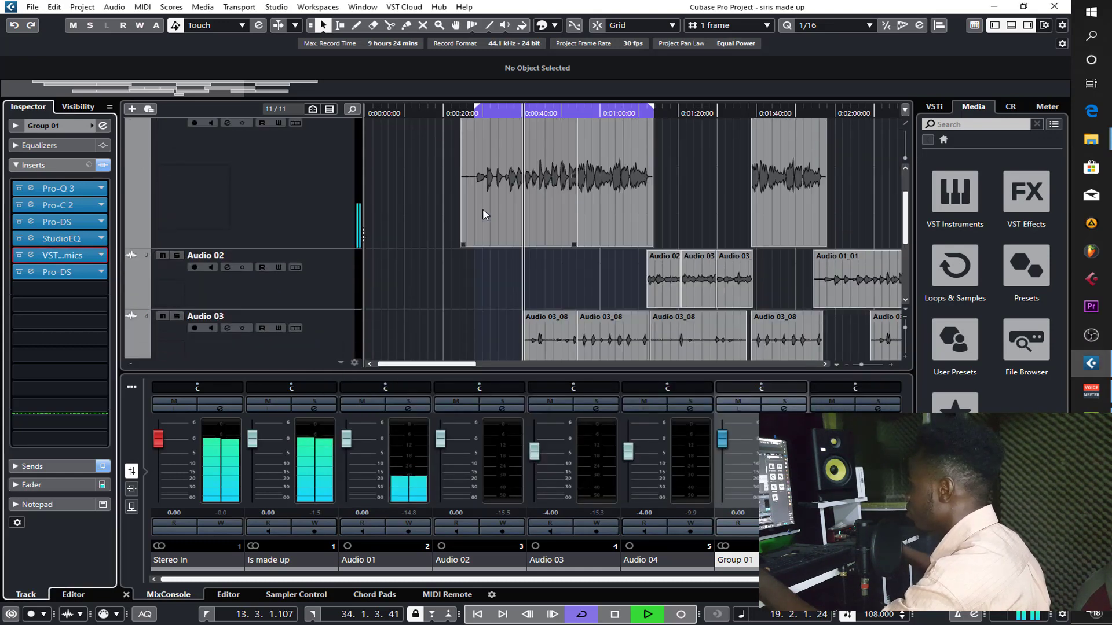
pyautogui.scroll(-5, 509, 273)
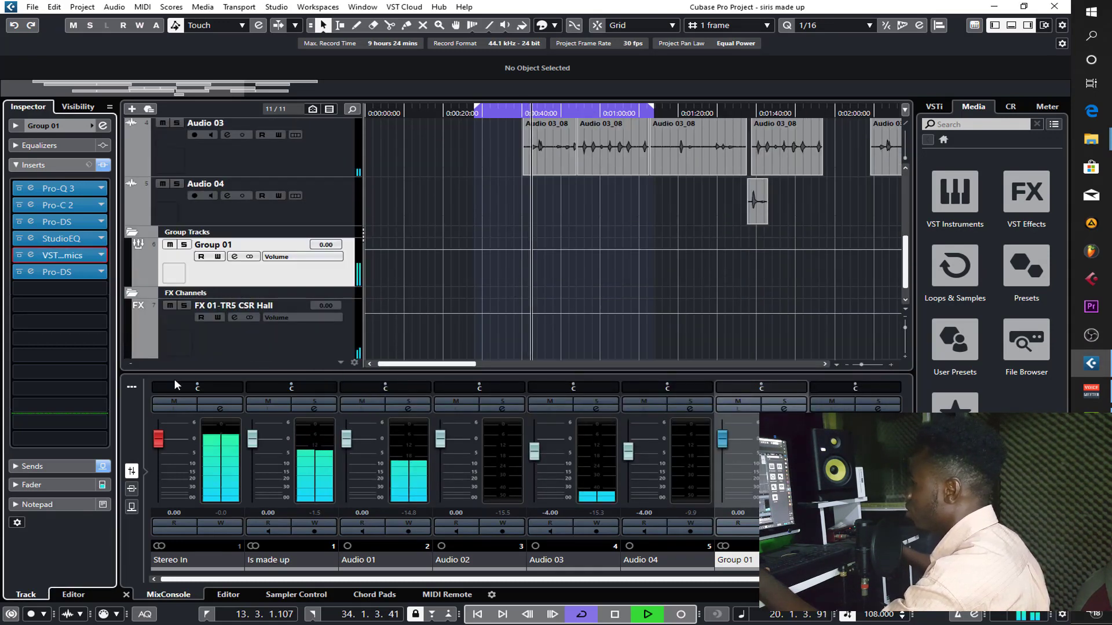
pyautogui.press('s')
pyautogui.click(47, 466)
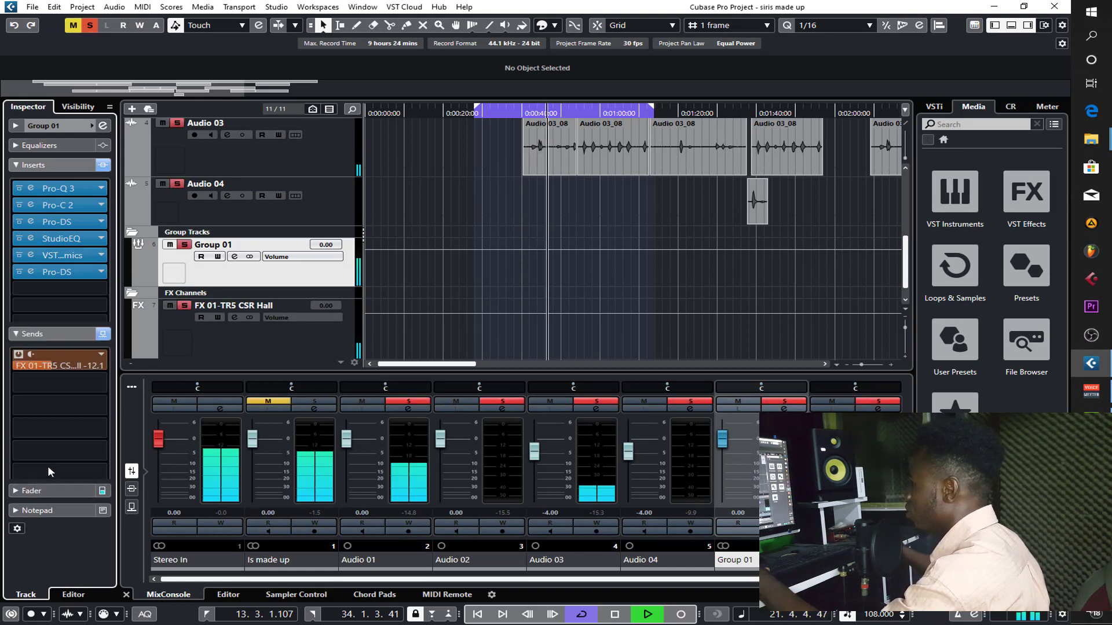
pyautogui.moveTo(56, 214); pyautogui.dragTo(79, 209)
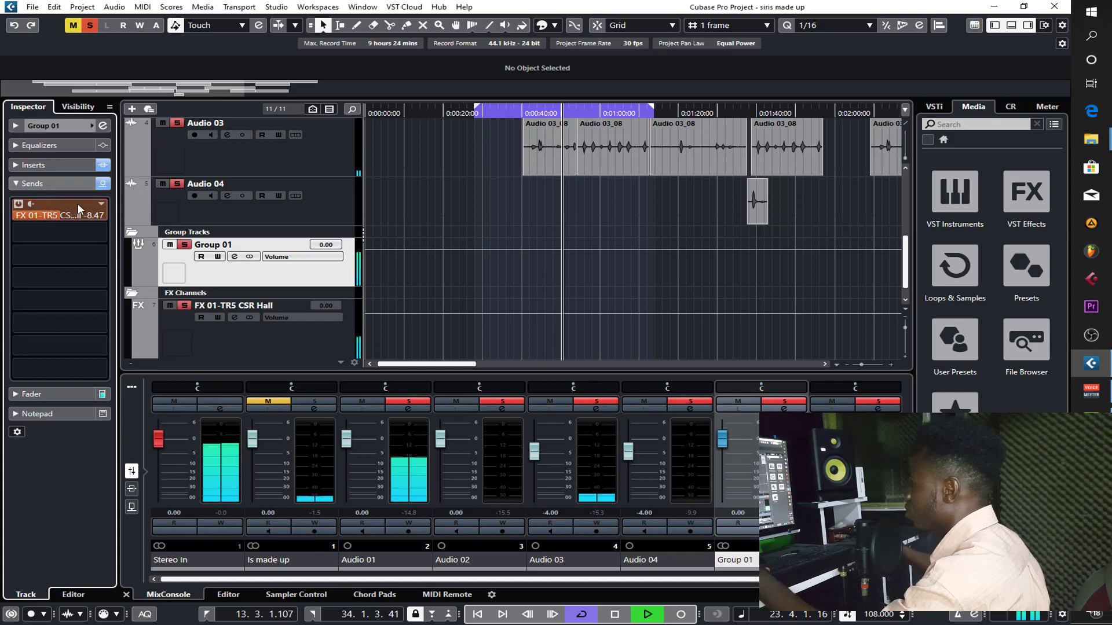
pyautogui.press('s')
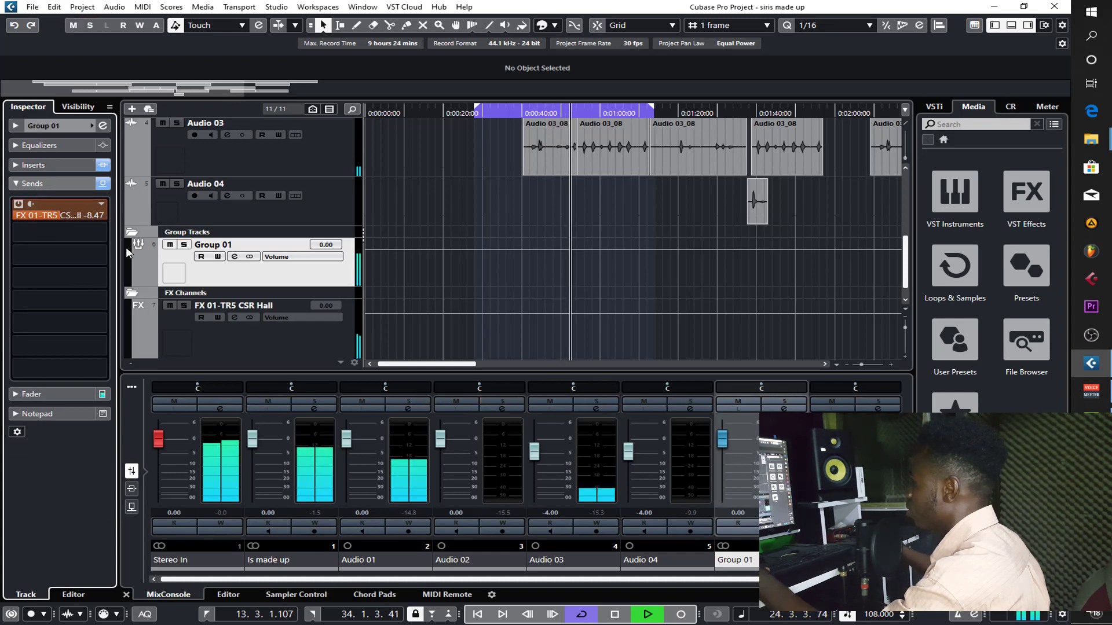
# - Set the loop range to the full length of the Is made up clip
pyautogui.scroll(3, 479, 229)
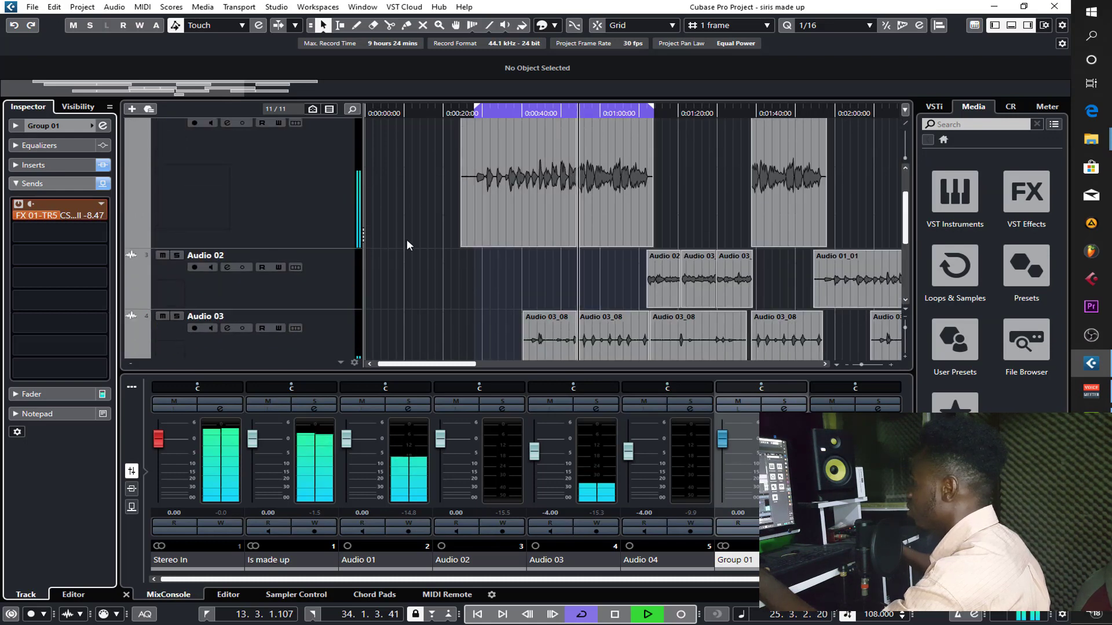
pyautogui.scroll(2, 386, 252)
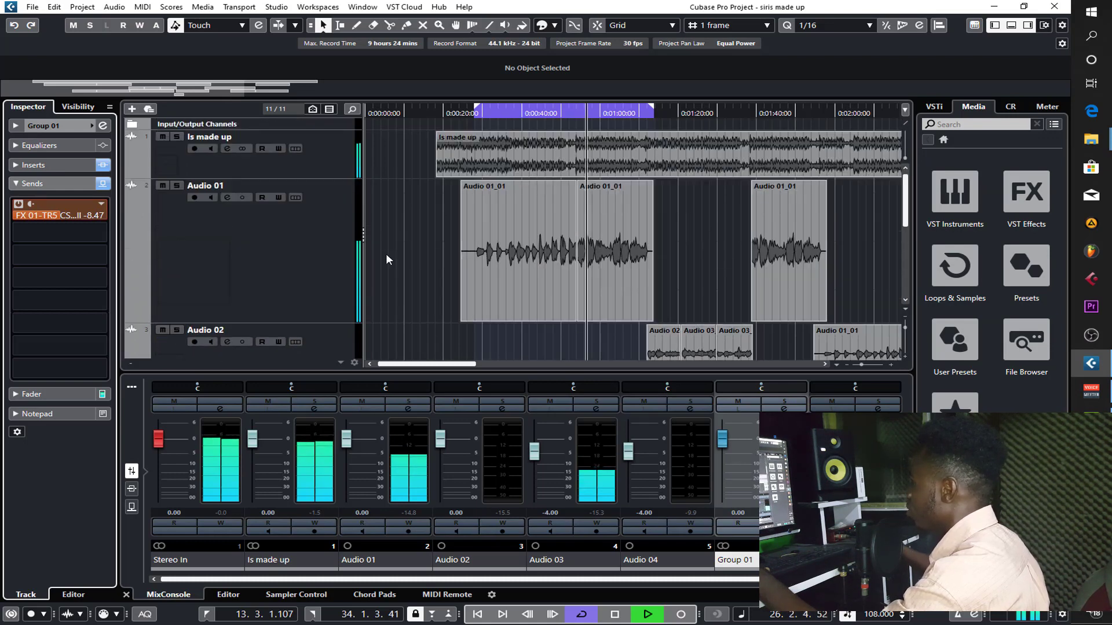
pyautogui.click(623, 164)
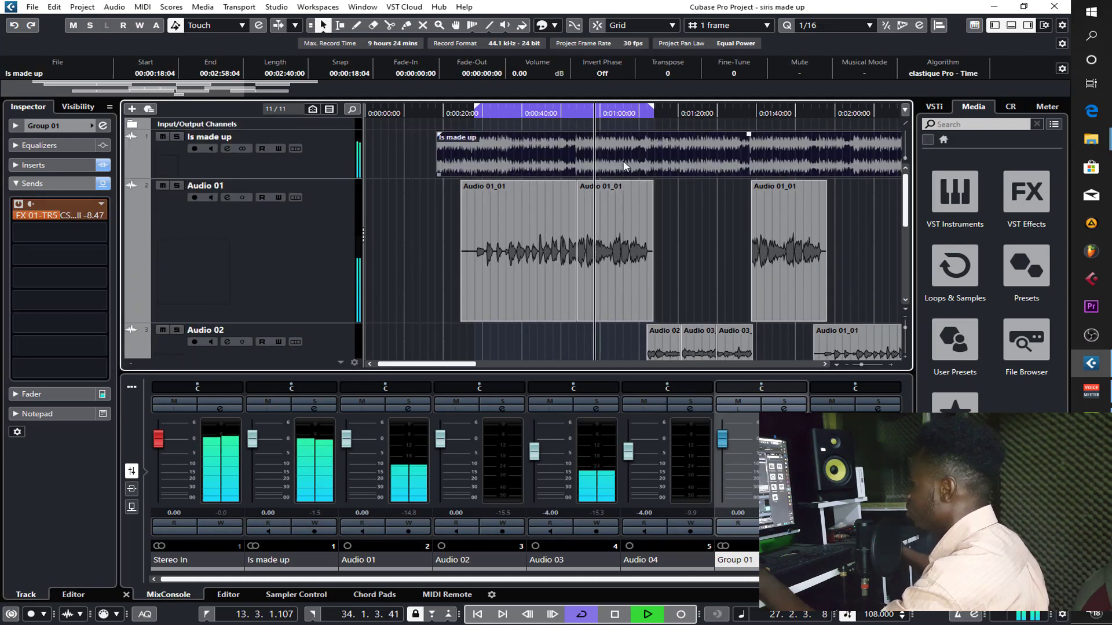
pyautogui.press('p')
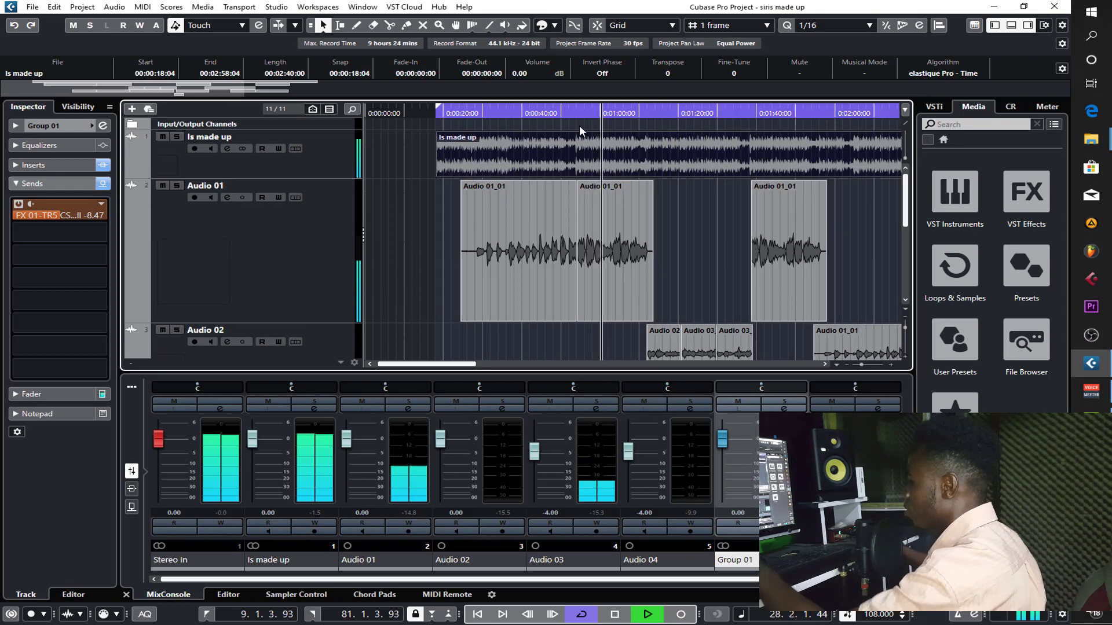
pyautogui.press('g')
pyautogui.press('g')
pyautogui.press('g')
pyautogui.press('g')
# - Add a stereo effect track with PingPongDelay, routed to Stereo Out and created inside the folder
pyautogui.scroll(-2, 738, 245)
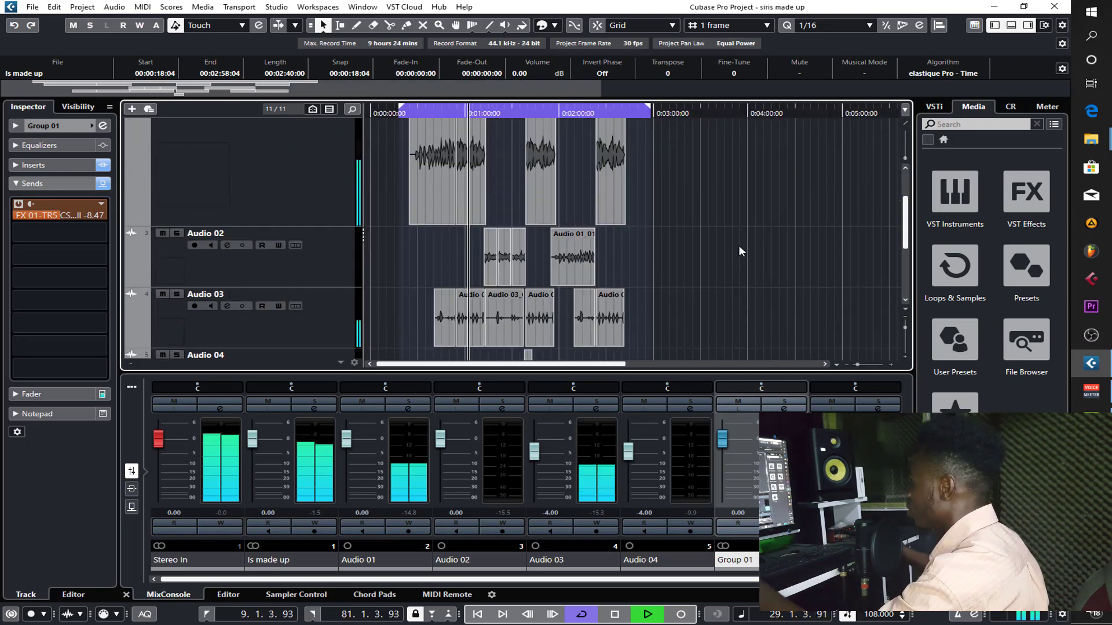
pyautogui.scroll(-3, 714, 235)
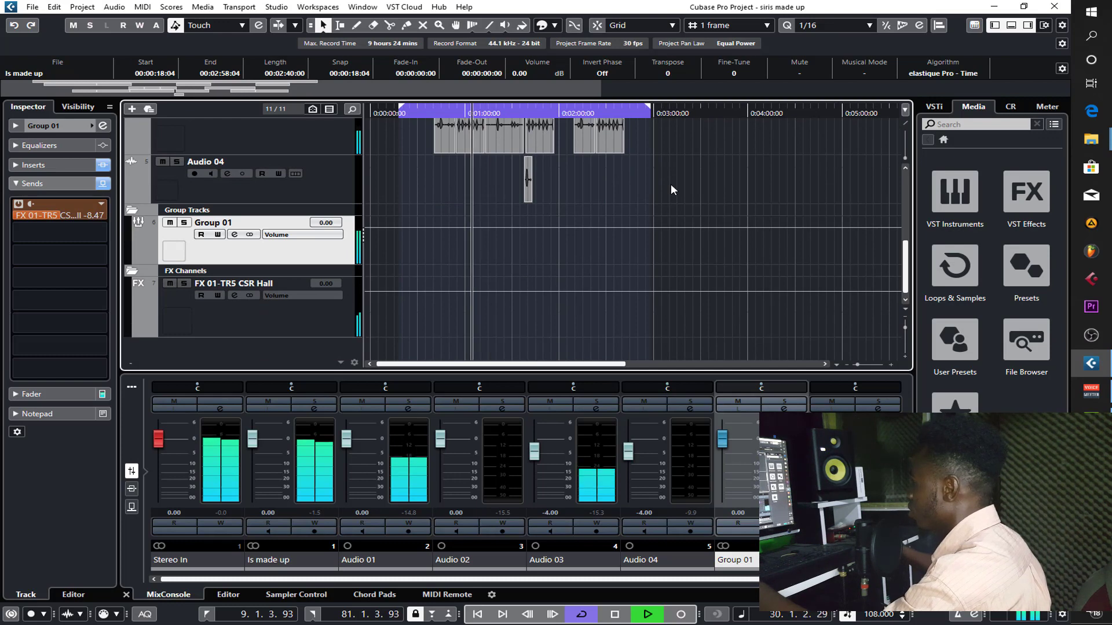
pyautogui.rightClick(301, 349)
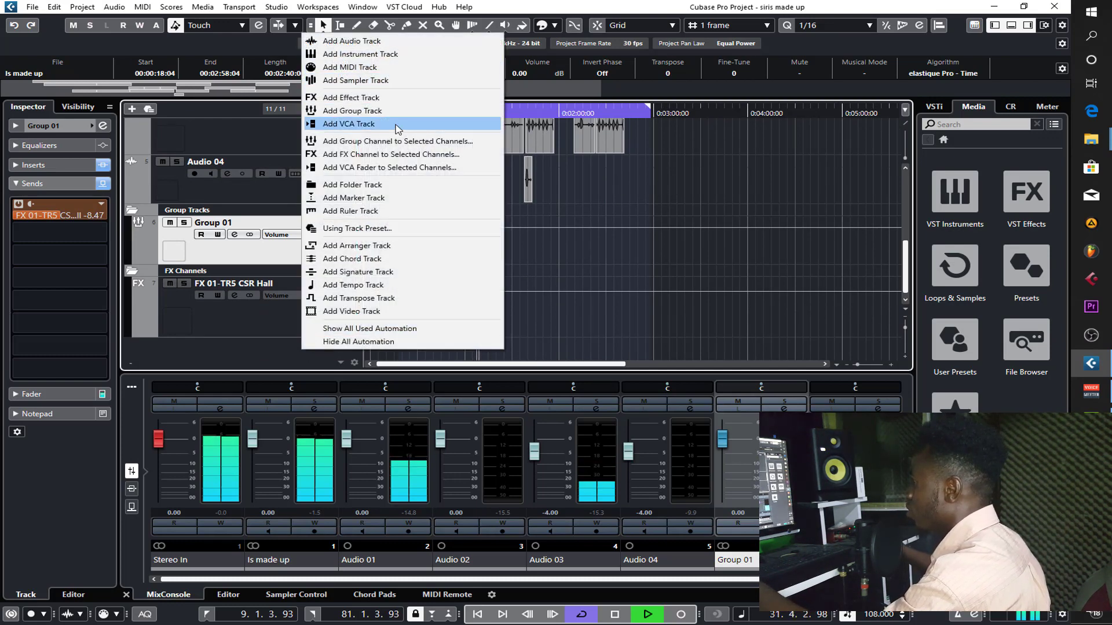
pyautogui.click(376, 97)
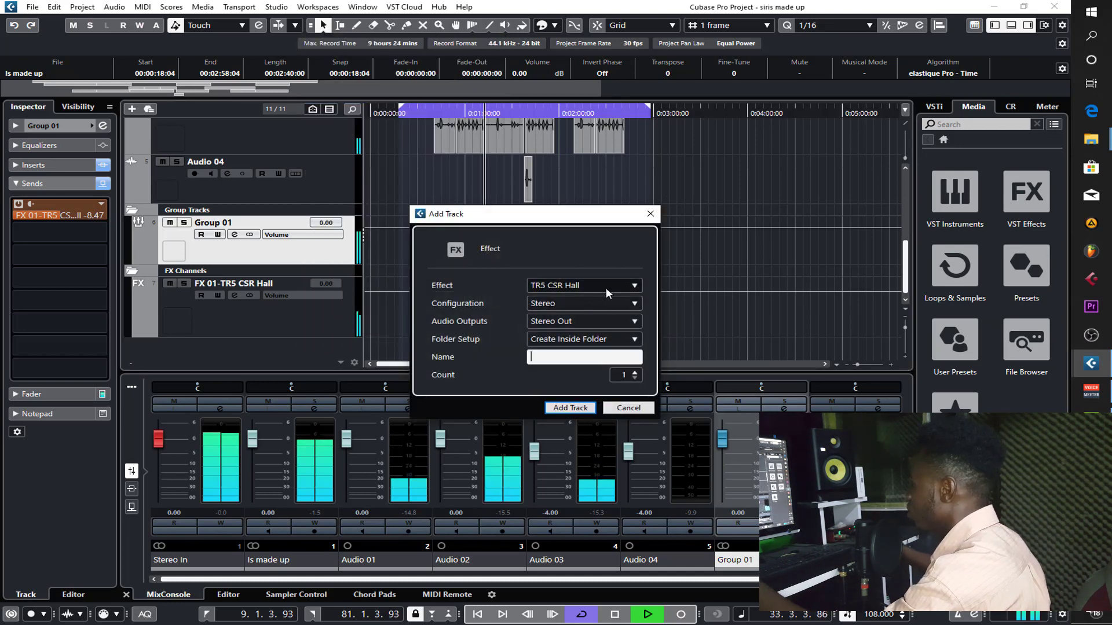
pyautogui.click(625, 285)
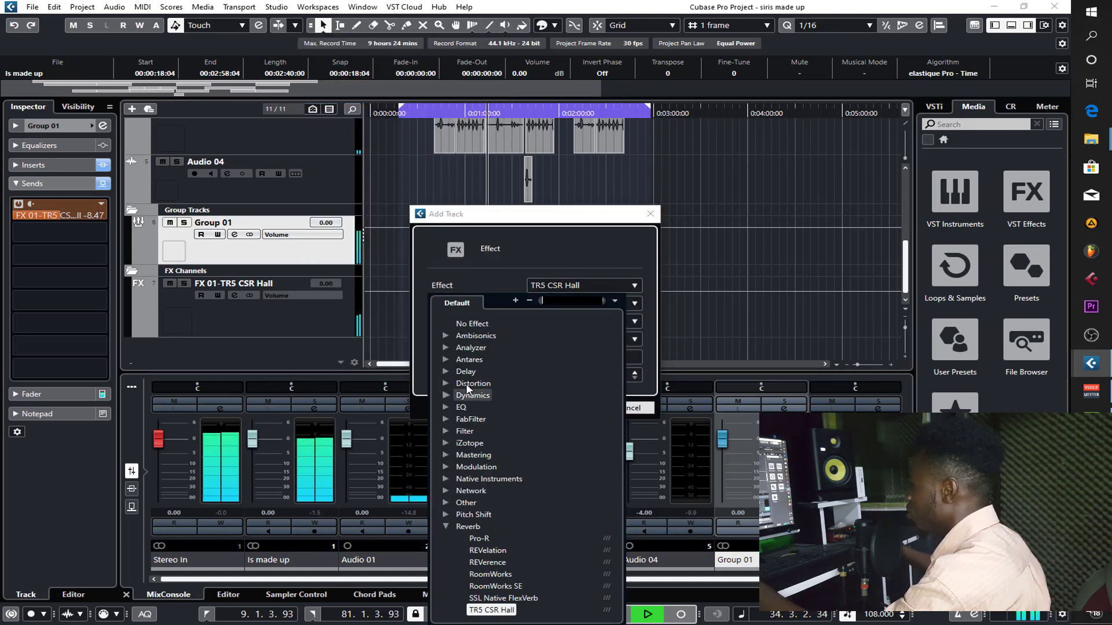
pyautogui.click(449, 371)
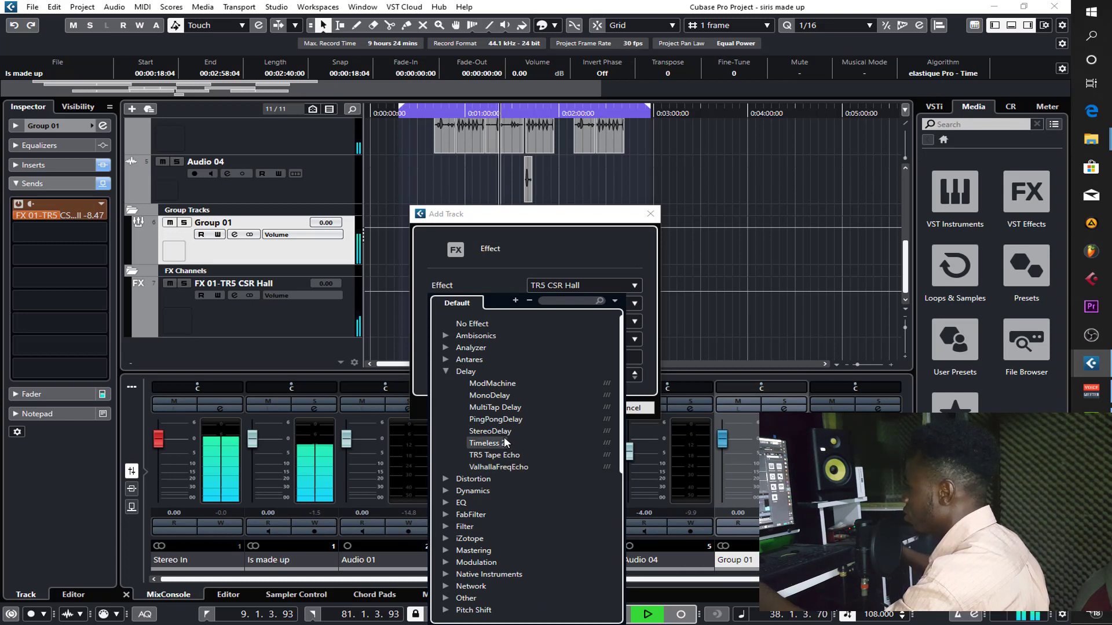
pyautogui.click(495, 419)
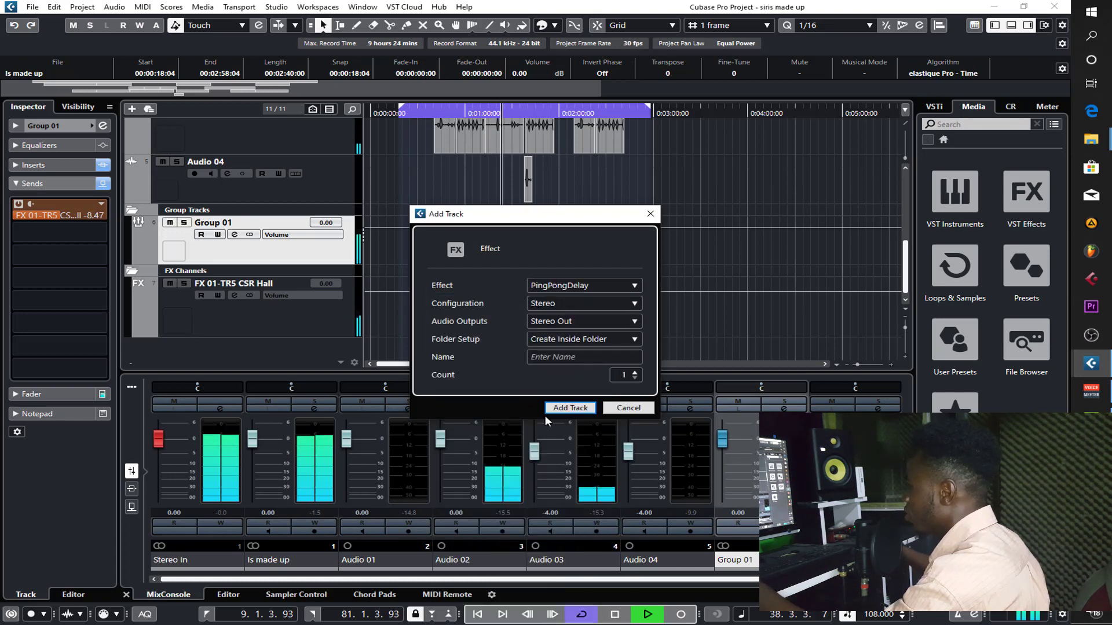
pyautogui.click(573, 410)
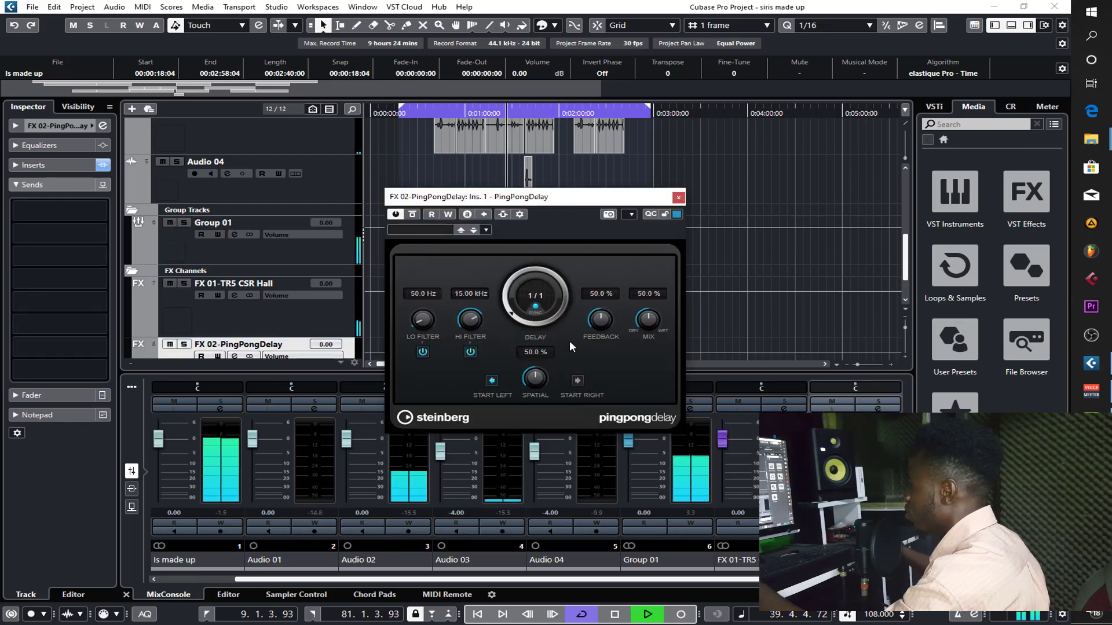
# - Set the PingPongDelay to 1/4 delay, 20% mix, 50% spatial and 20.5% feedback, and close the plug-in
pyautogui.moveTo(514, 312); pyautogui.dragTo(510, 299)
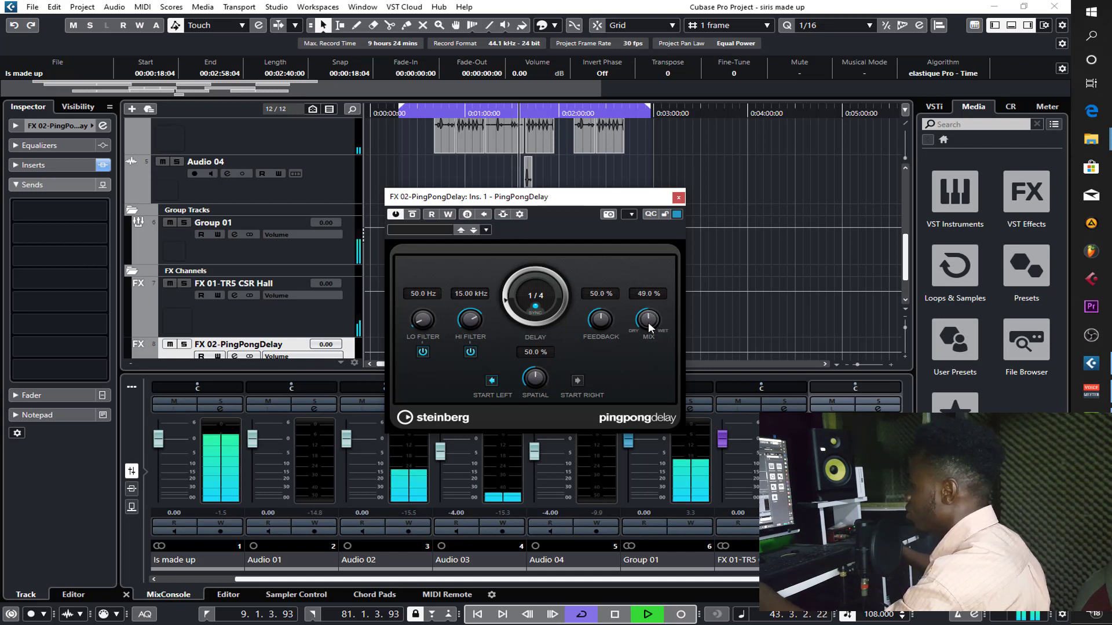
pyautogui.moveTo(648, 322); pyautogui.dragTo(647, 355)
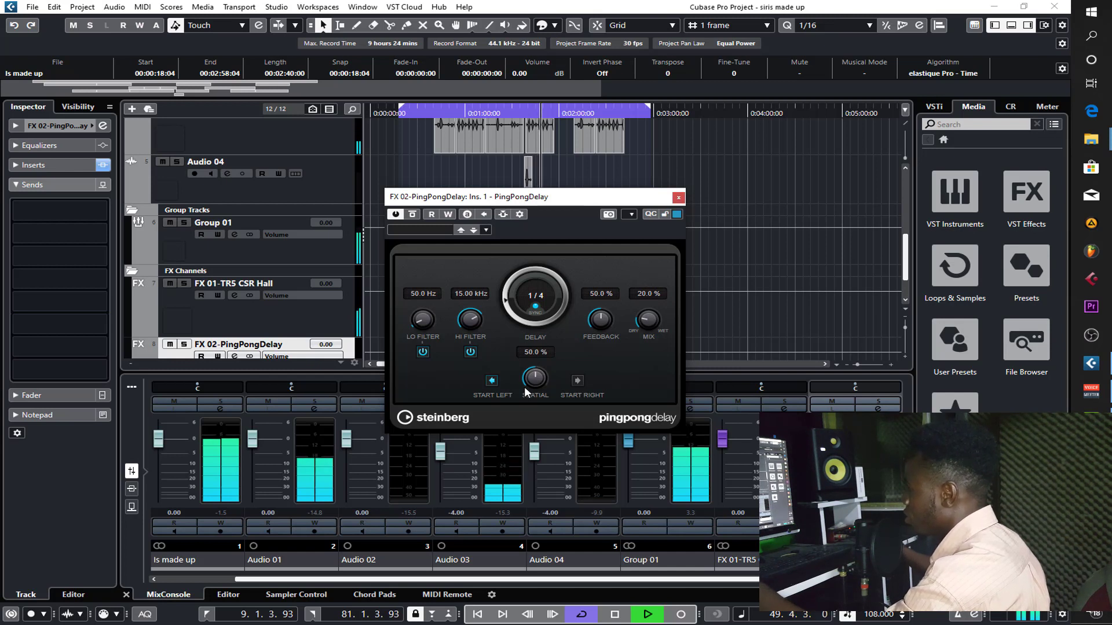
pyautogui.moveTo(533, 383); pyautogui.dragTo(534, 409)
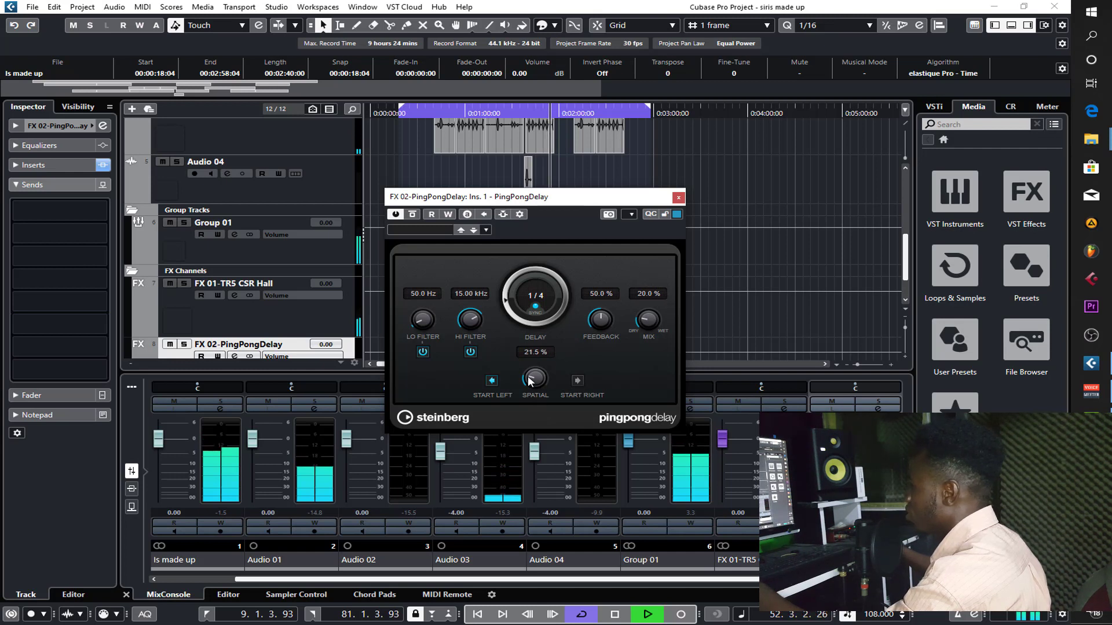
pyautogui.moveTo(533, 354); pyautogui.dragTo(537, 347)
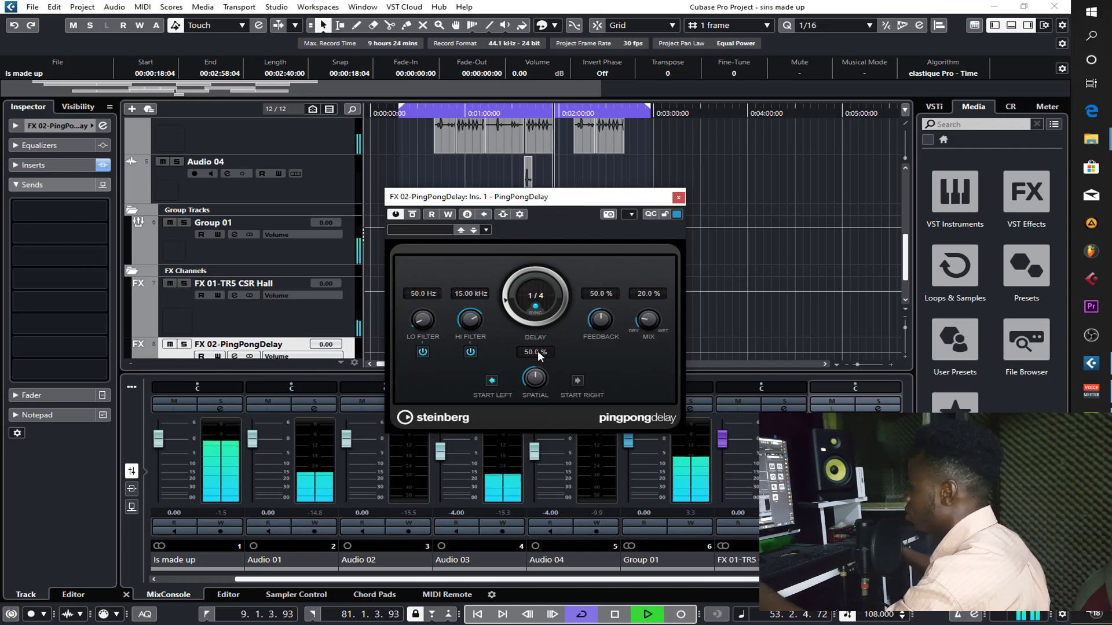
pyautogui.moveTo(599, 323)
pyautogui.mouseDown()
pyautogui.moveTo(595, 351)
pyautogui.moveTo(601, 330)
pyautogui.mouseUp()
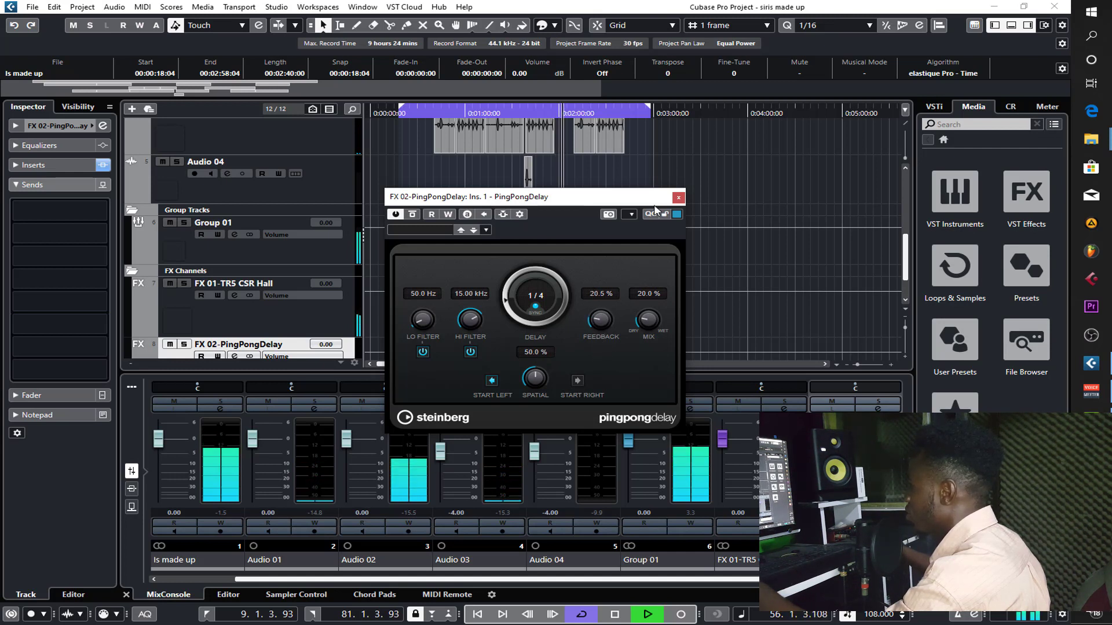
pyautogui.click(678, 197)
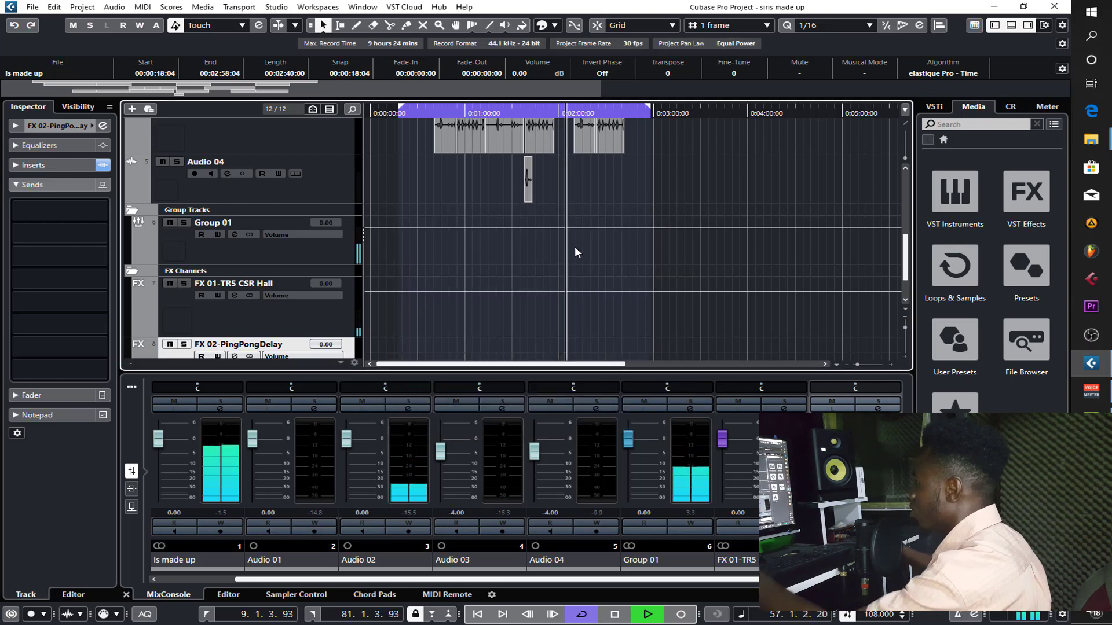
# - Solo Group 01, stop playback, and add a send from the group to FX 02-PingPongDelay
pyautogui.scroll(-2, 512, 347)
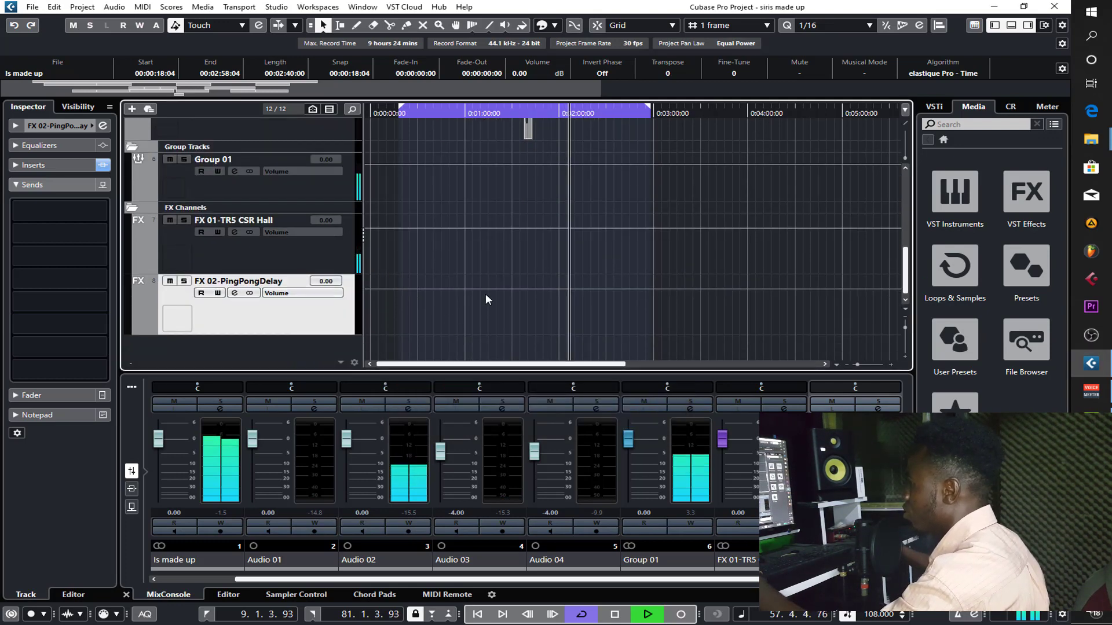
pyautogui.scroll(3, 332, 286)
pyautogui.click(301, 286)
pyautogui.press('s')
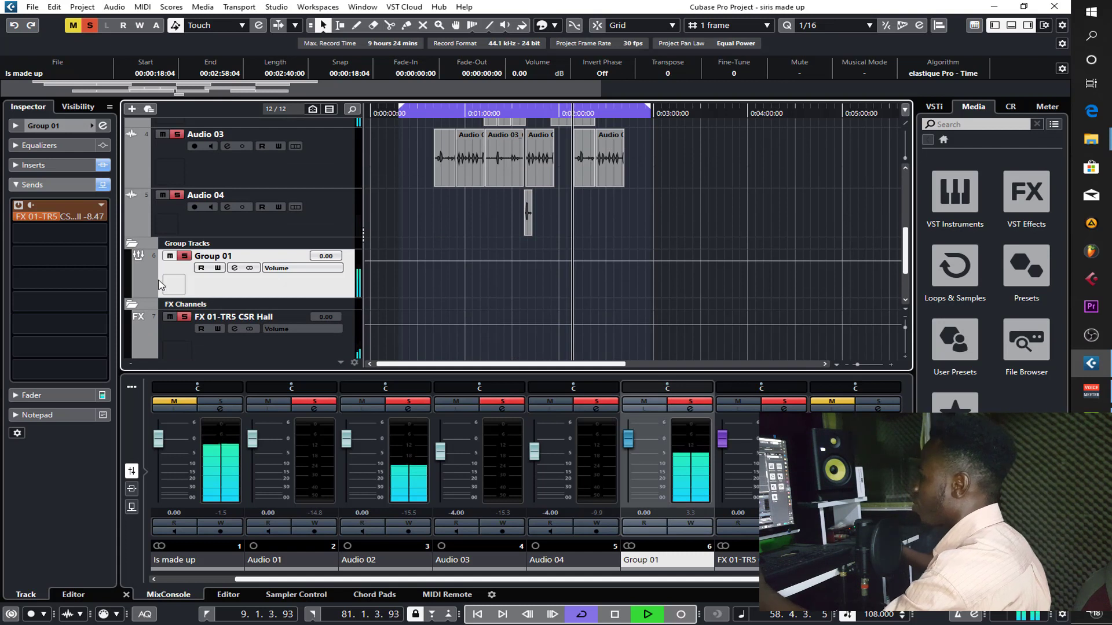
pyautogui.press('space')
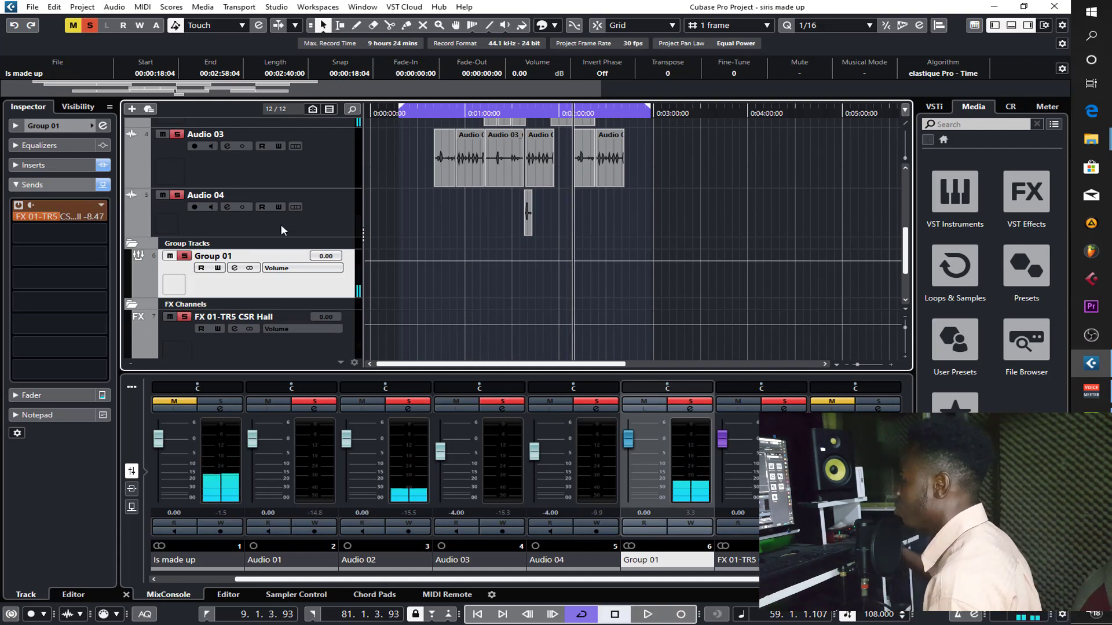
pyautogui.click(61, 229)
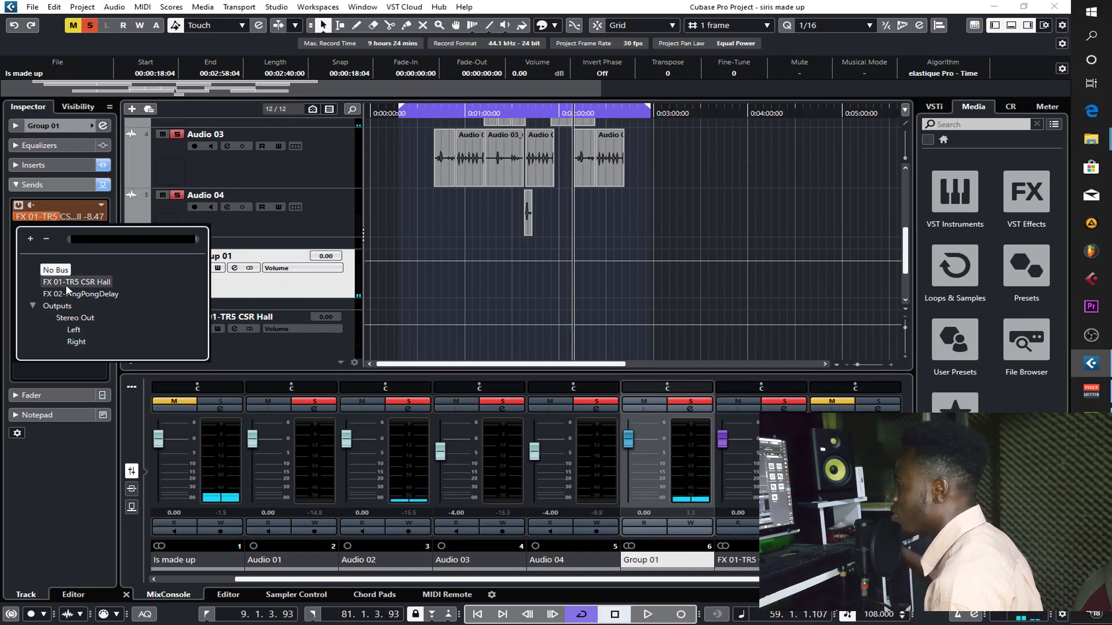
pyautogui.click(84, 295)
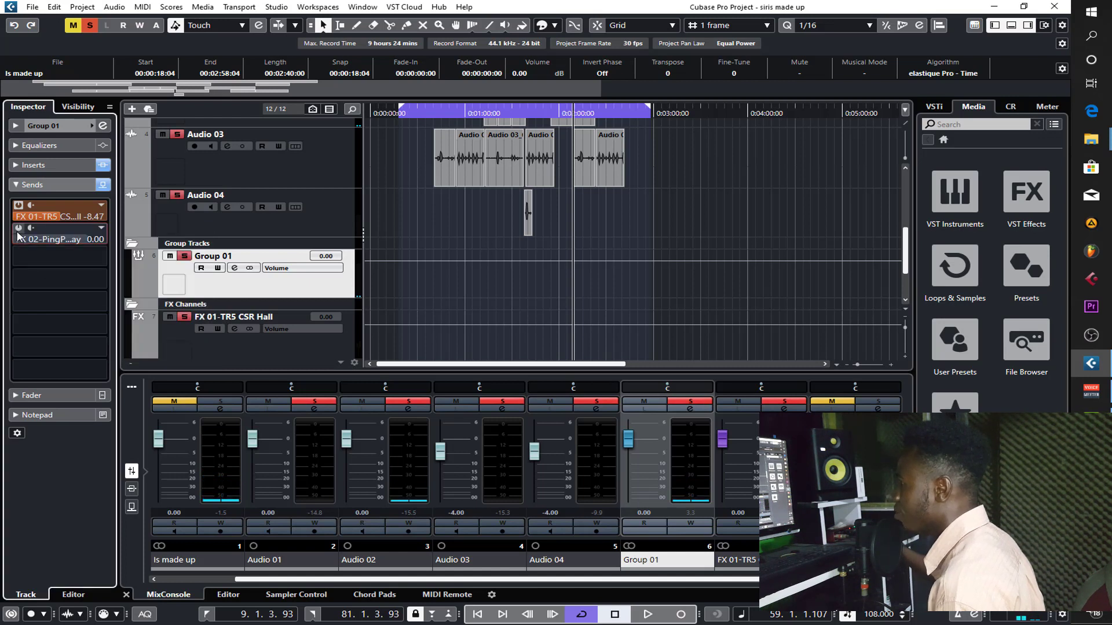
# - Re-solo Group 01 to include the delay channel, and play from near the start of the first Audio 03 clip
pyautogui.doubleClick(190, 257)
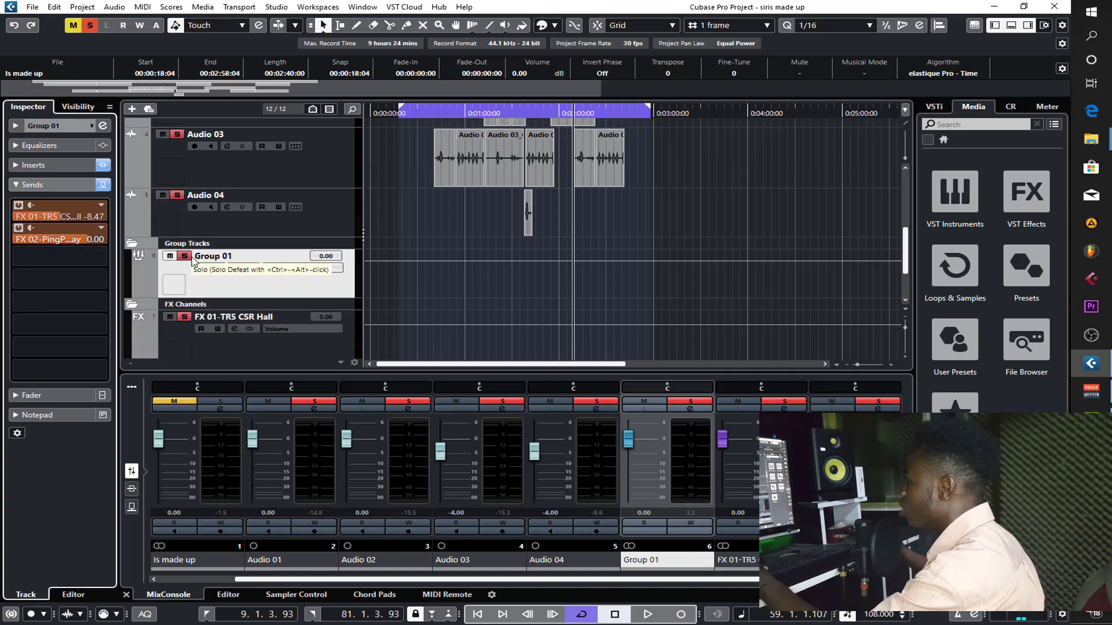
pyautogui.click(439, 121)
pyautogui.press('space')
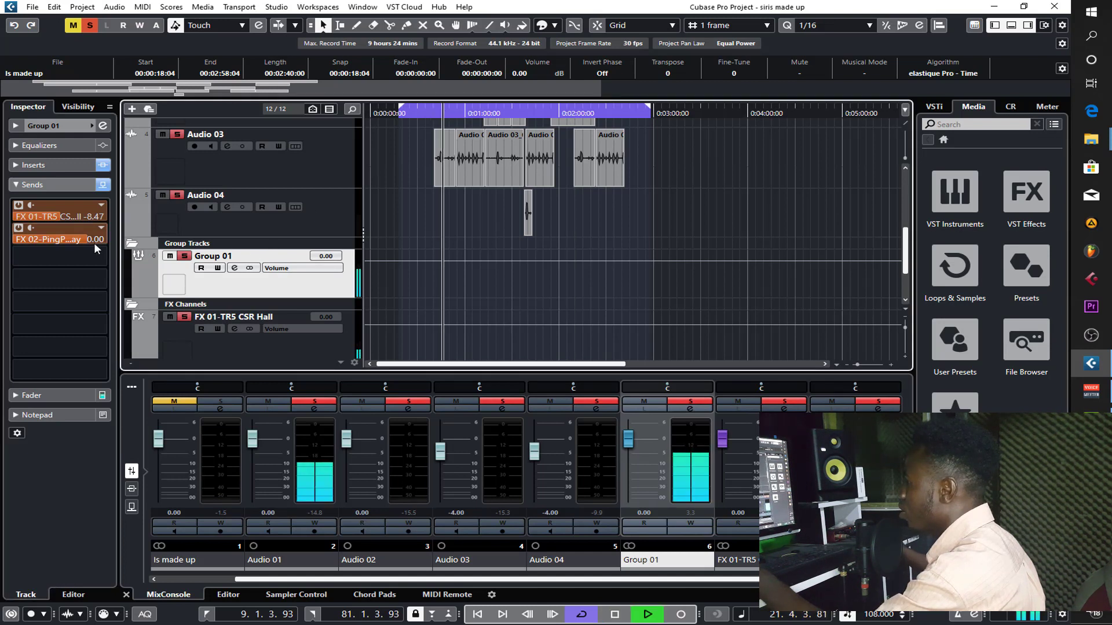
# - Lower Group 01's send to FX 02-PingPongDelay to -14.8 dB and unsolo all tracks to hear the full mix
pyautogui.moveTo(80, 240); pyautogui.dragTo(32, 249)
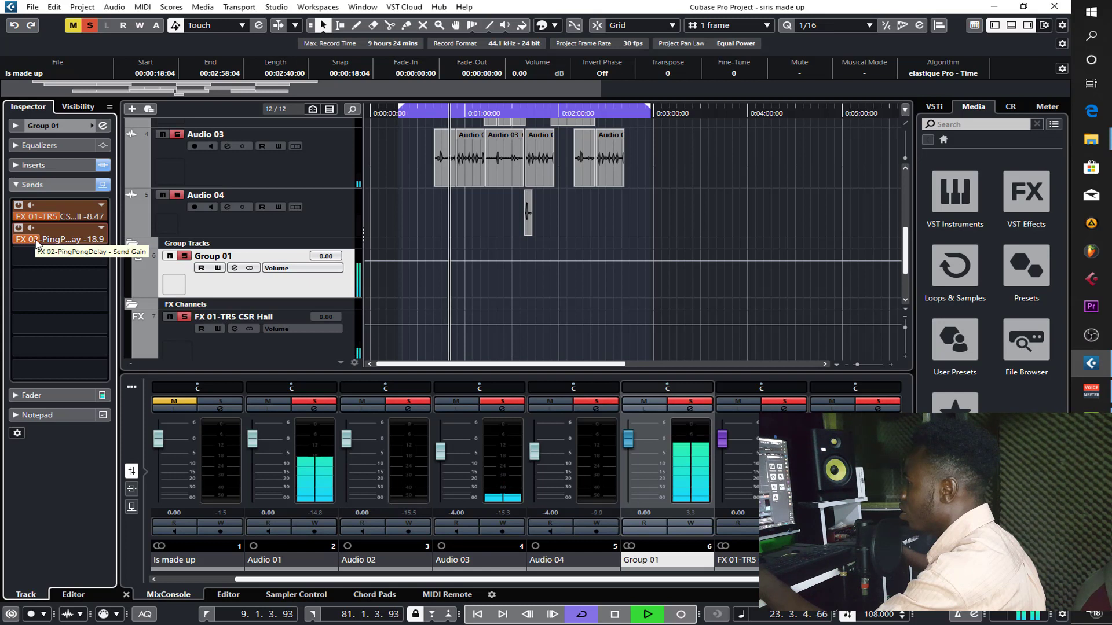
pyautogui.moveTo(42, 239); pyautogui.dragTo(51, 245)
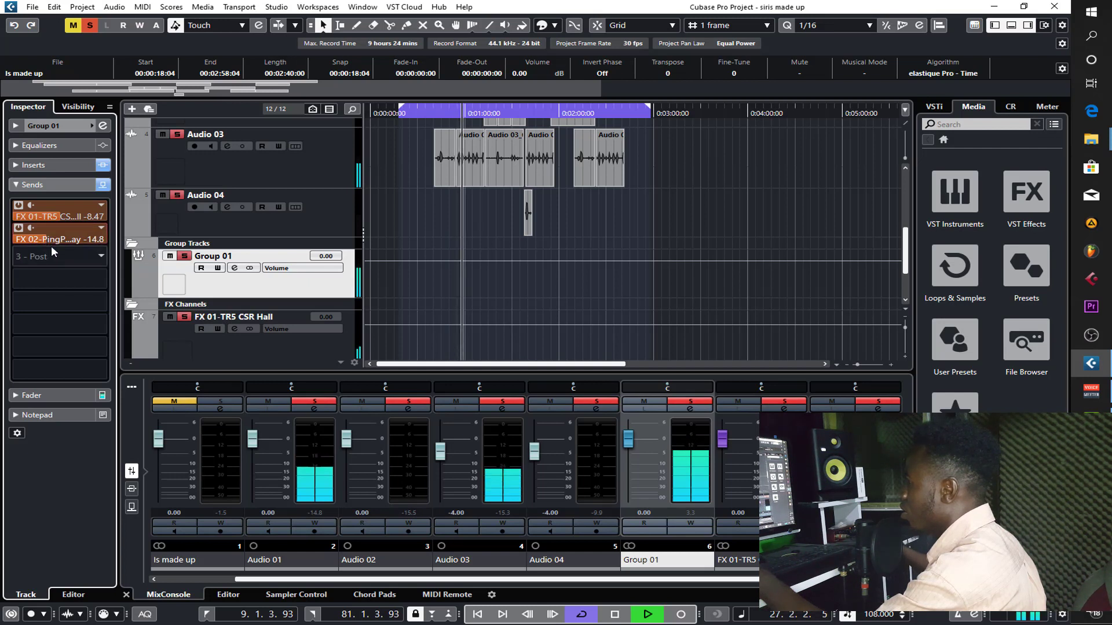
pyautogui.press('s')
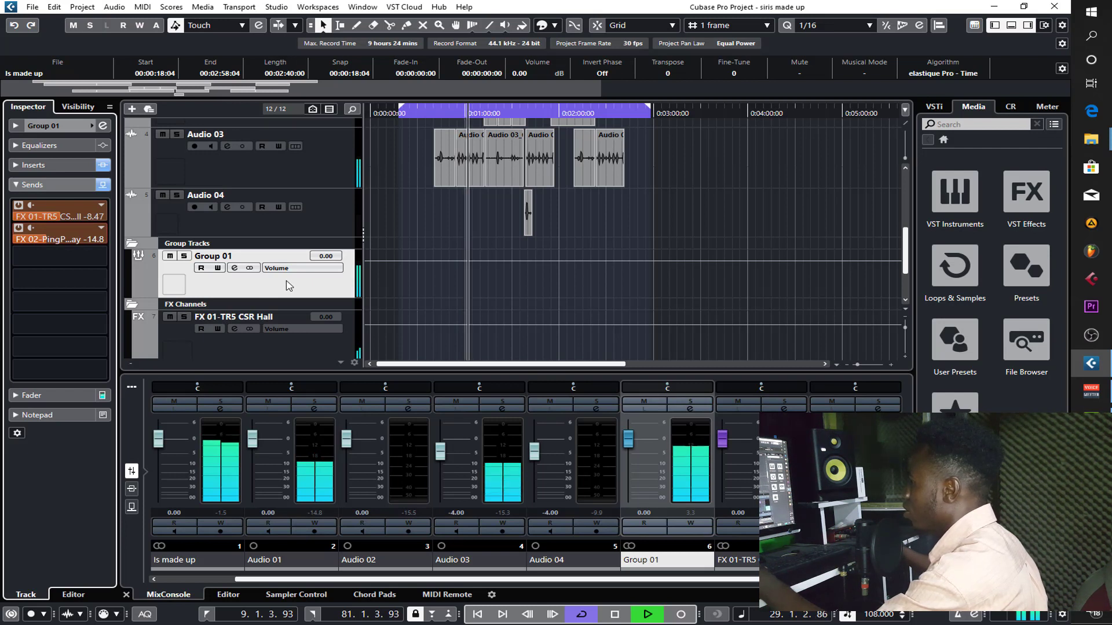
# - Open Group 01's Pro-C 2 compressor and set its threshold to -25.39 dB and attack to 9.91 ms
pyautogui.click(50, 165)
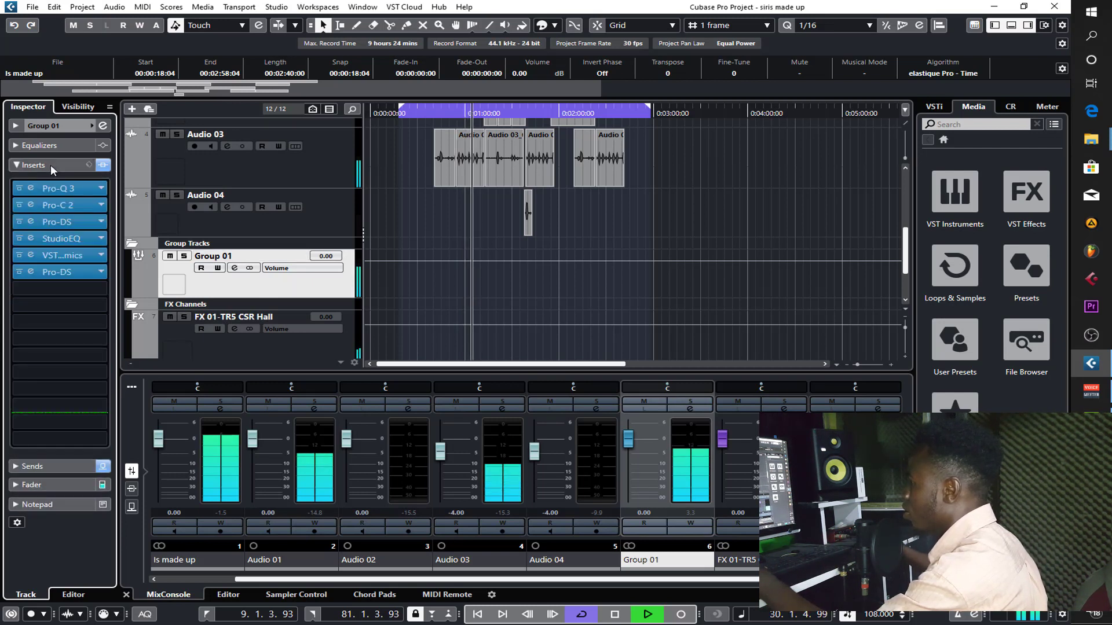
pyautogui.click(68, 209)
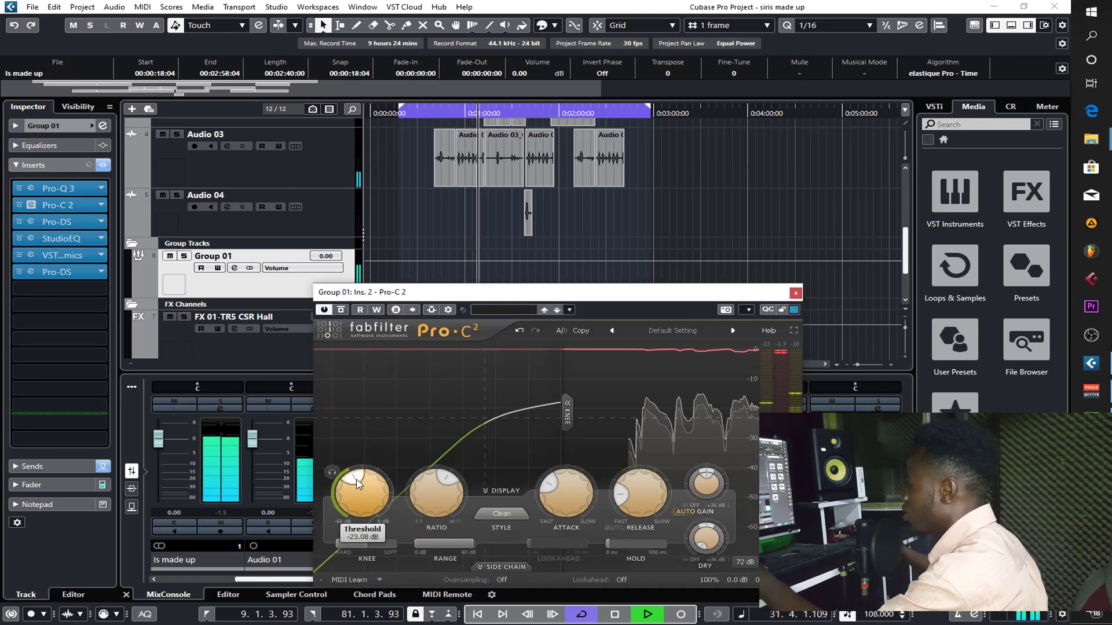
pyautogui.moveTo(356, 479); pyautogui.dragTo(355, 478)
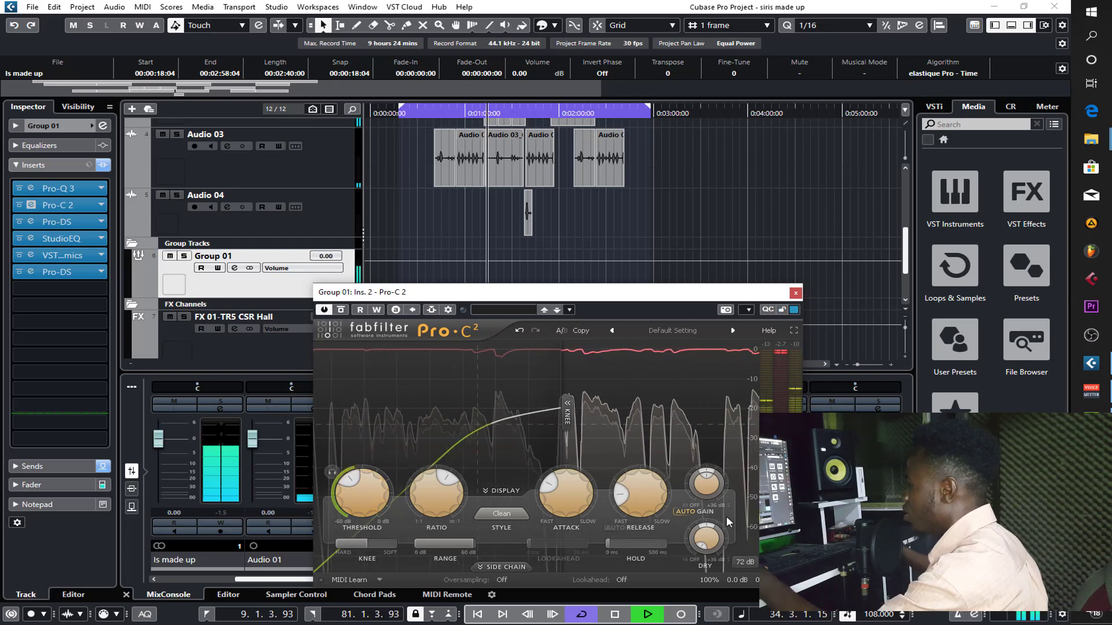
pyautogui.moveTo(553, 486)
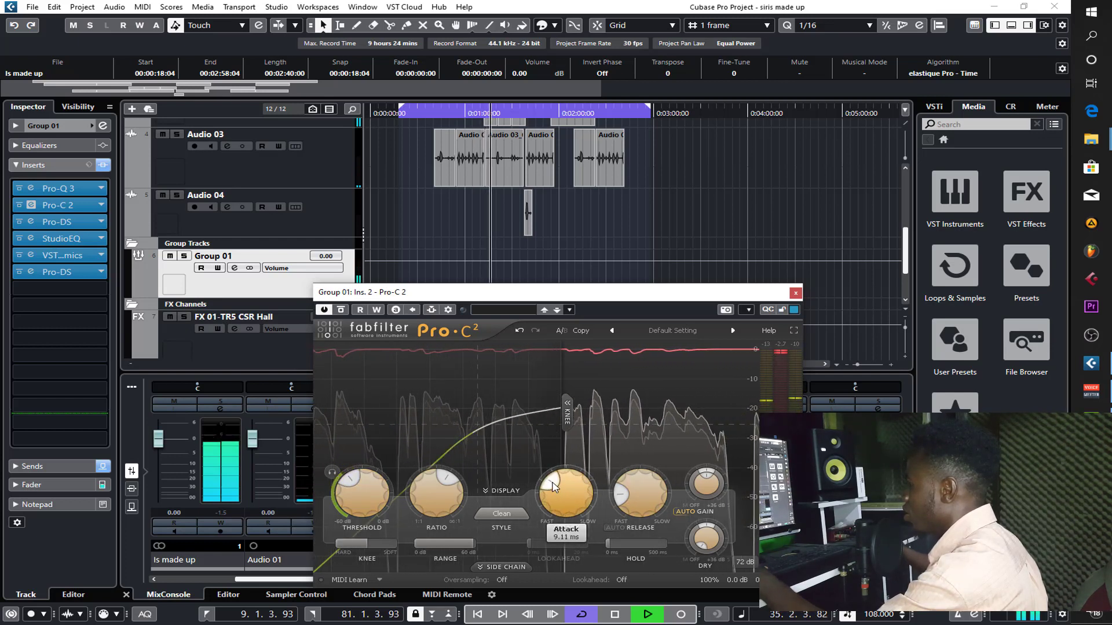
pyautogui.moveTo(554, 487)
pyautogui.mouseDown()
pyautogui.moveTo(565, 482)
pyautogui.moveTo(556, 486)
pyautogui.mouseUp()
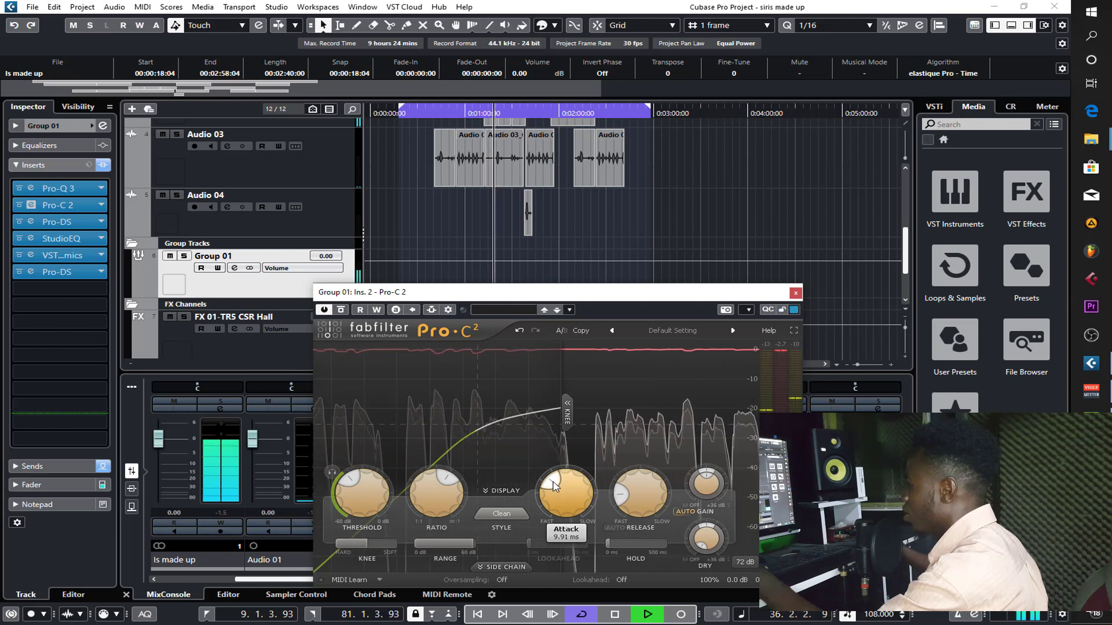
# - Fine-tune the Pro-C 2 release, lower its threshold slightly further, and close the plug-in
pyautogui.moveTo(624, 497)
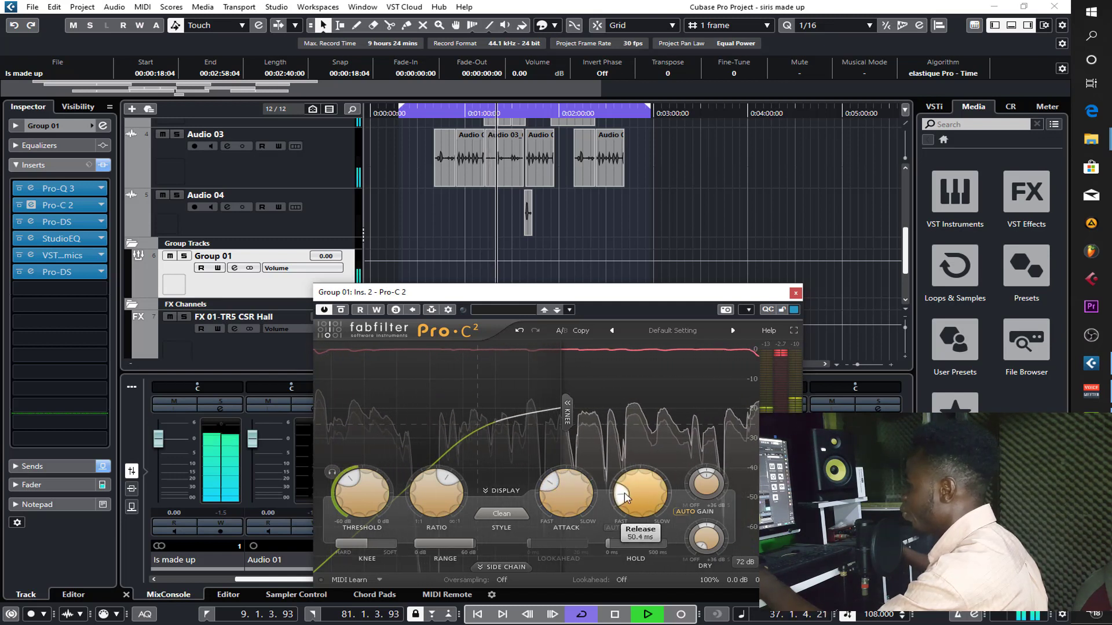
pyautogui.scroll(-3, 624, 497)
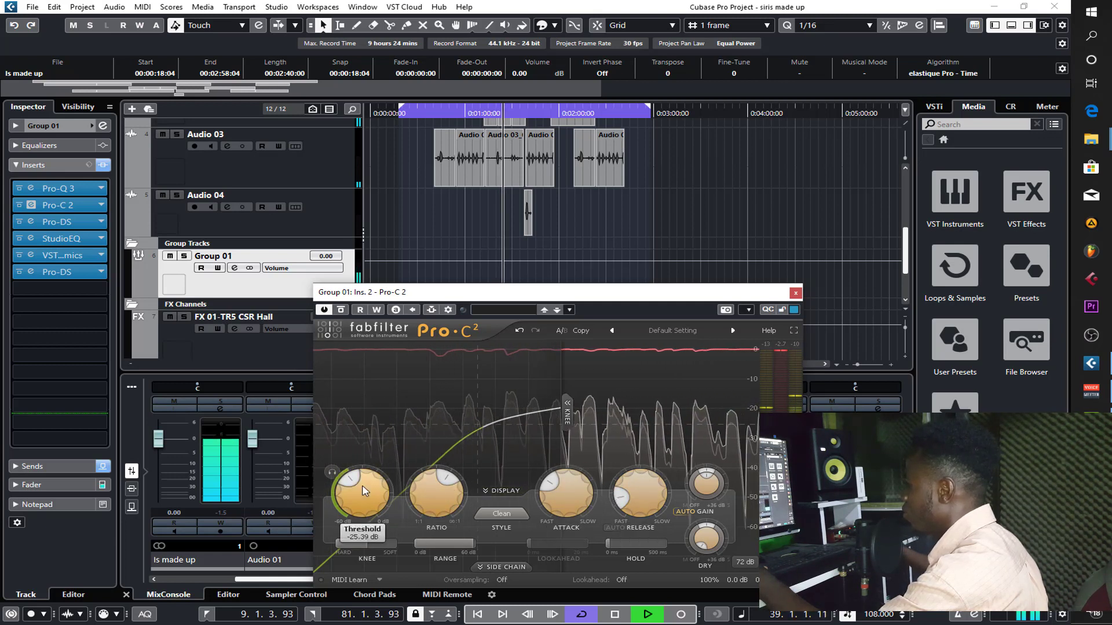
pyautogui.moveTo(361, 487); pyautogui.dragTo(359, 489)
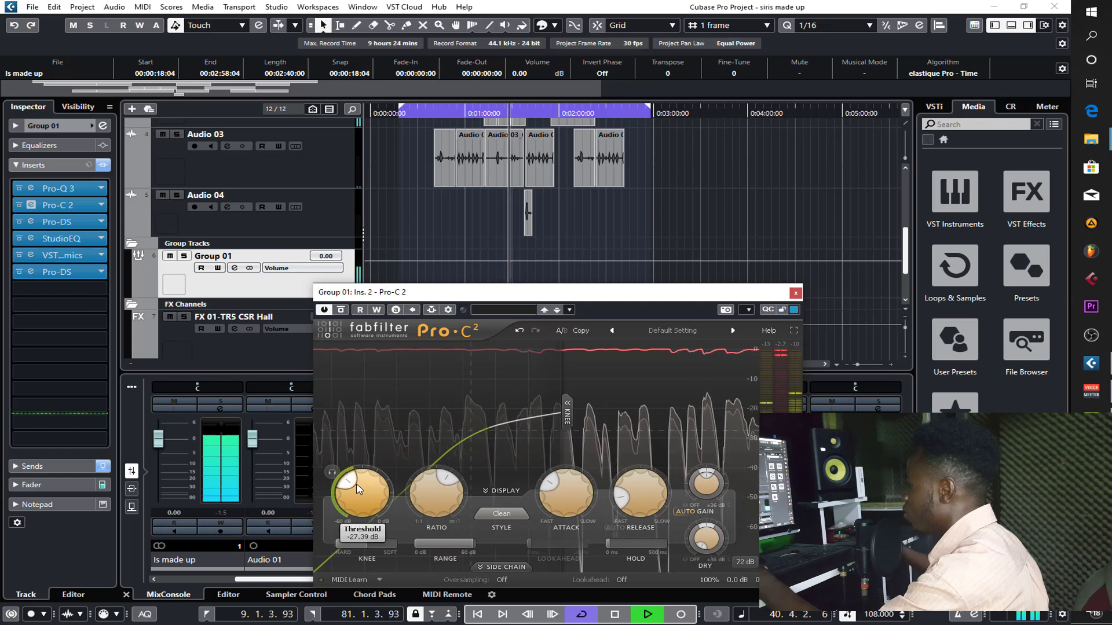
pyautogui.click(796, 292)
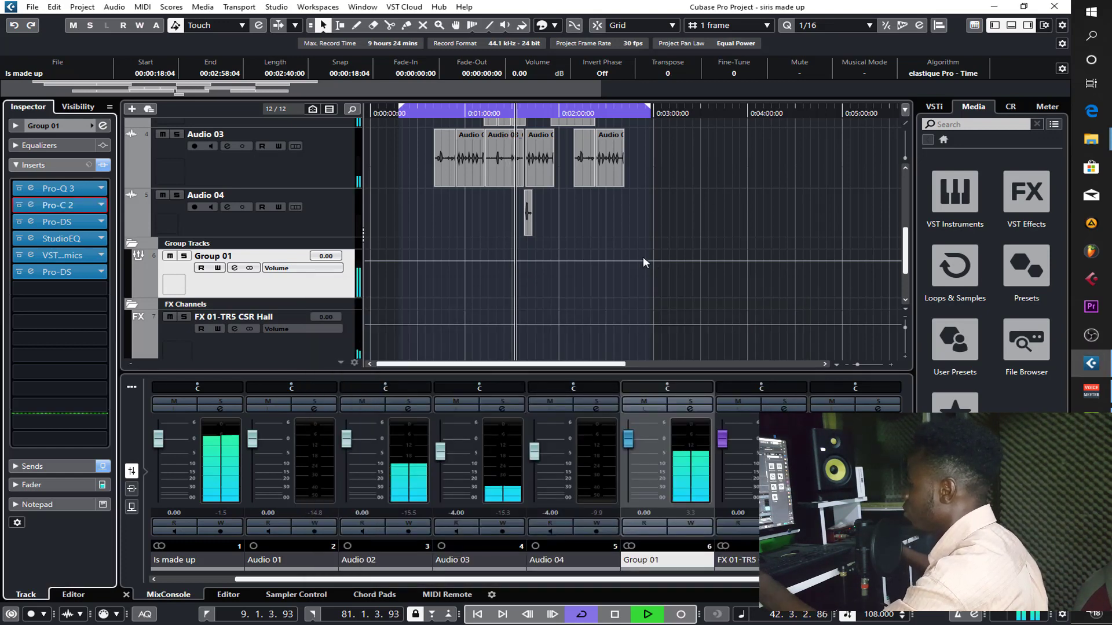
# - Set Group 01's send levels to -8.21 dB for the CSR Hall reverb and -14.3 dB for the PingPongDelay
pyautogui.scroll(-2, 642, 256)
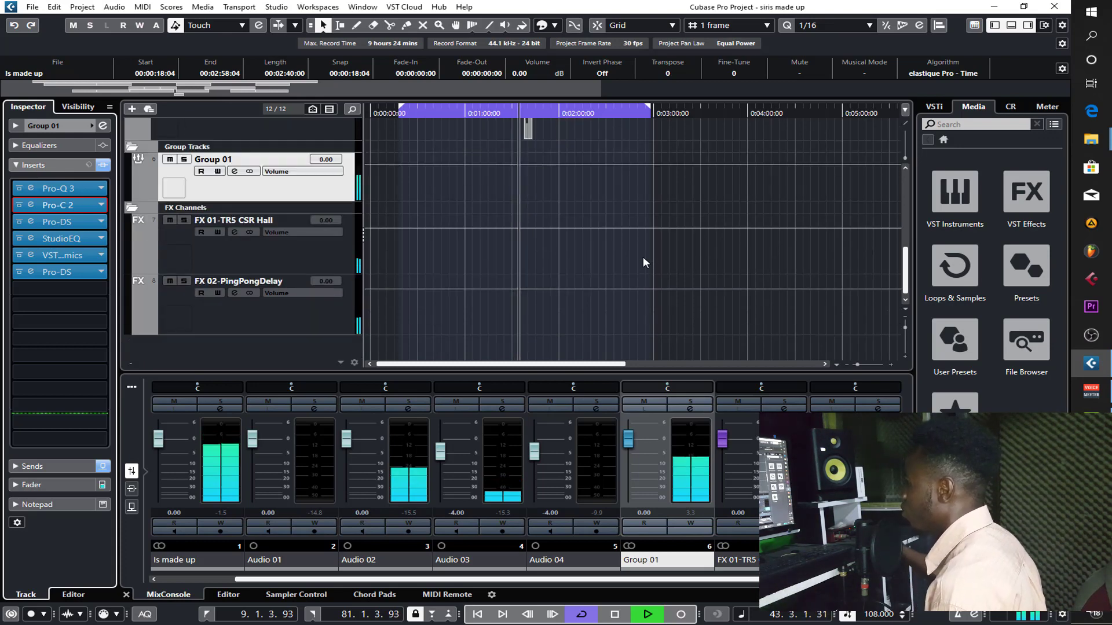
pyautogui.click(67, 467)
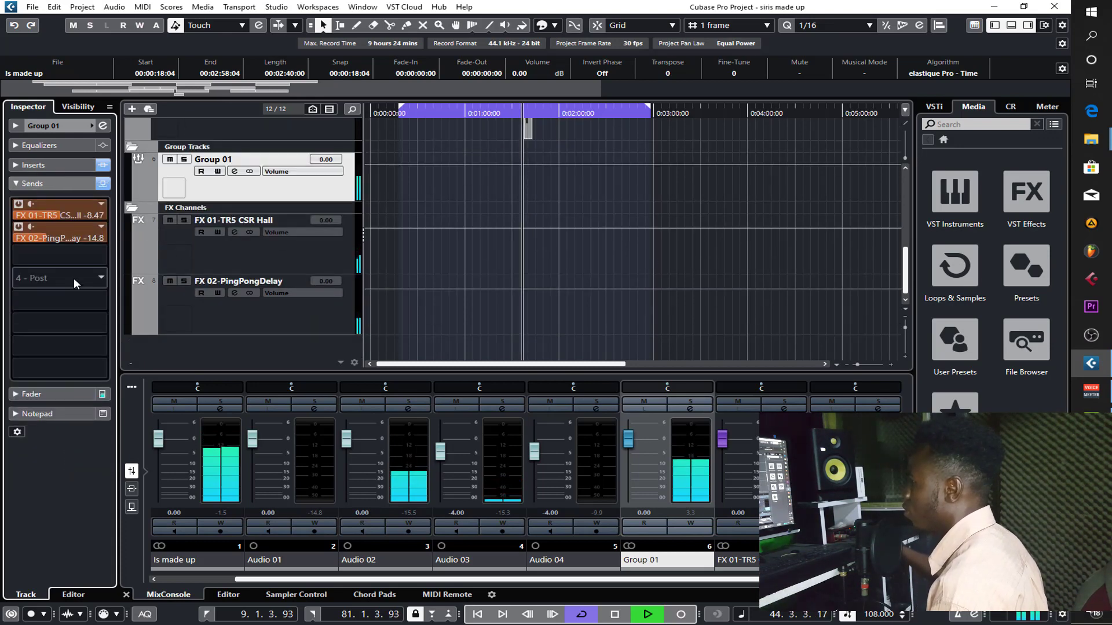
pyautogui.click(59, 214)
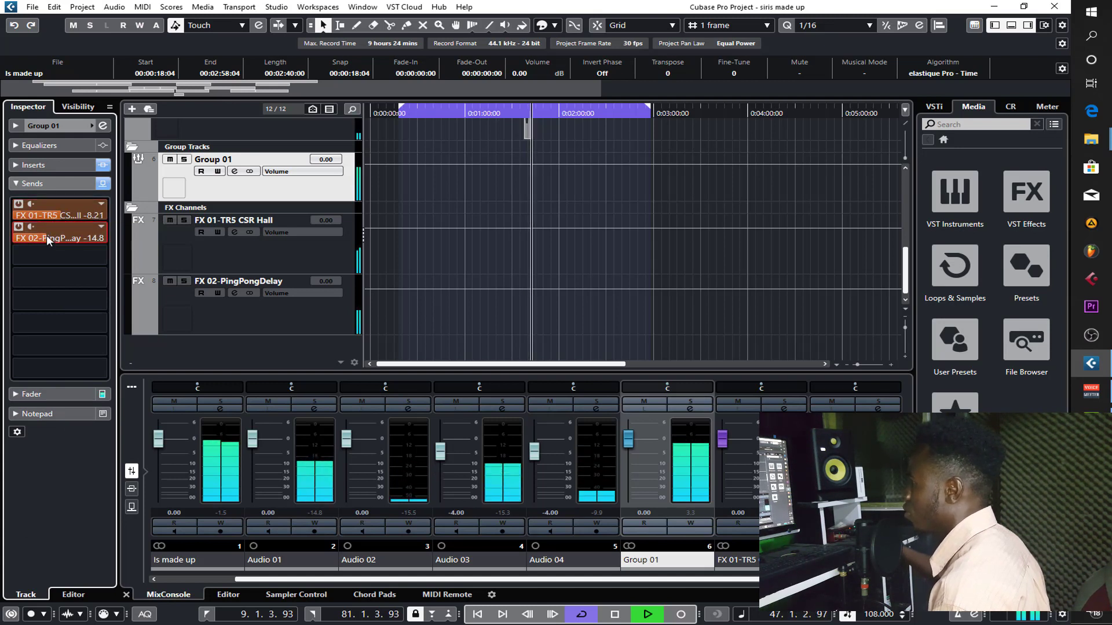
pyautogui.click(46, 235)
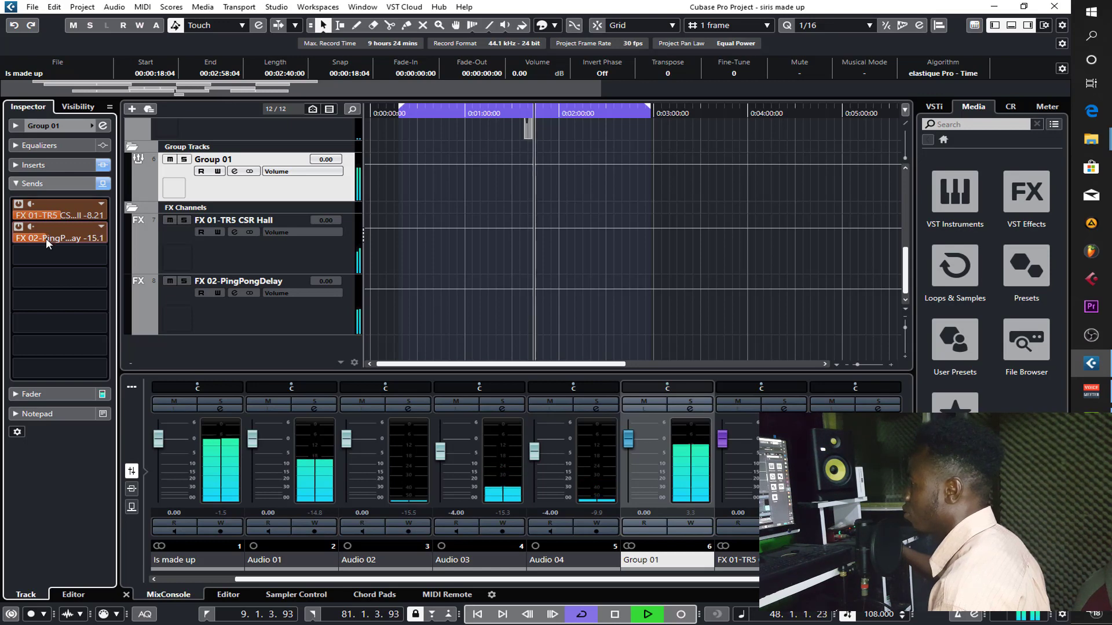
pyautogui.click(46, 234)
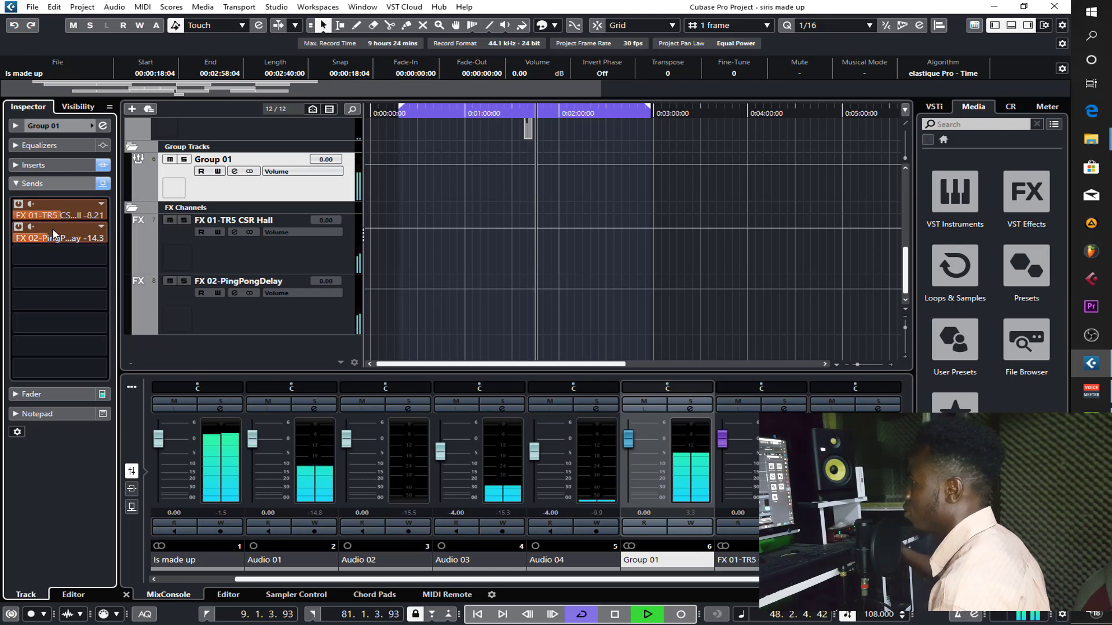
# - Save the project and stop playback
pyautogui.click(32, 7)
pyautogui.click(65, 91)
pyautogui.scroll(6, 627, 275)
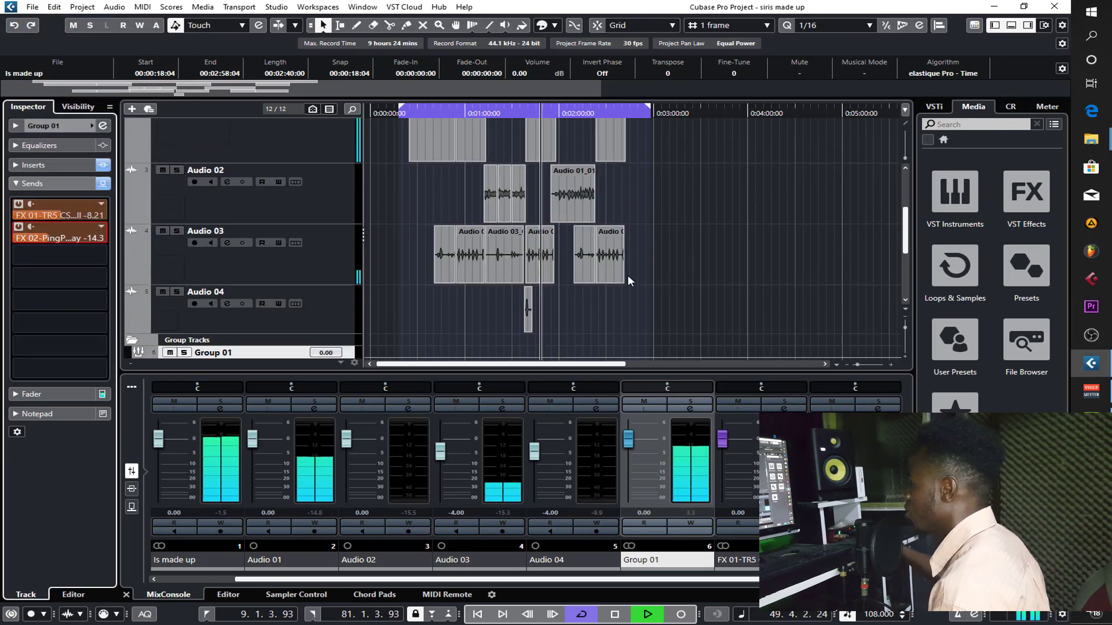
pyautogui.press('space')
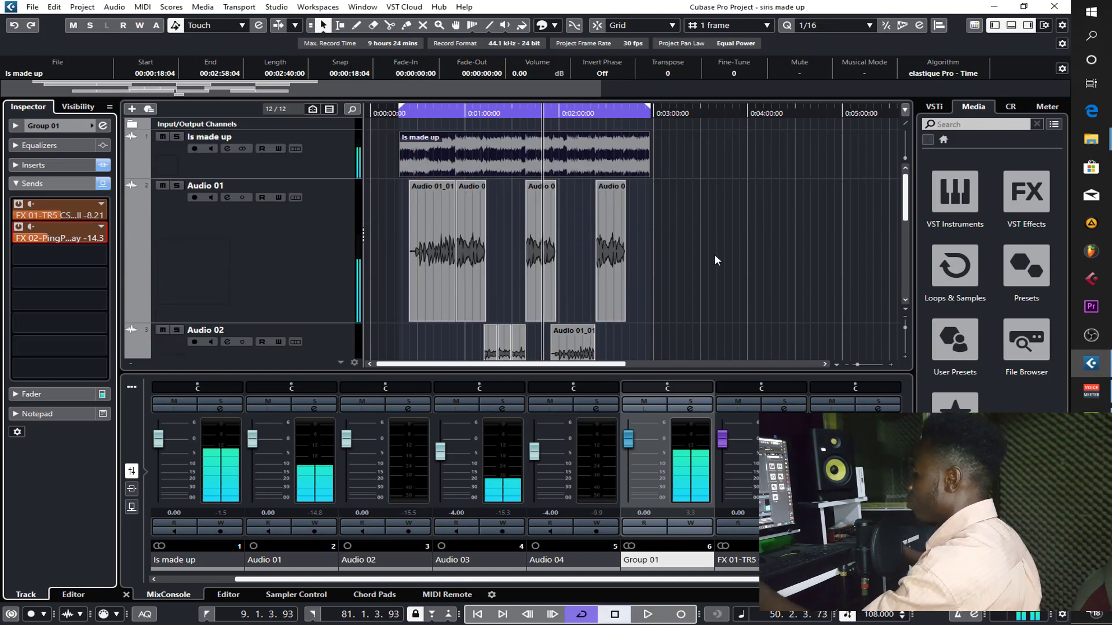